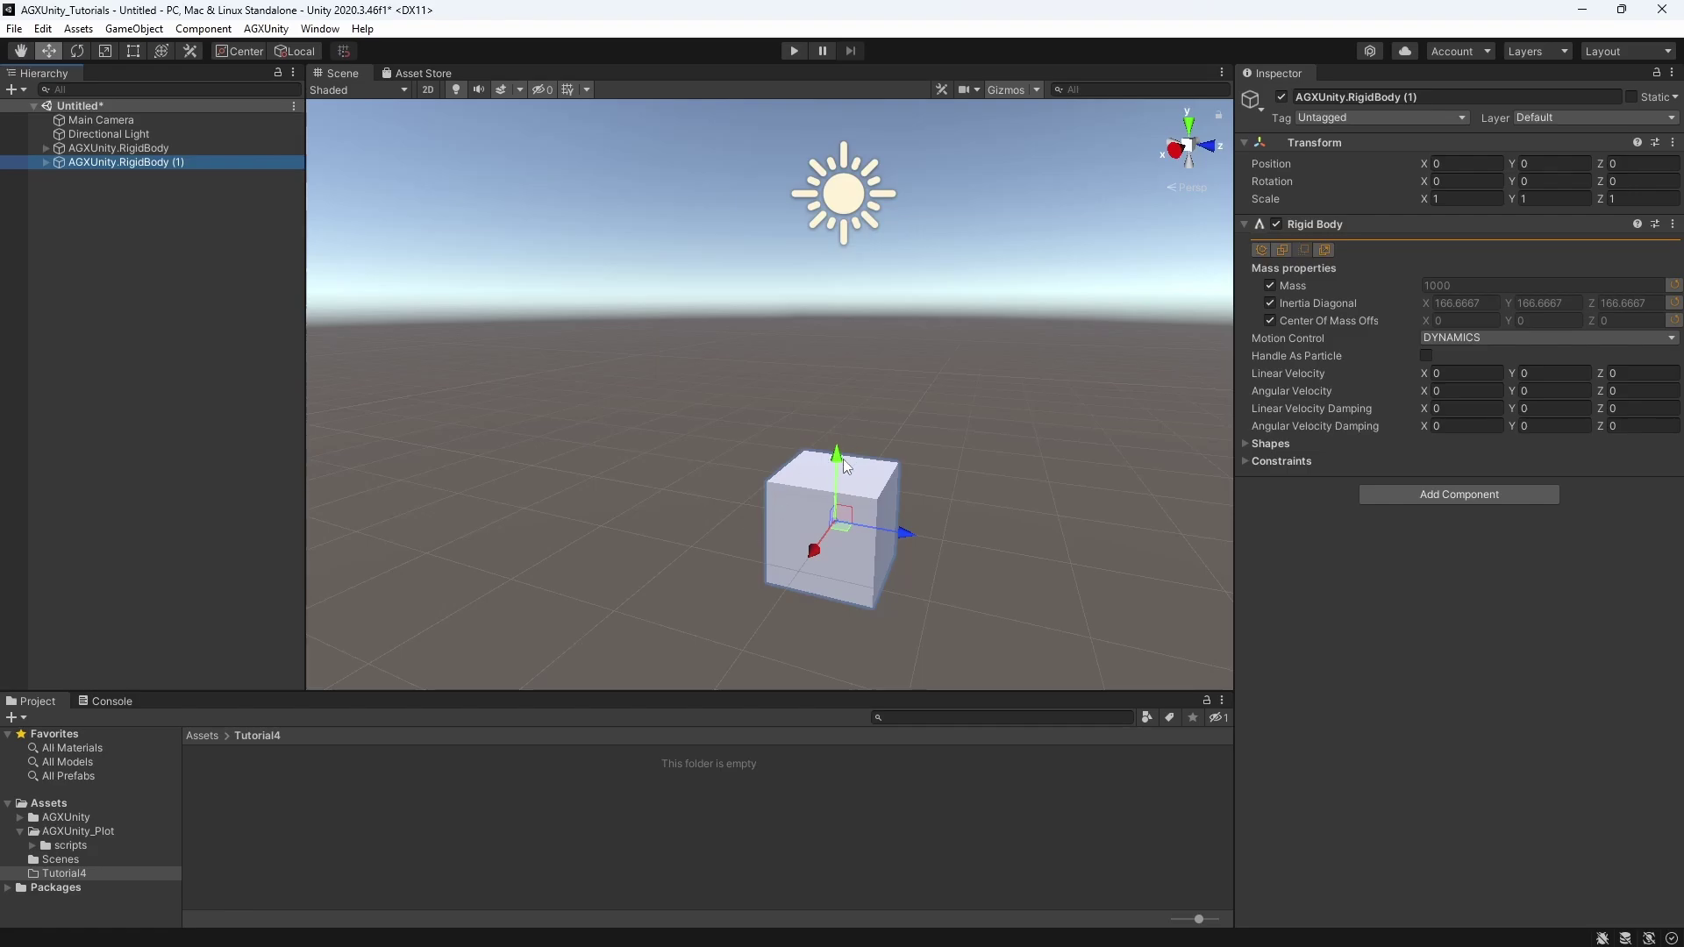
- Raise AGXUnity.RigidBody (1) to about Y 1.33, above the other box, and briefly run the simulation
left_click_drag(846, 466, 845, 342)
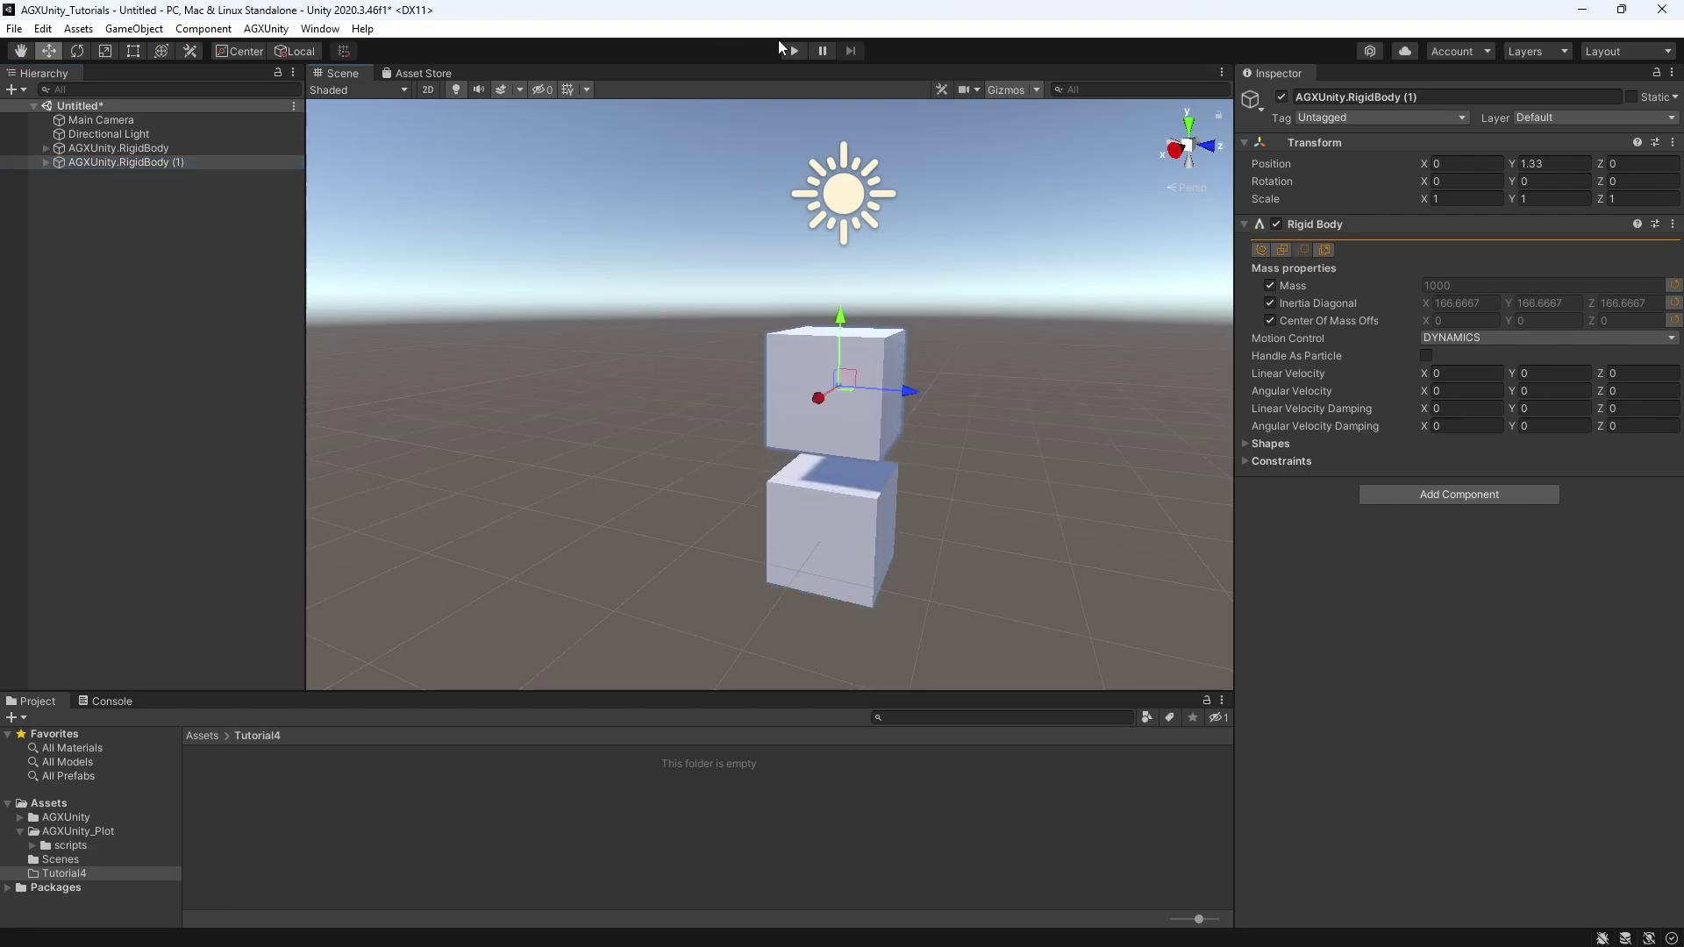
left_click(793, 50)
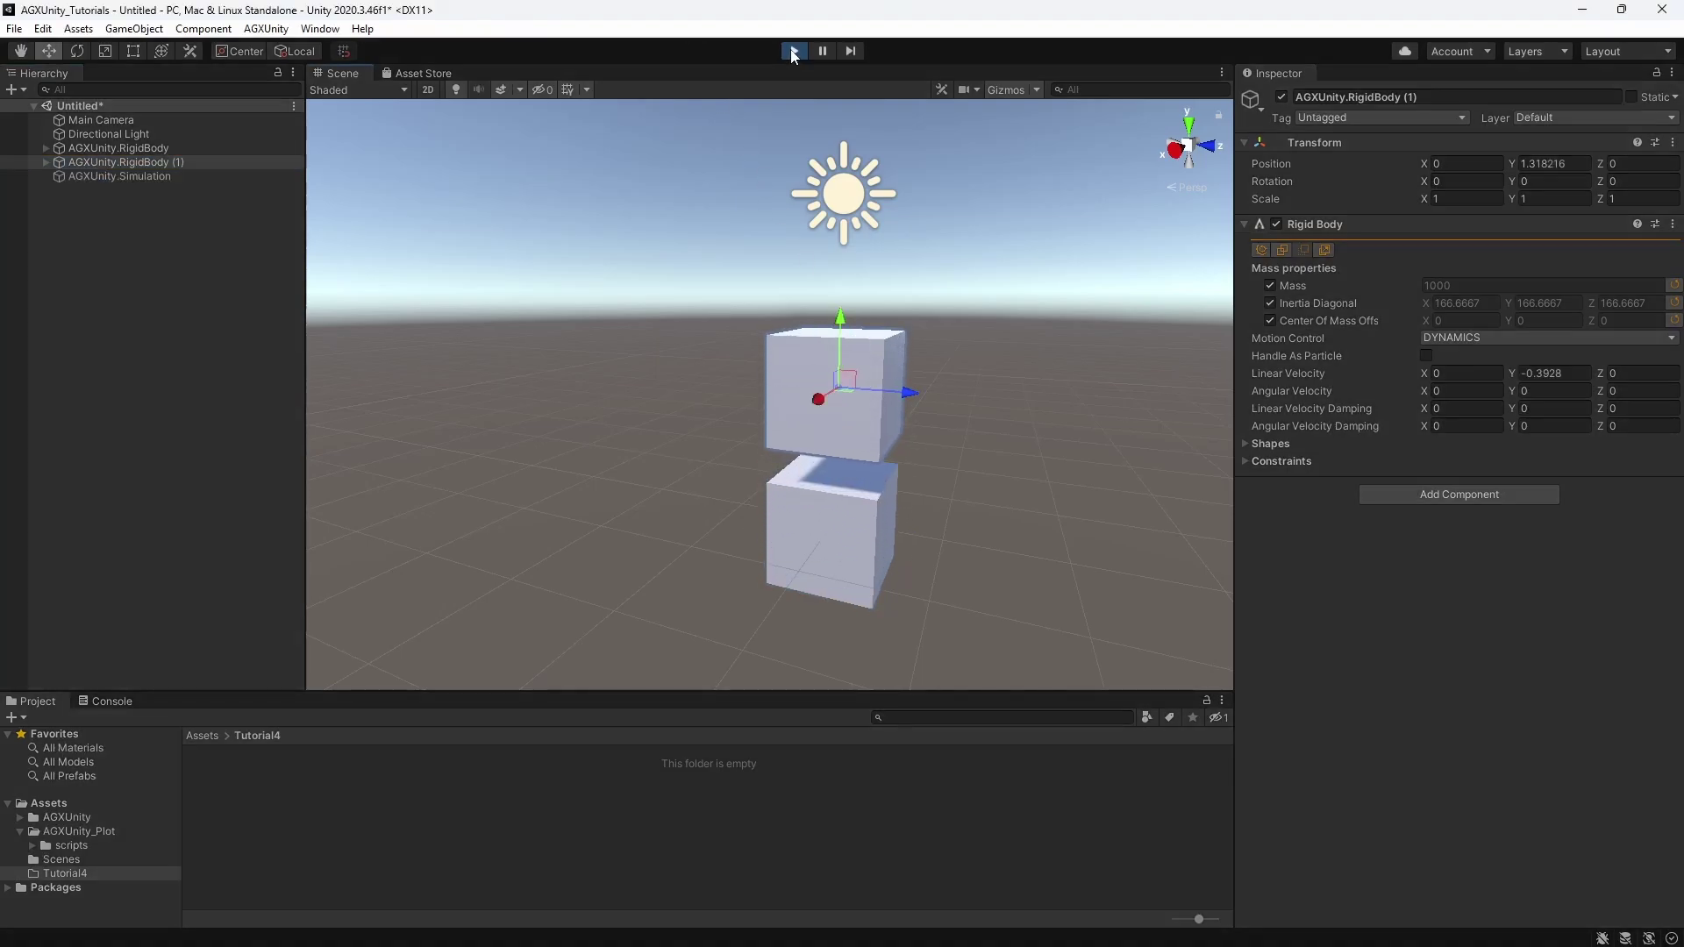
left_click(793, 50)
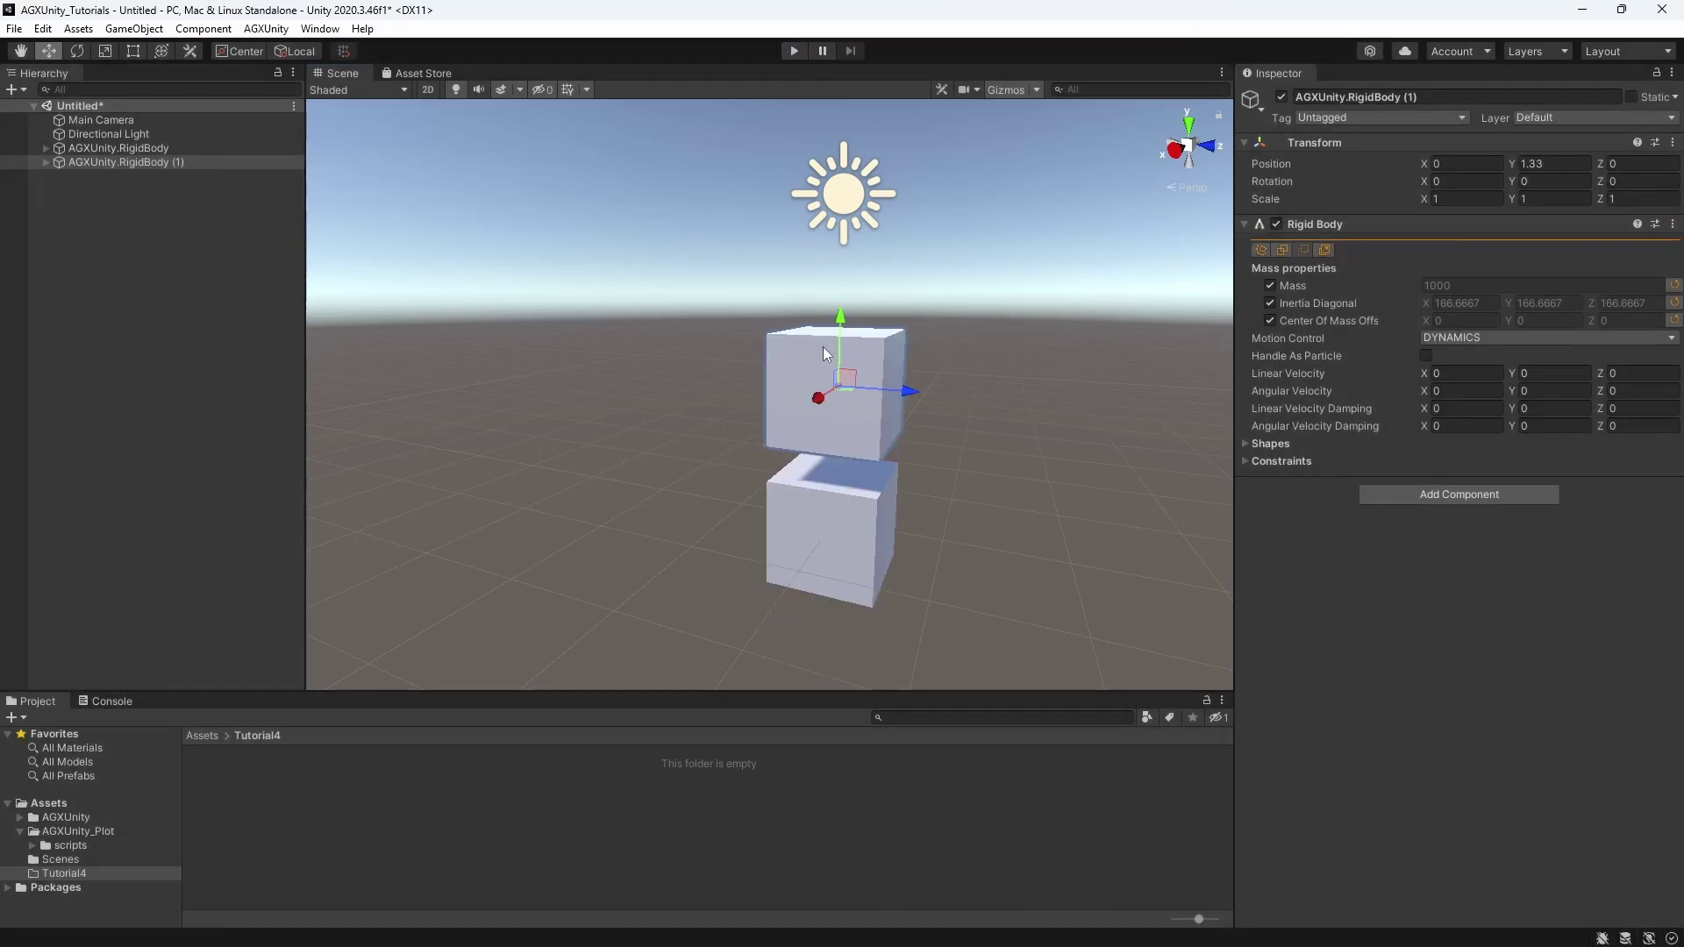
middle_click_drag(822, 346, 891, 456)
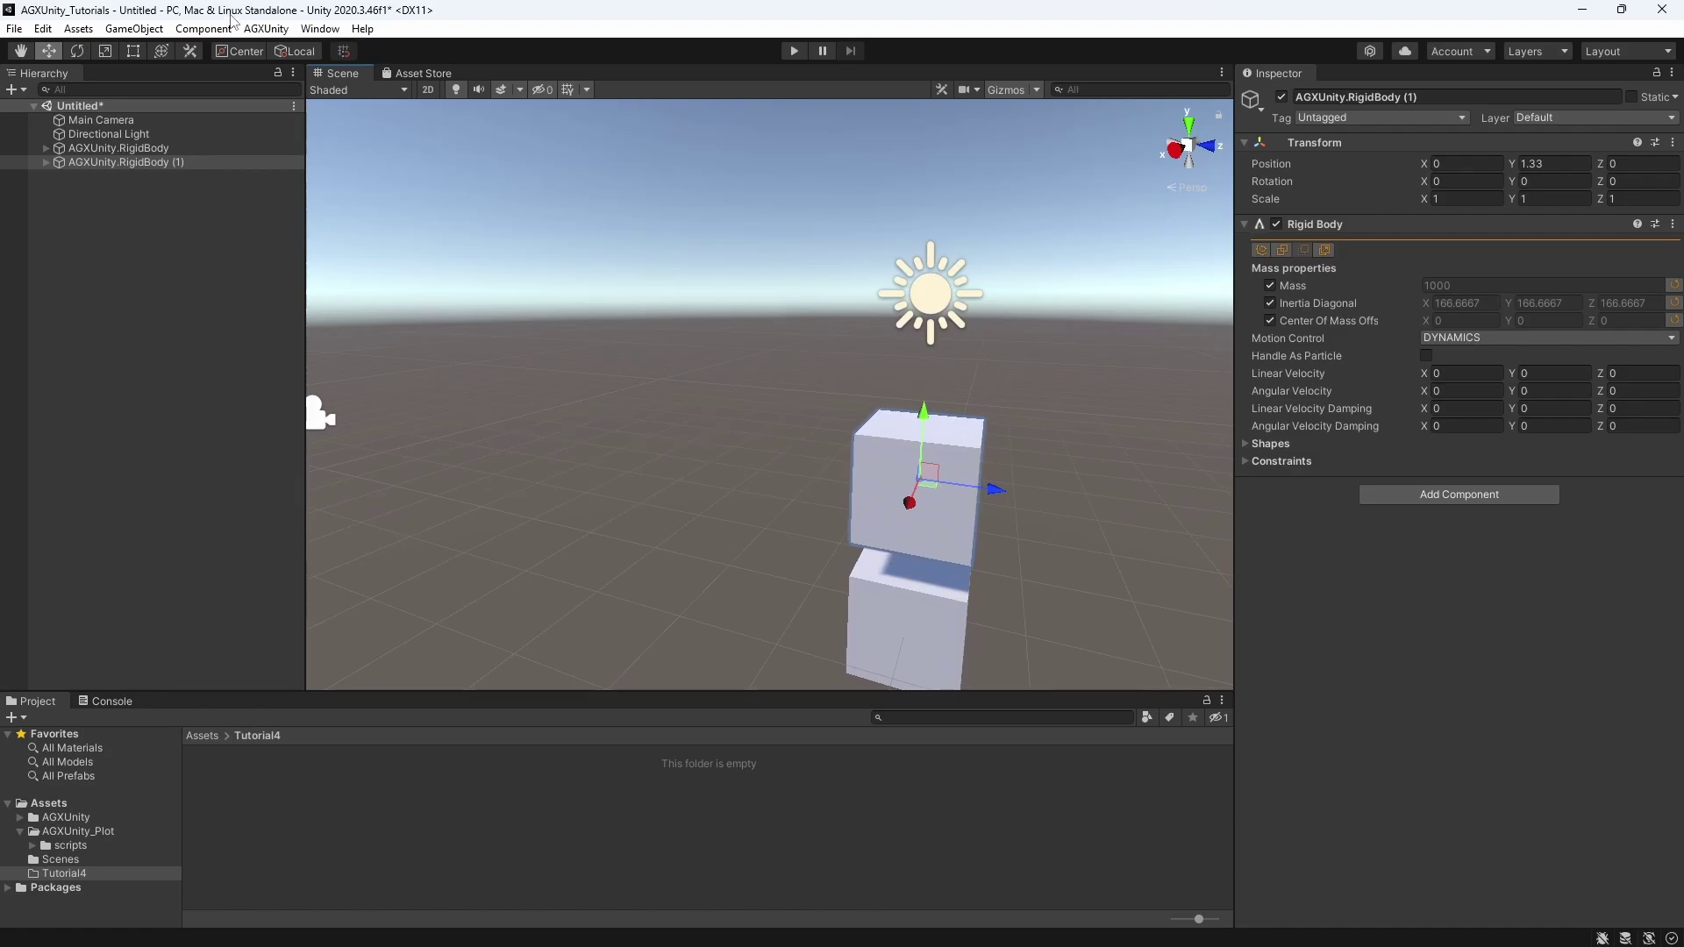
left_click(261, 31)
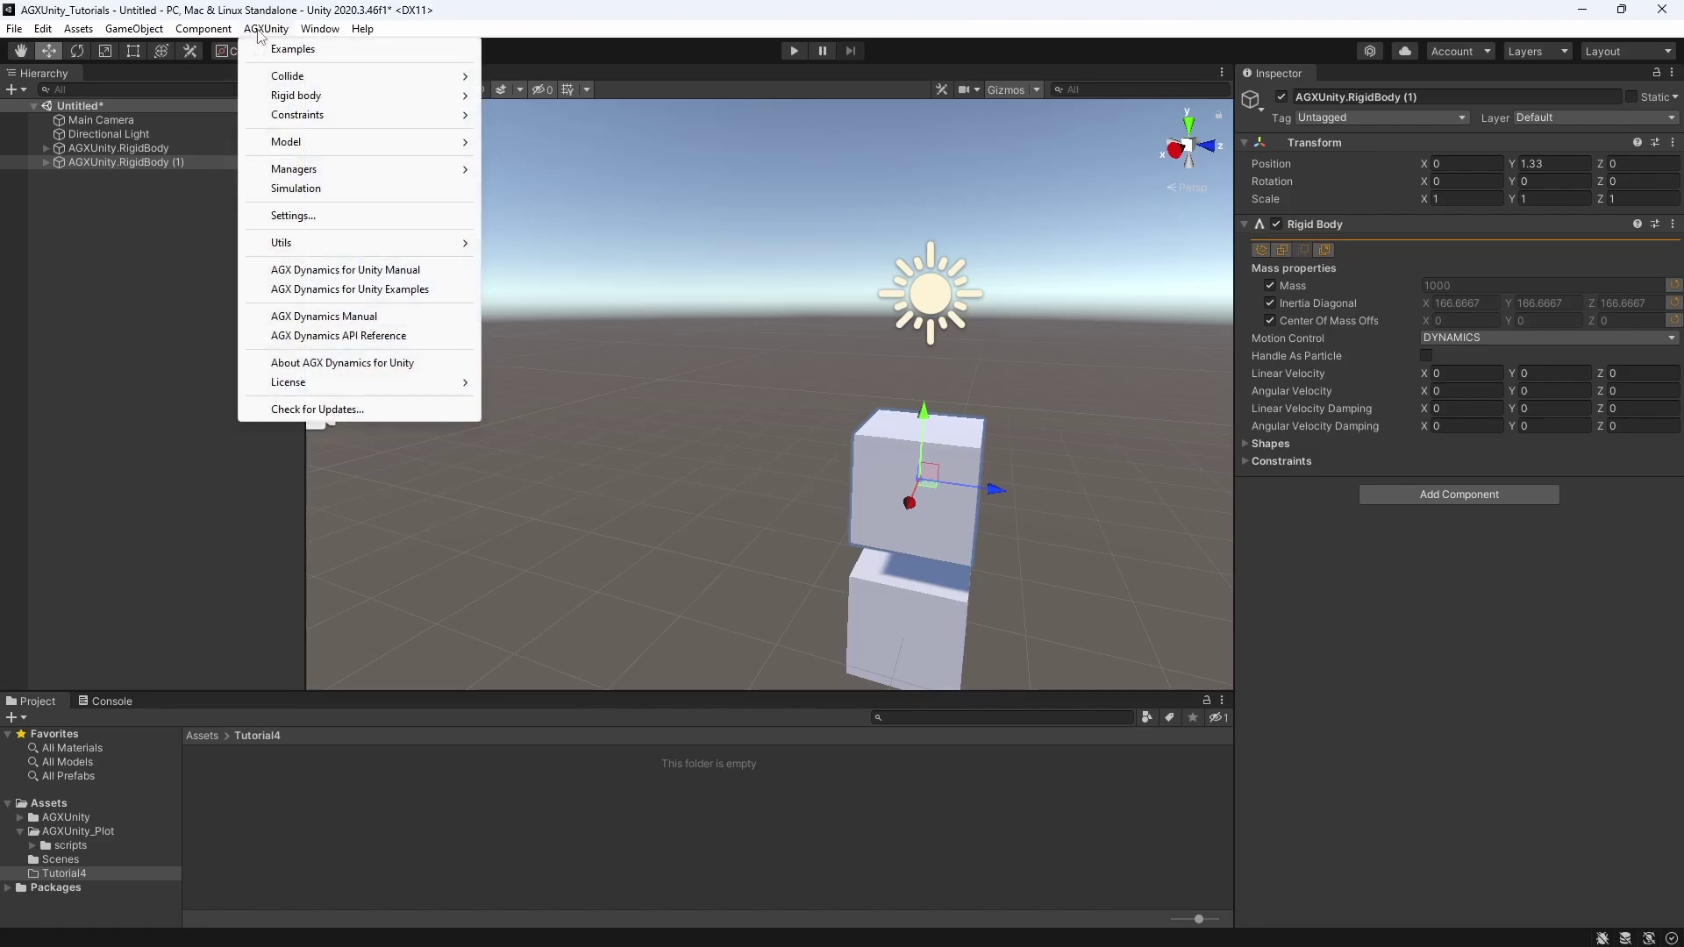
mouse_move(281, 118)
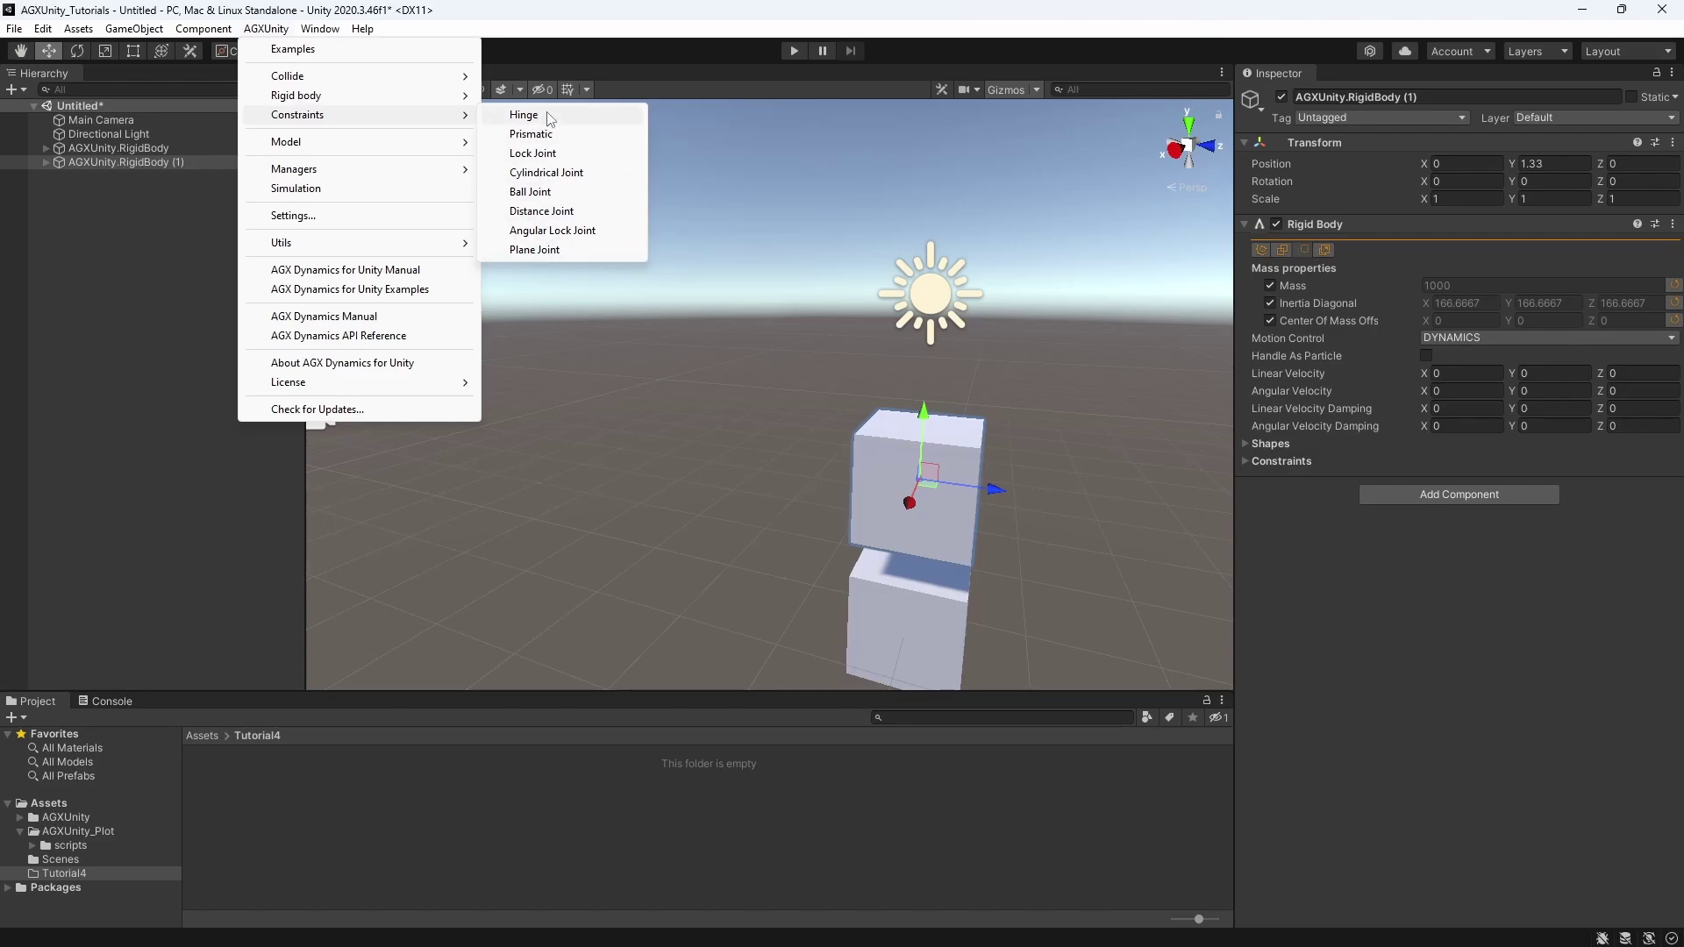
left_click(1376, 256)
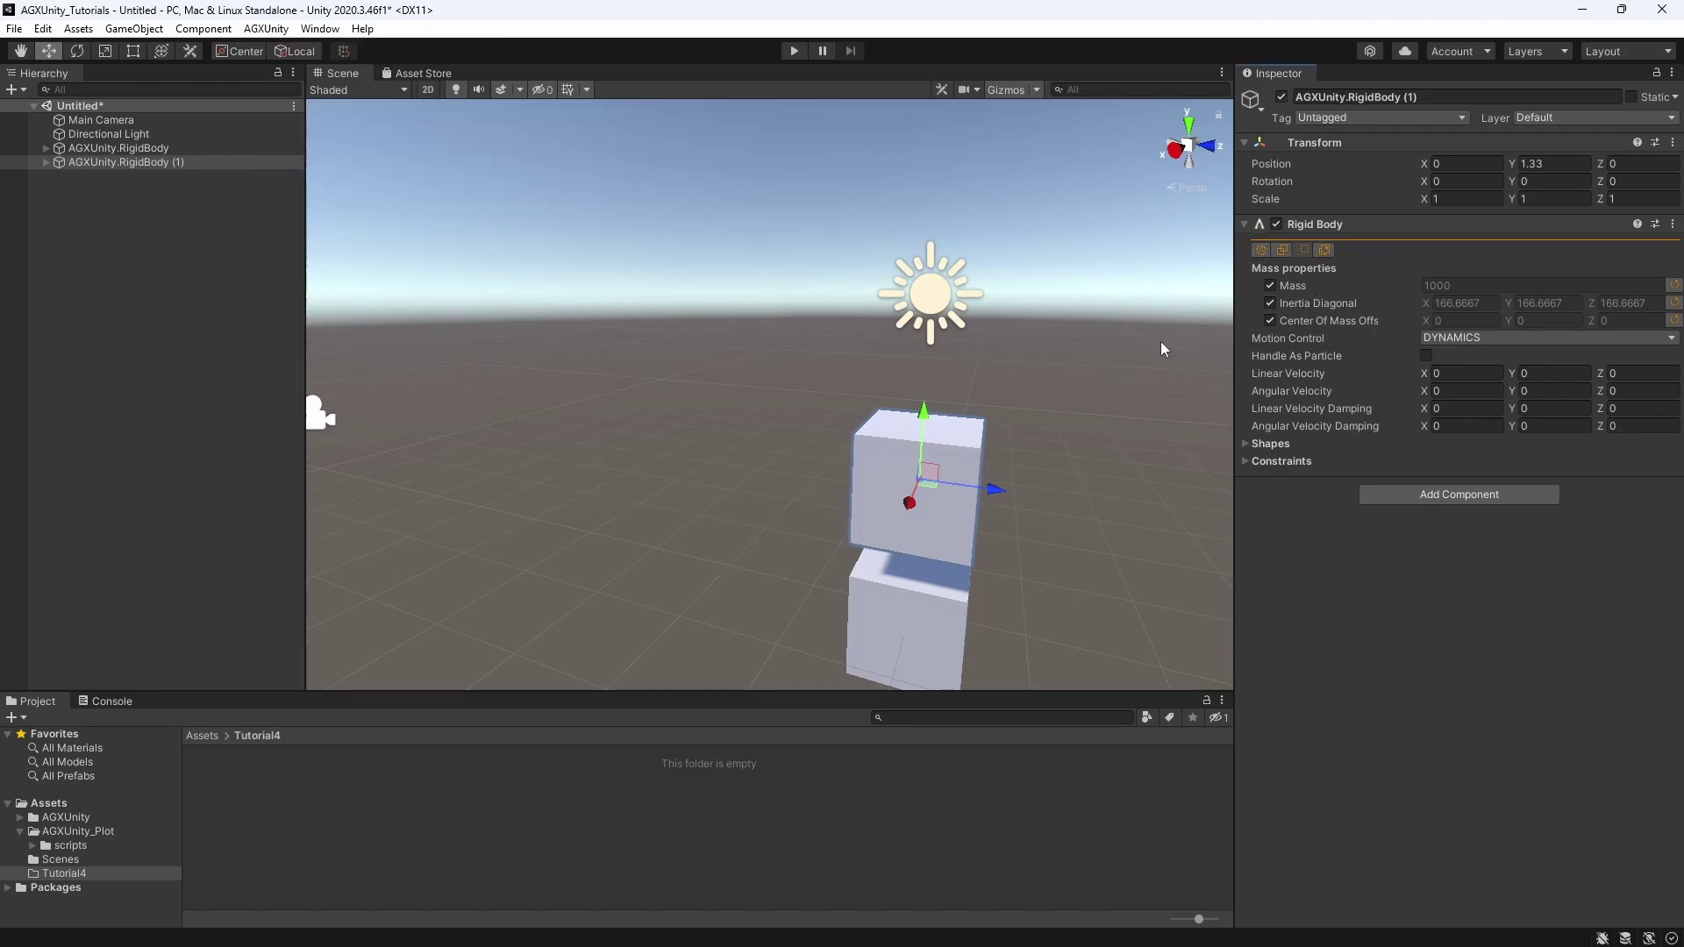
- Create a hinge constraint on the upper rigid body, parented to AGXUnity.RigidBody (1), with its reference frame on an upper edge of its box
left_click(1259, 250)
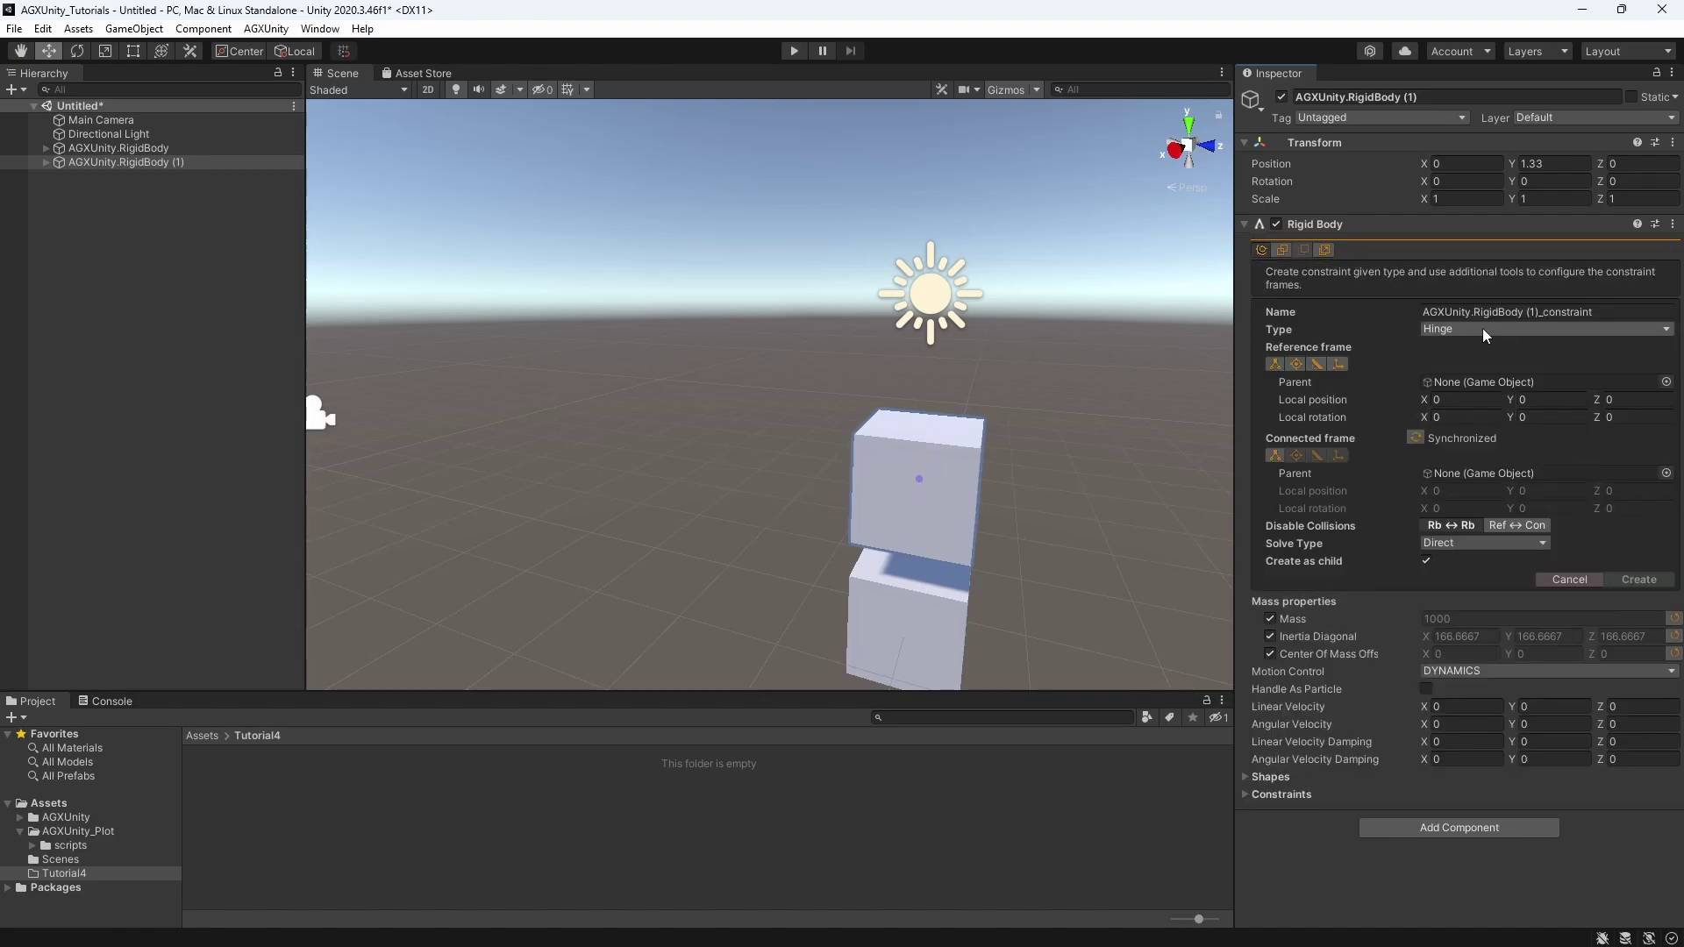
left_click(1315, 365)
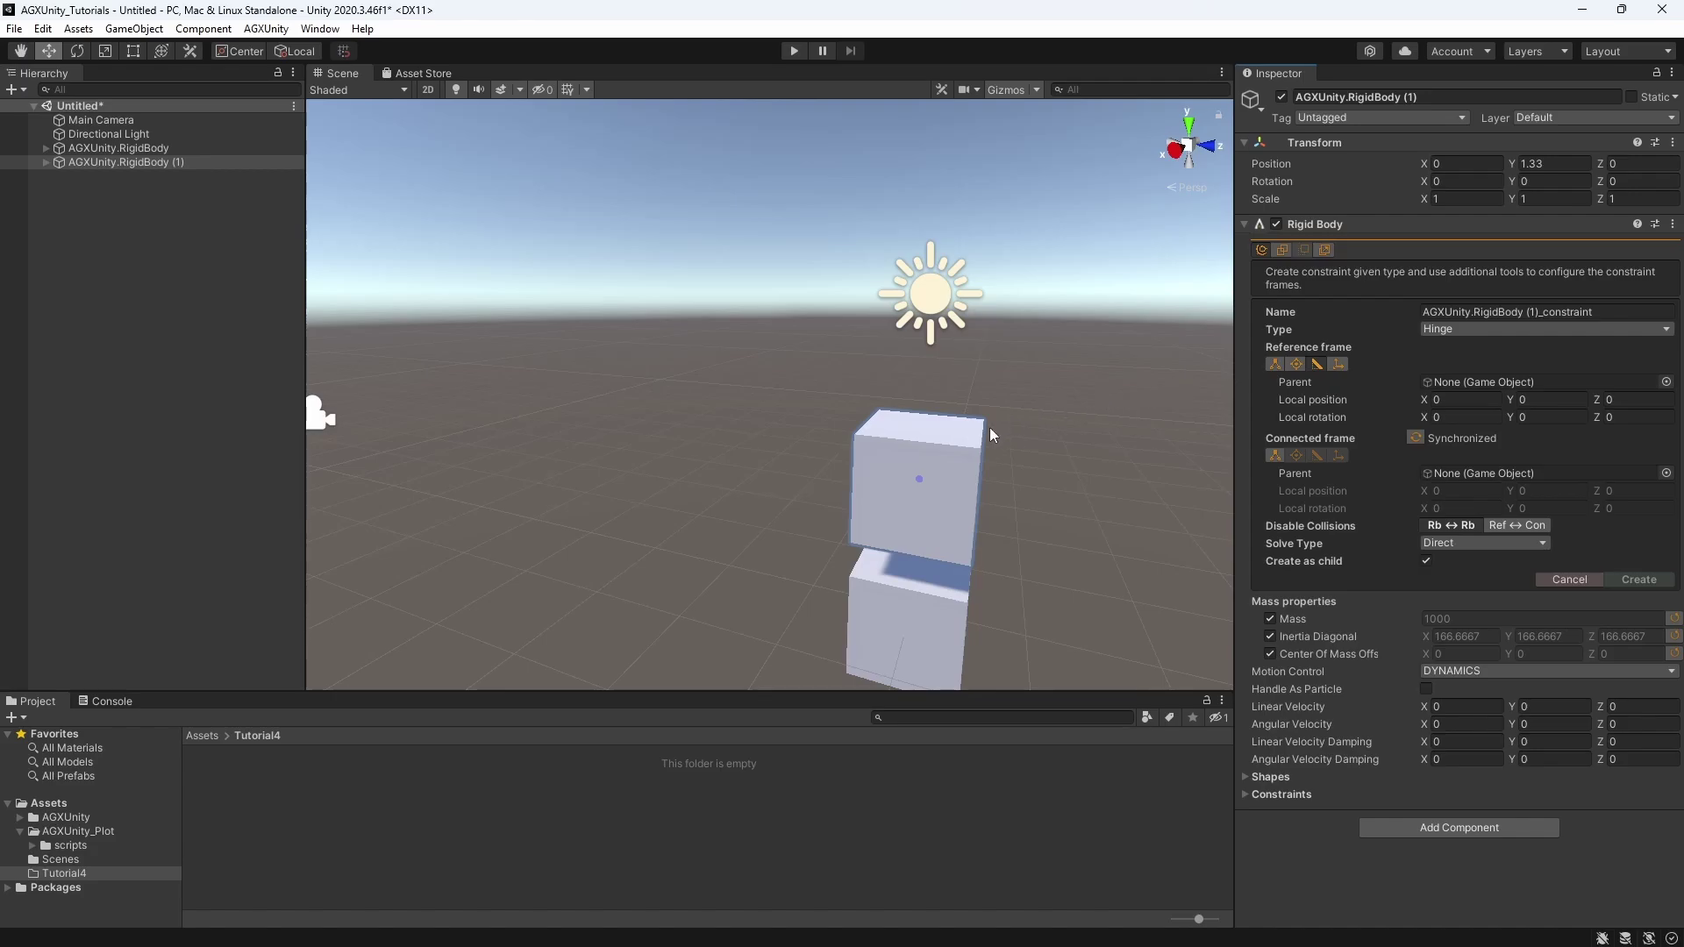
left_click(902, 472)
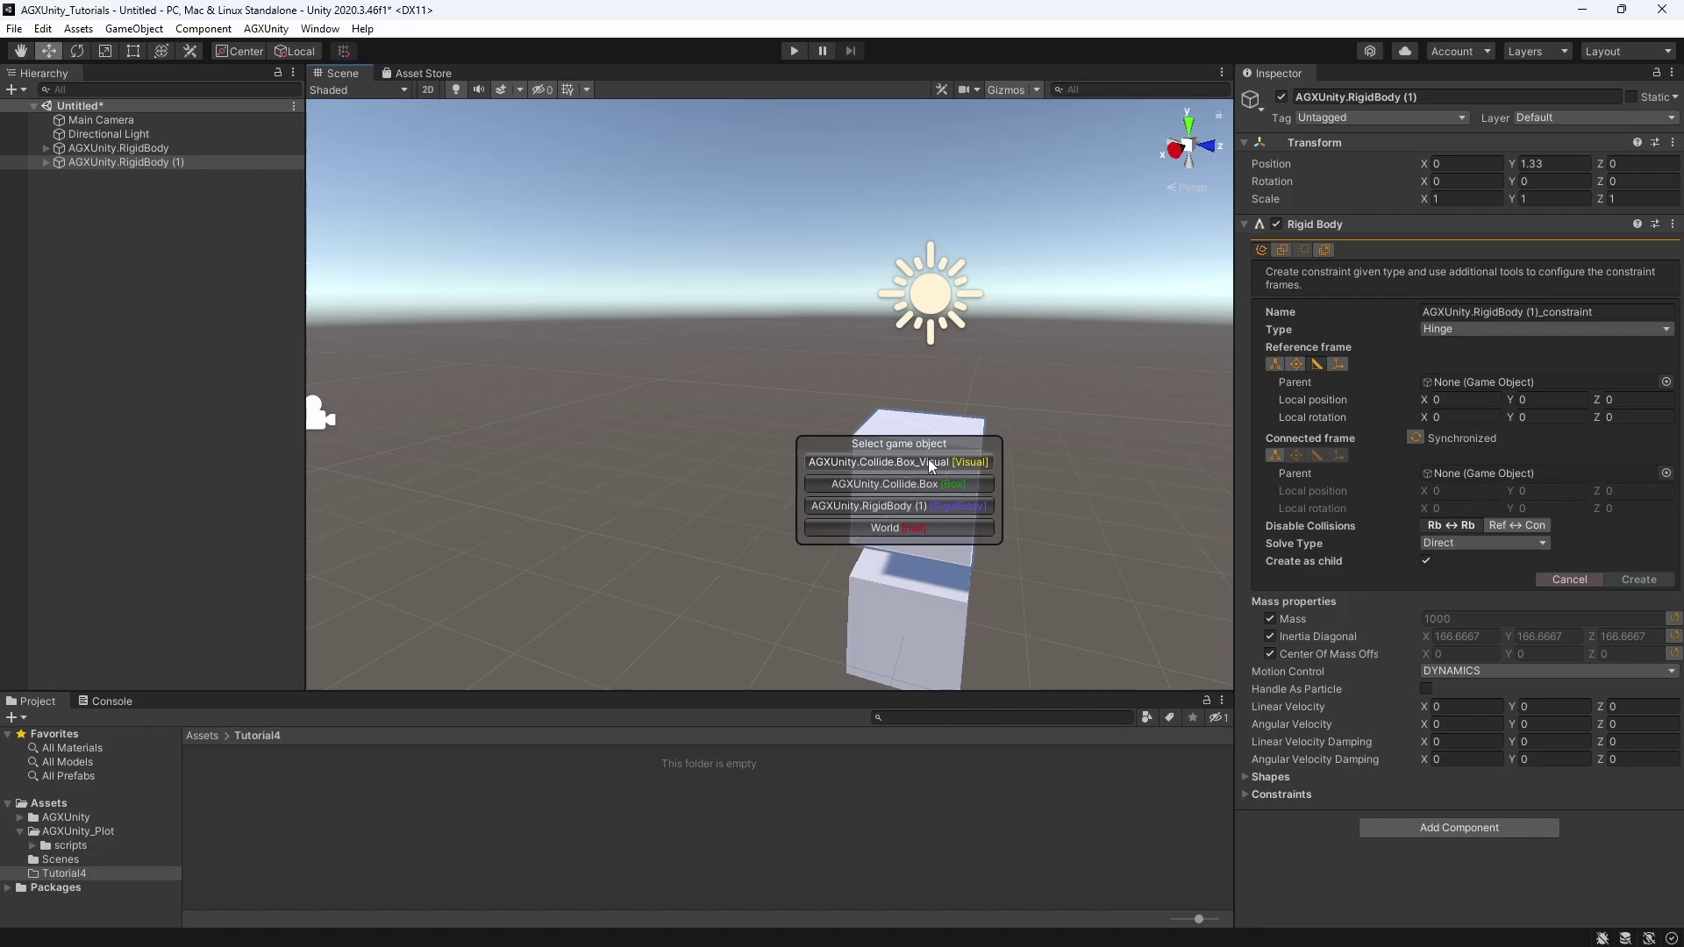
left_click(917, 508)
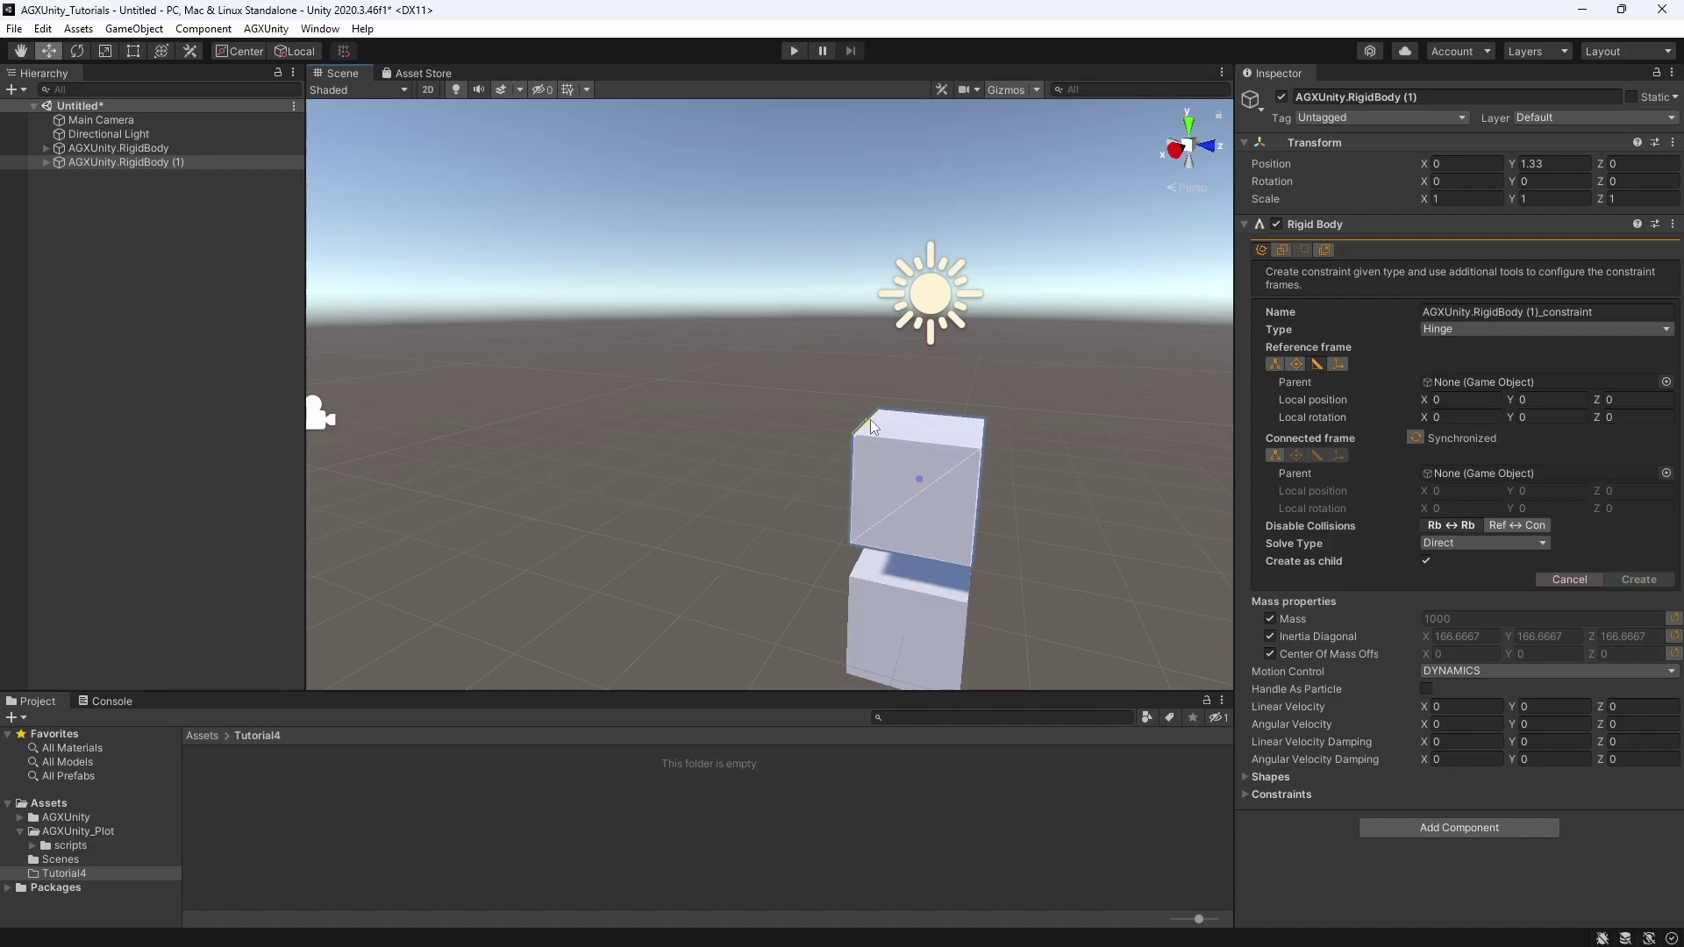
scroll(867, 426, "up", 1)
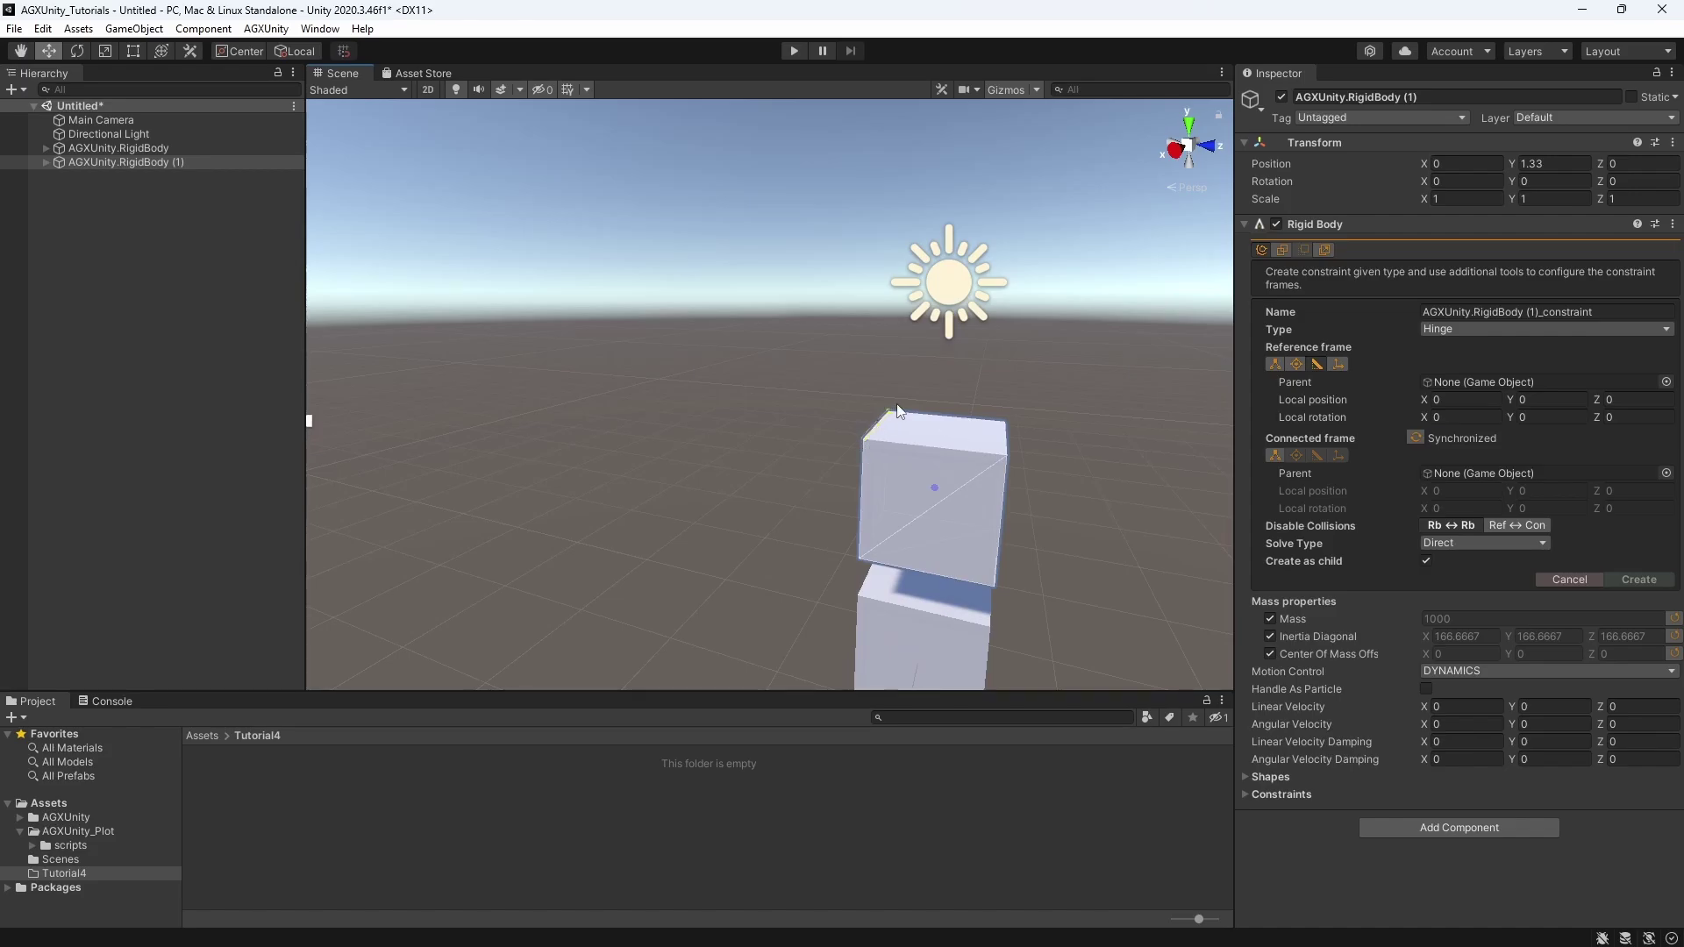
scroll(875, 433, "up", 2)
left_click_drag(883, 433, 1000, 553, "alt")
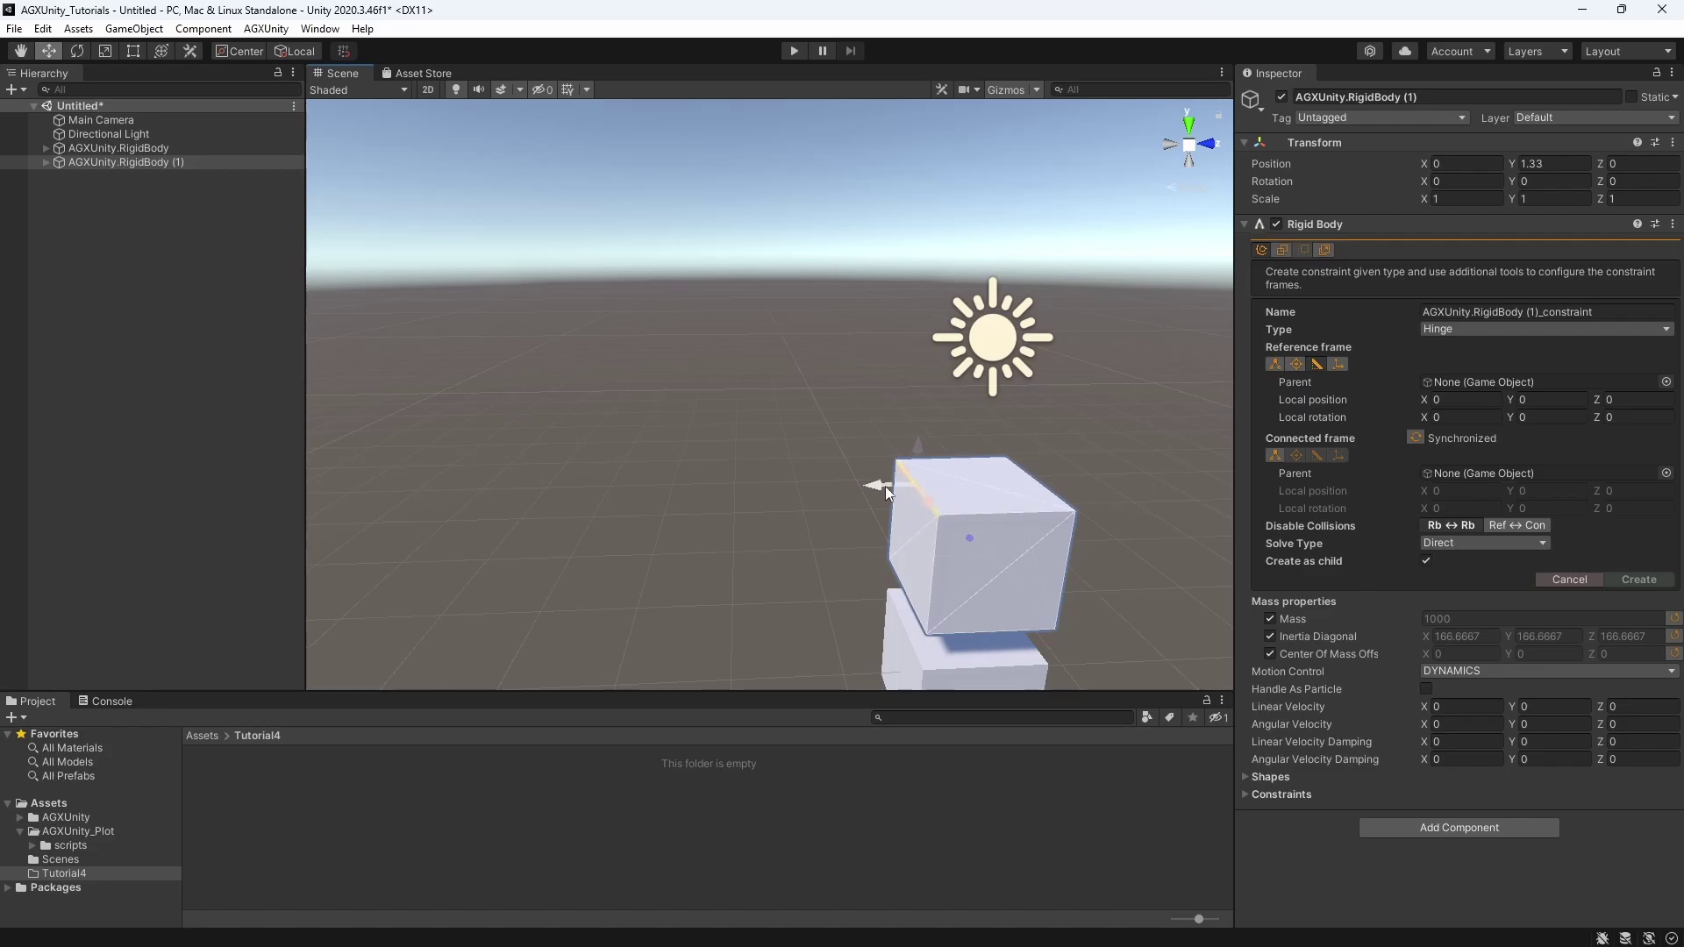
left_click(928, 503)
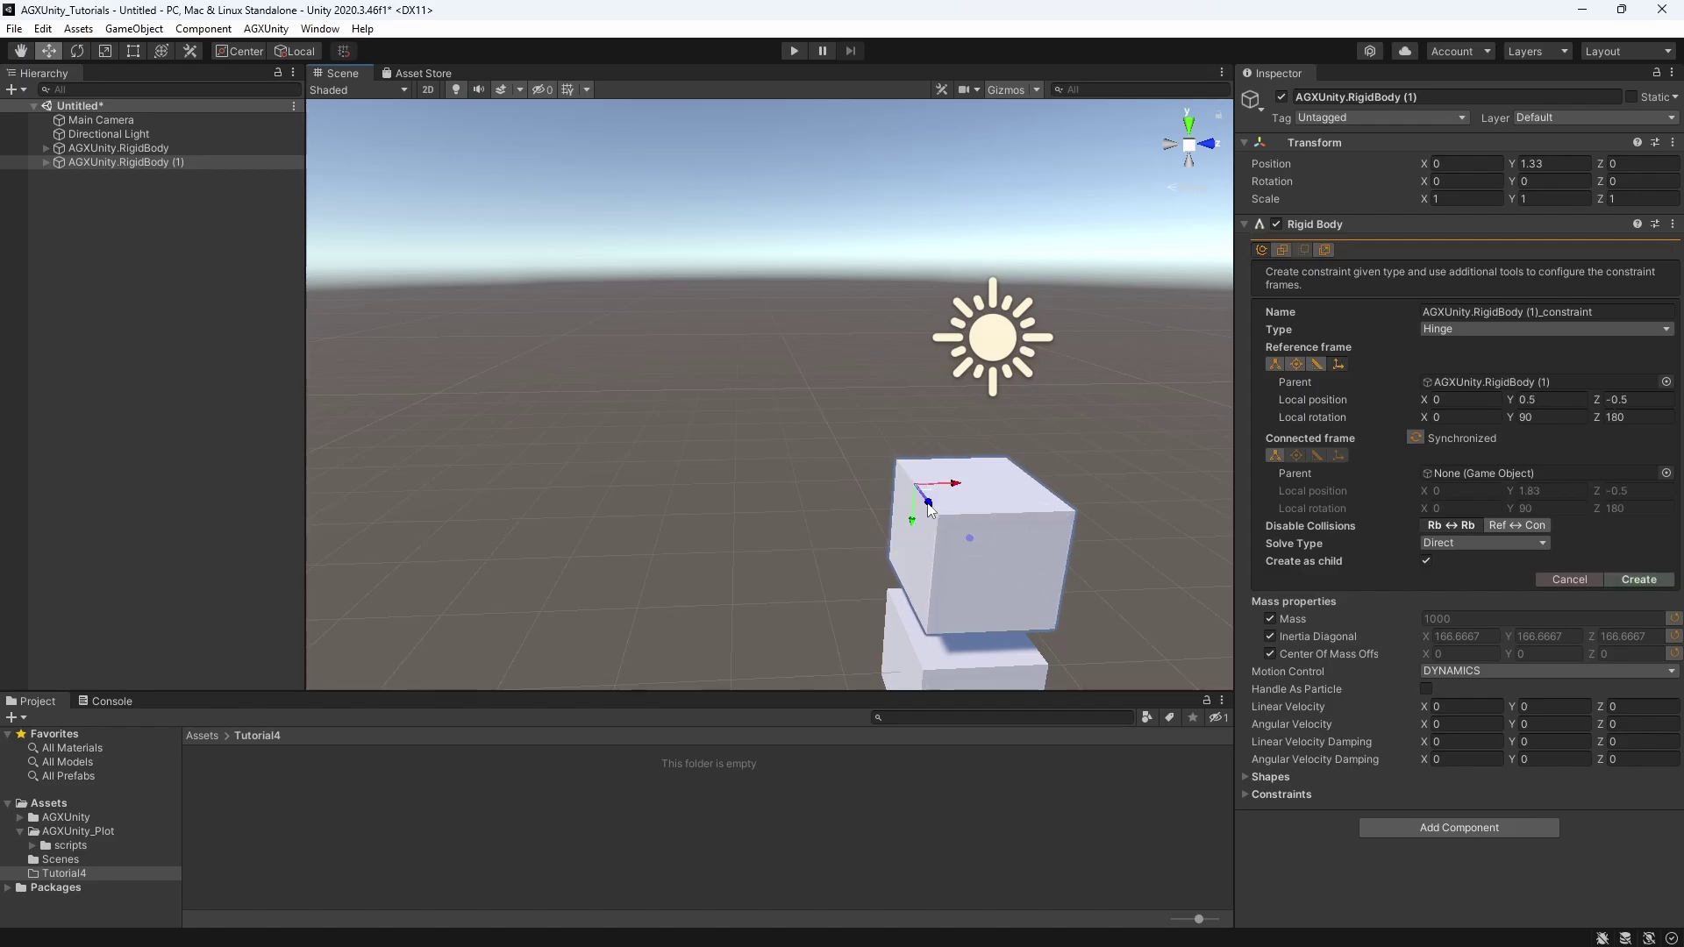
middle_click_drag(930, 509, 879, 464)
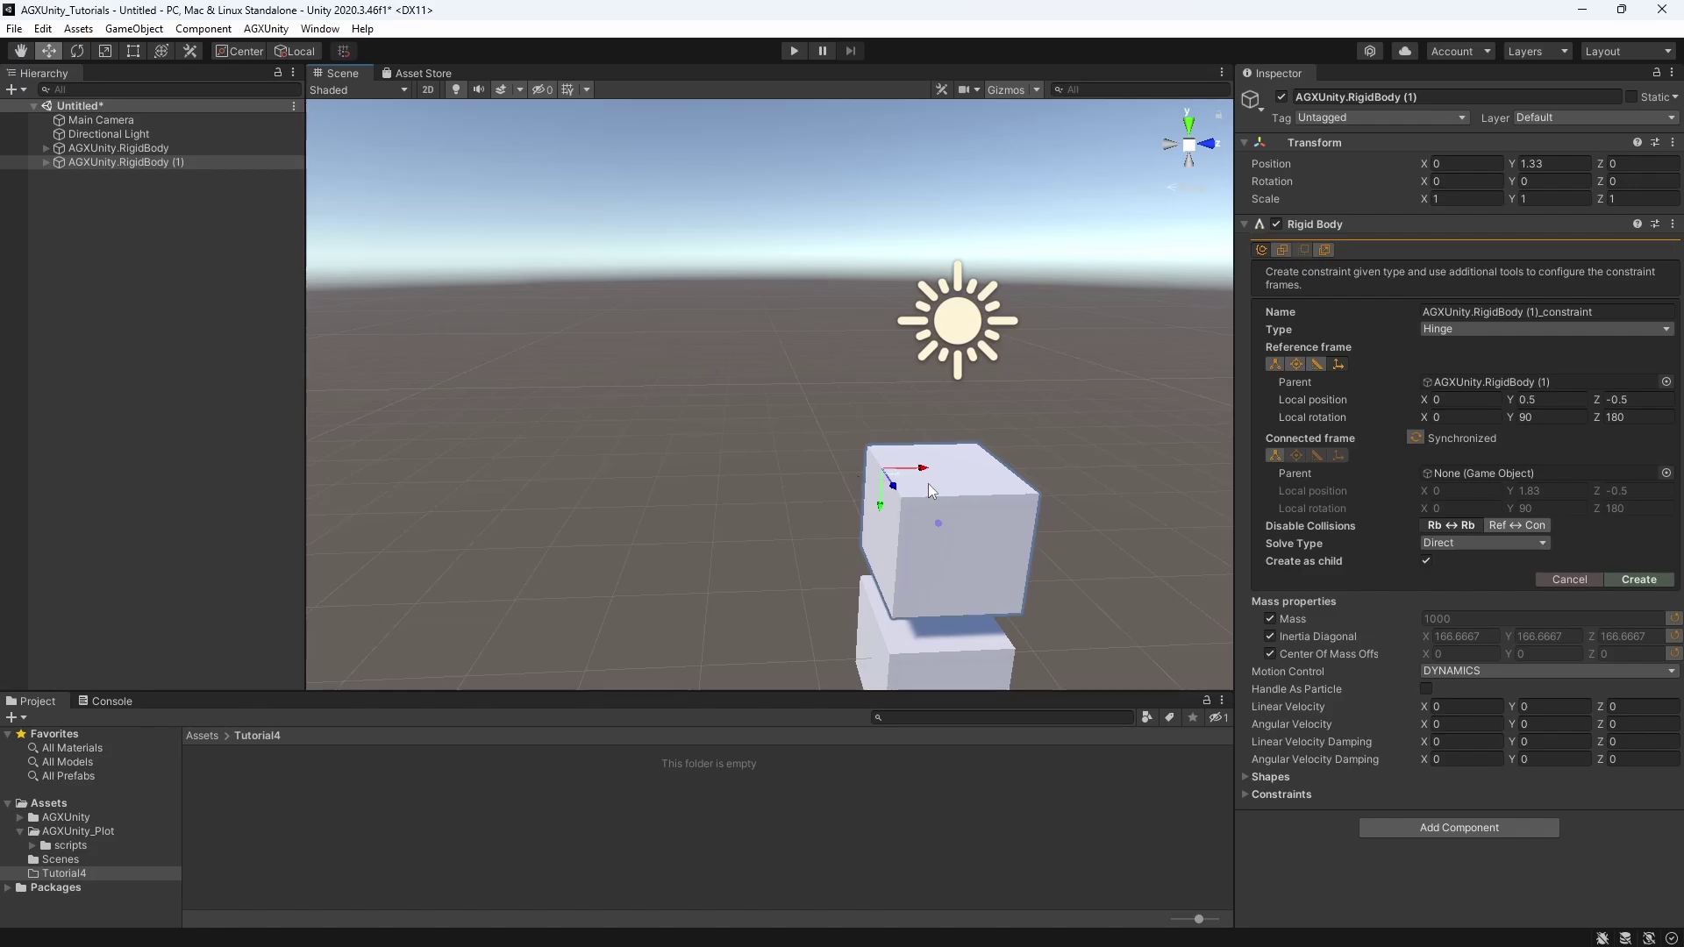
left_click(1632, 580)
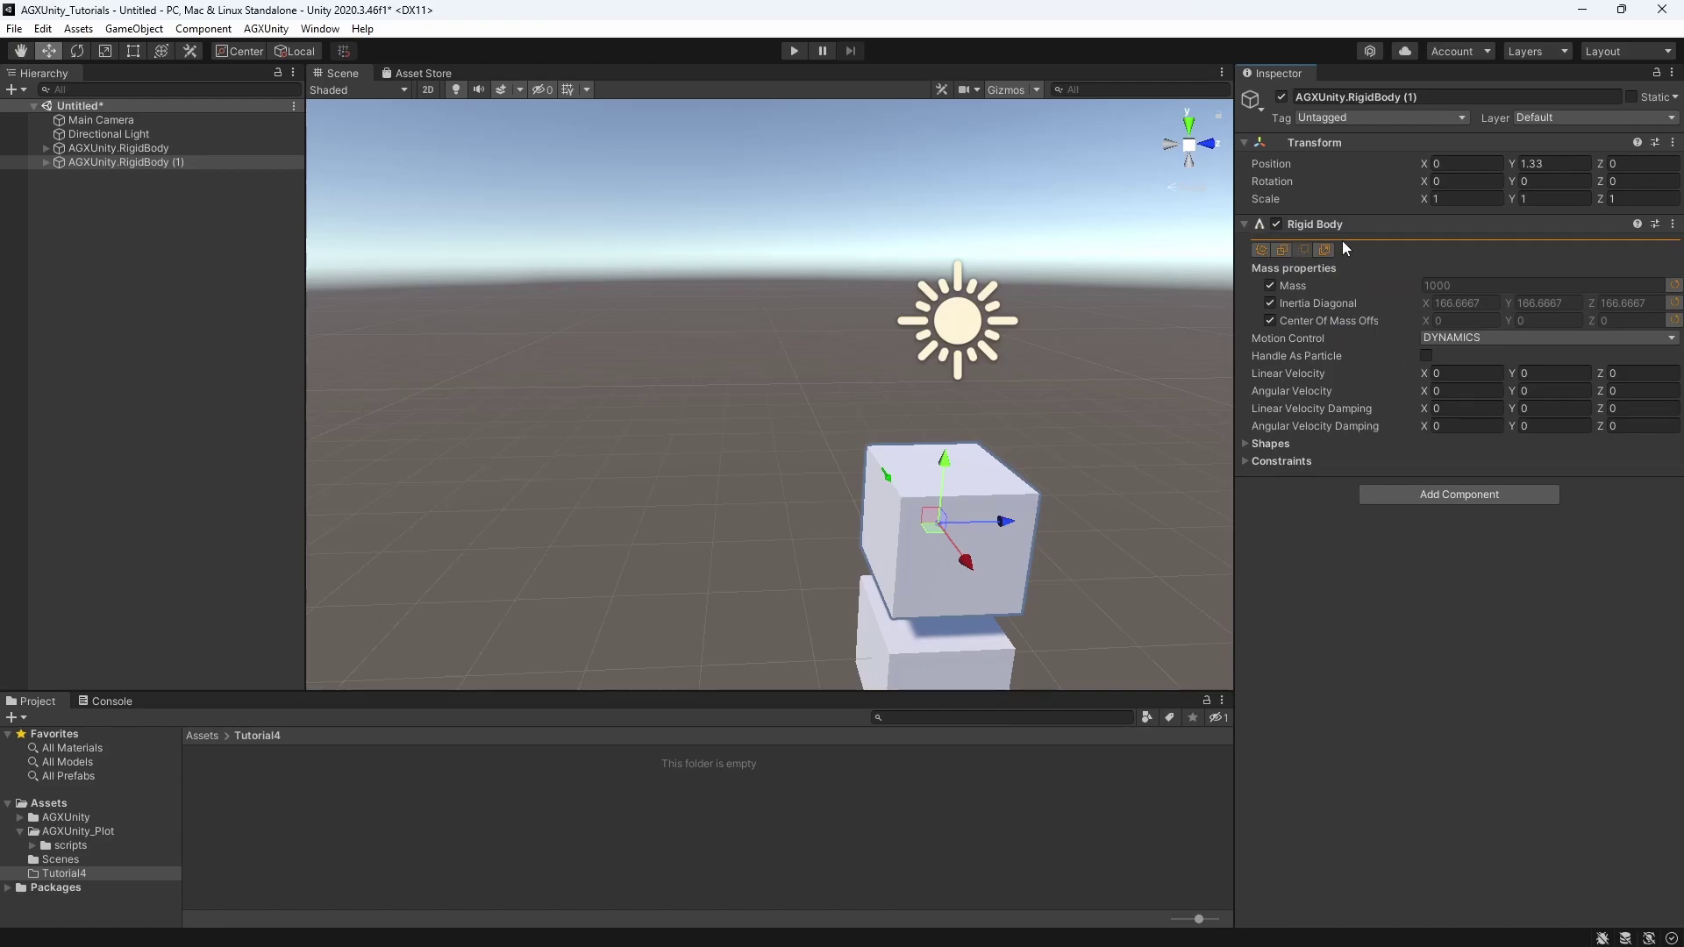
- Run the simulation briefly to test the upper box's hinge, and expand that constraint's settings for review
left_click(1245, 463)
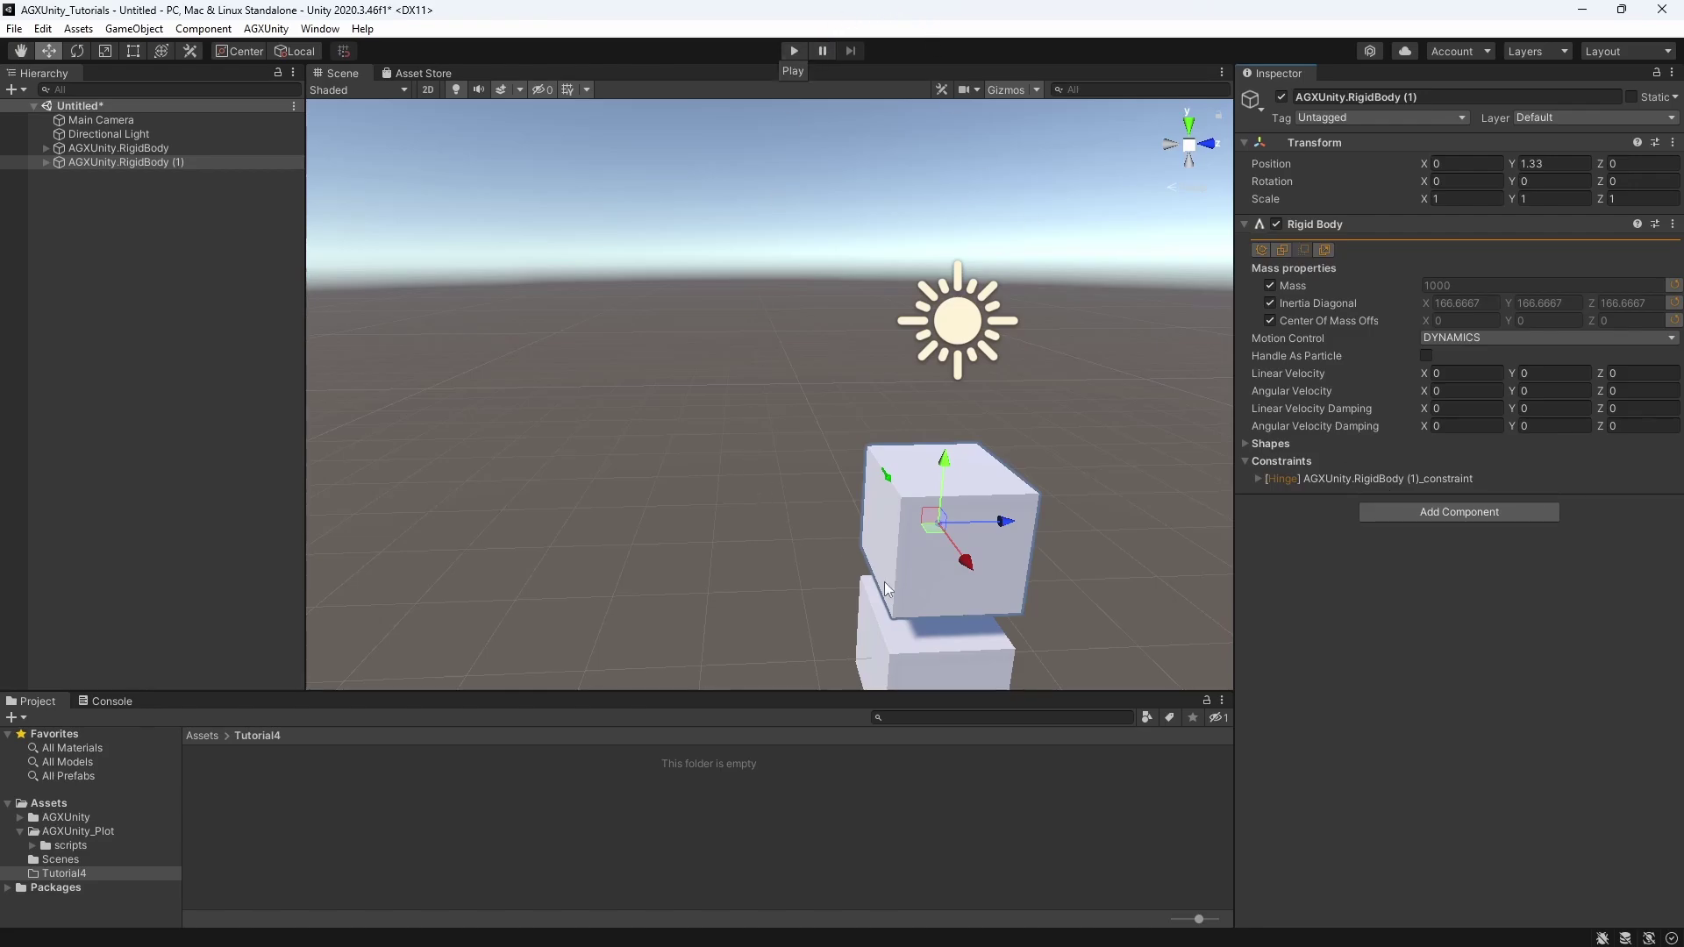
left_click(793, 52)
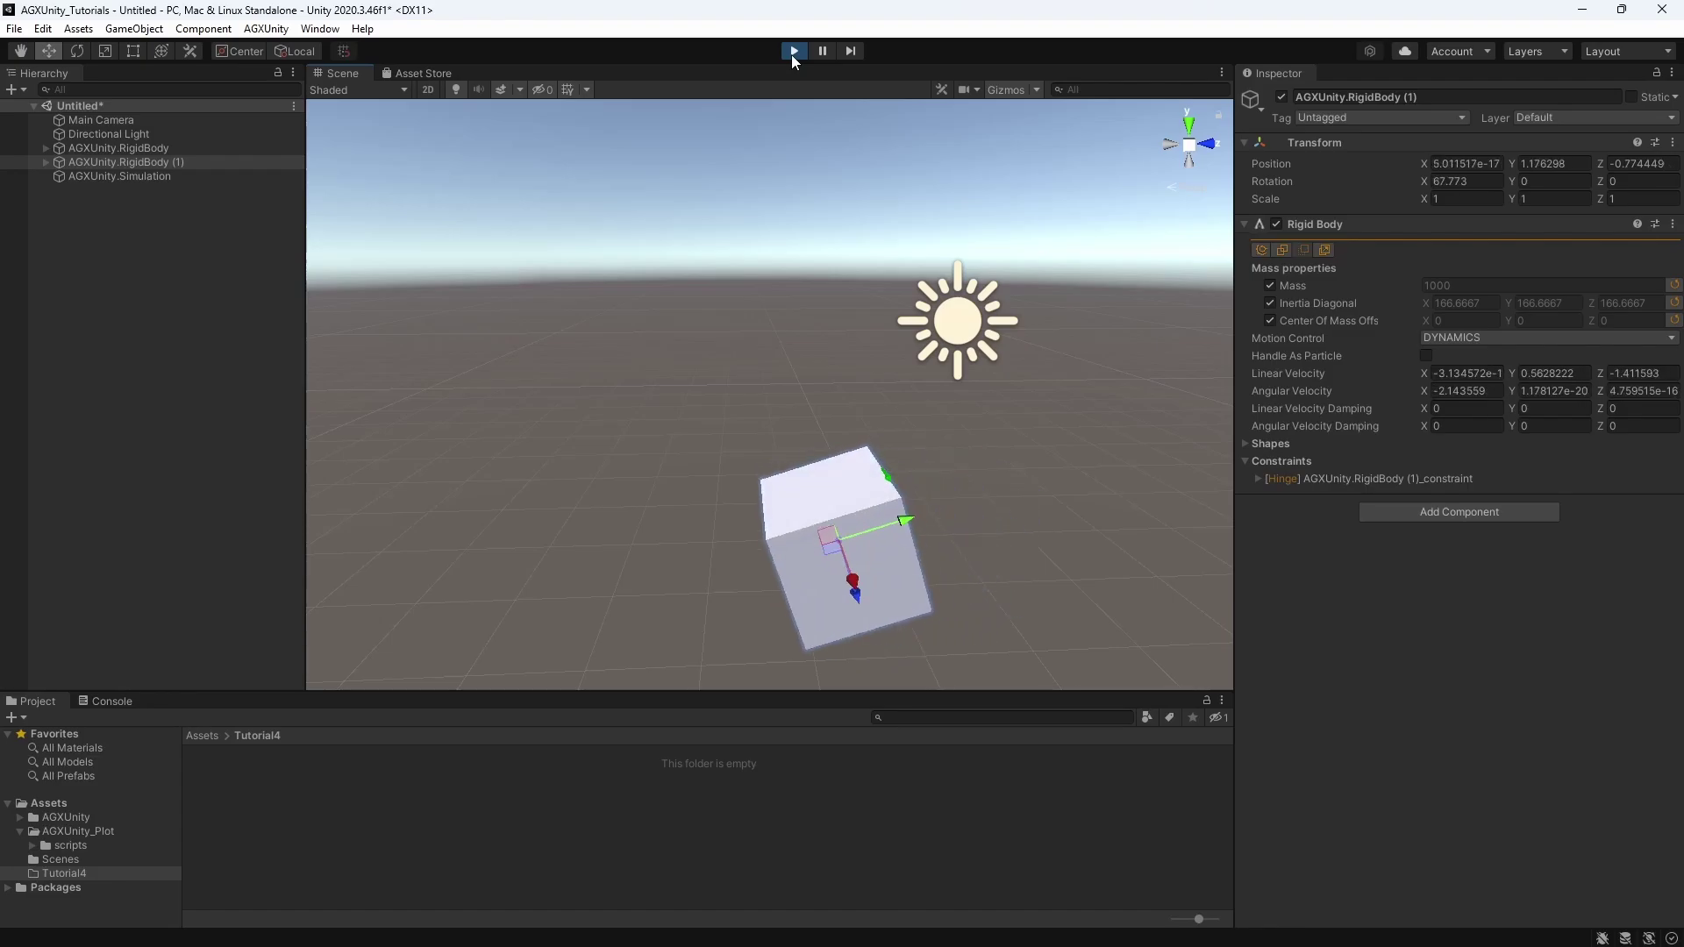
left_click(793, 51)
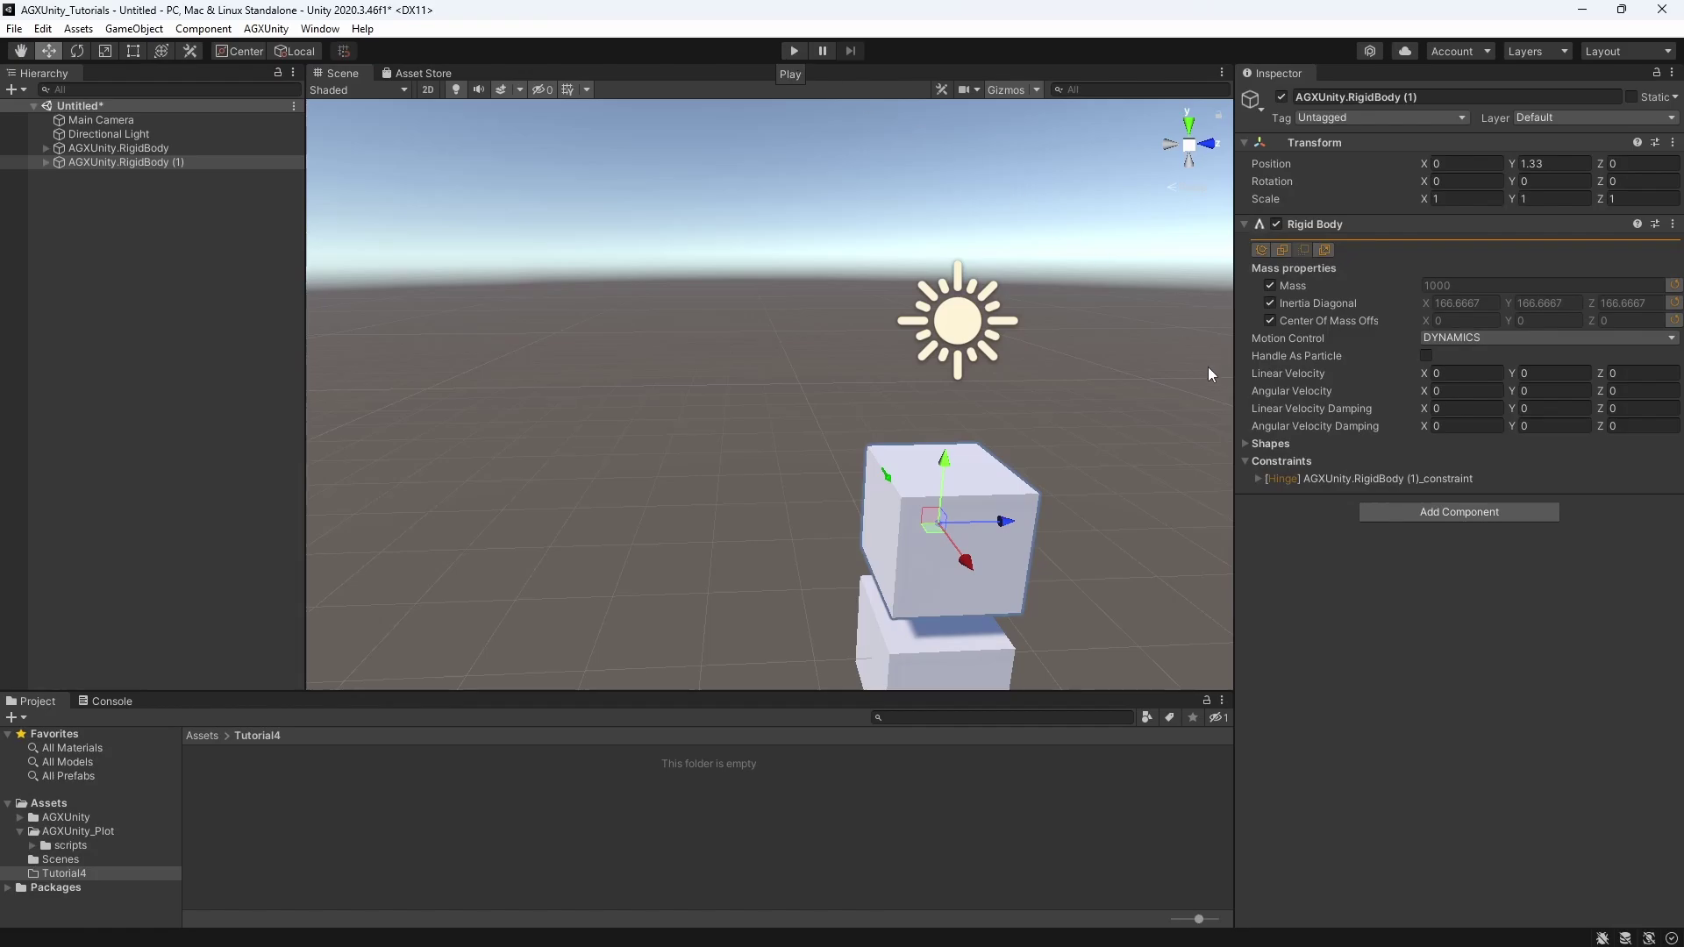
left_click(1259, 479)
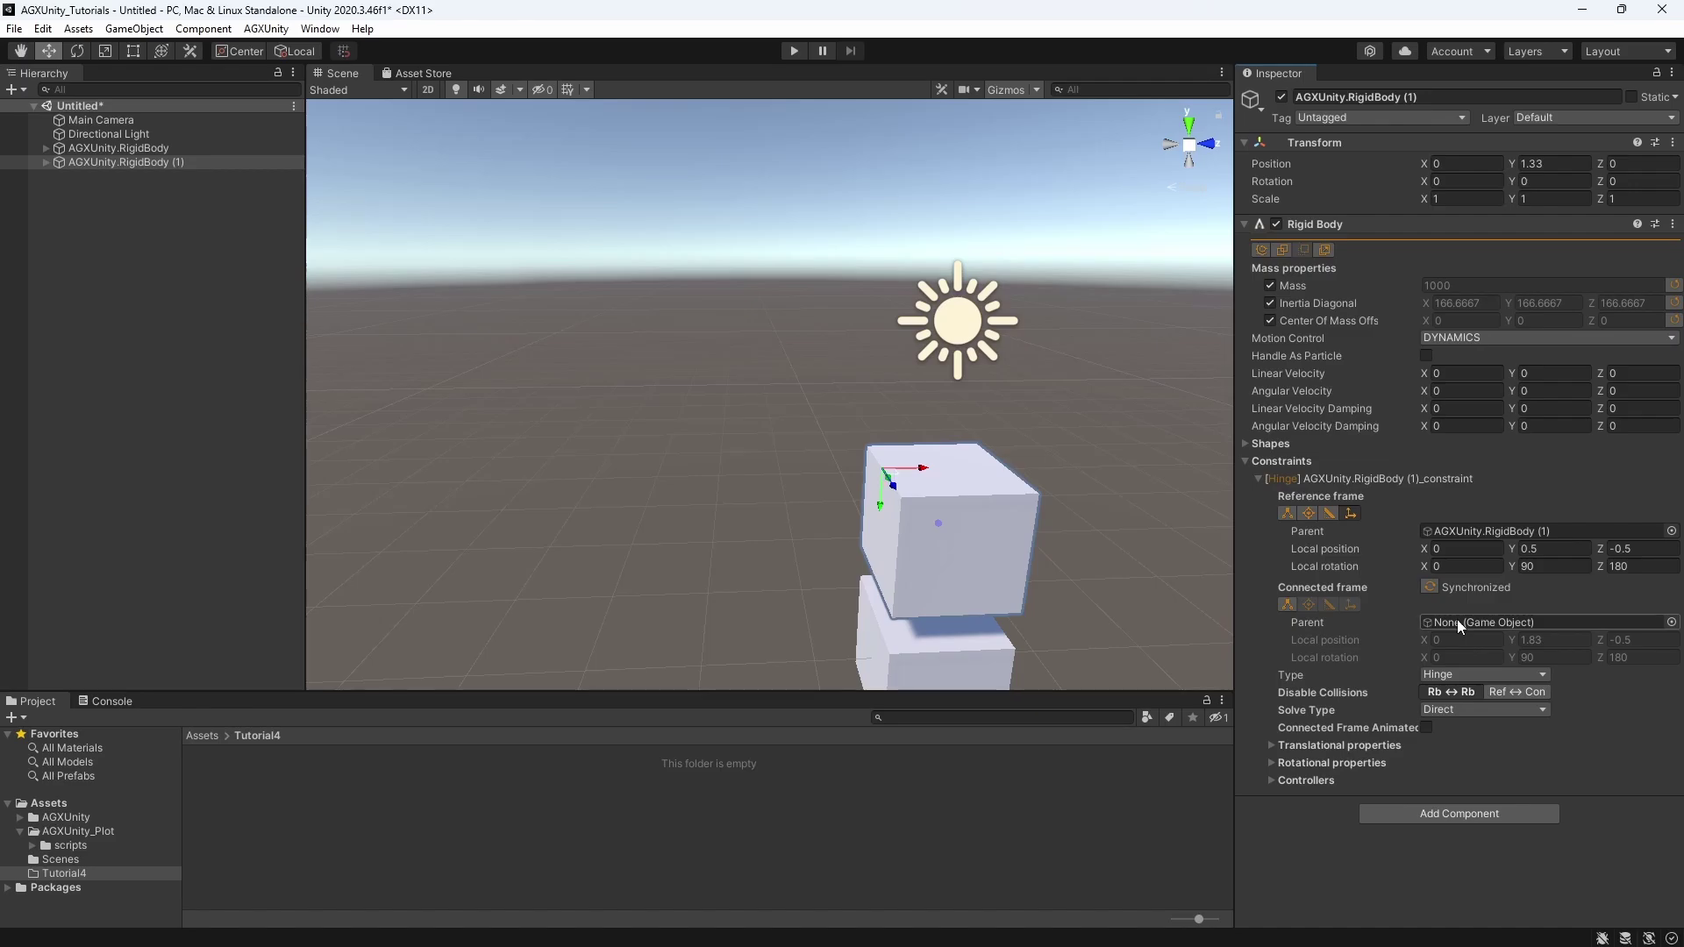
- Start a second hinge constraint on the upper rigid body, placing its reference frame on the lower edge of its AGXUnity.Collide.Box
middle_click_drag(1123, 586, 1181, 365)
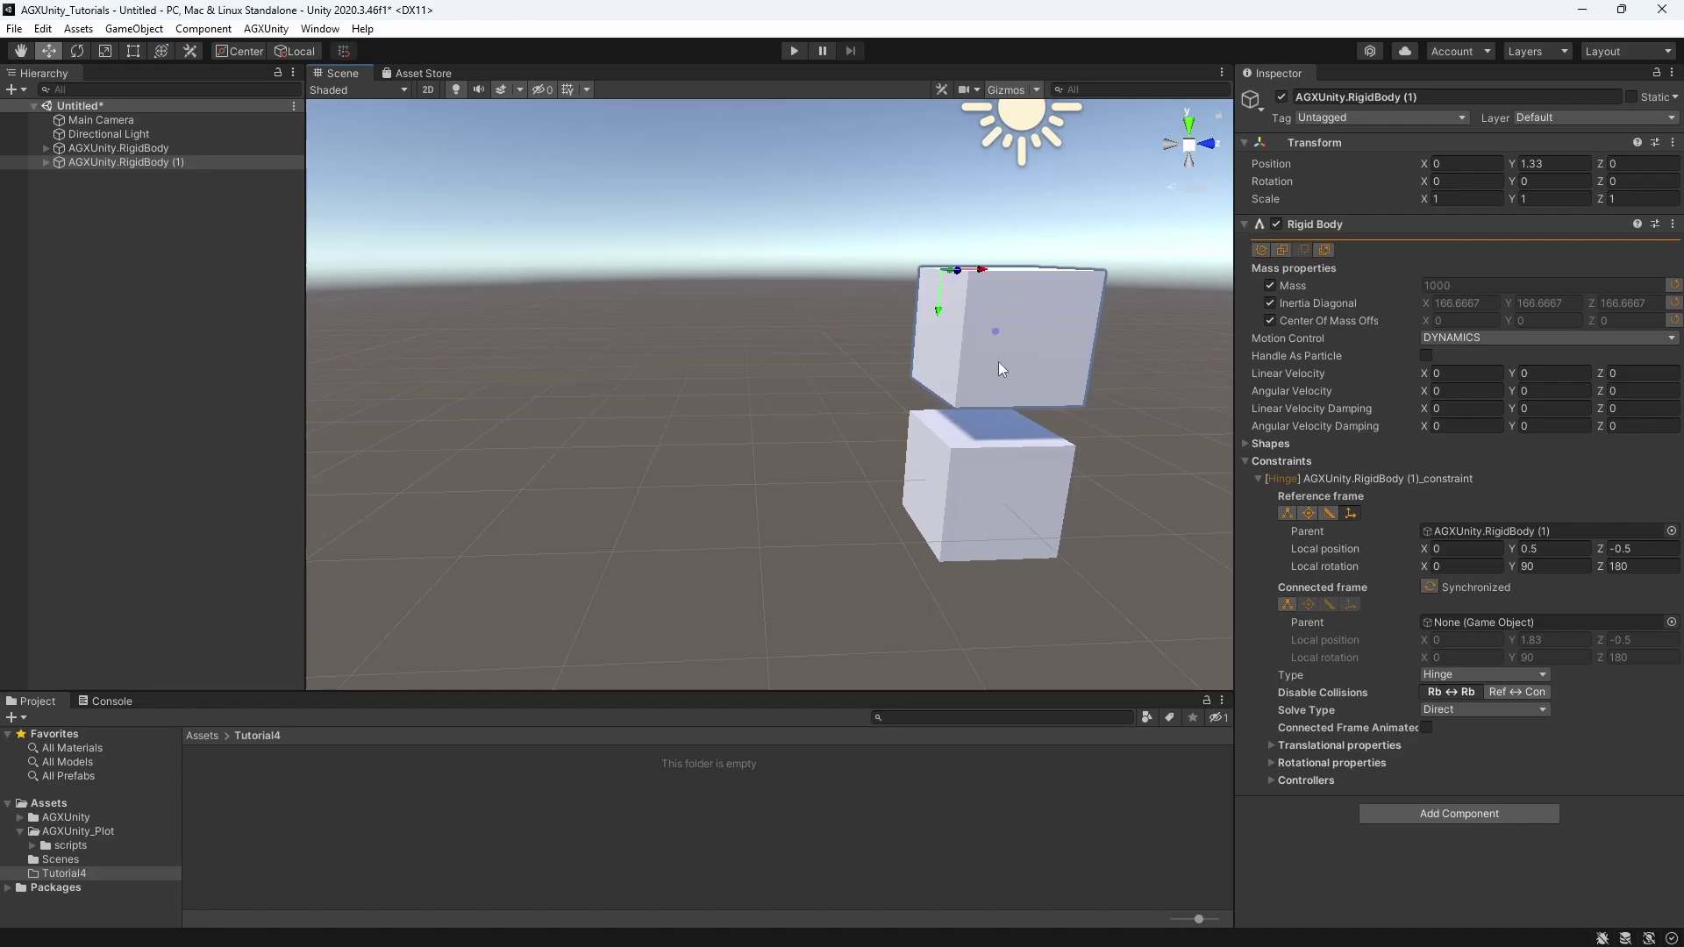
left_click(1260, 249)
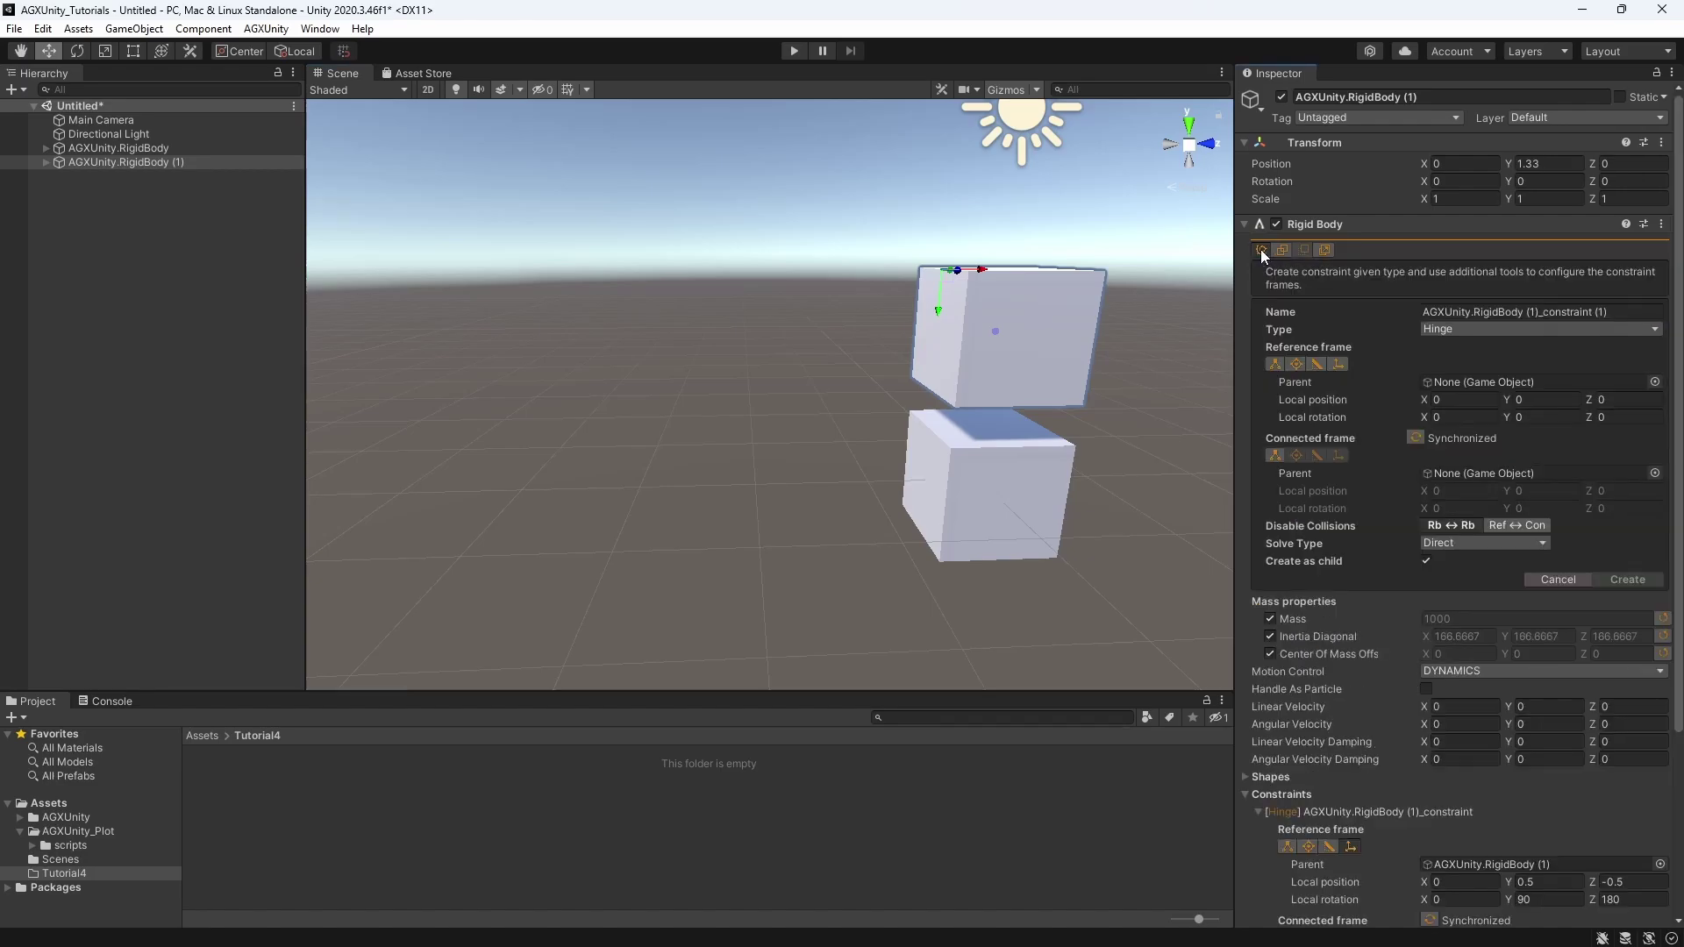
left_click(1318, 364)
left_click(997, 376)
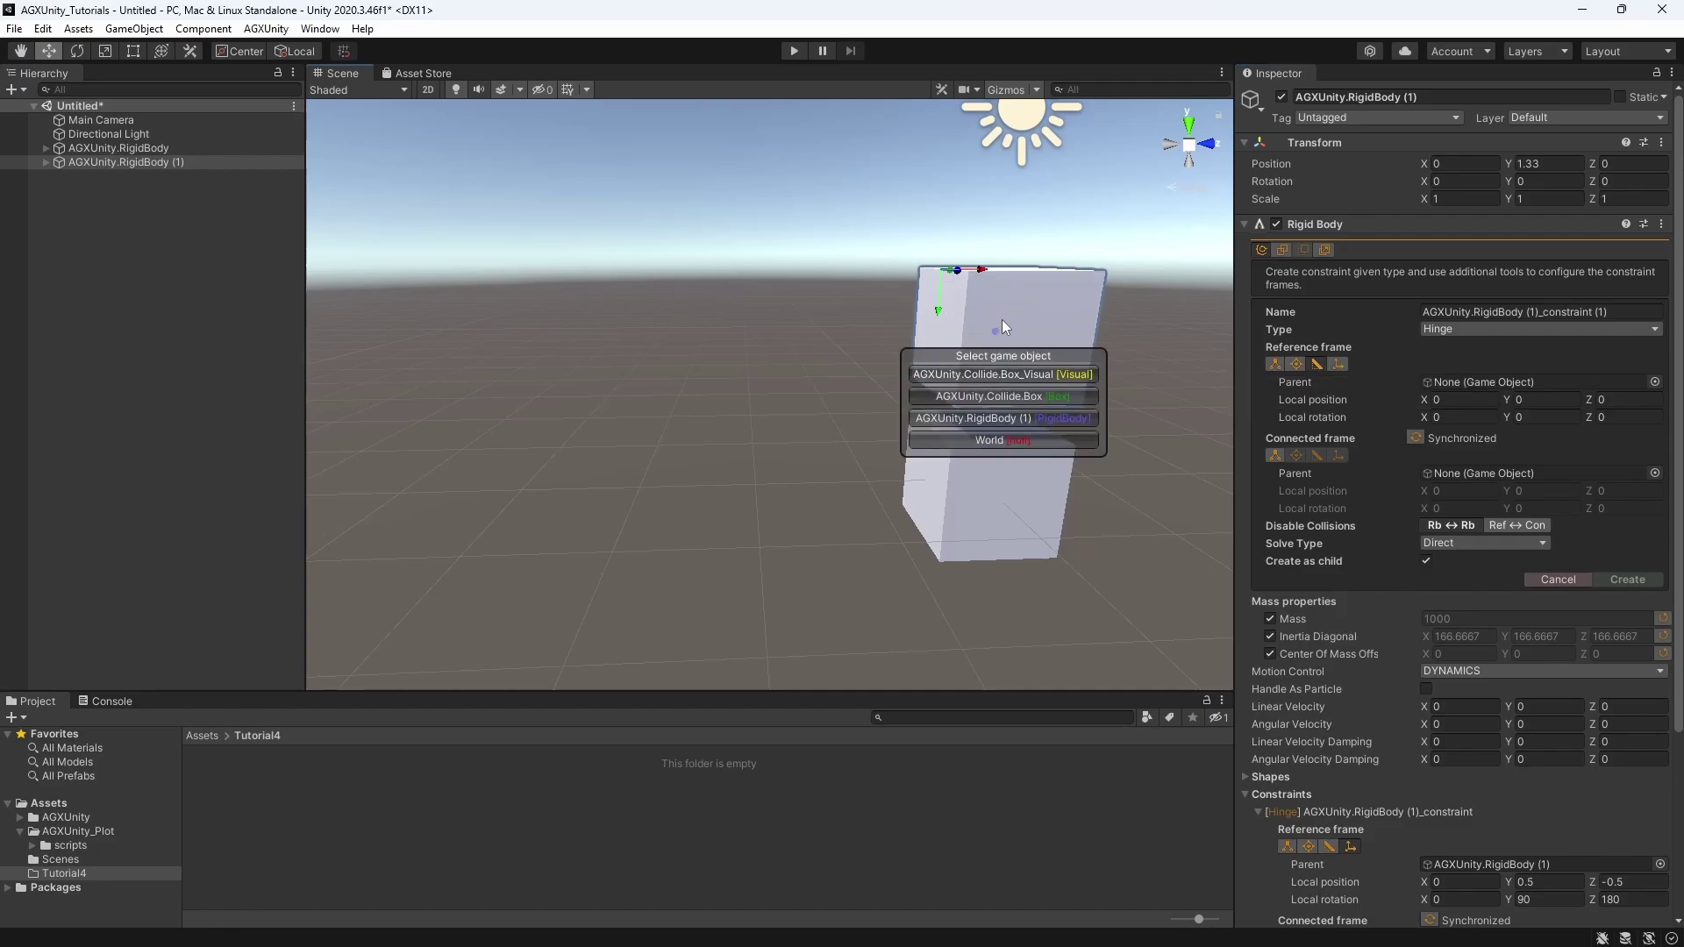
left_click(998, 396)
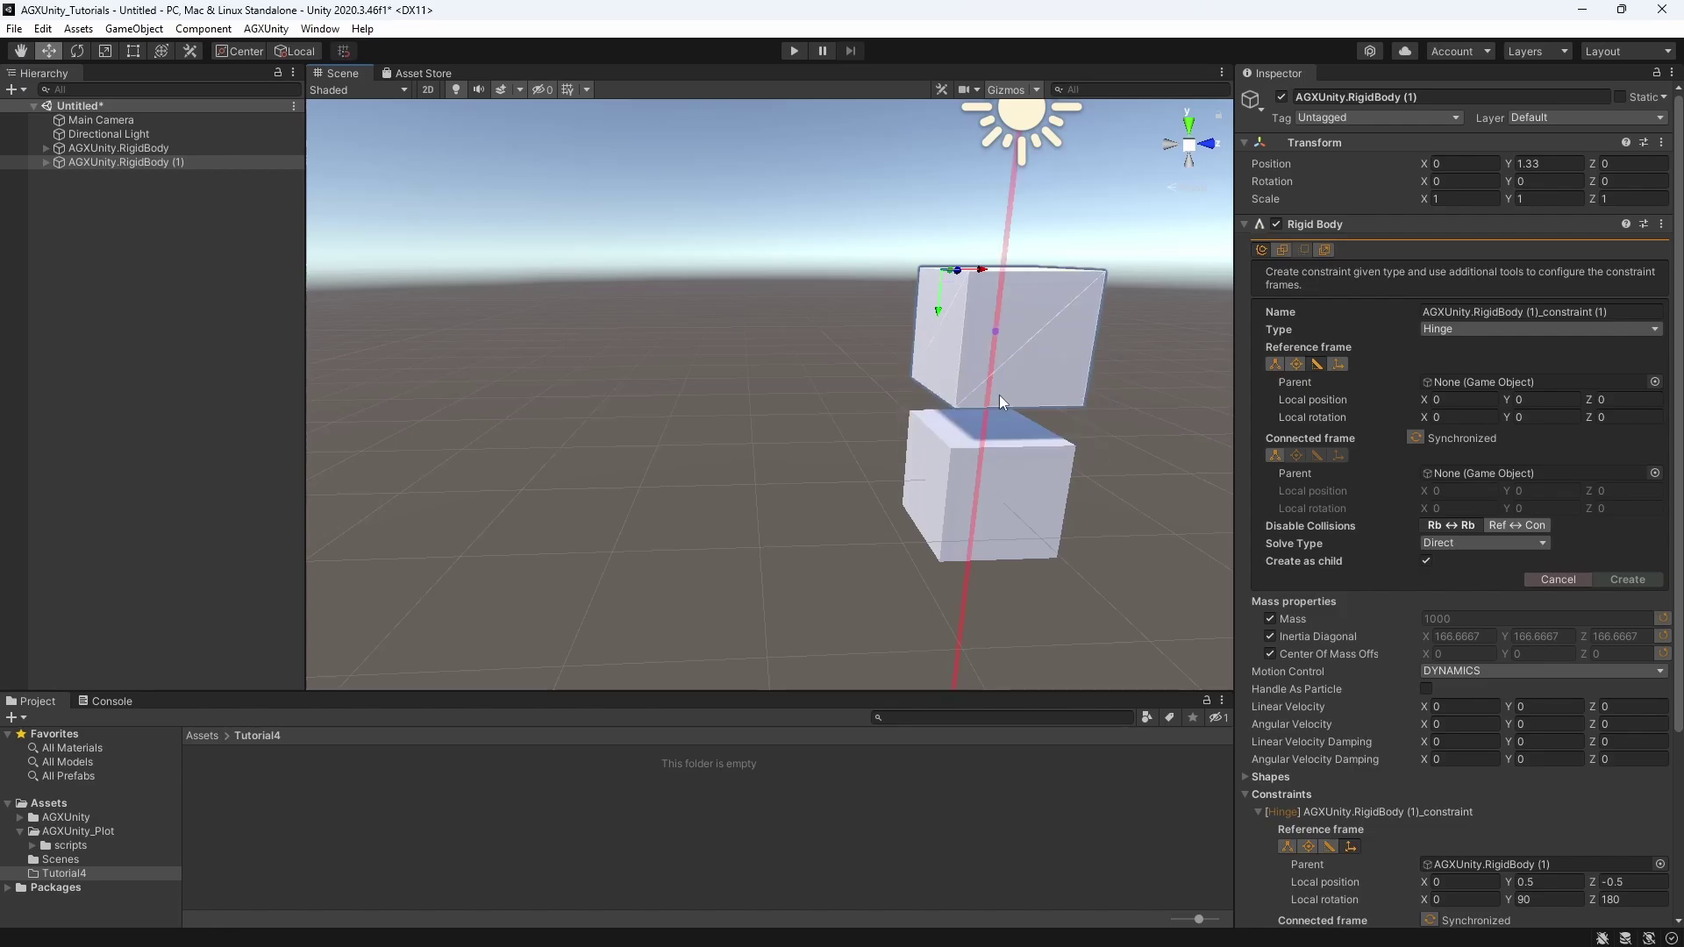
left_click(948, 404)
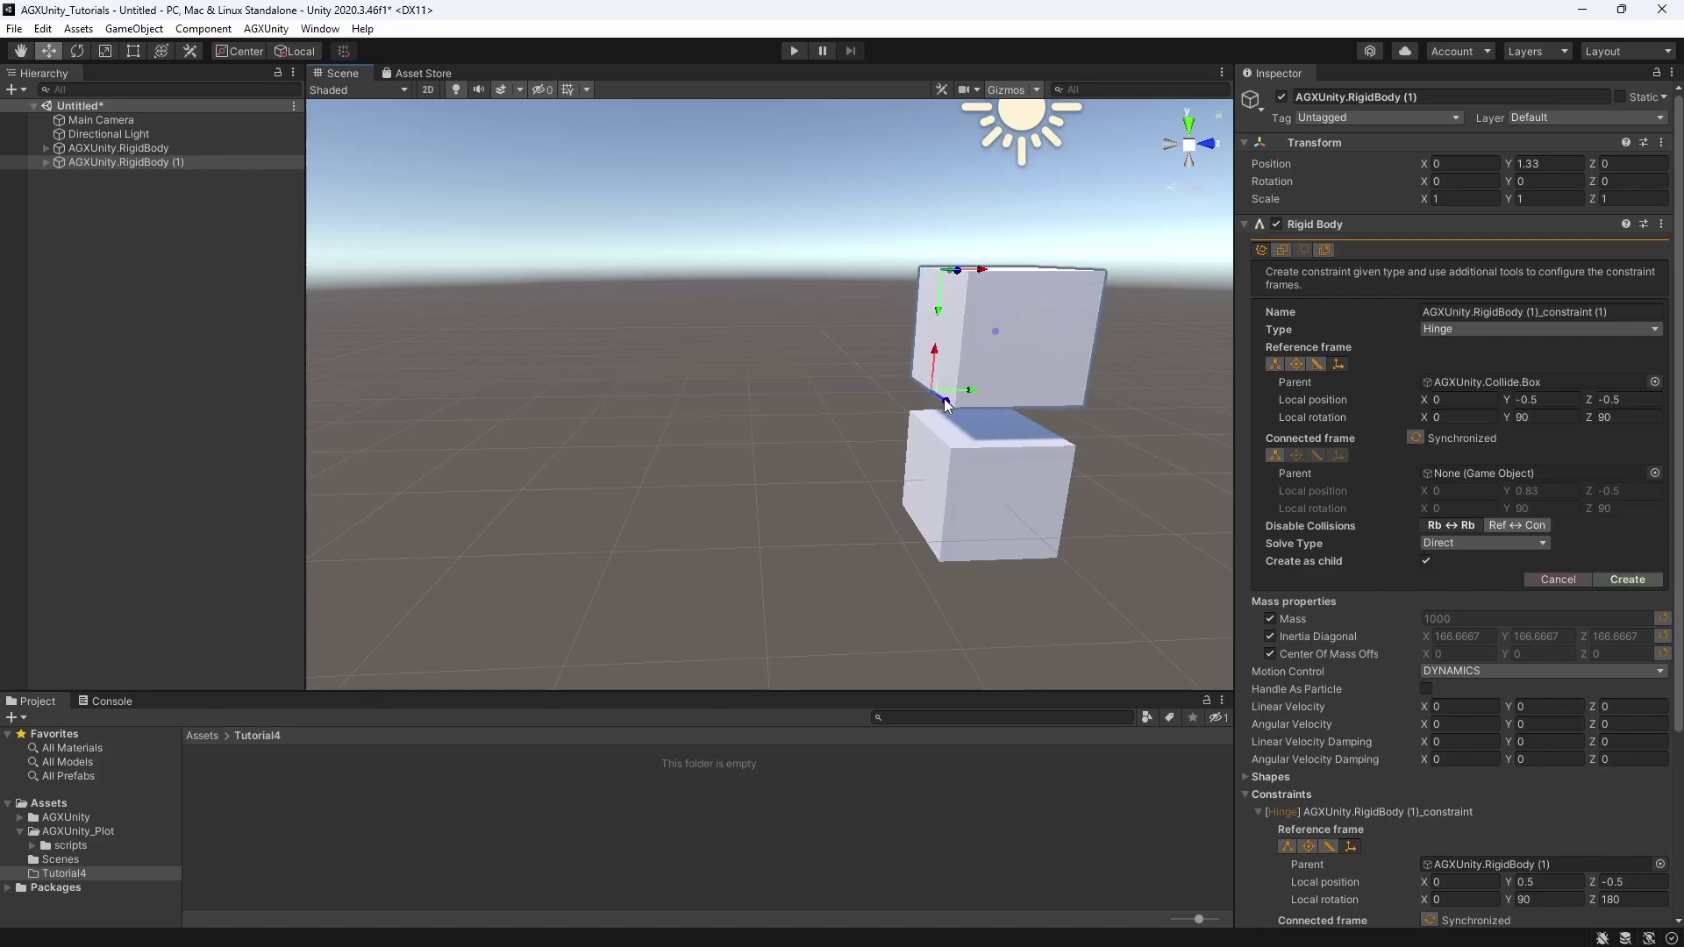
- Assign the lower box's AGXUnity.RigidBody as the connected frame's parent and create the second hinge constraint
left_click(1276, 456)
left_click(970, 487)
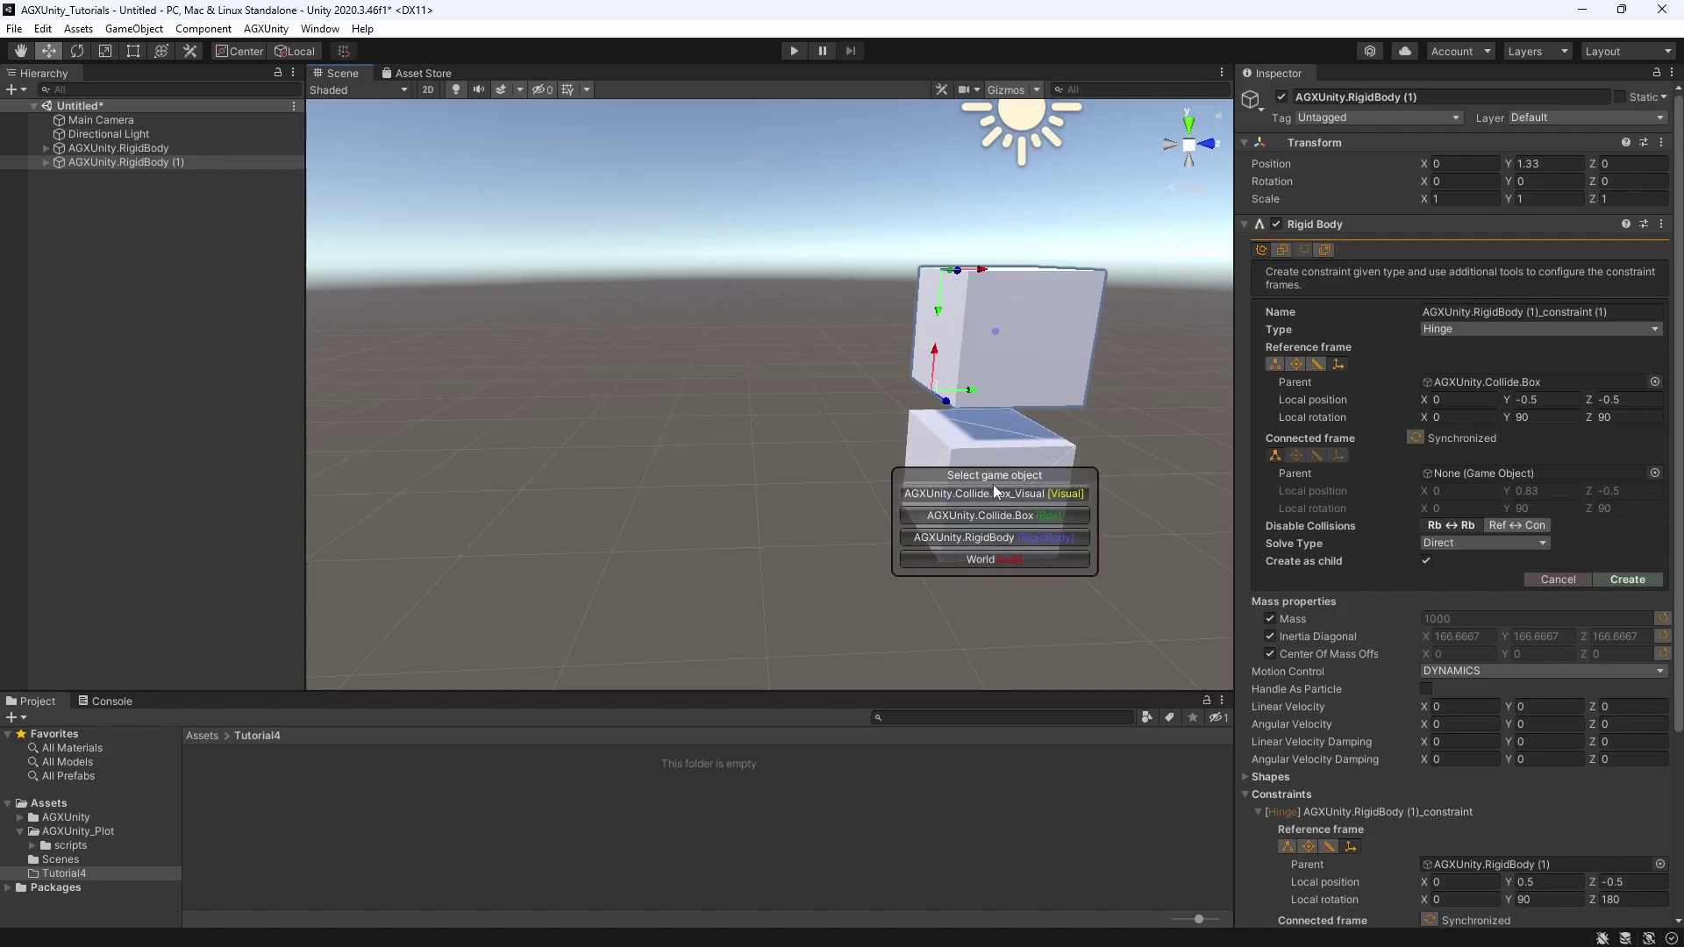
left_click(1000, 539)
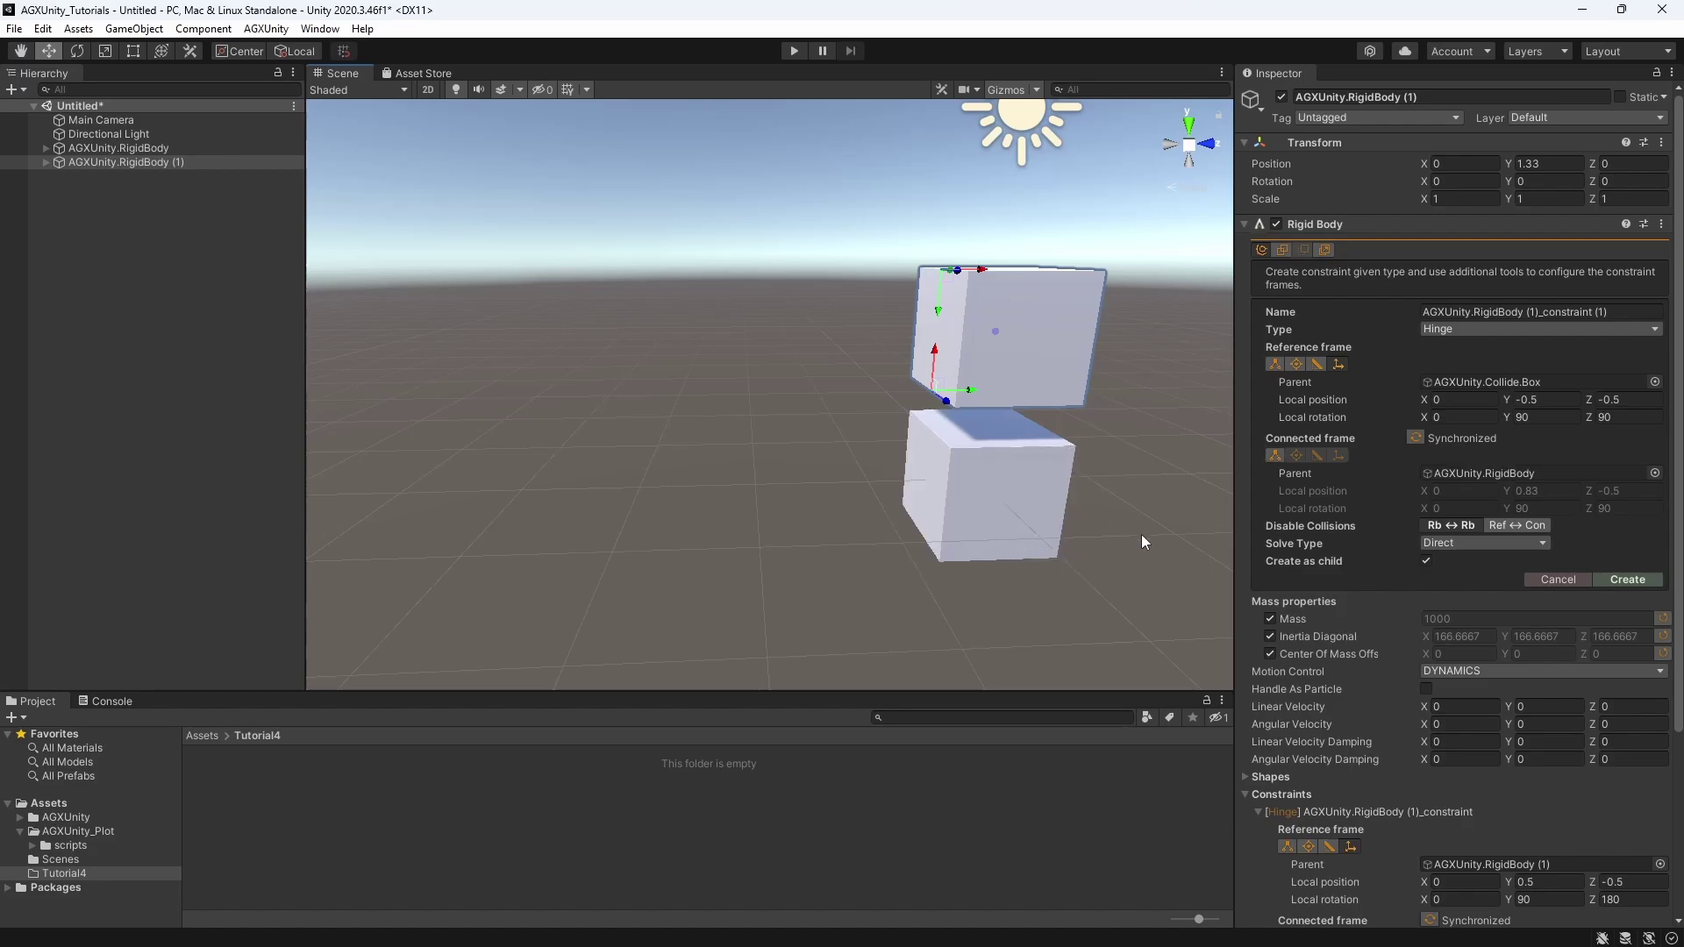
left_click(1631, 582)
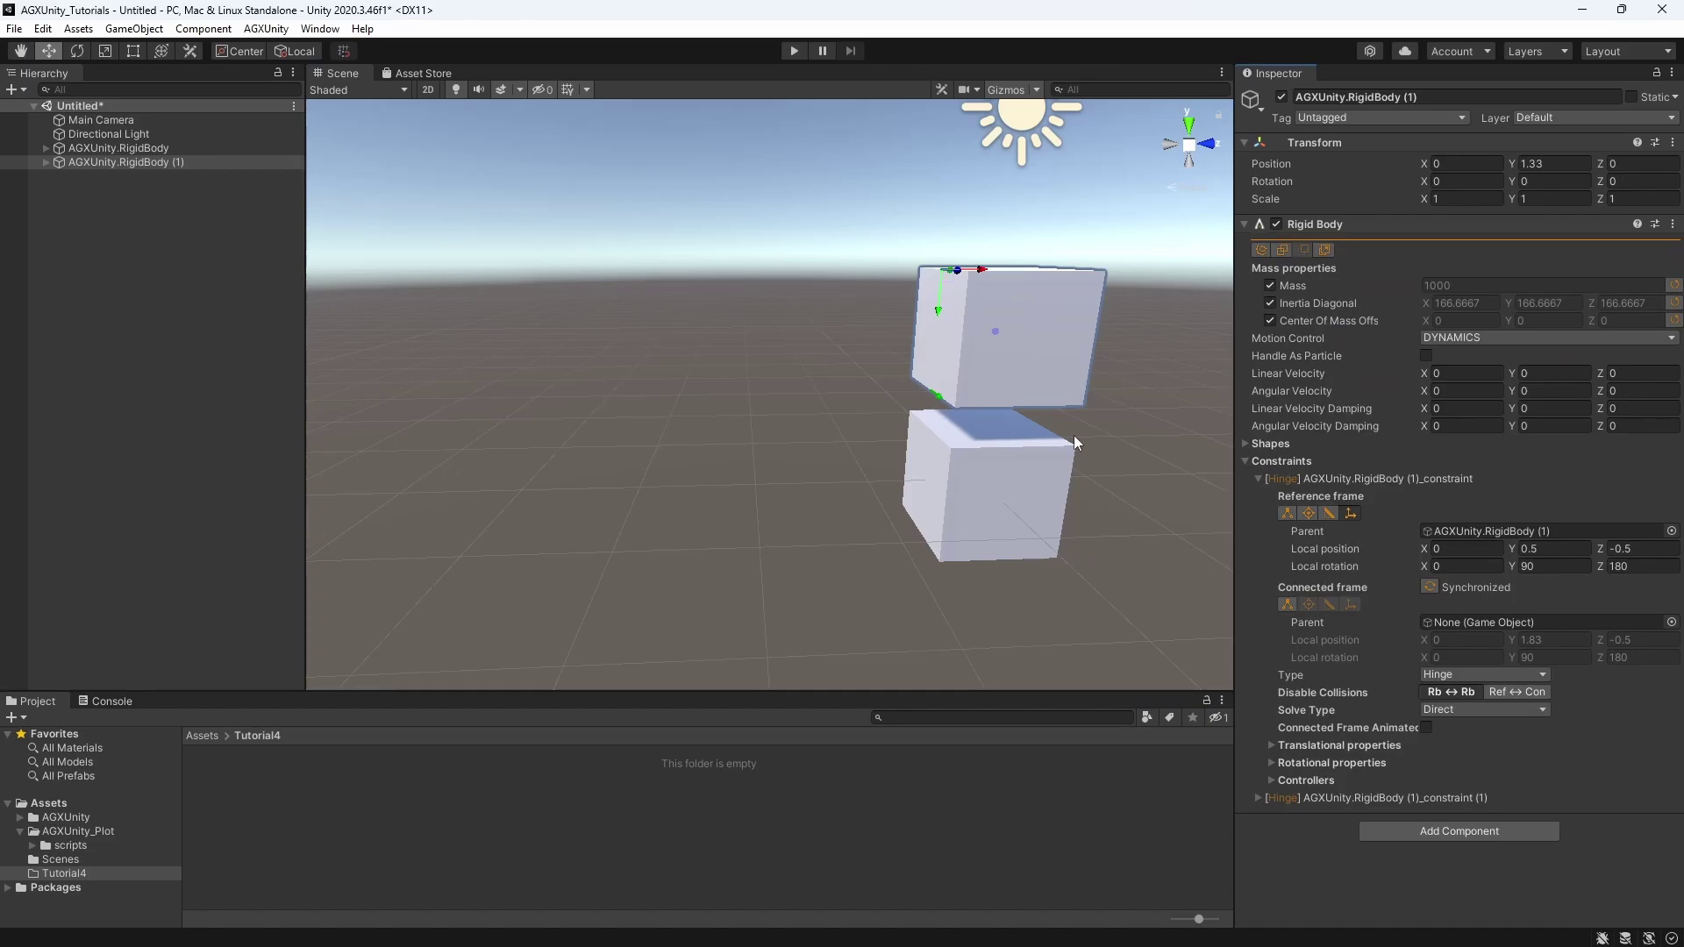
- Run the simulation, pull the lower box to swing the hinged pair, and stop the simulation
left_click(788, 51)
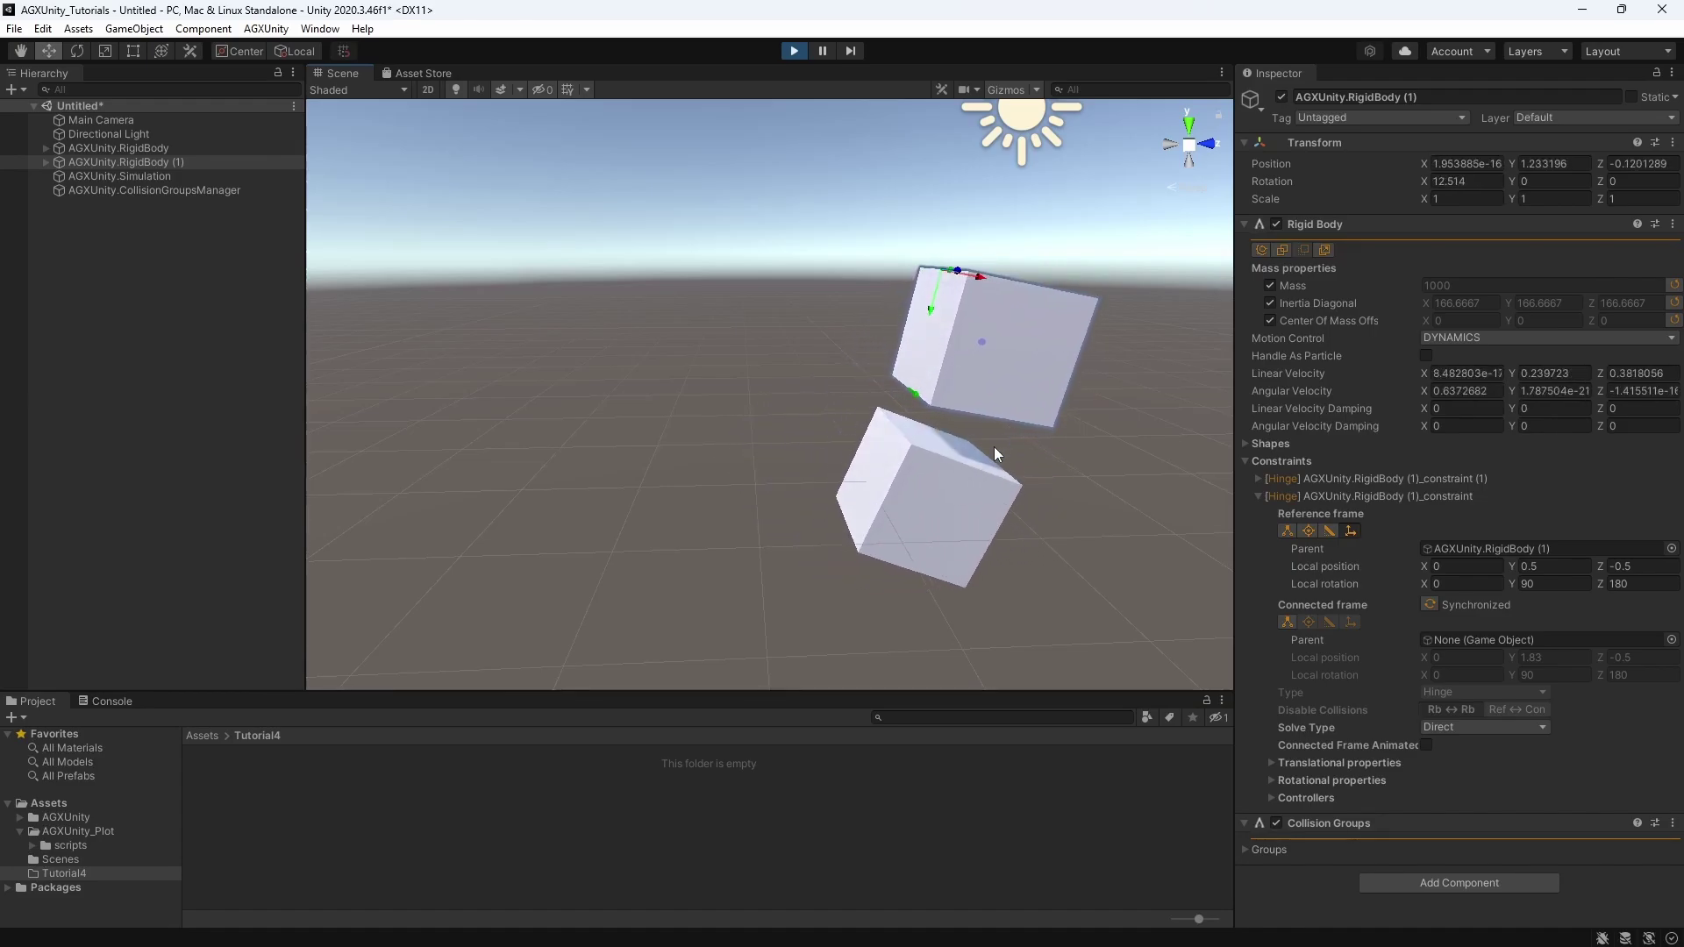
left_click_drag(1000, 506, 1144, 366)
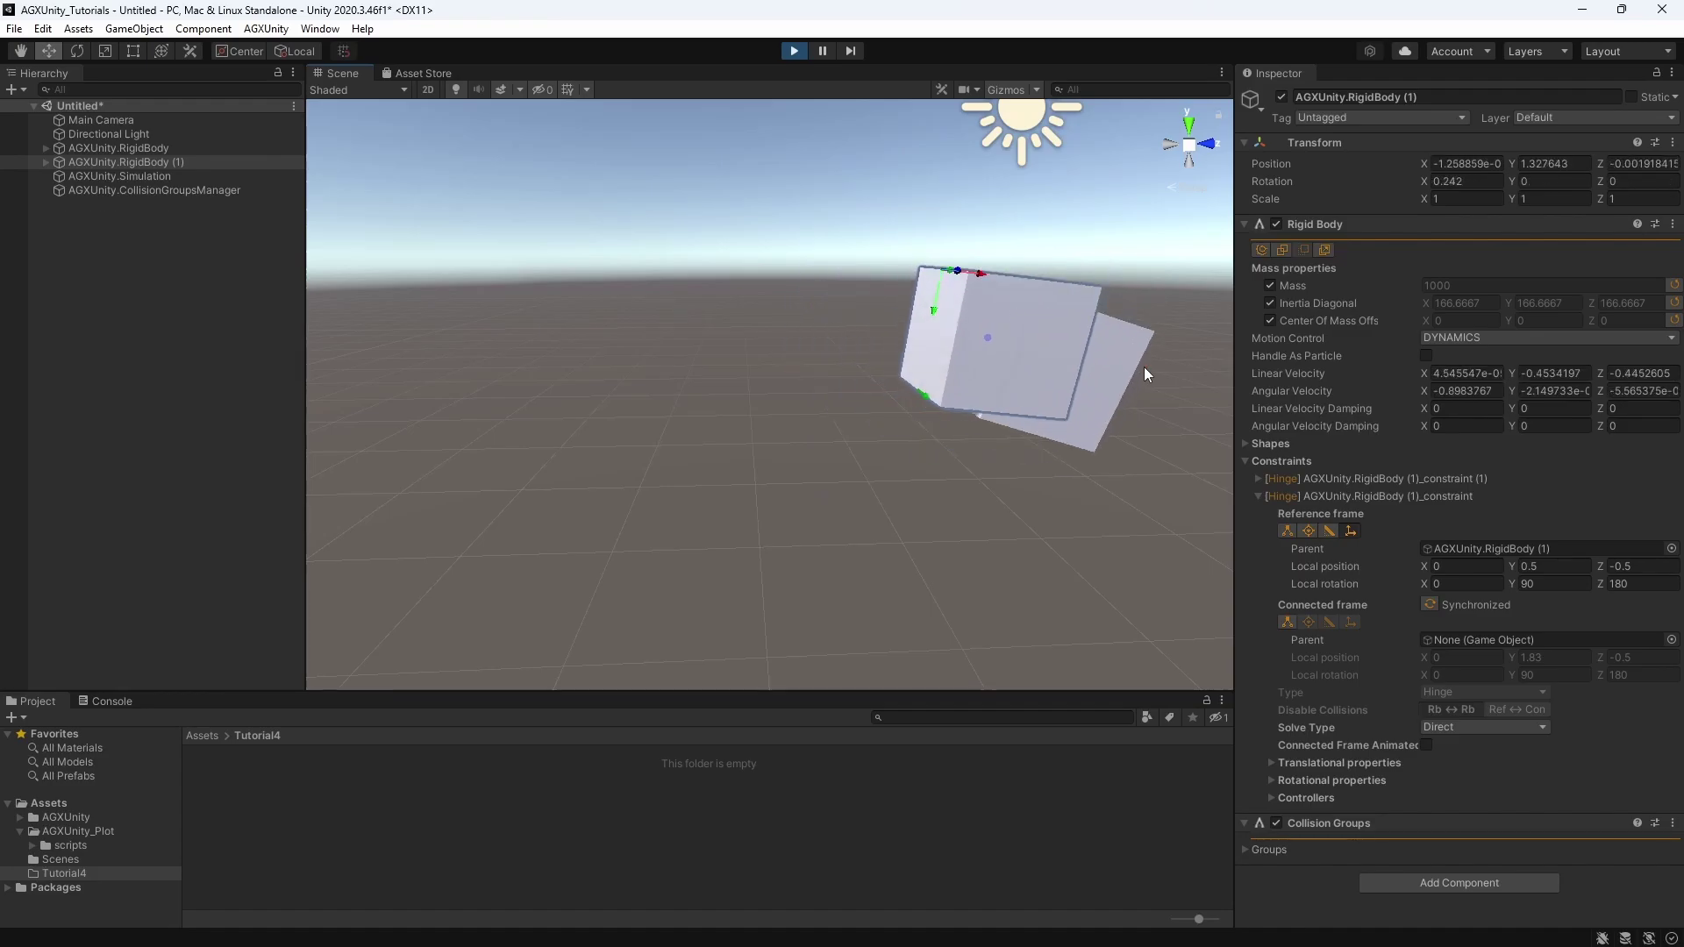
key("ctrl+p")
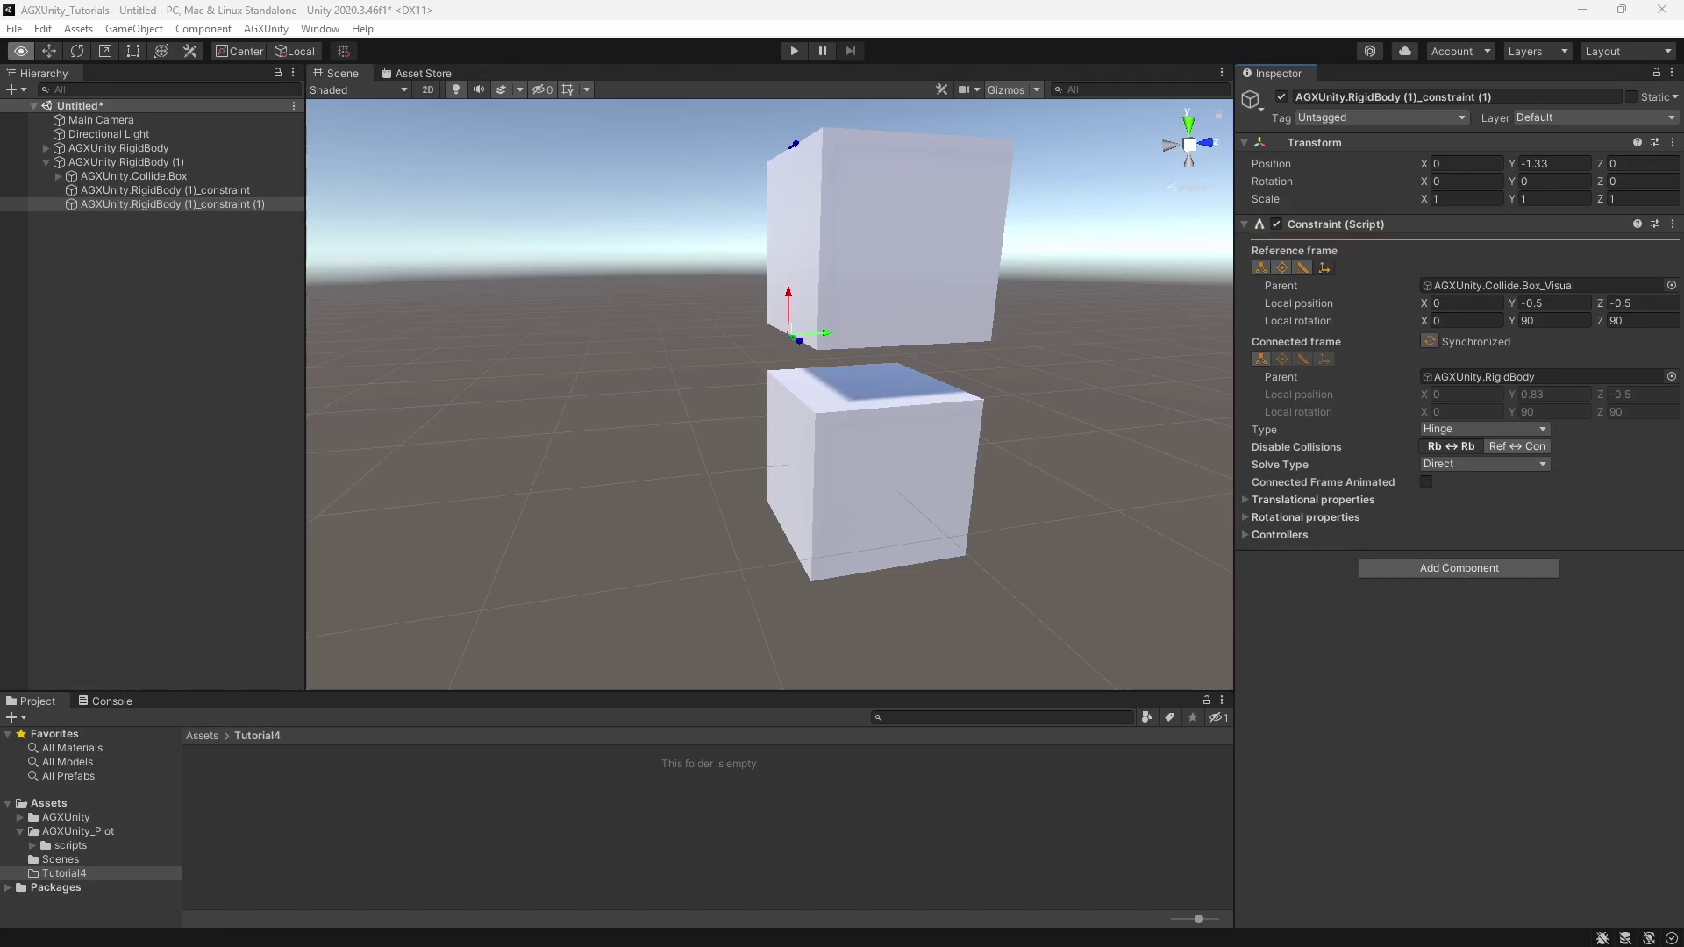
- Turn off the Rb ↔ Rb Disable Collisions option on the second hinge constraint and inspect its translational compliance values
left_click(1439, 445)
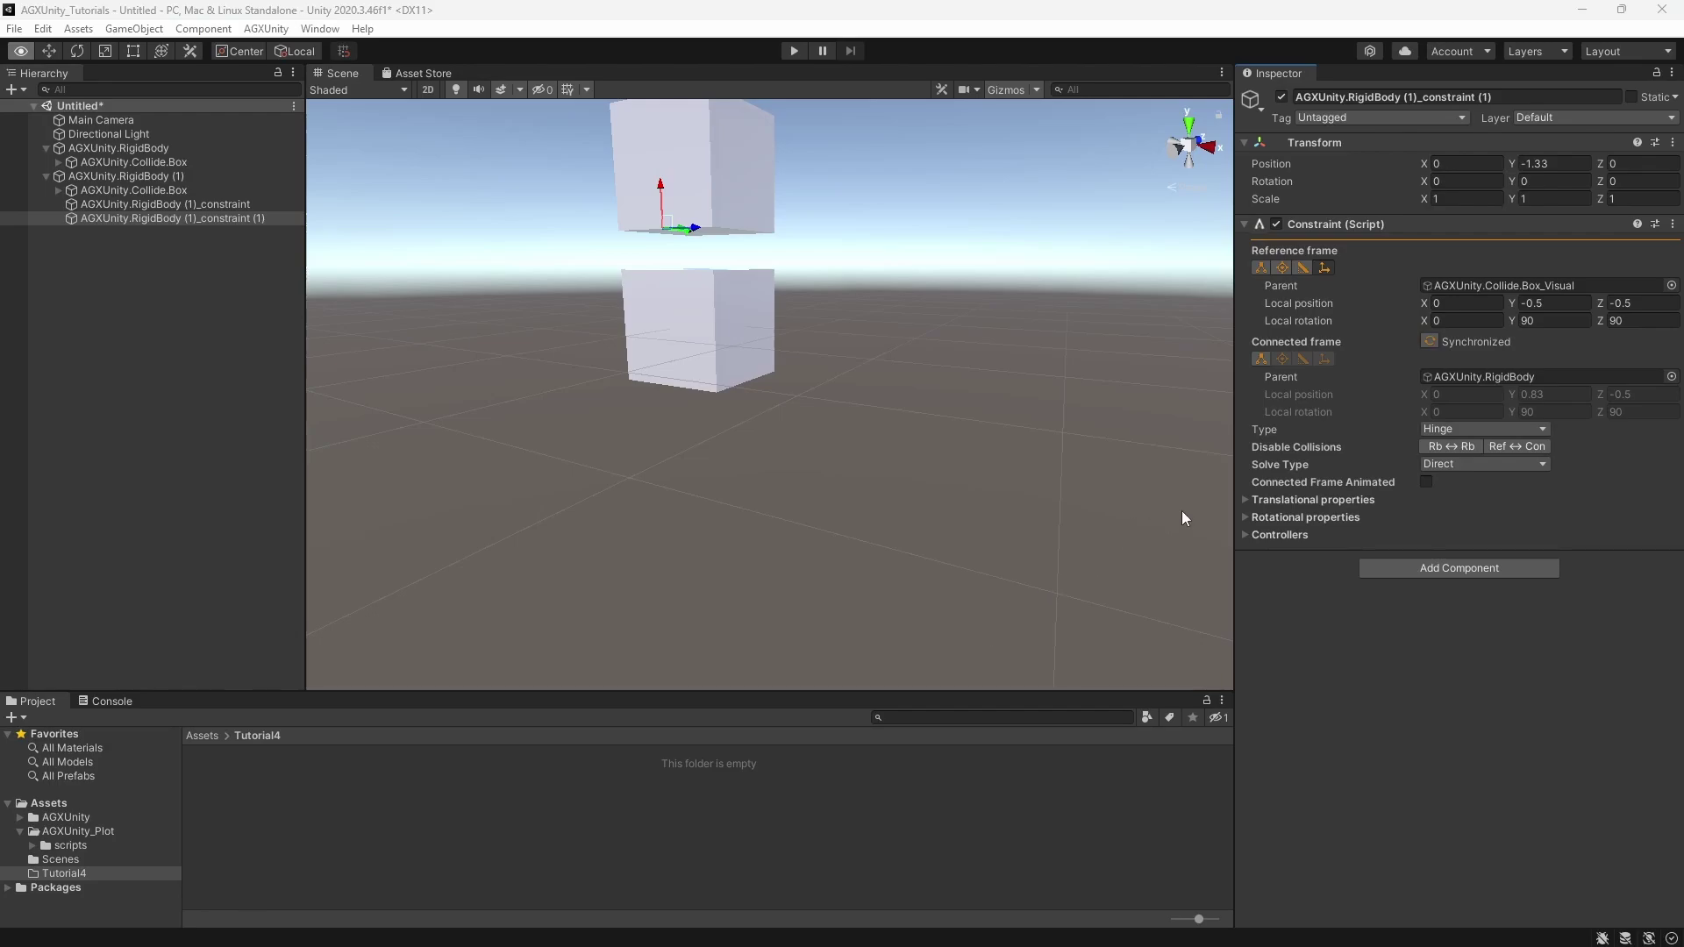
left_click(1246, 499)
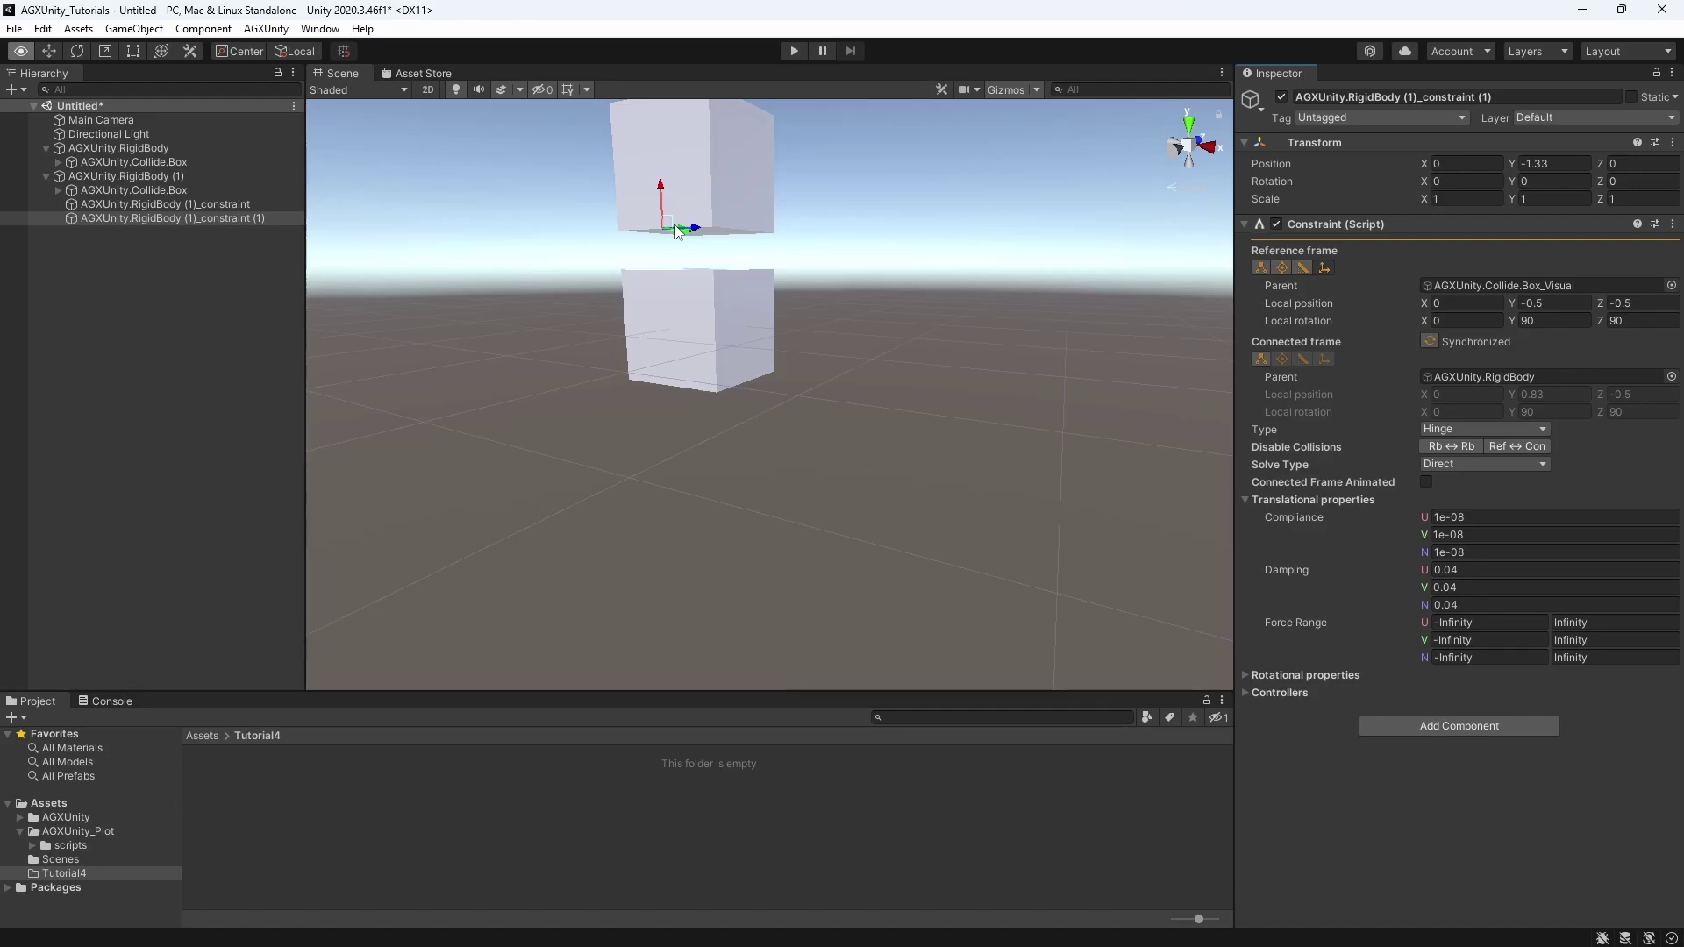
left_click(1522, 516)
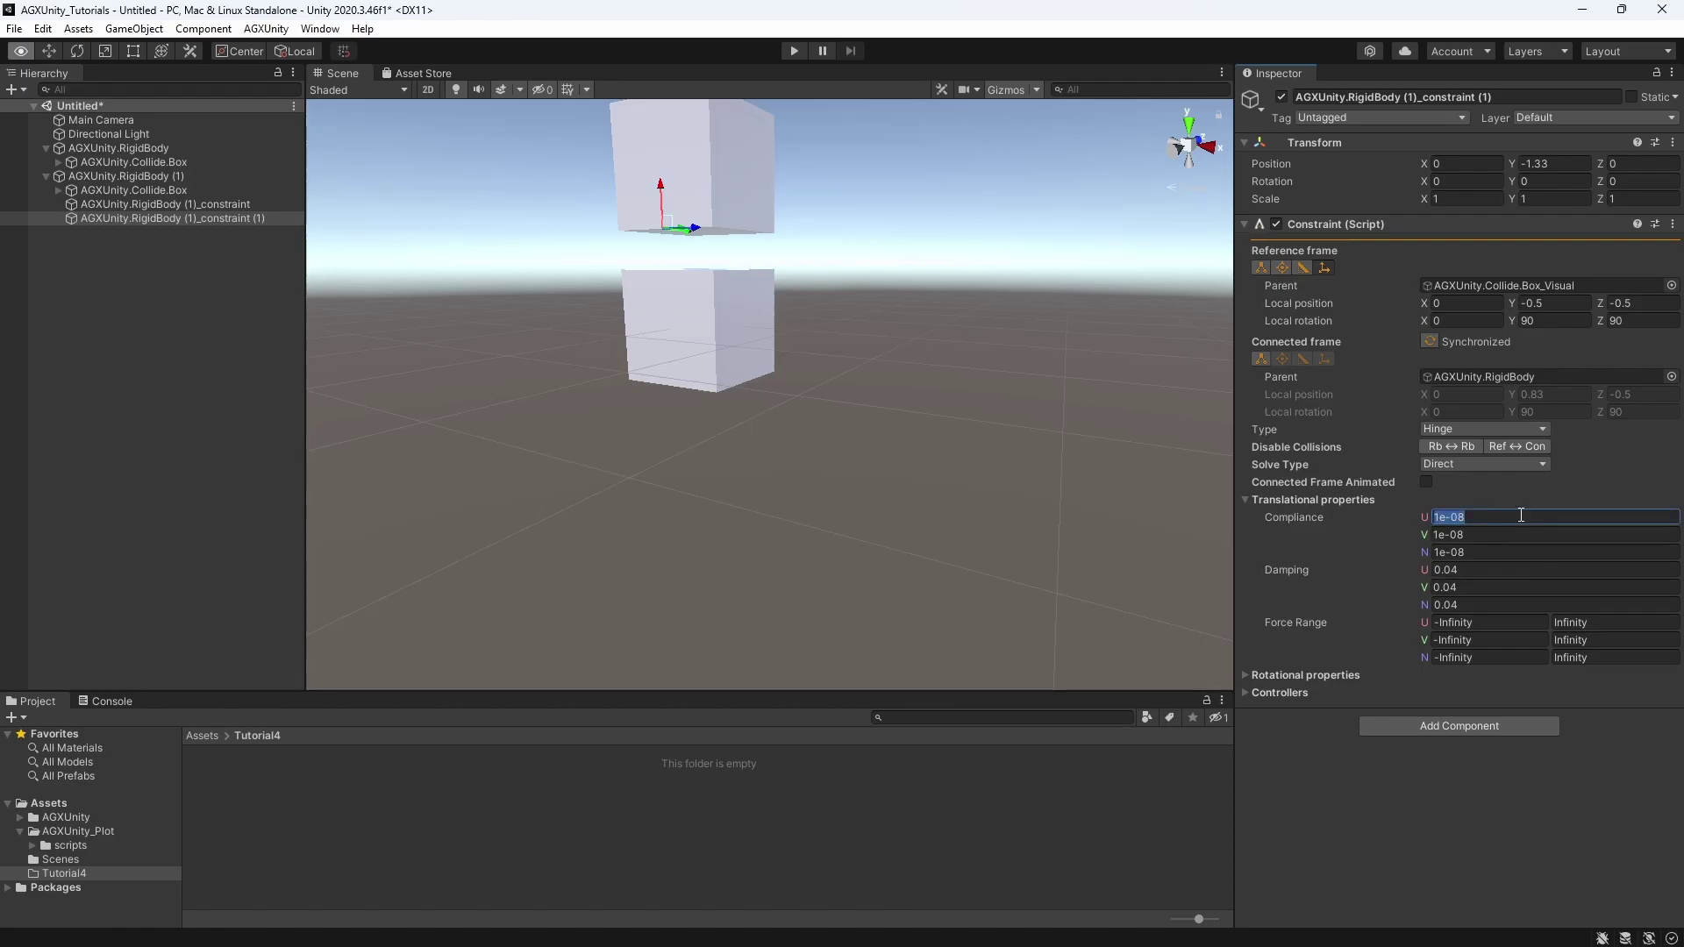
left_click(1513, 519)
double_click(1514, 519)
key("Tab")
key("Tab")
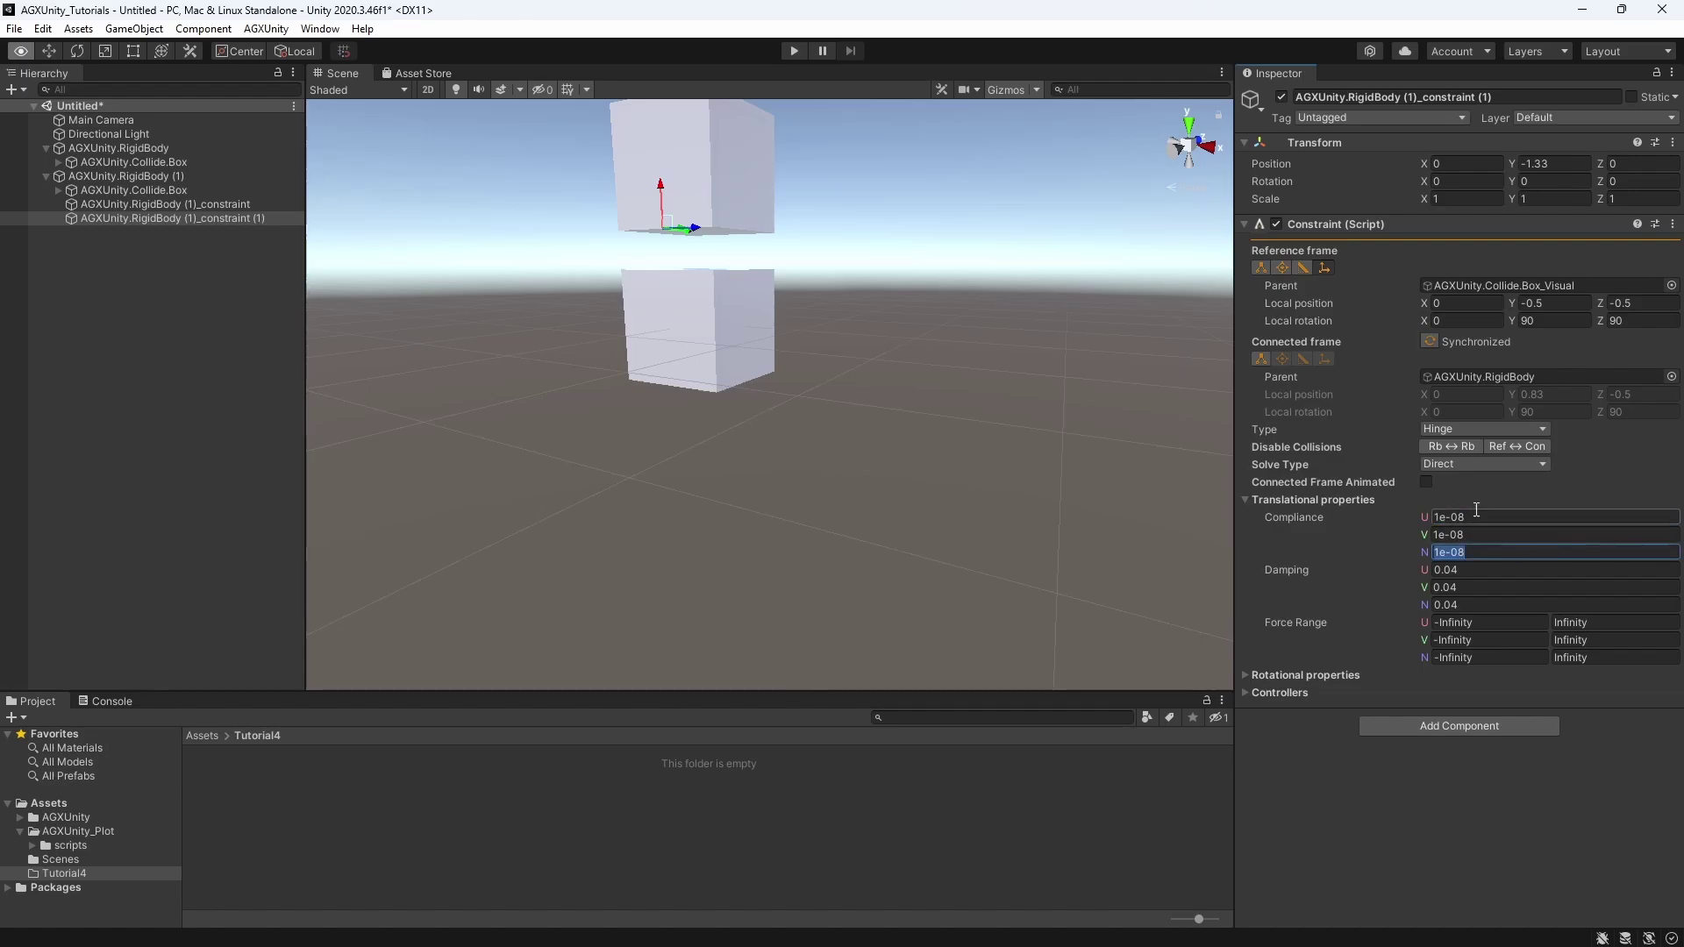
- Set the second hinge constraint's translational compliance along N to 1e-03
left_click(1478, 517)
left_click(1482, 534)
left_click(1481, 547)
key("BackSpace")
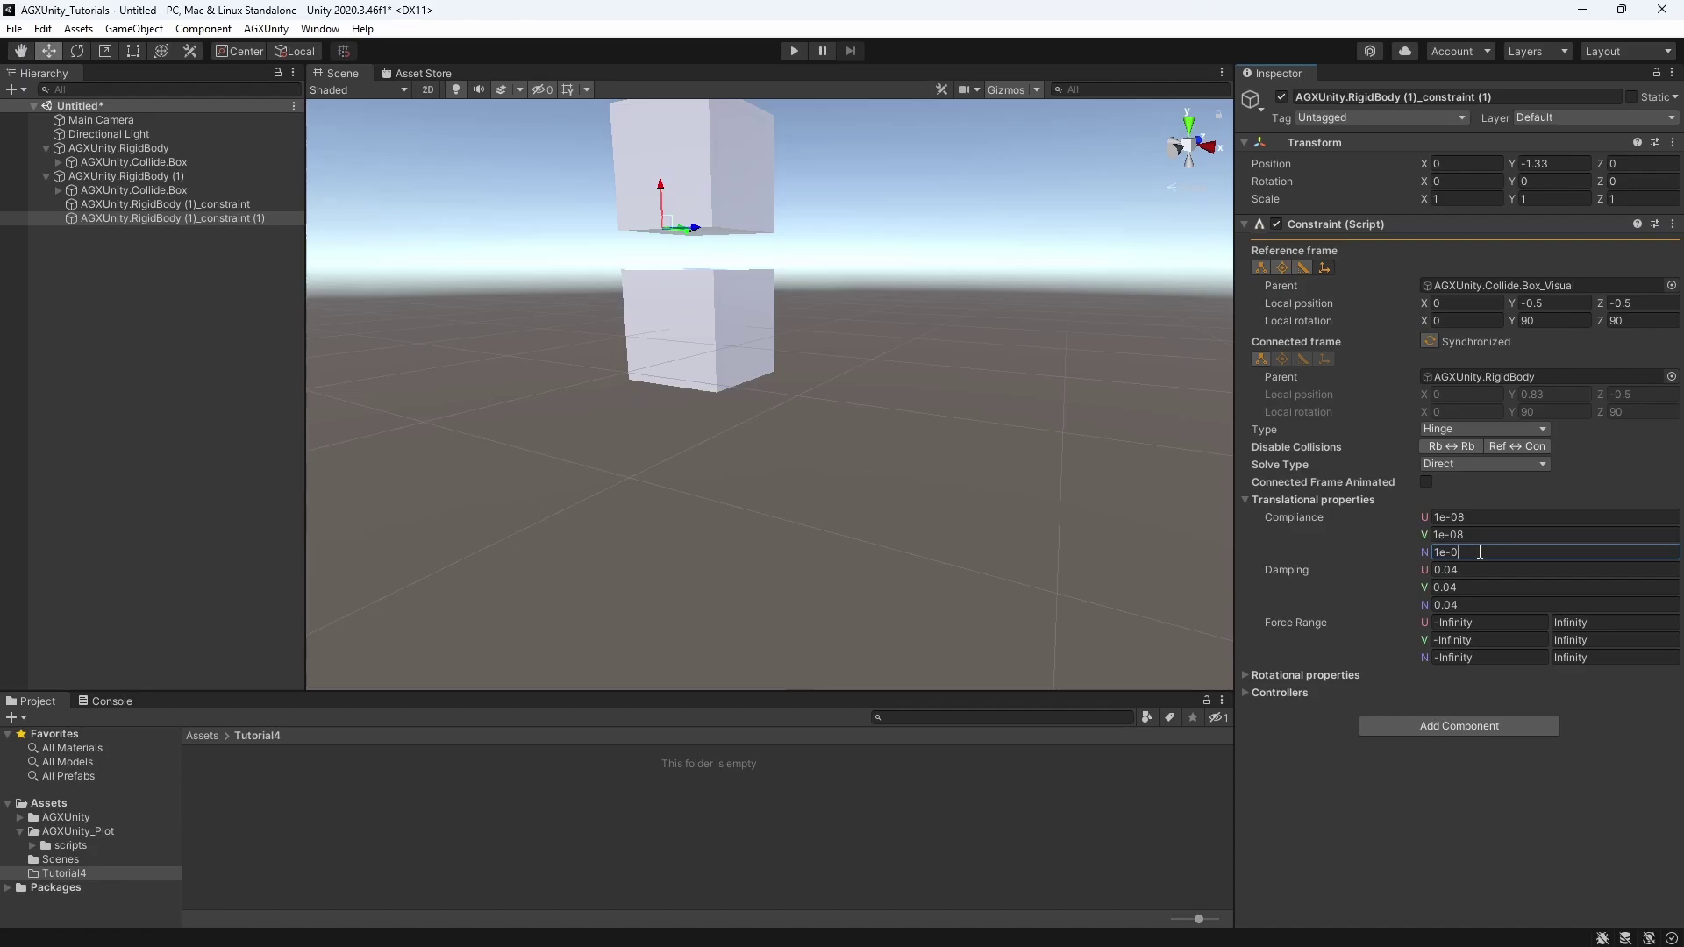
type("3")
key("Return")
- Run the simulation, pull the lower box sideways to test the softer hinge, and stop the simulation
left_click(798, 51)
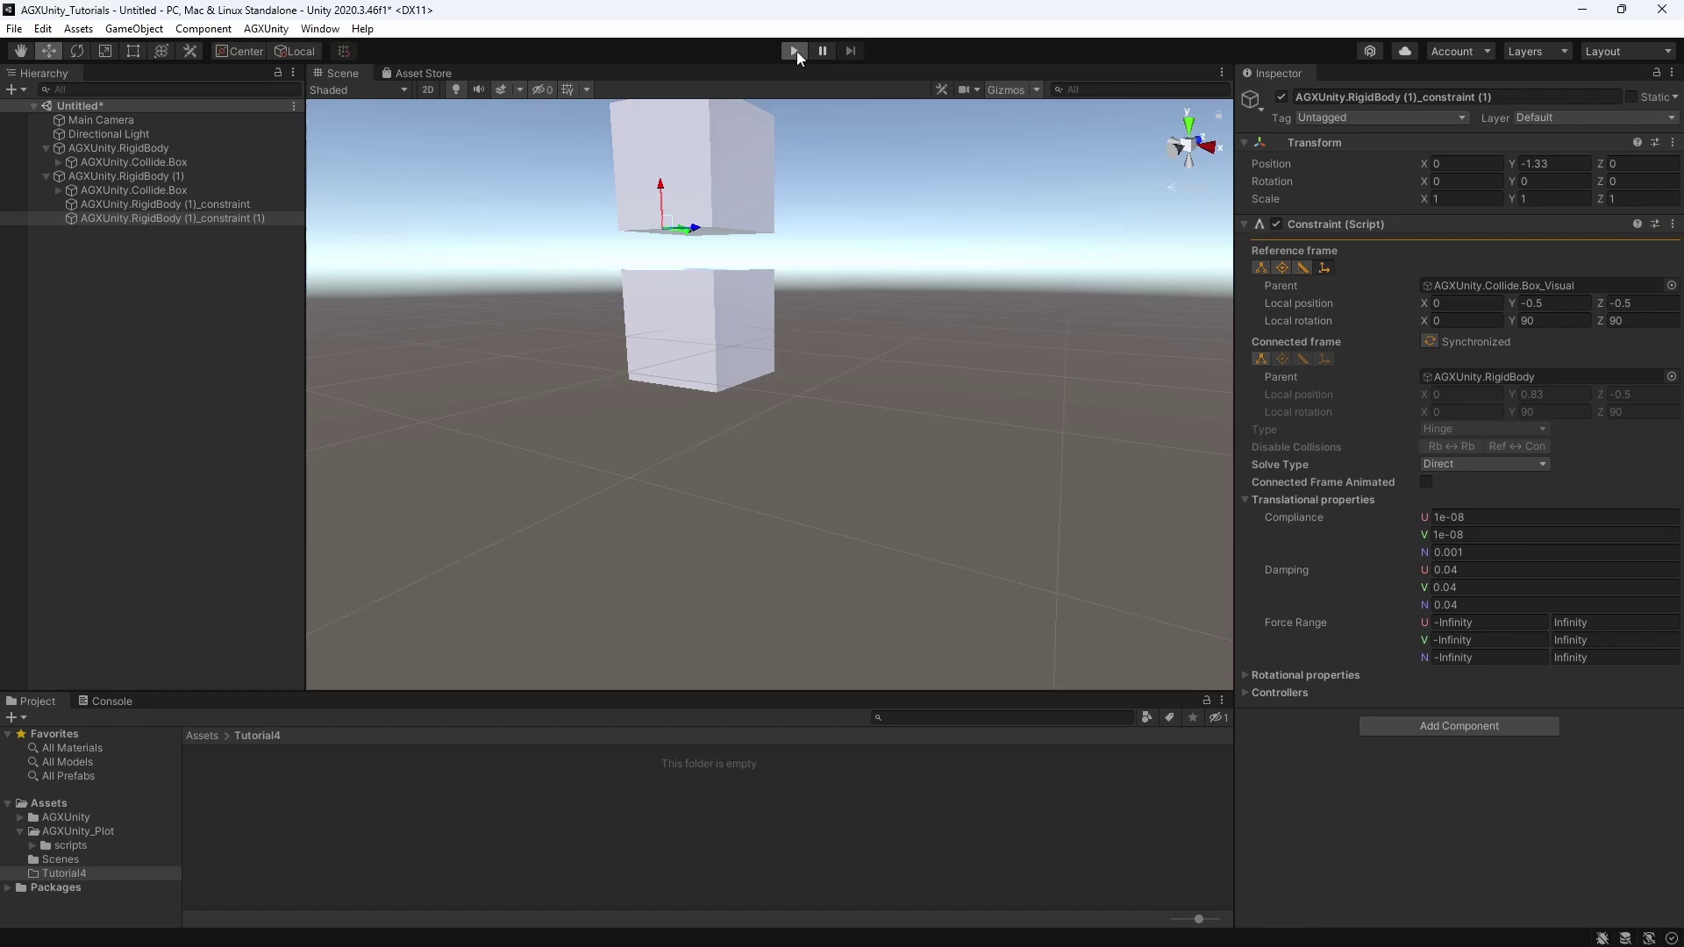
left_click_drag(744, 286, 825, 326)
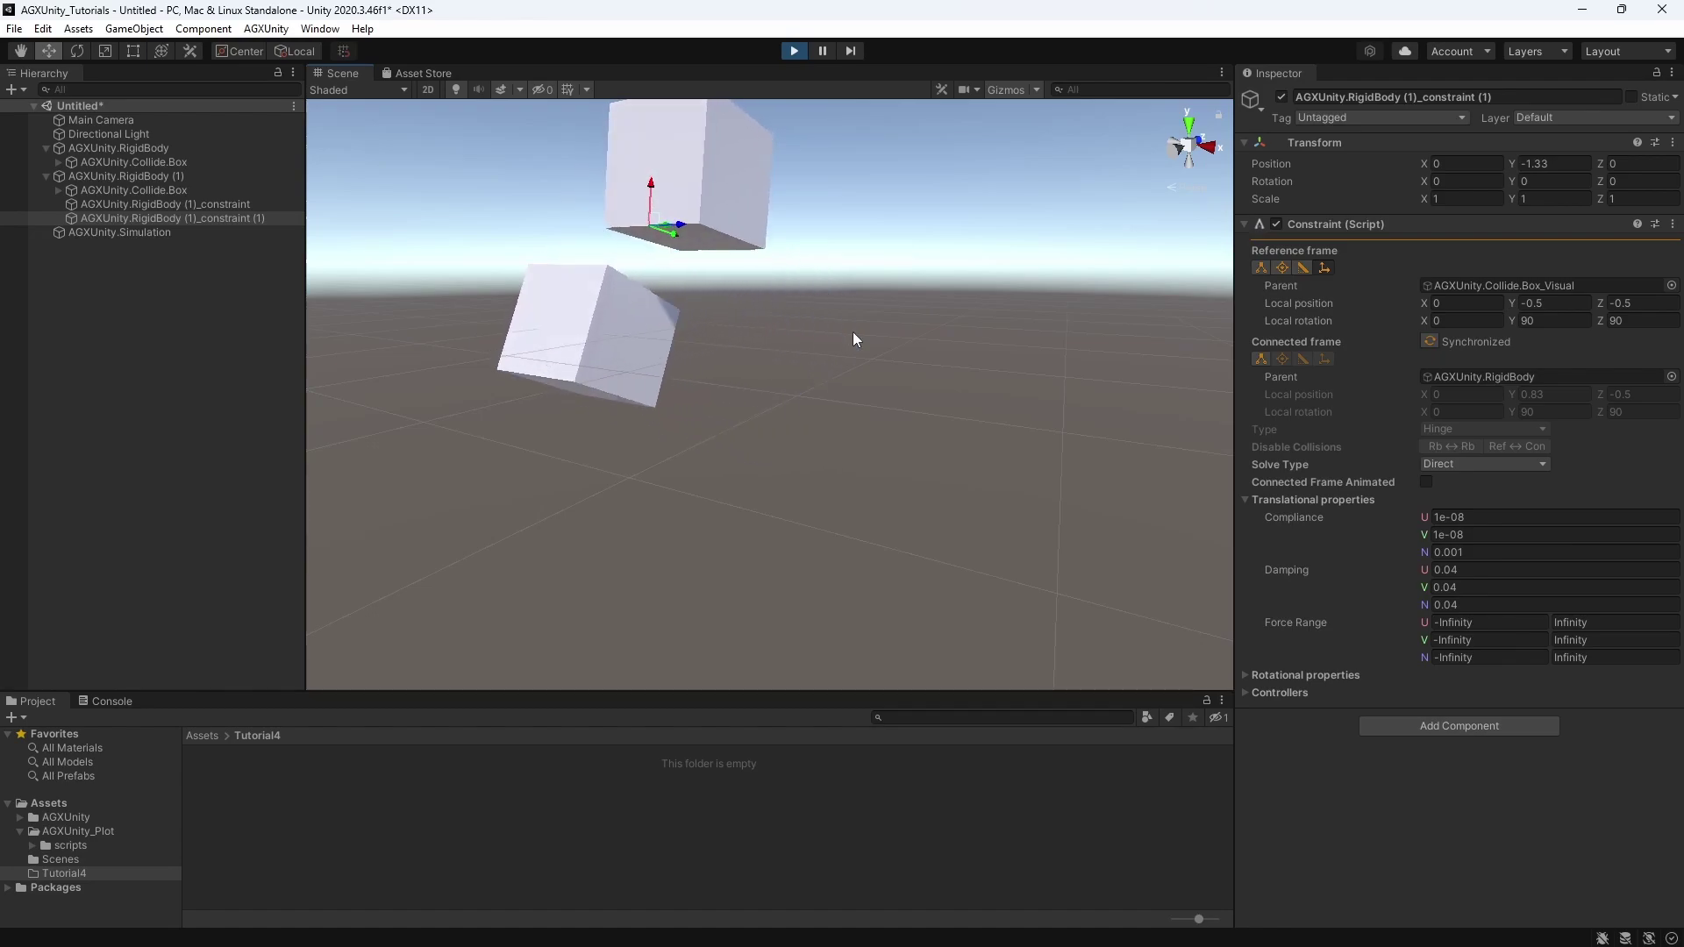
left_click(793, 51)
- Restore the second hinge constraint's translational compliance along N to 1e-08
left_click(1486, 552)
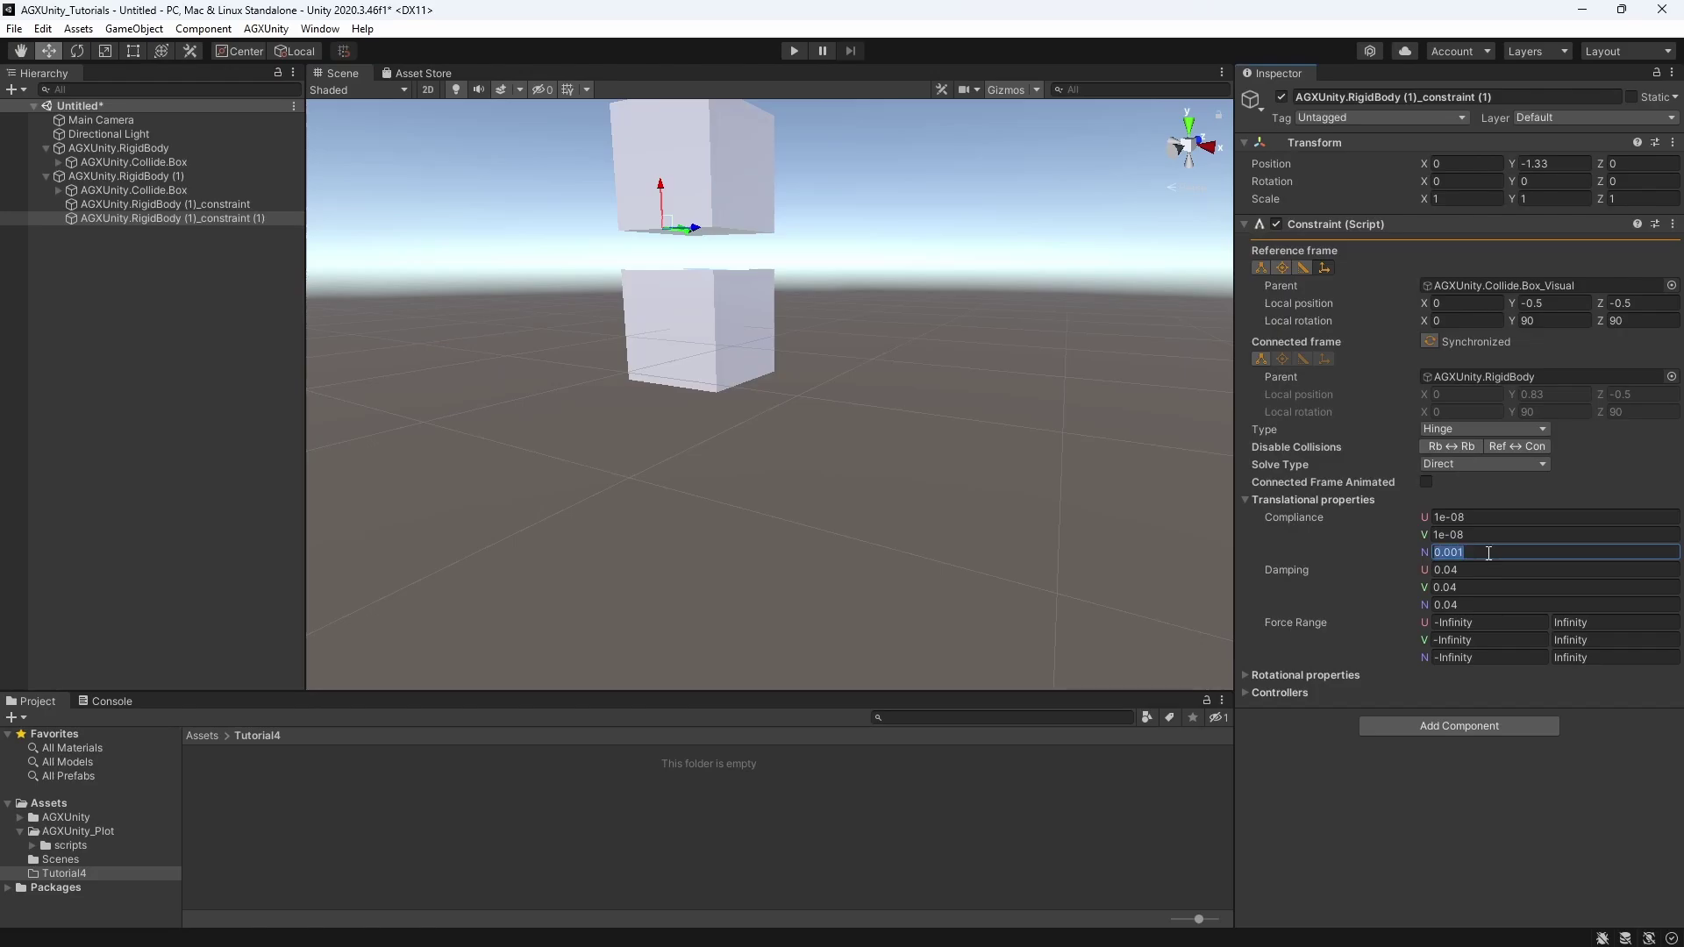
type("2e-11")
key("ctrl+a")
type("1e-08")
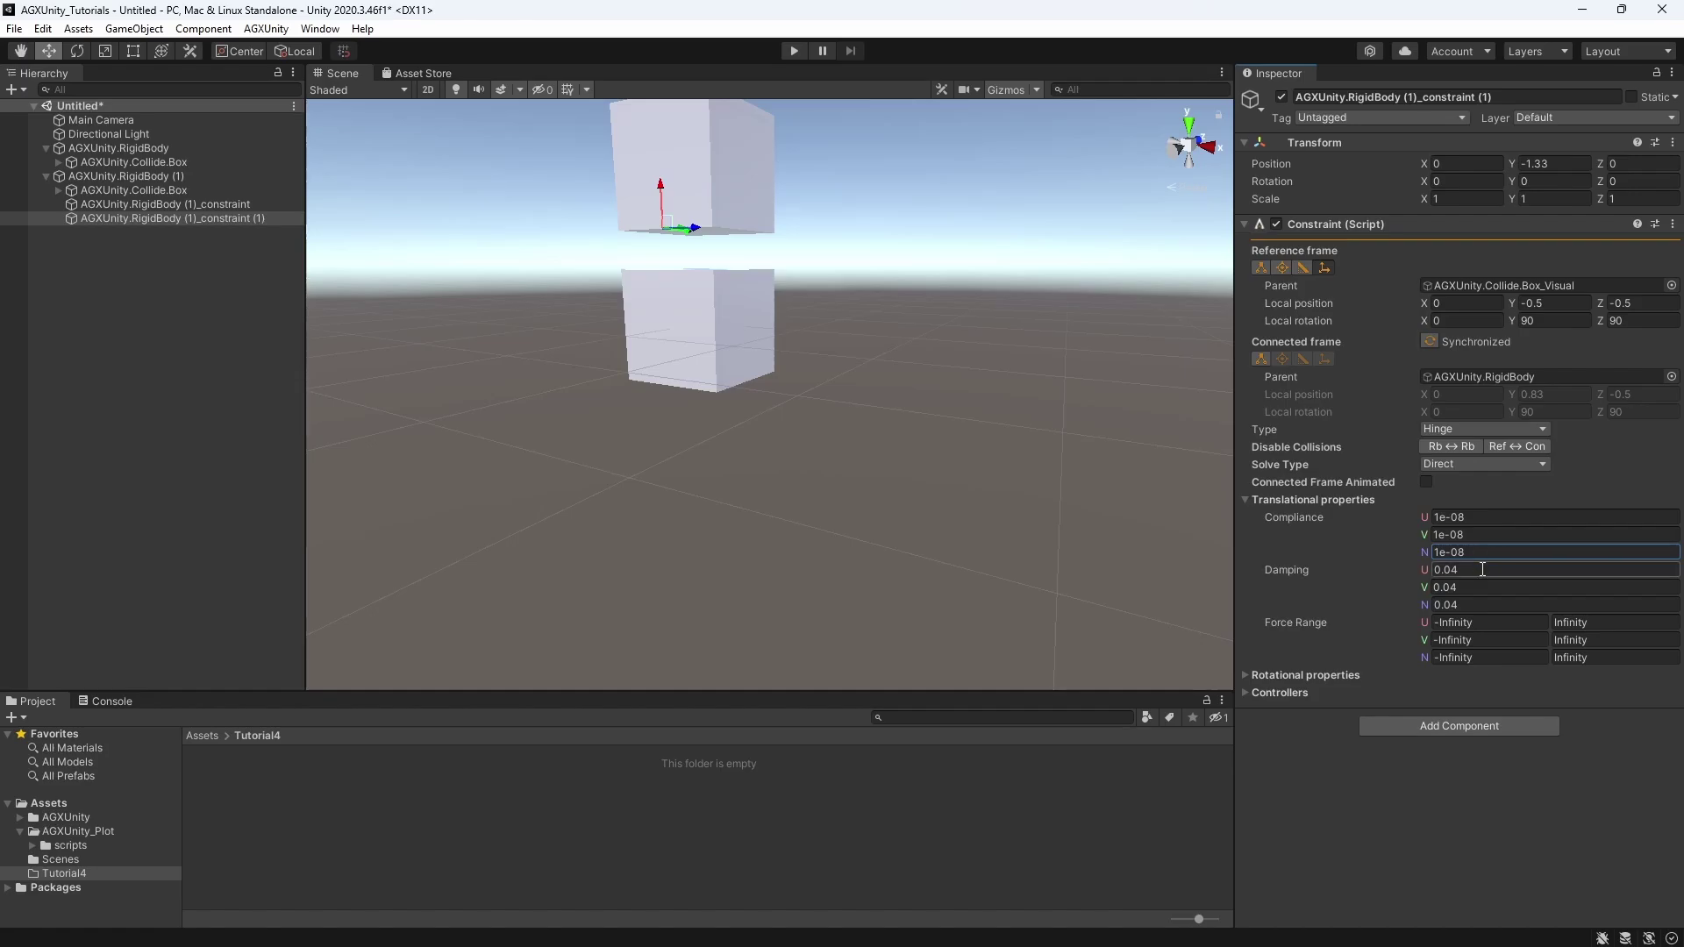
- Examine the second hinge constraint's translational damping and force range, the available AGX Dynamics manuals, and its rotational properties
left_click(1483, 569)
left_click(1481, 604)
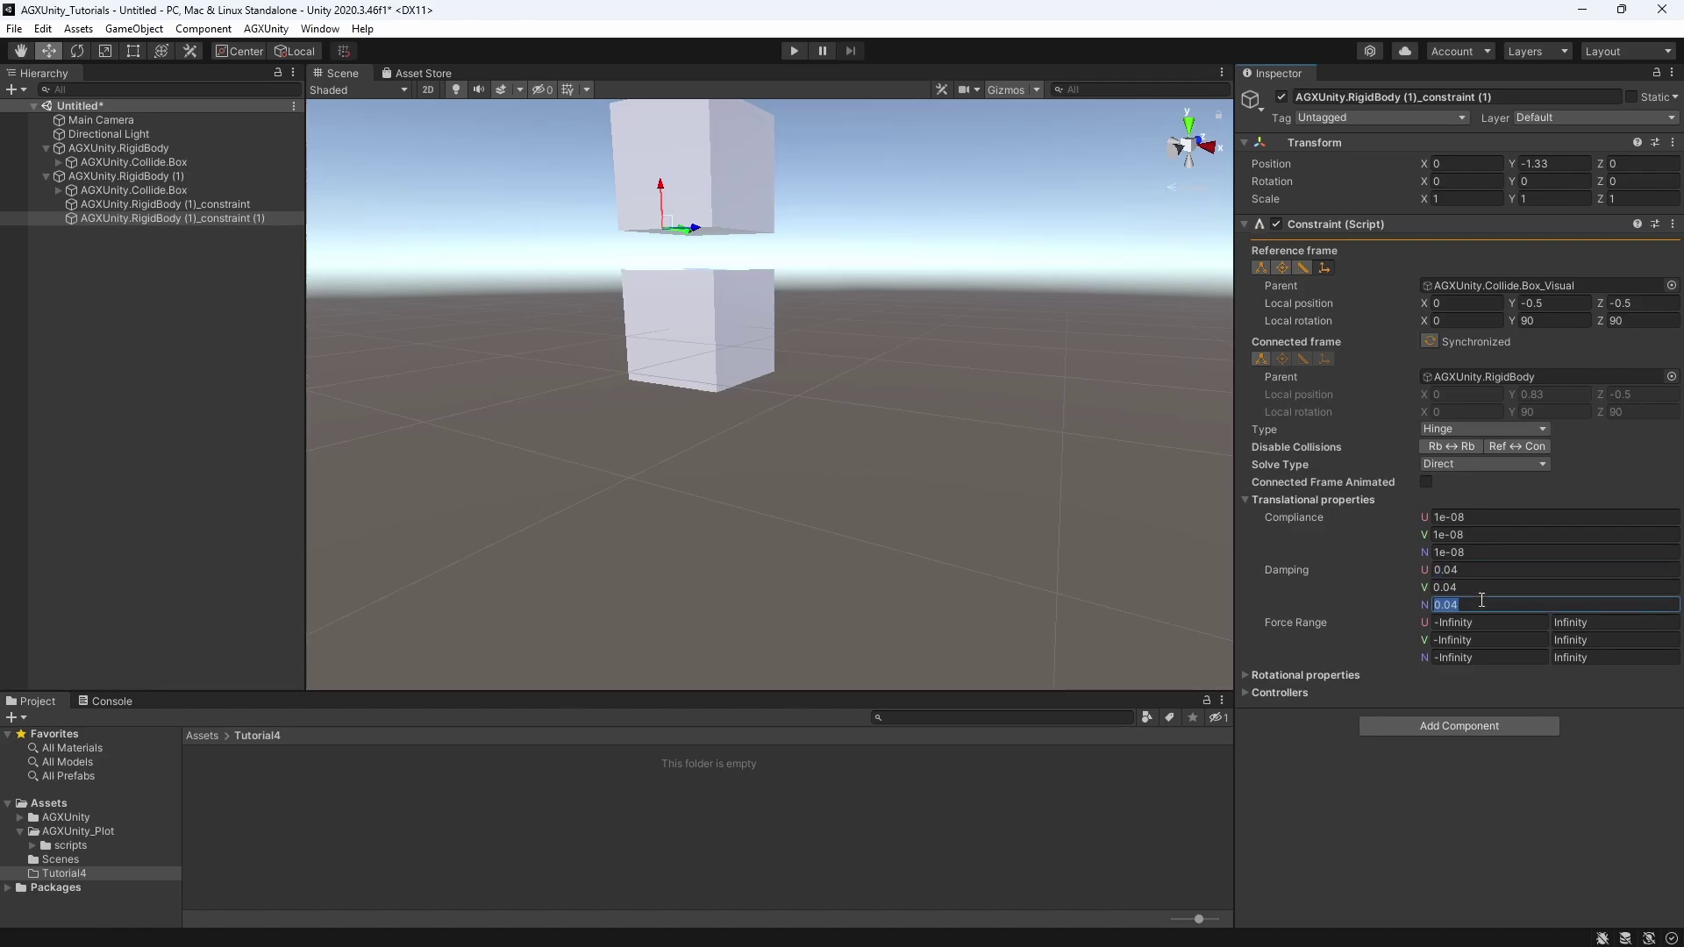
left_click(1483, 572)
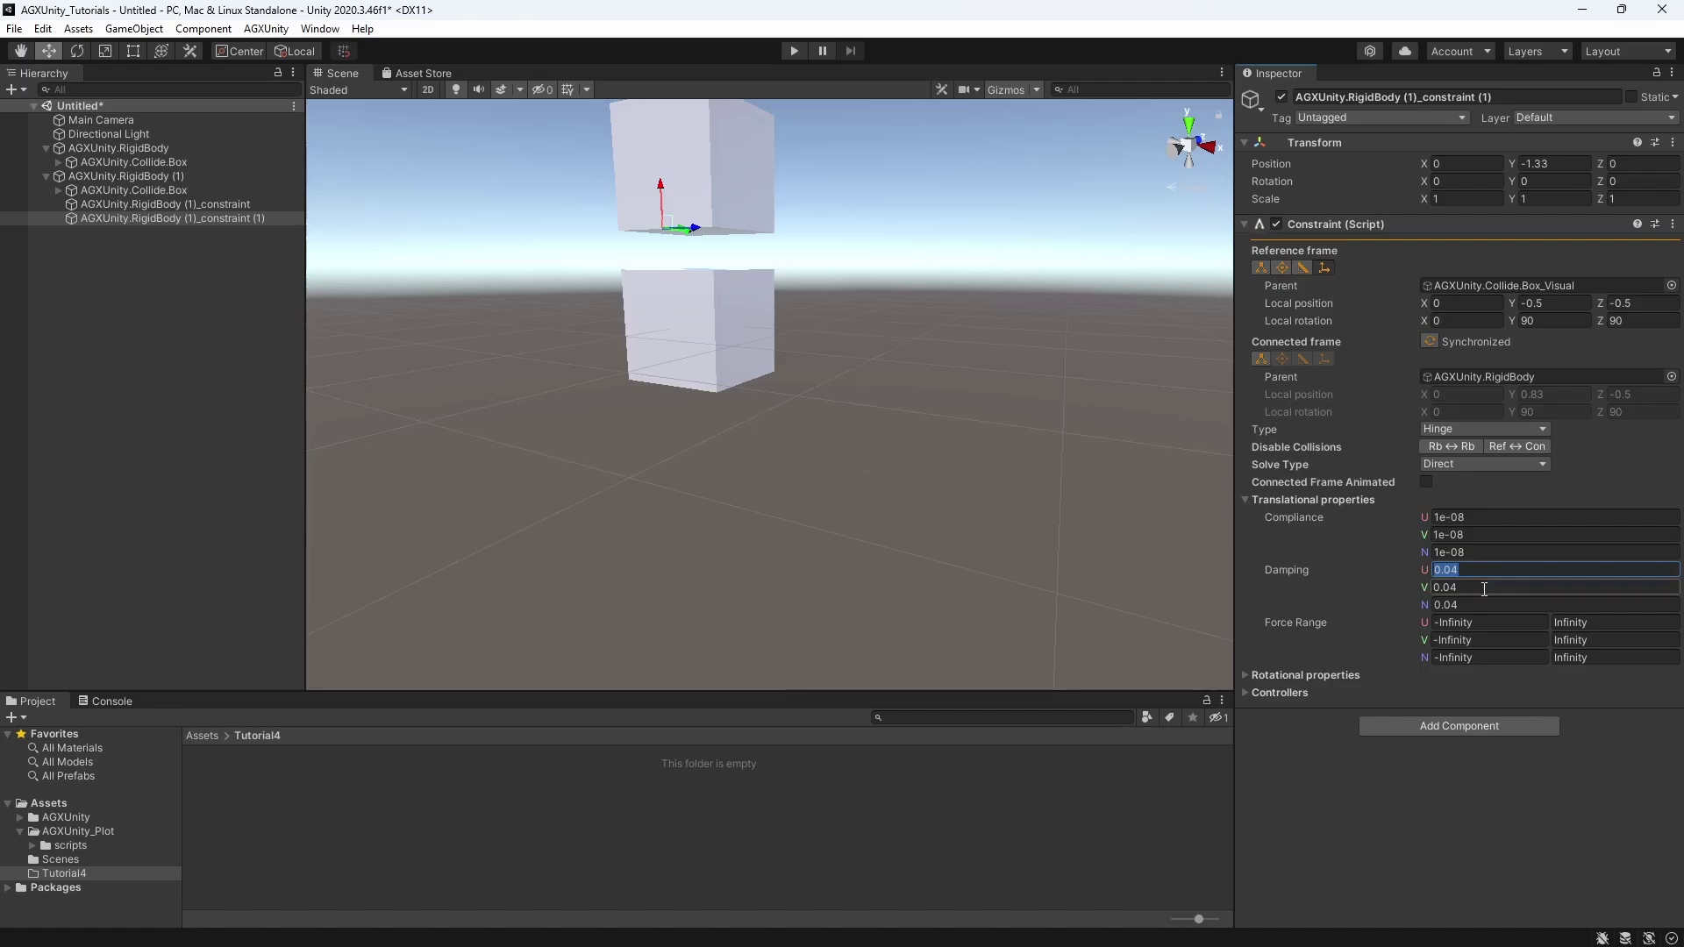
left_click(1484, 589)
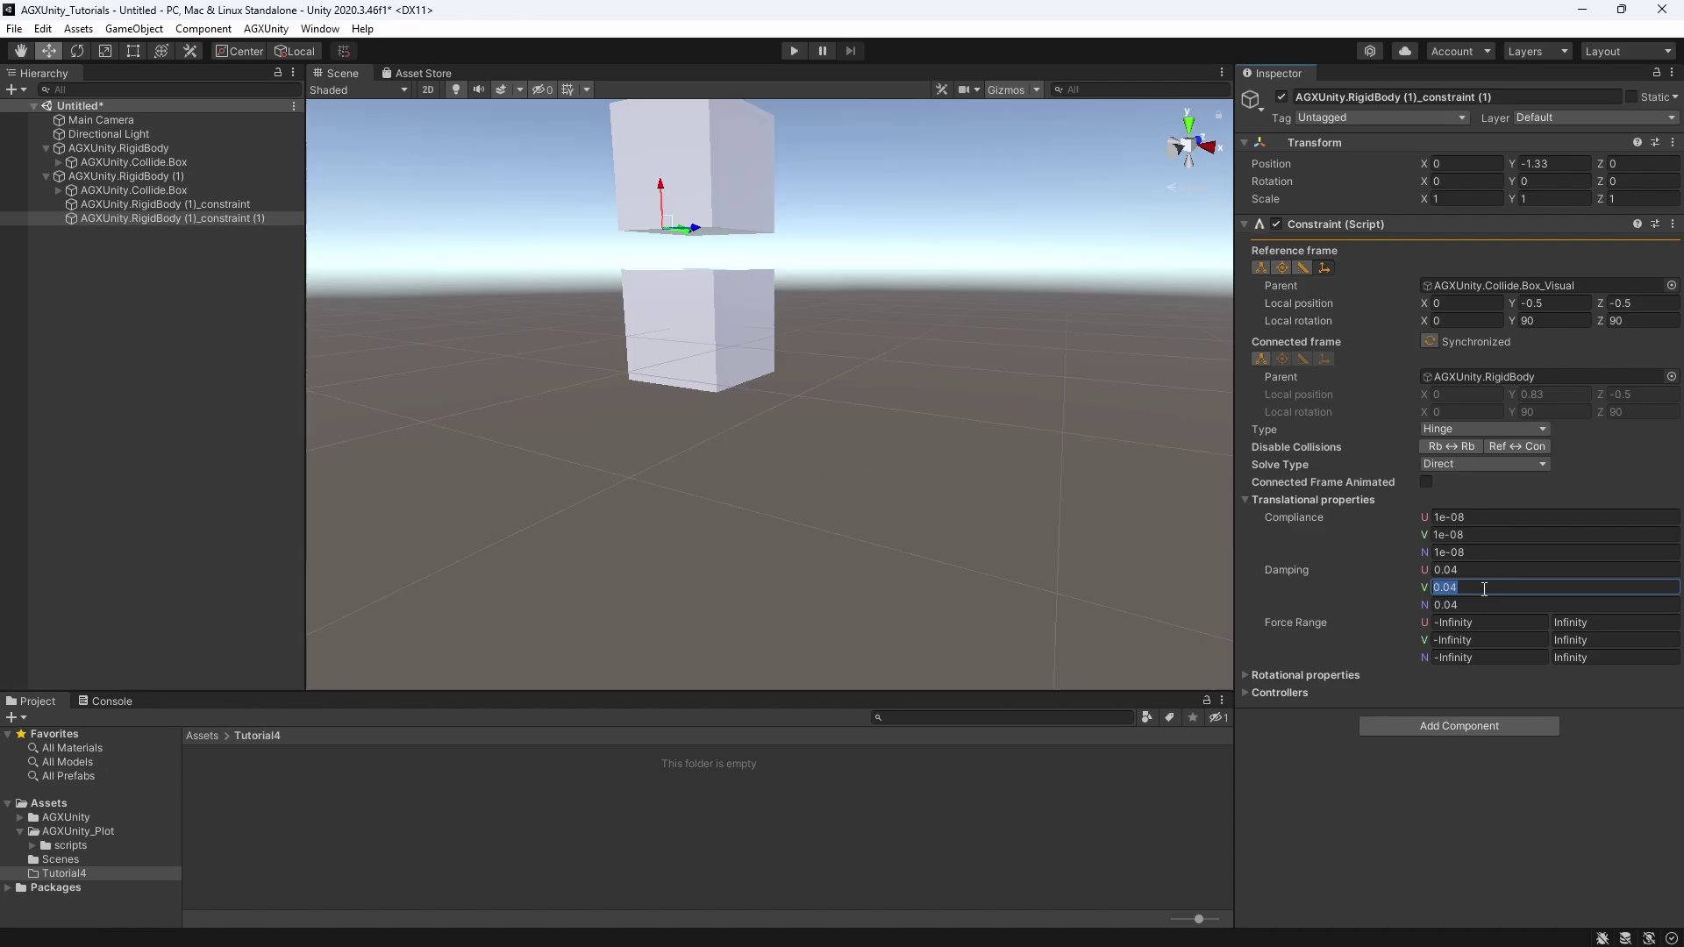
left_click(266, 28)
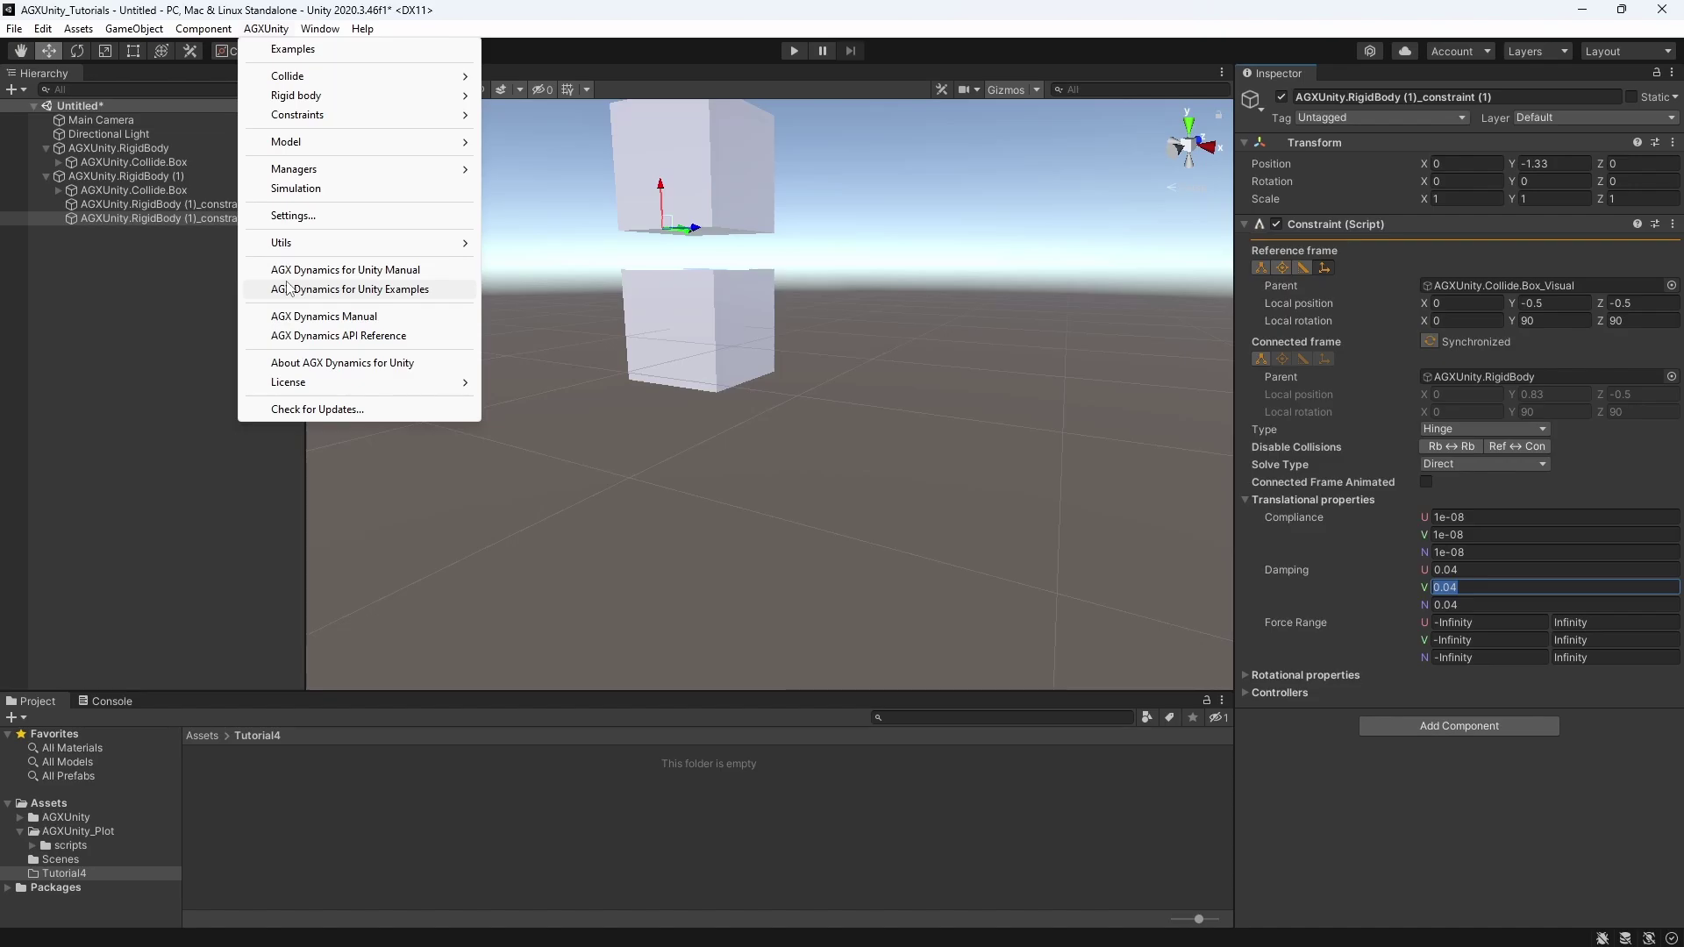
left_click(1515, 619)
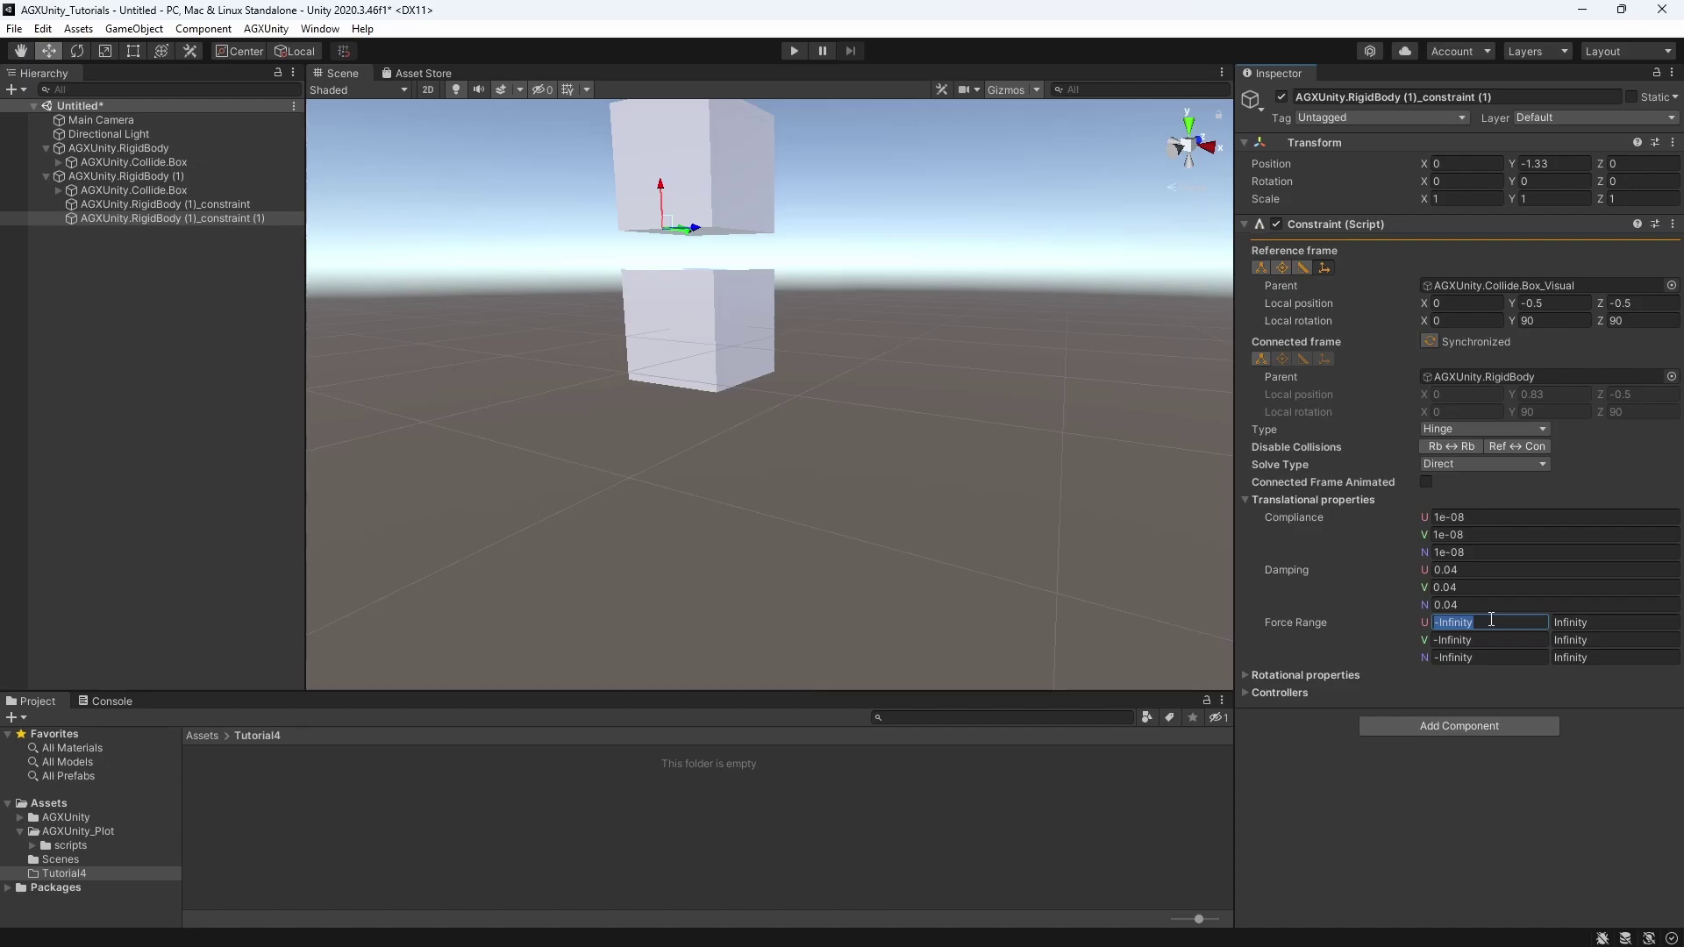
left_click(1245, 675)
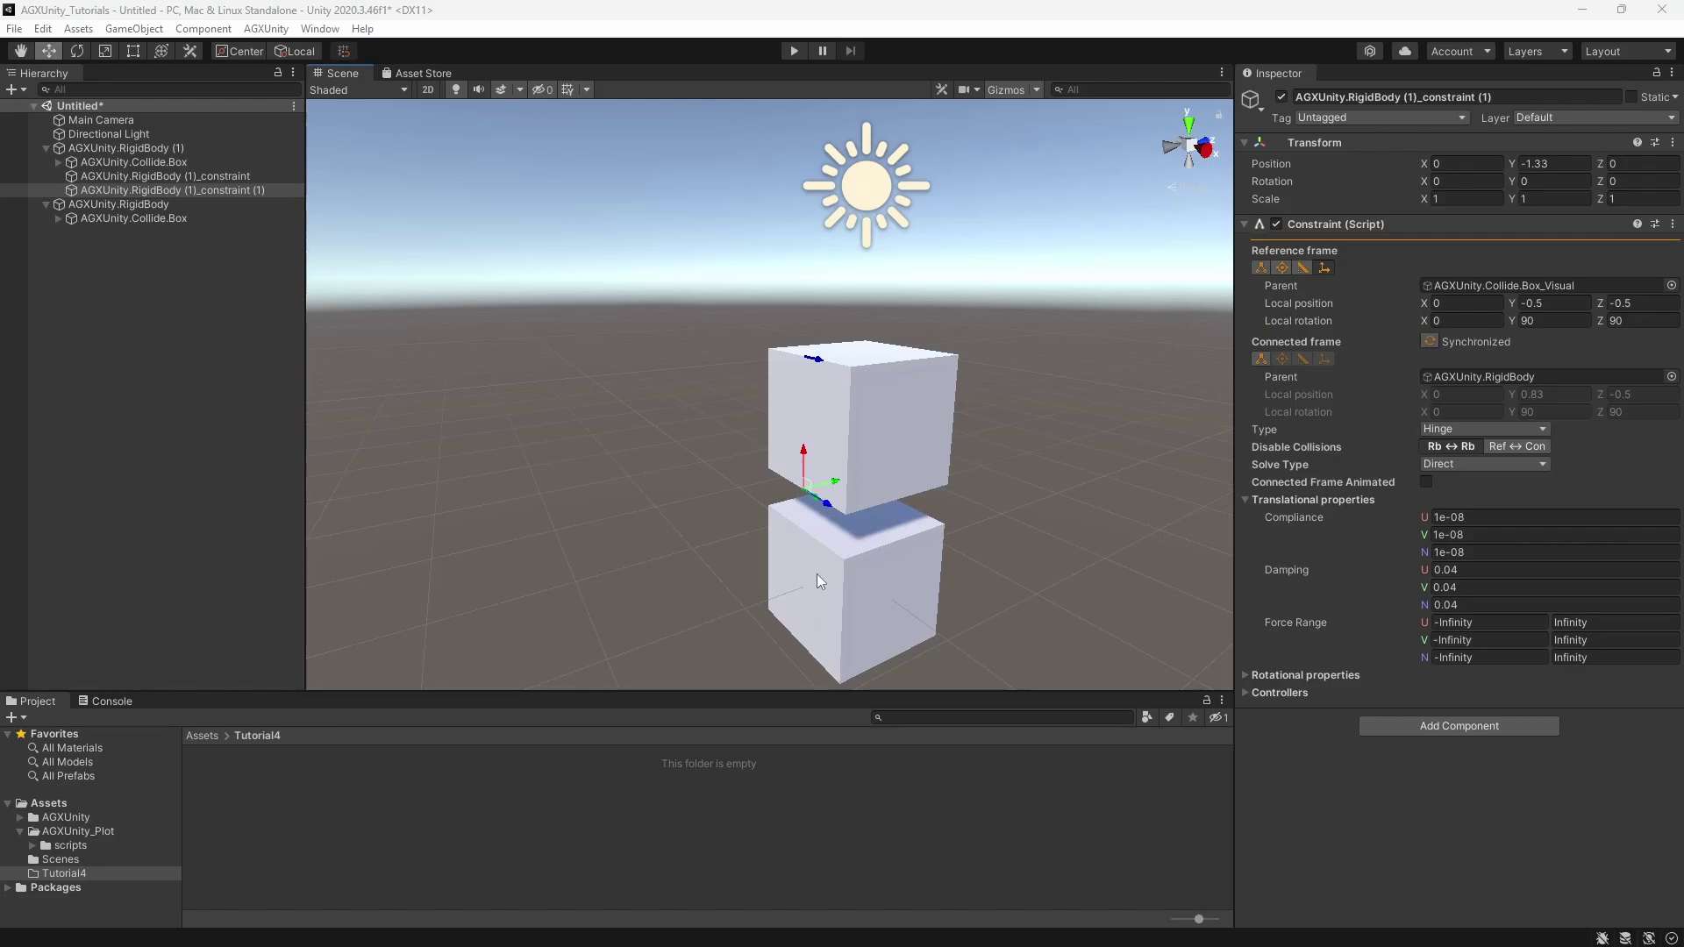
- Delete the lower box and the second hinge constraint on the upper box's lower edge
left_click(824, 572)
key("Delete")
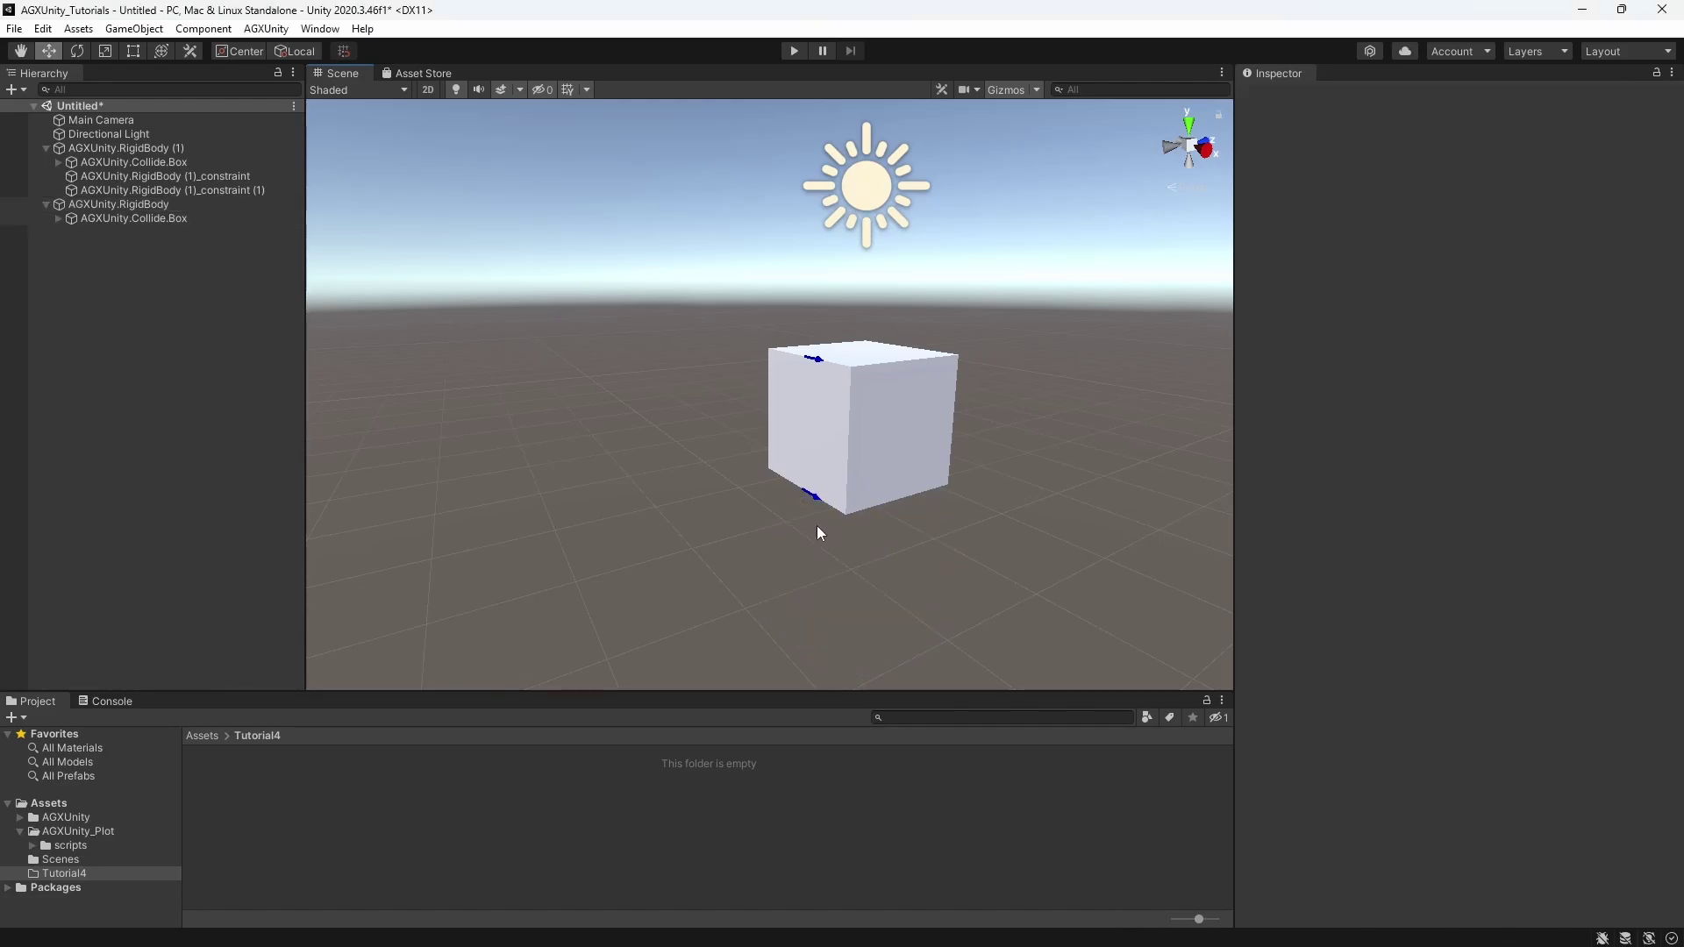
left_click(814, 497)
key("Delete")
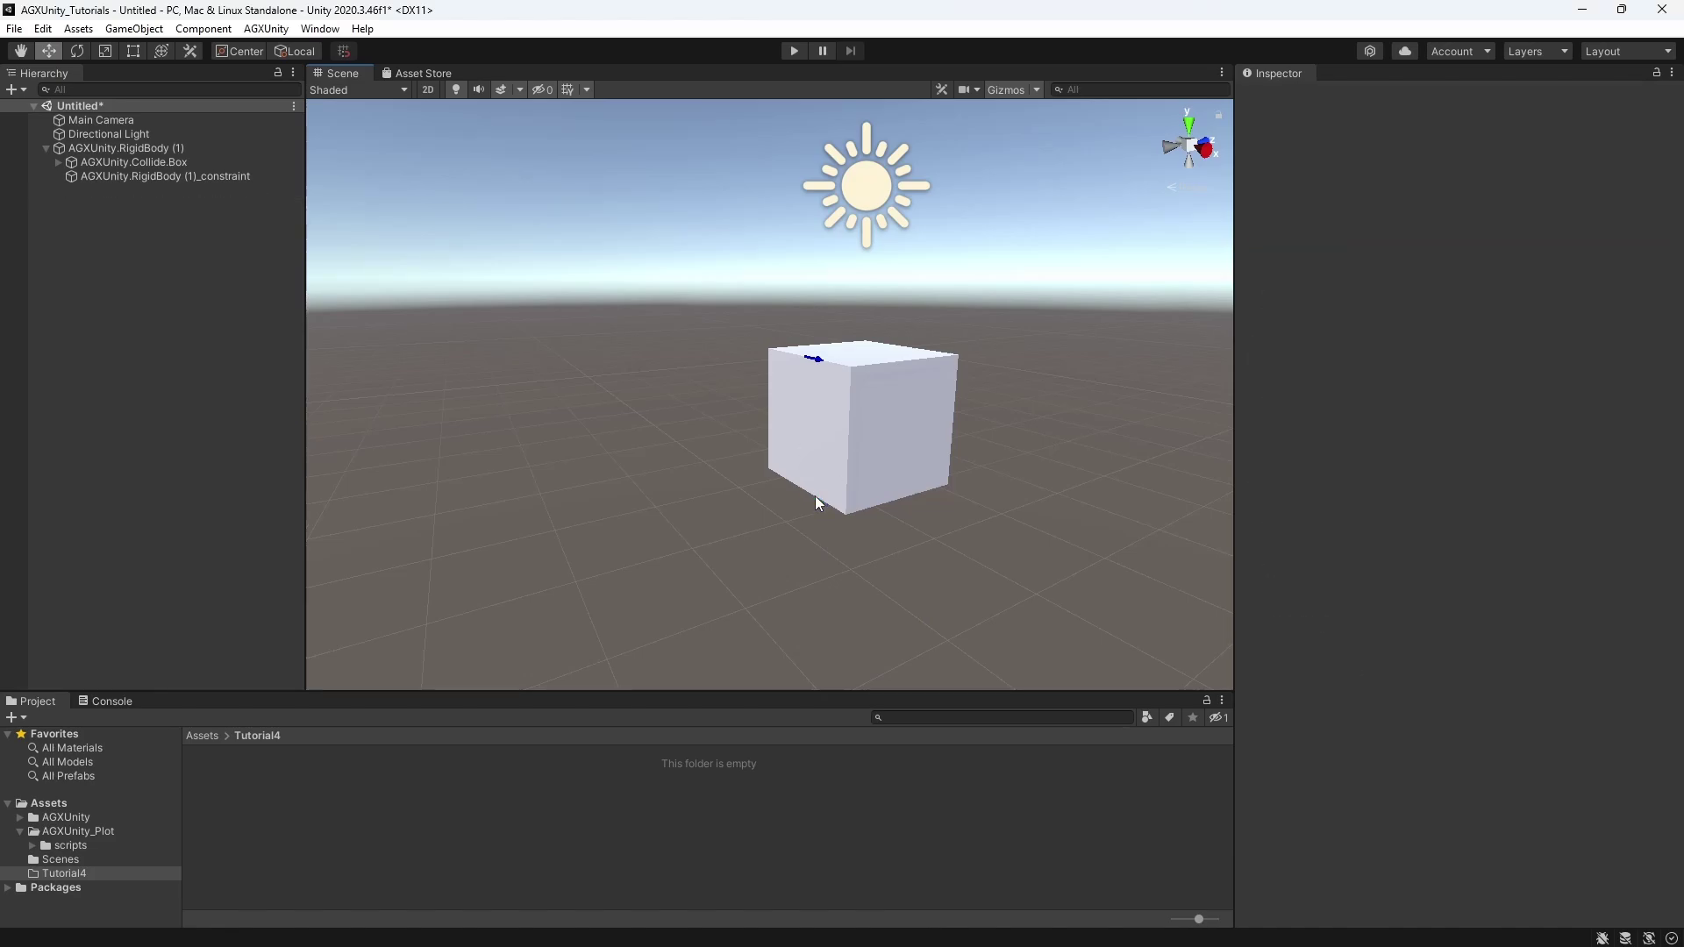
- Enable the Target Speed controller on the remaining hinge constraint at the box's upper edge and set its speed to 1
left_click(816, 361)
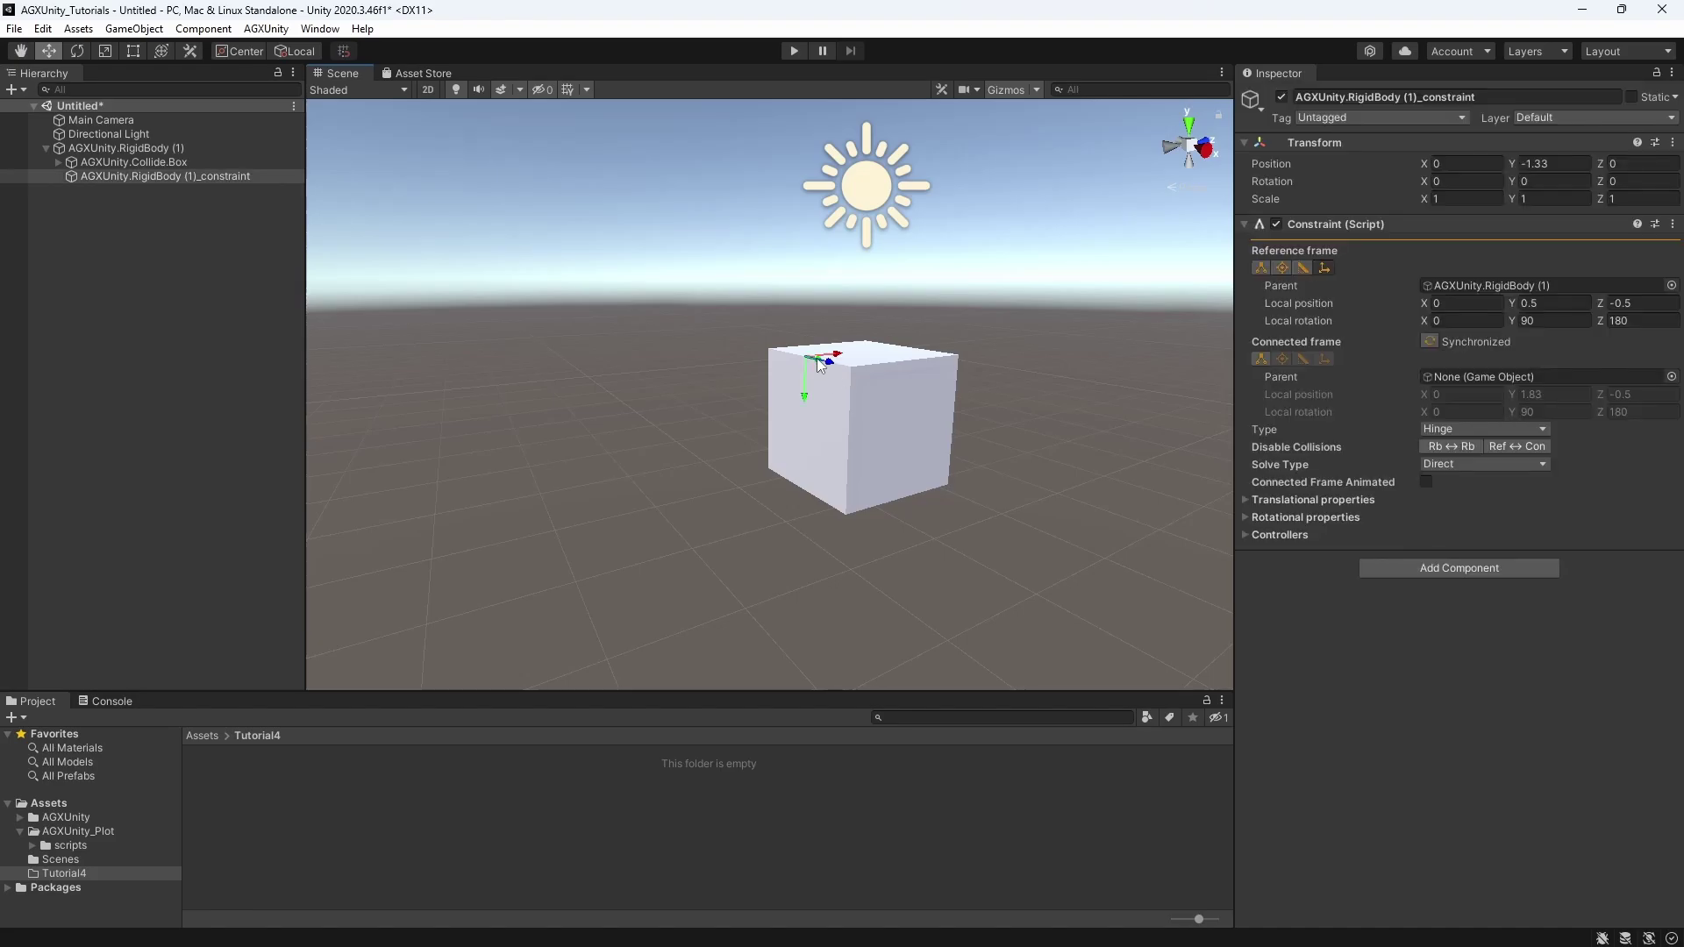
left_click(1246, 536)
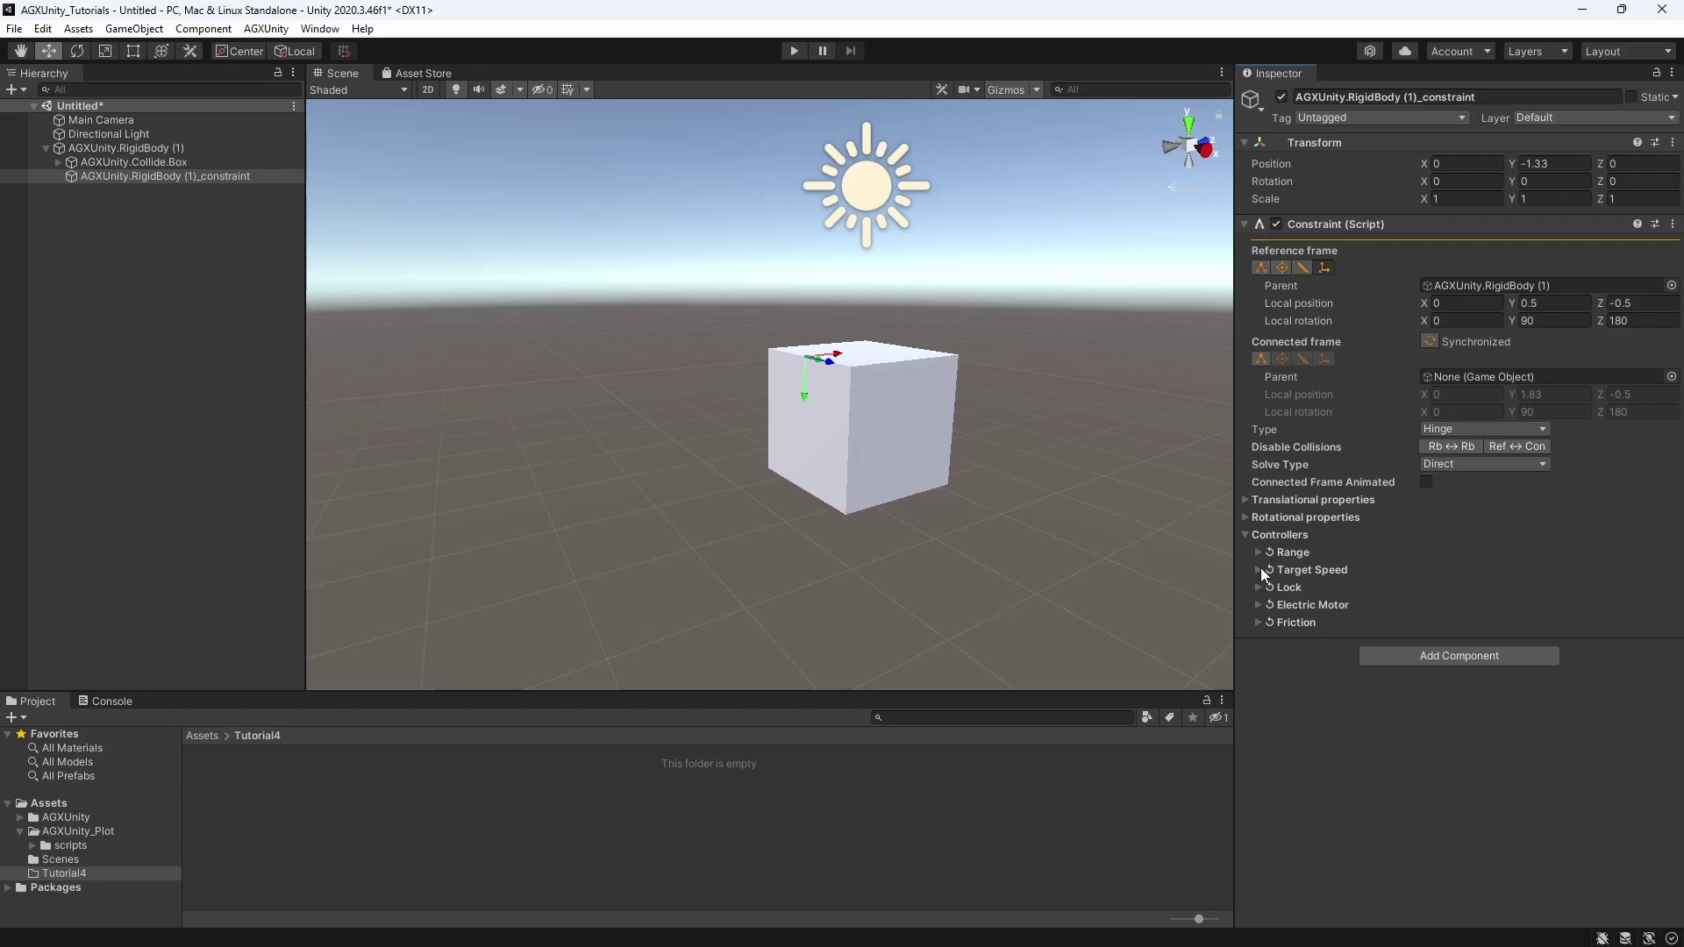
left_click(1259, 570)
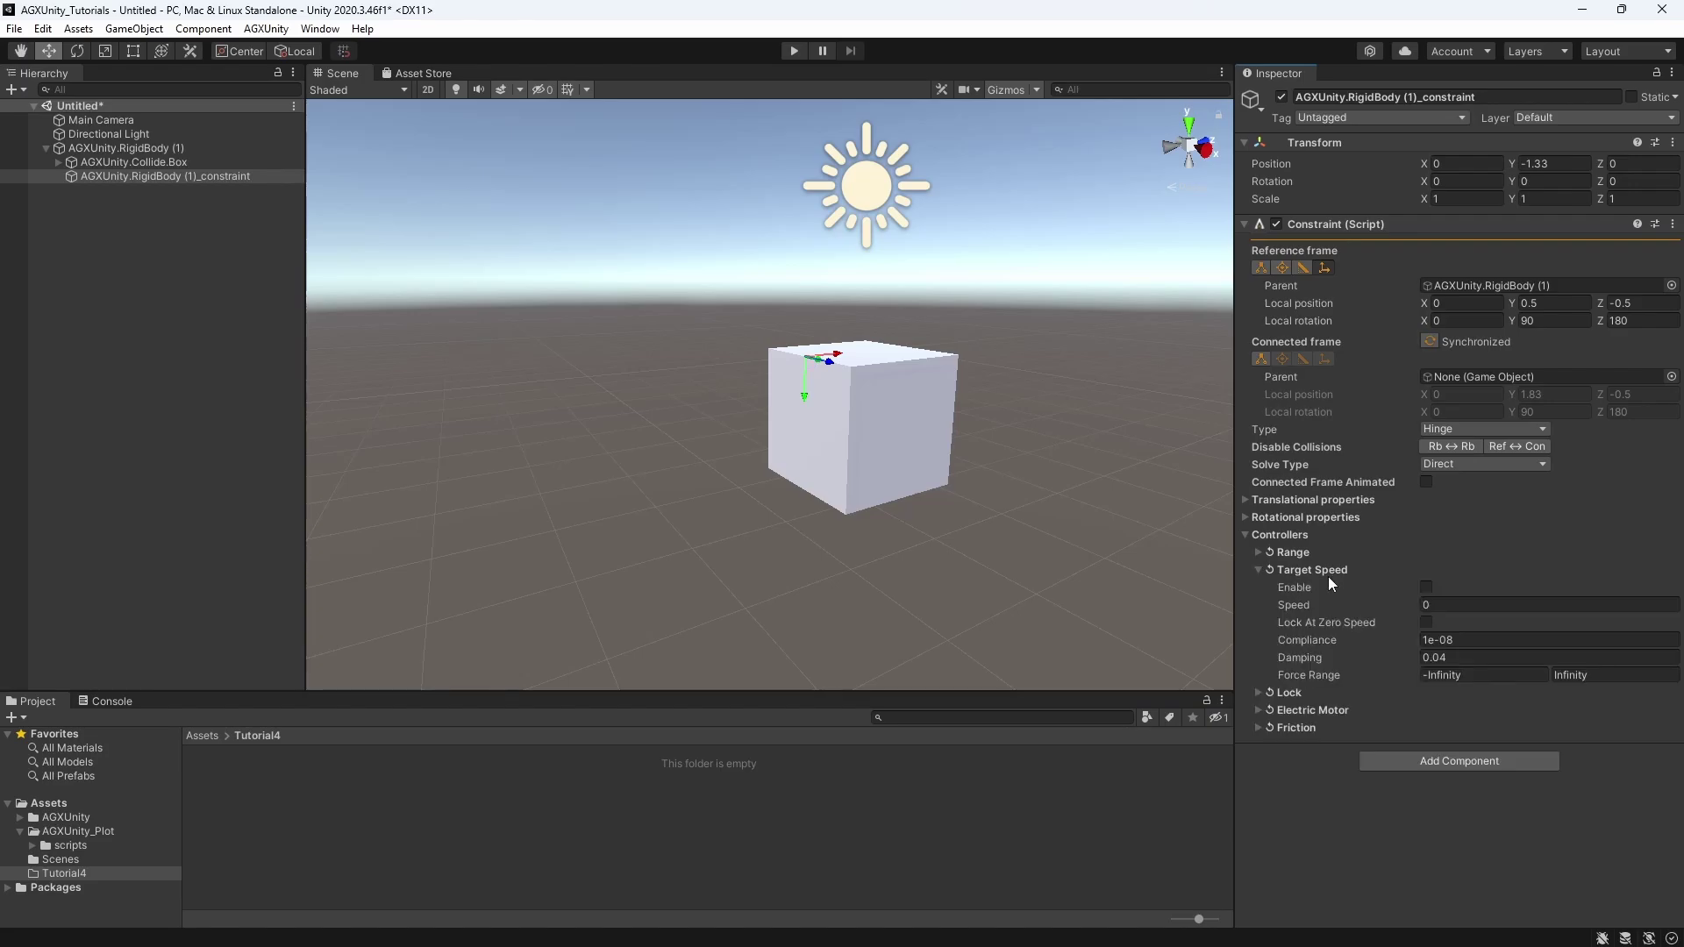
left_click(1427, 586)
left_click(1439, 604)
- Run the simulation and change the Target Speed controller's speed to 0 and then to -1 while it plays
left_click(795, 51)
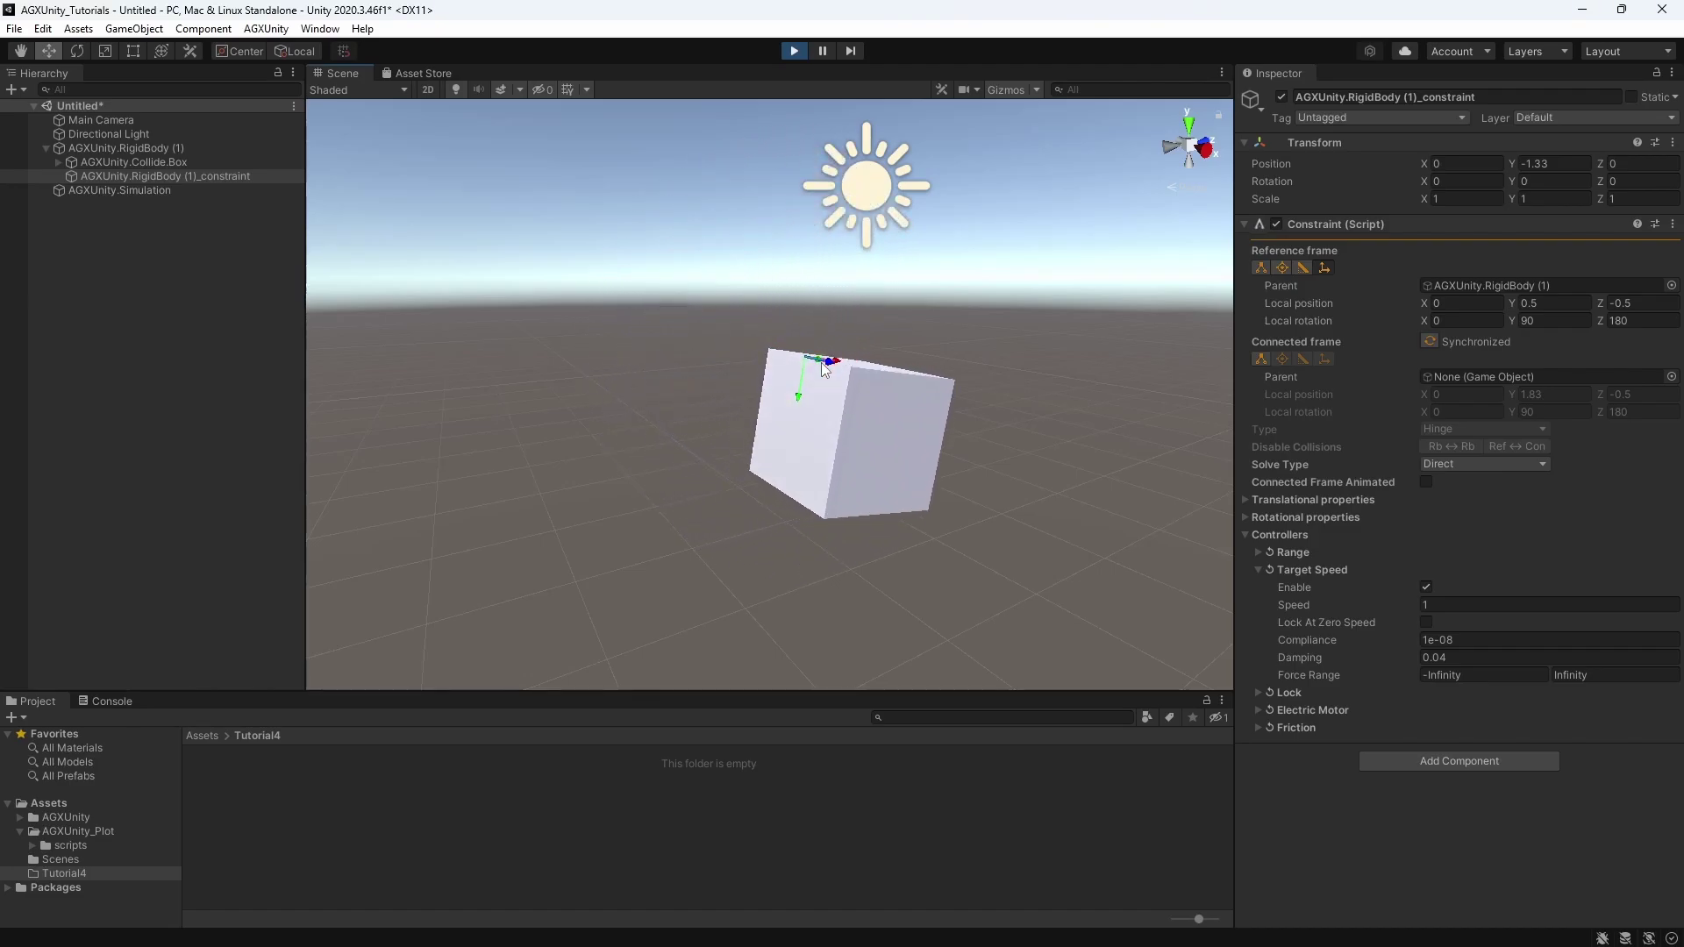
left_click(1433, 605)
type("0")
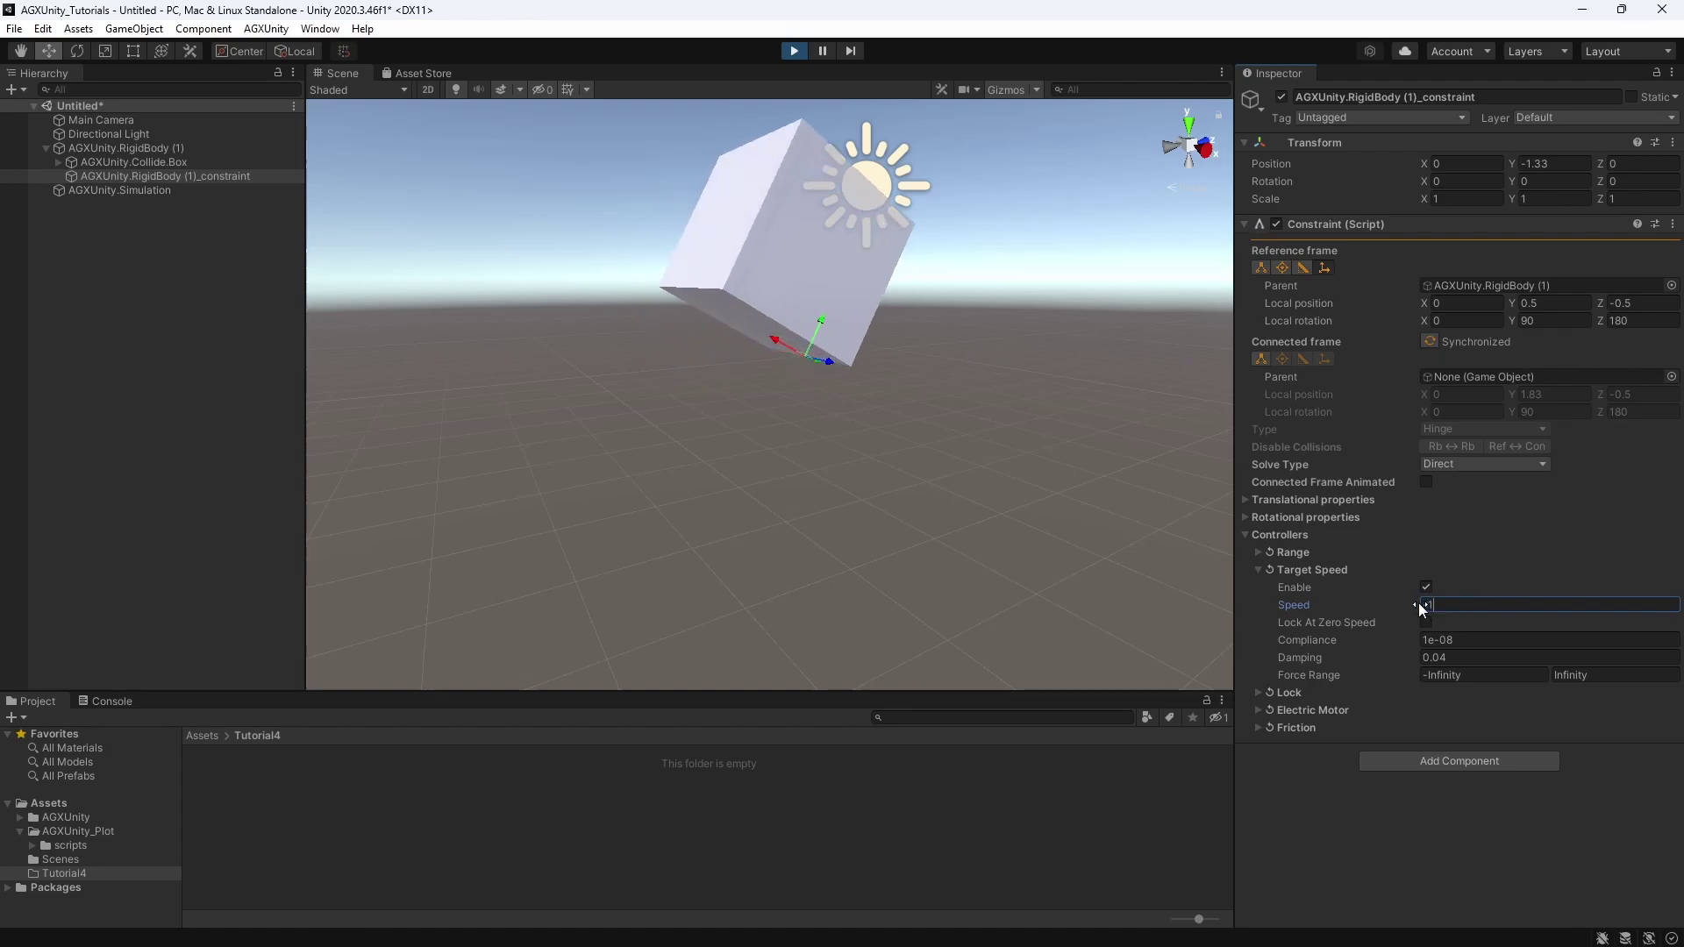
type("1")
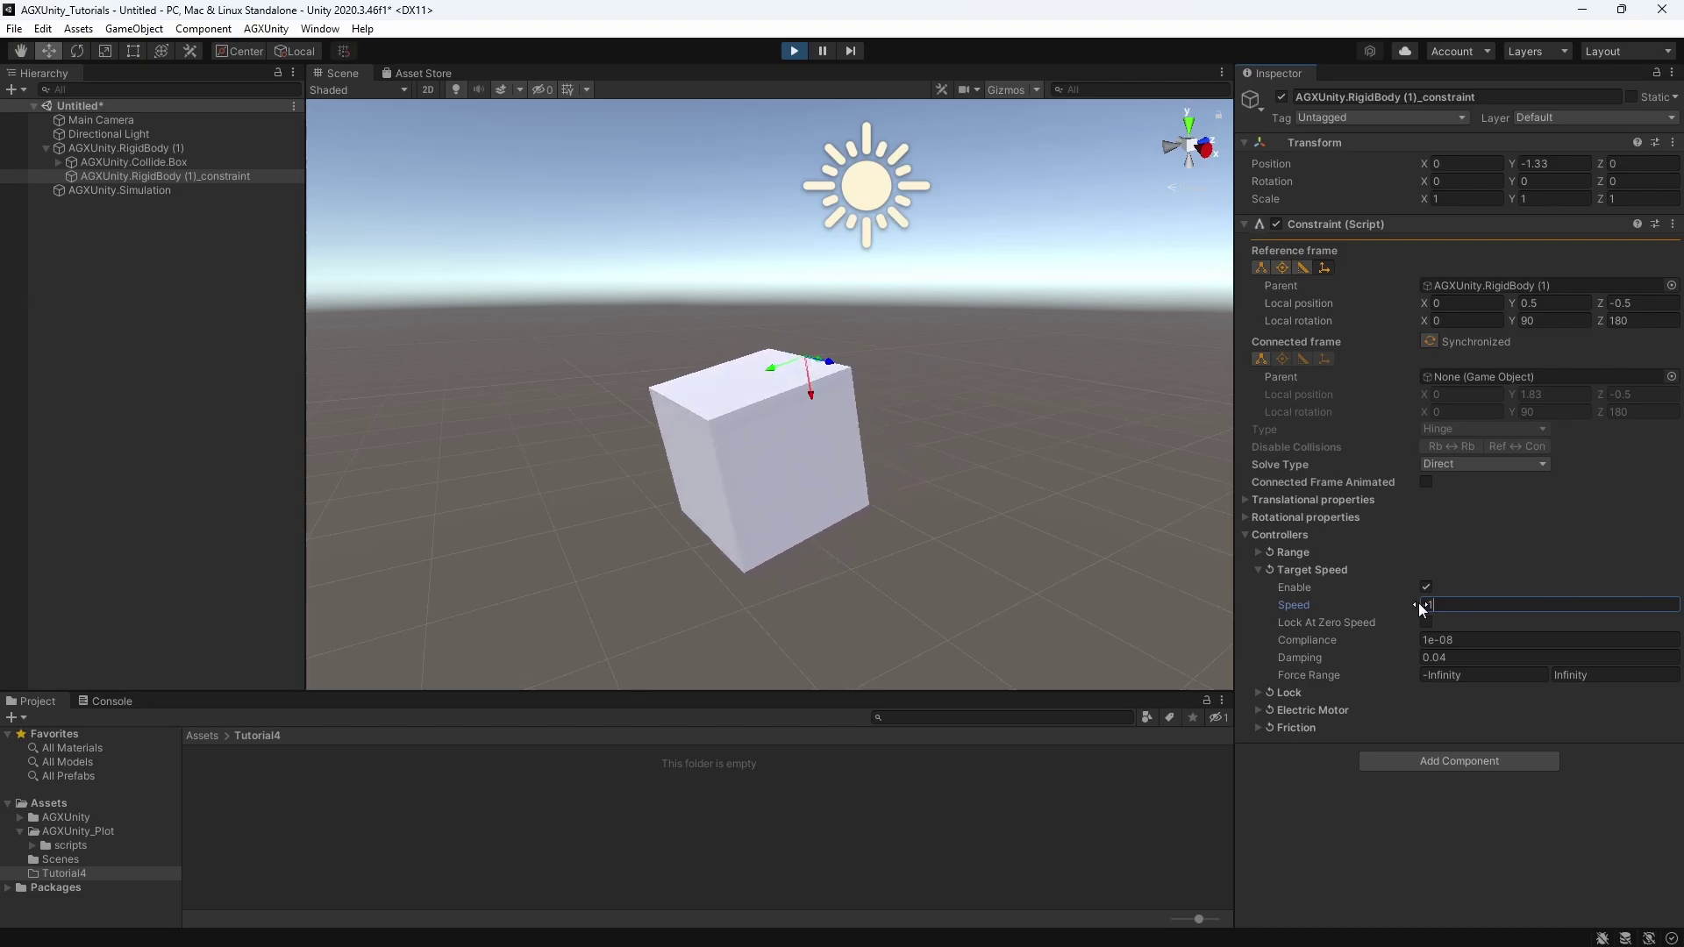
- Try Target Speed compliance values including 1e-02 and 1e-05 in the running simulation, ending with 1e-6
left_click(1460, 640)
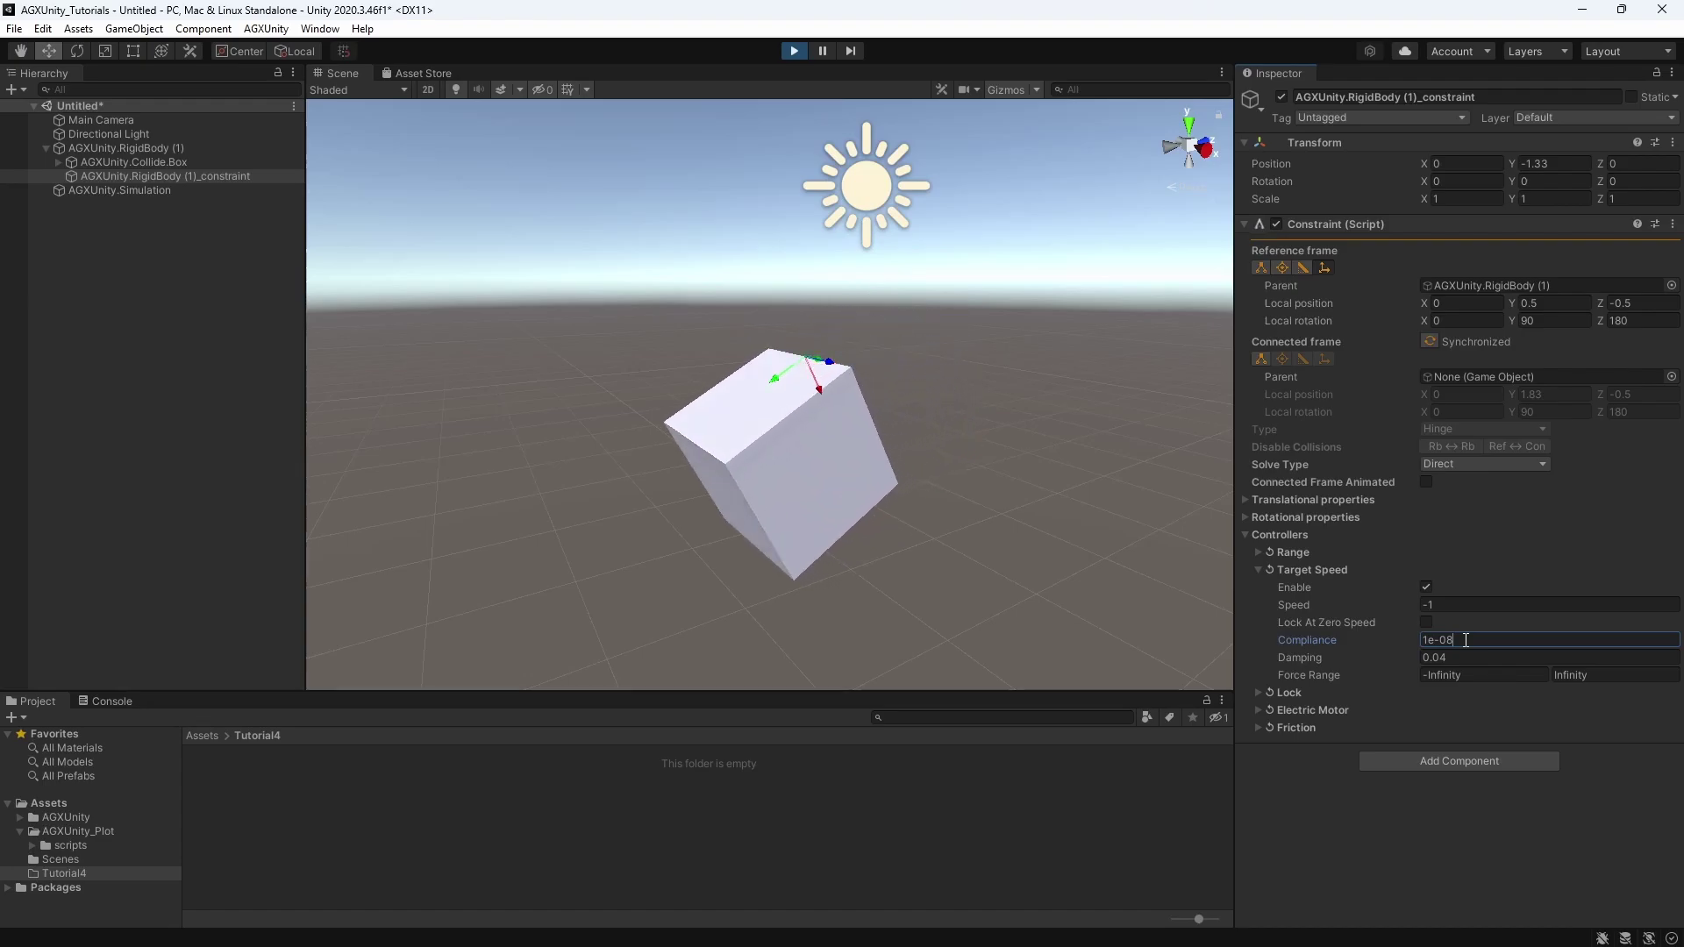
key("BackSpace")
type("2")
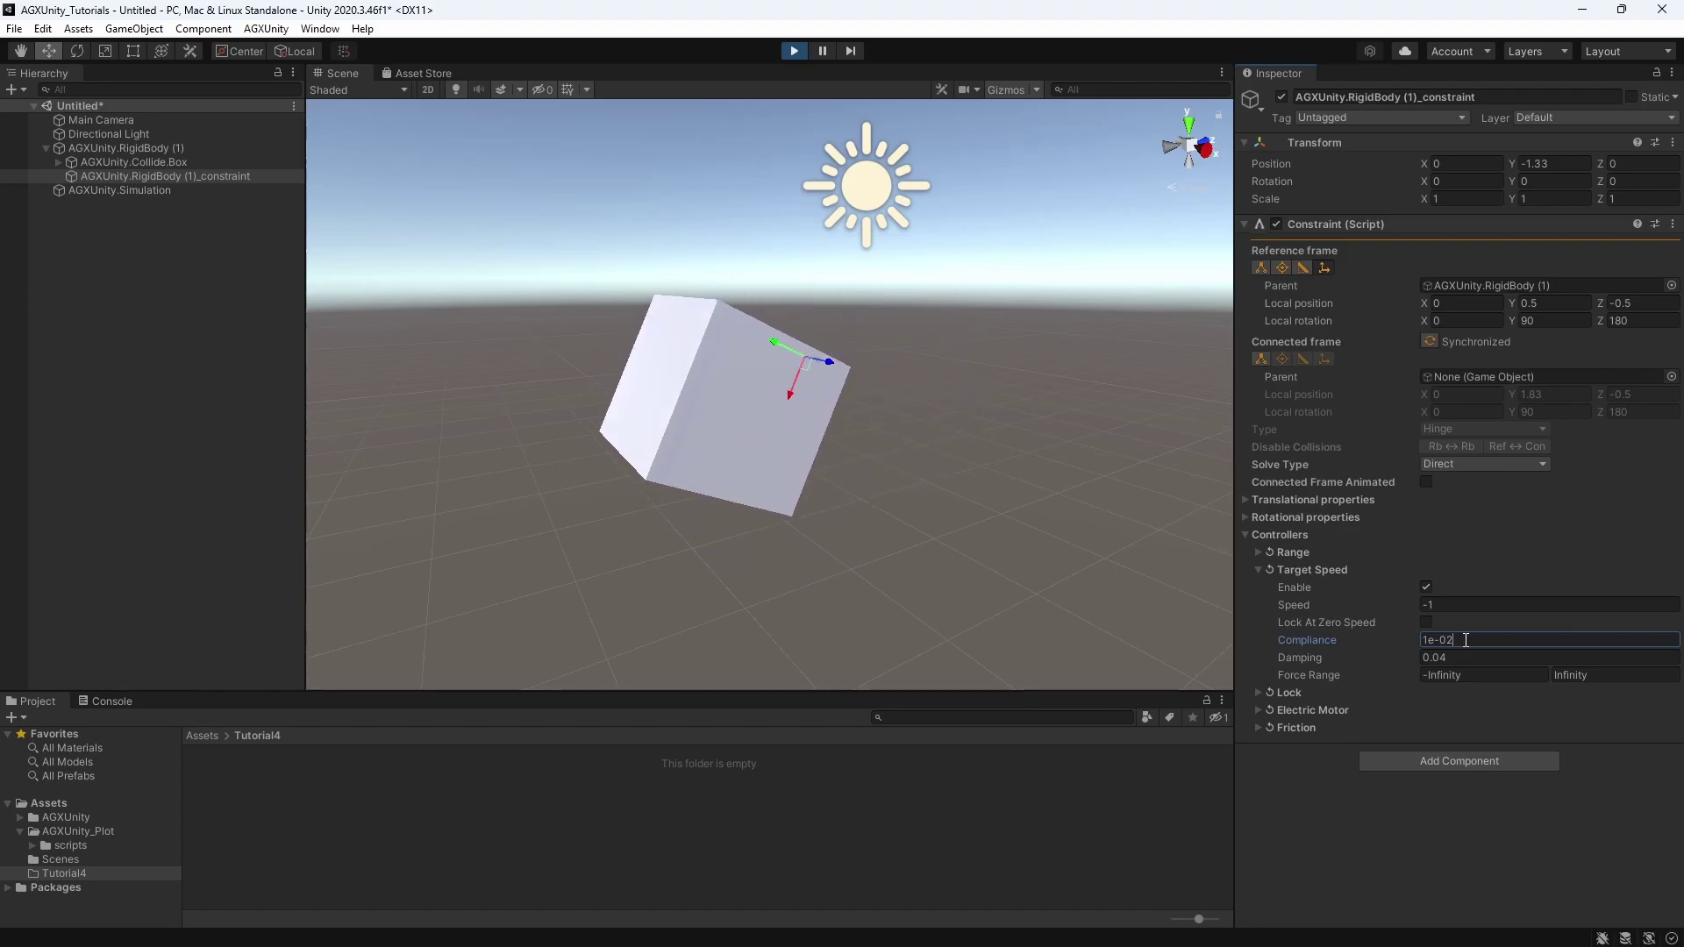
key("BackSpace")
type("44")
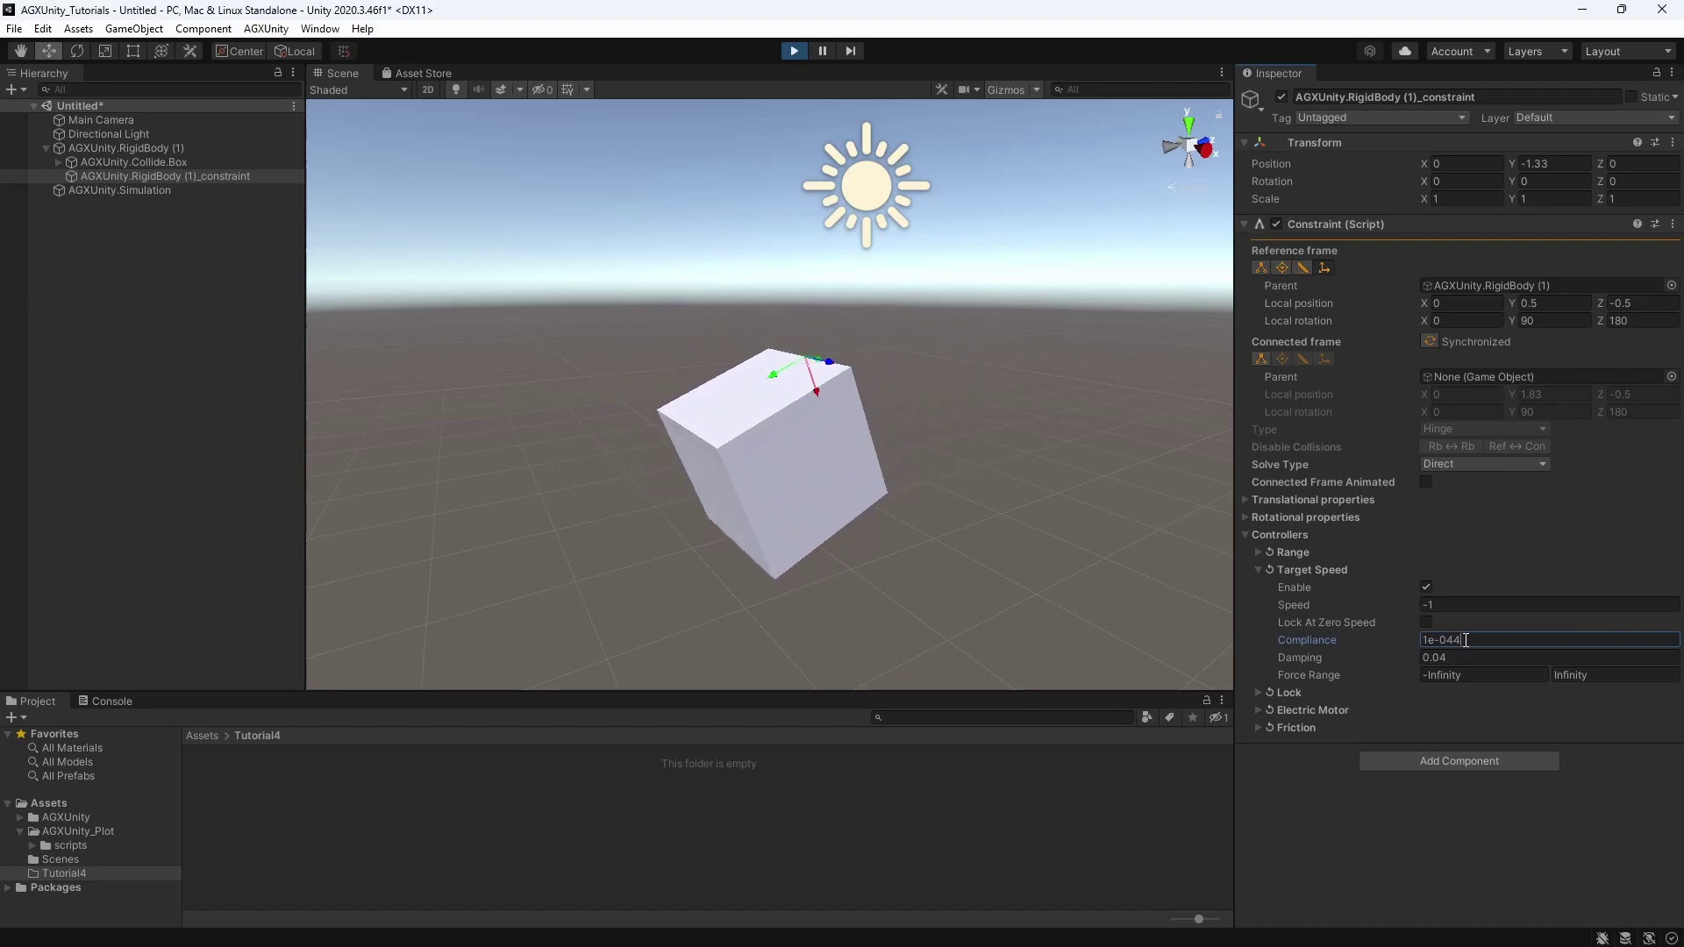
key("BackSpace")
key("BackSpace")
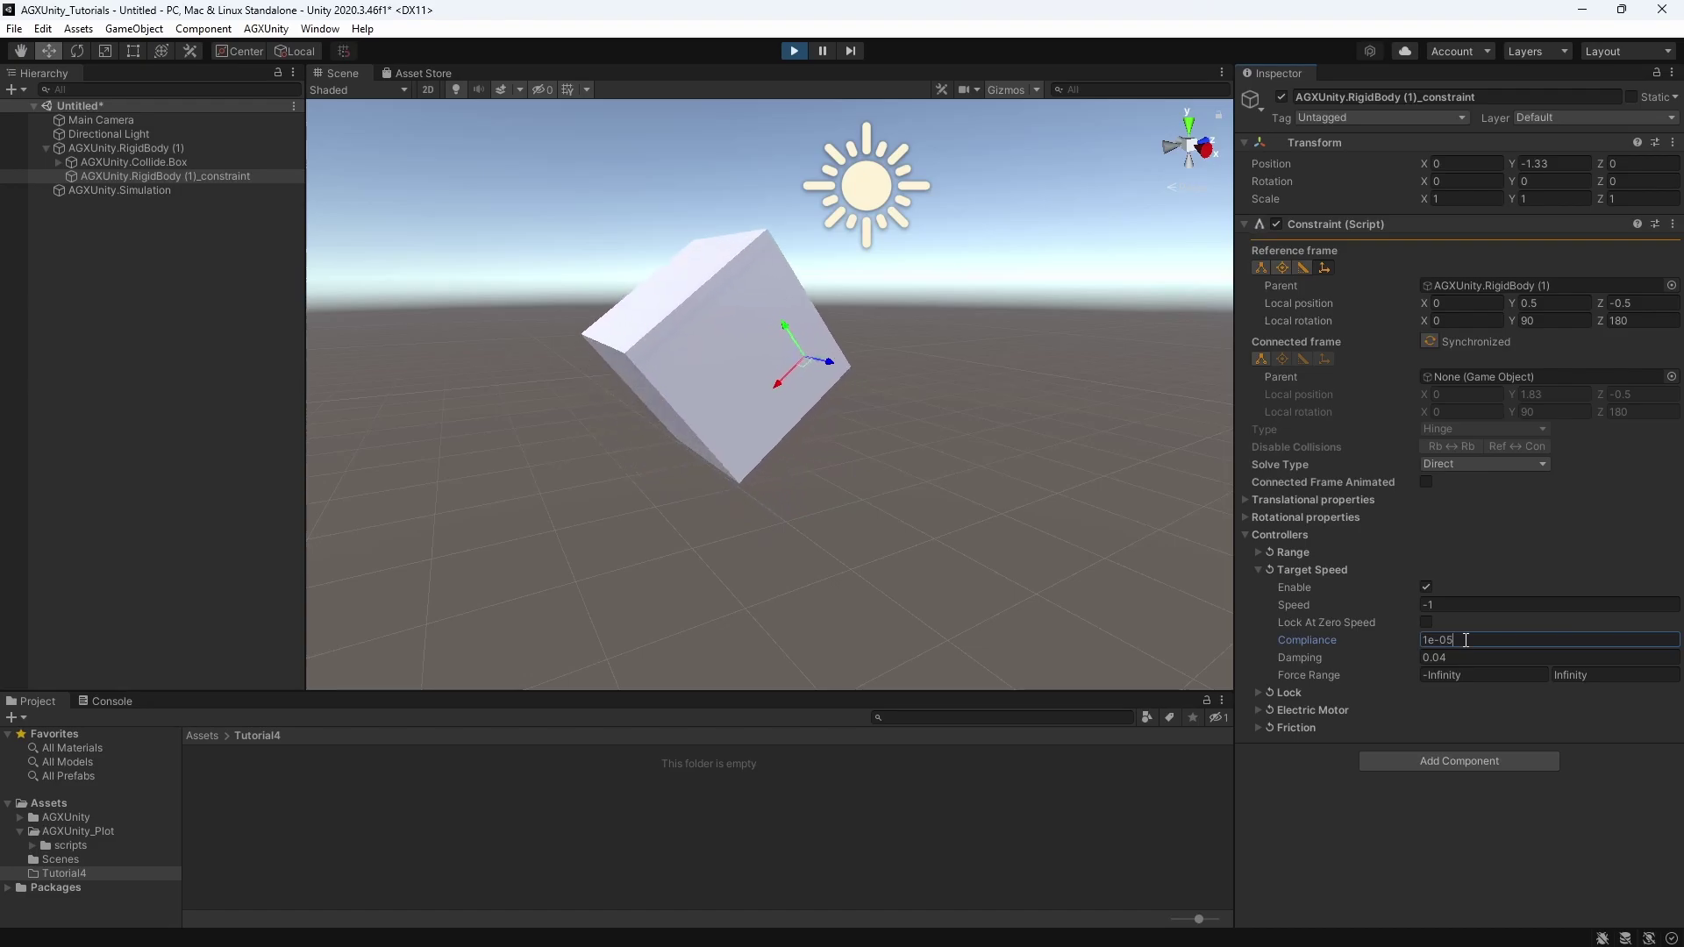
type("5")
key("BackSpace")
key("BackSpace")
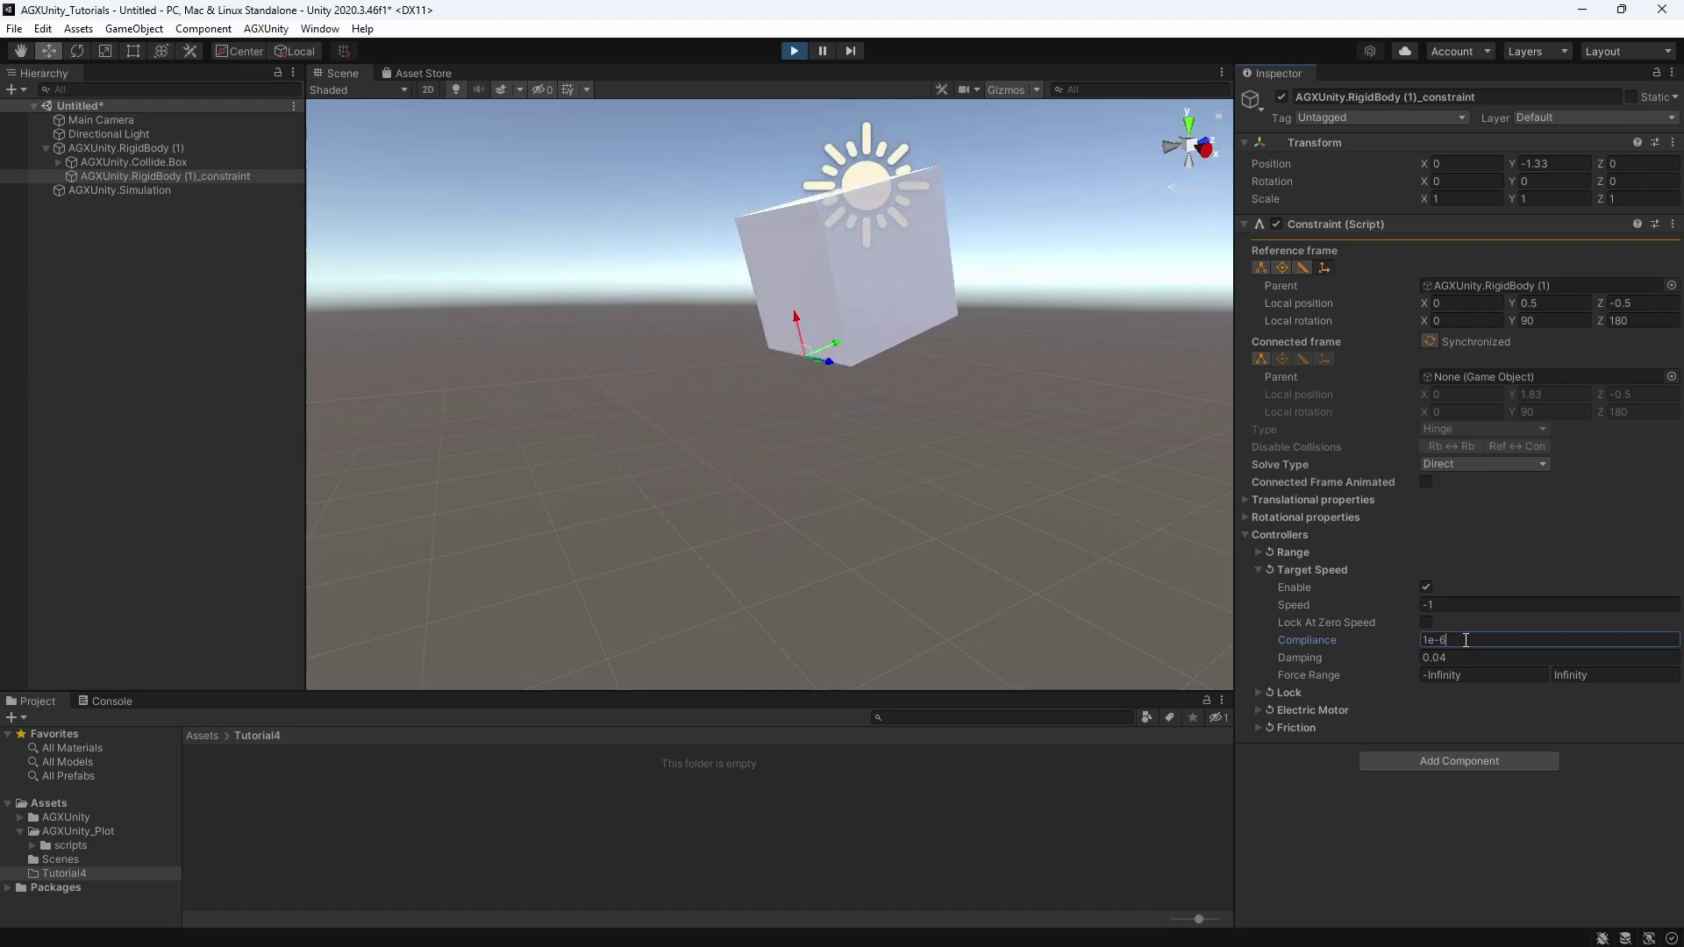
type("6")
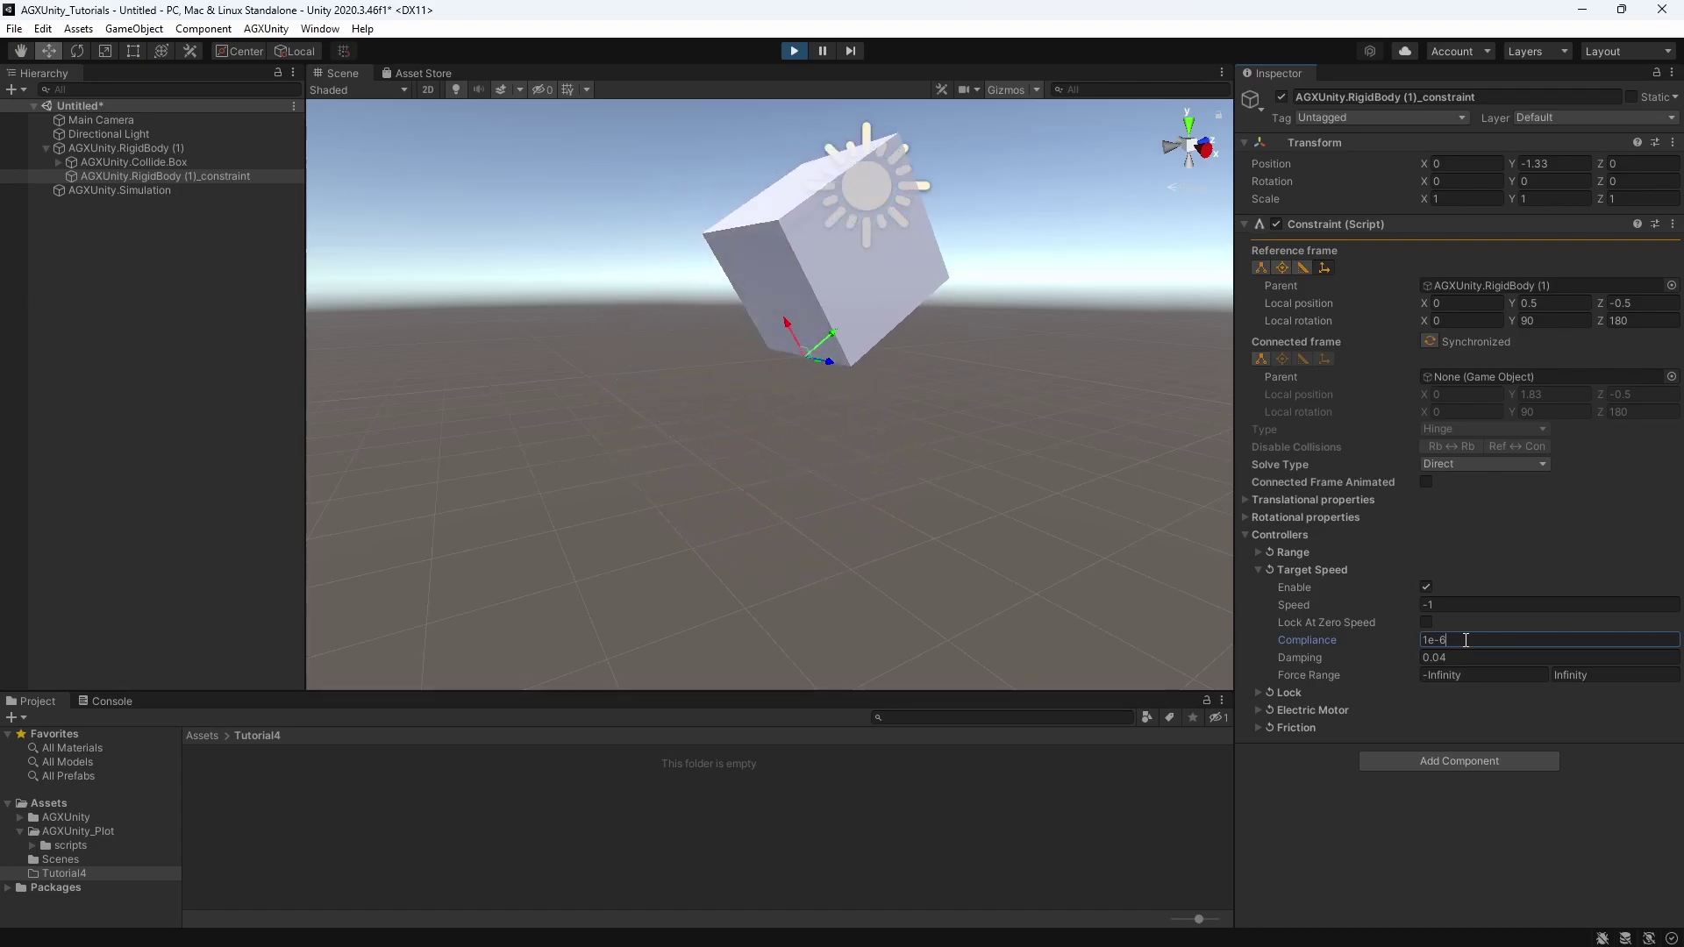
- Set the lower limit of the Target Speed force range to 0 and the speed to 1 in the running simulation
left_click(1470, 673)
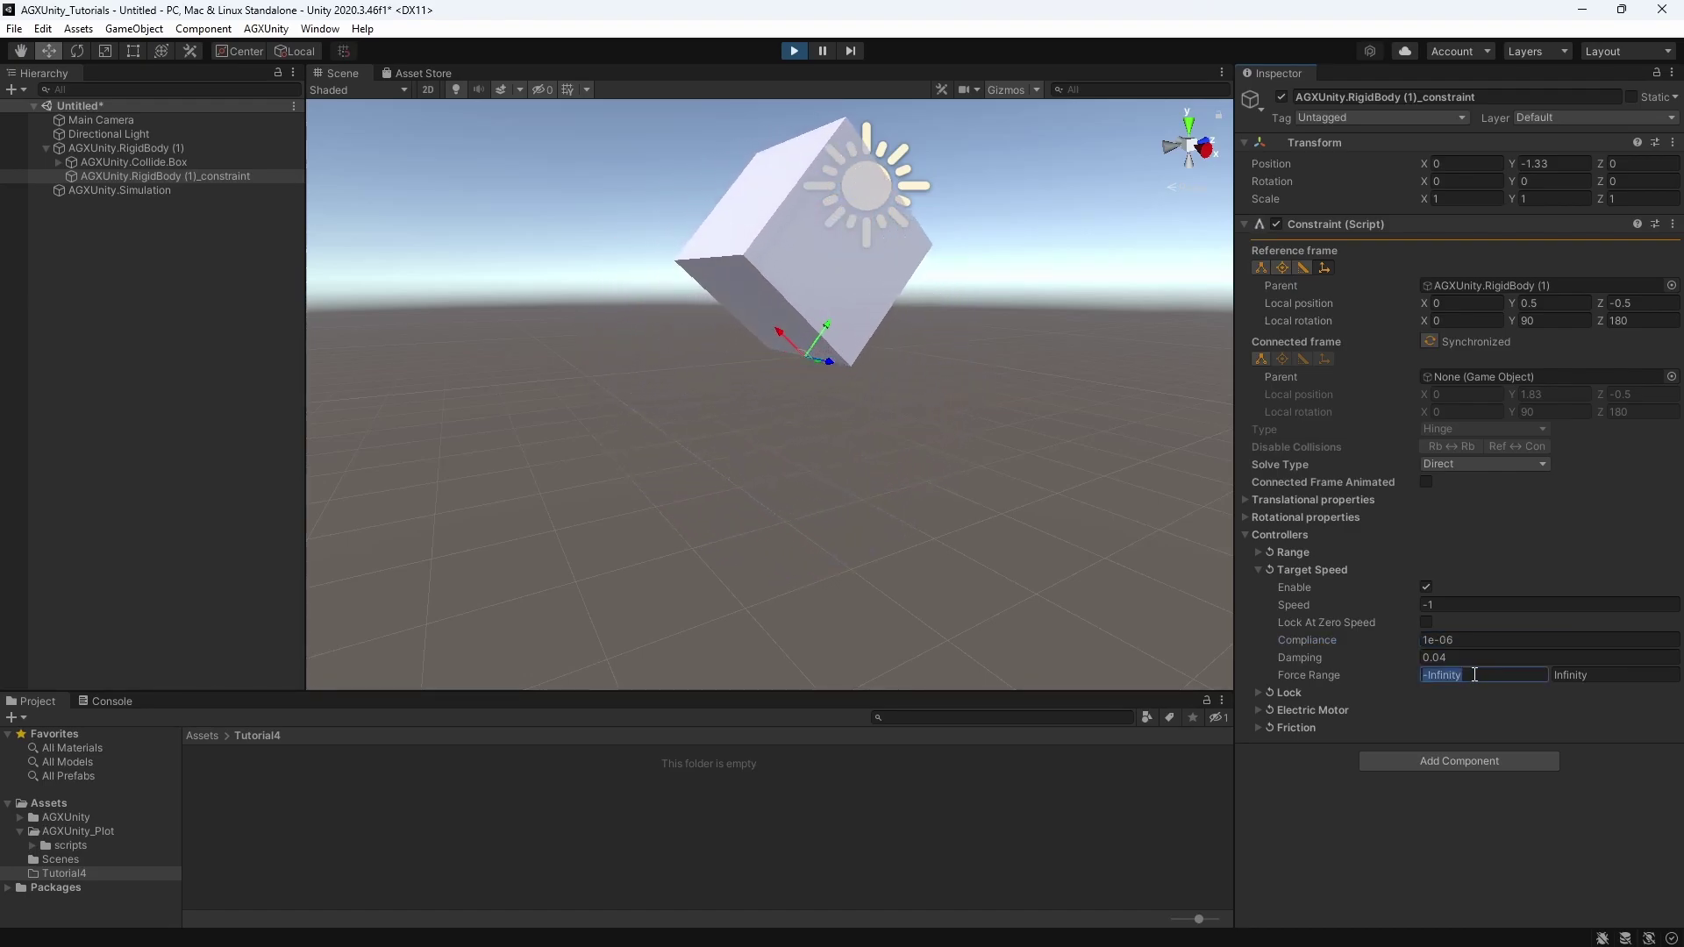
left_click(1559, 675)
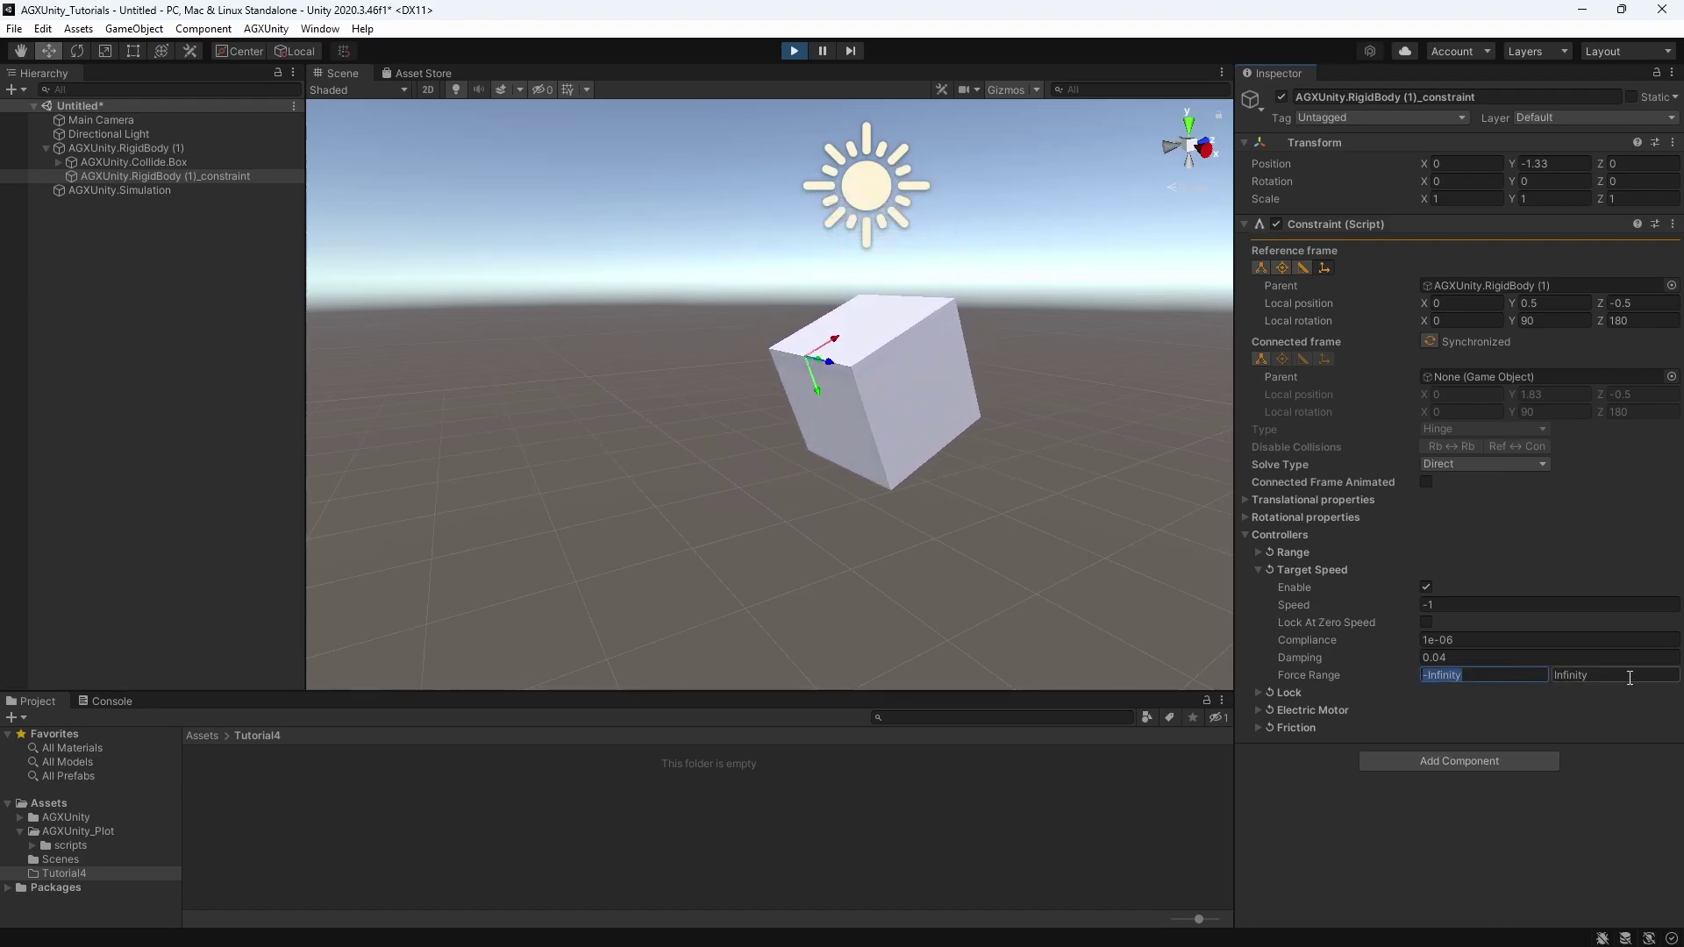
left_click(1465, 675)
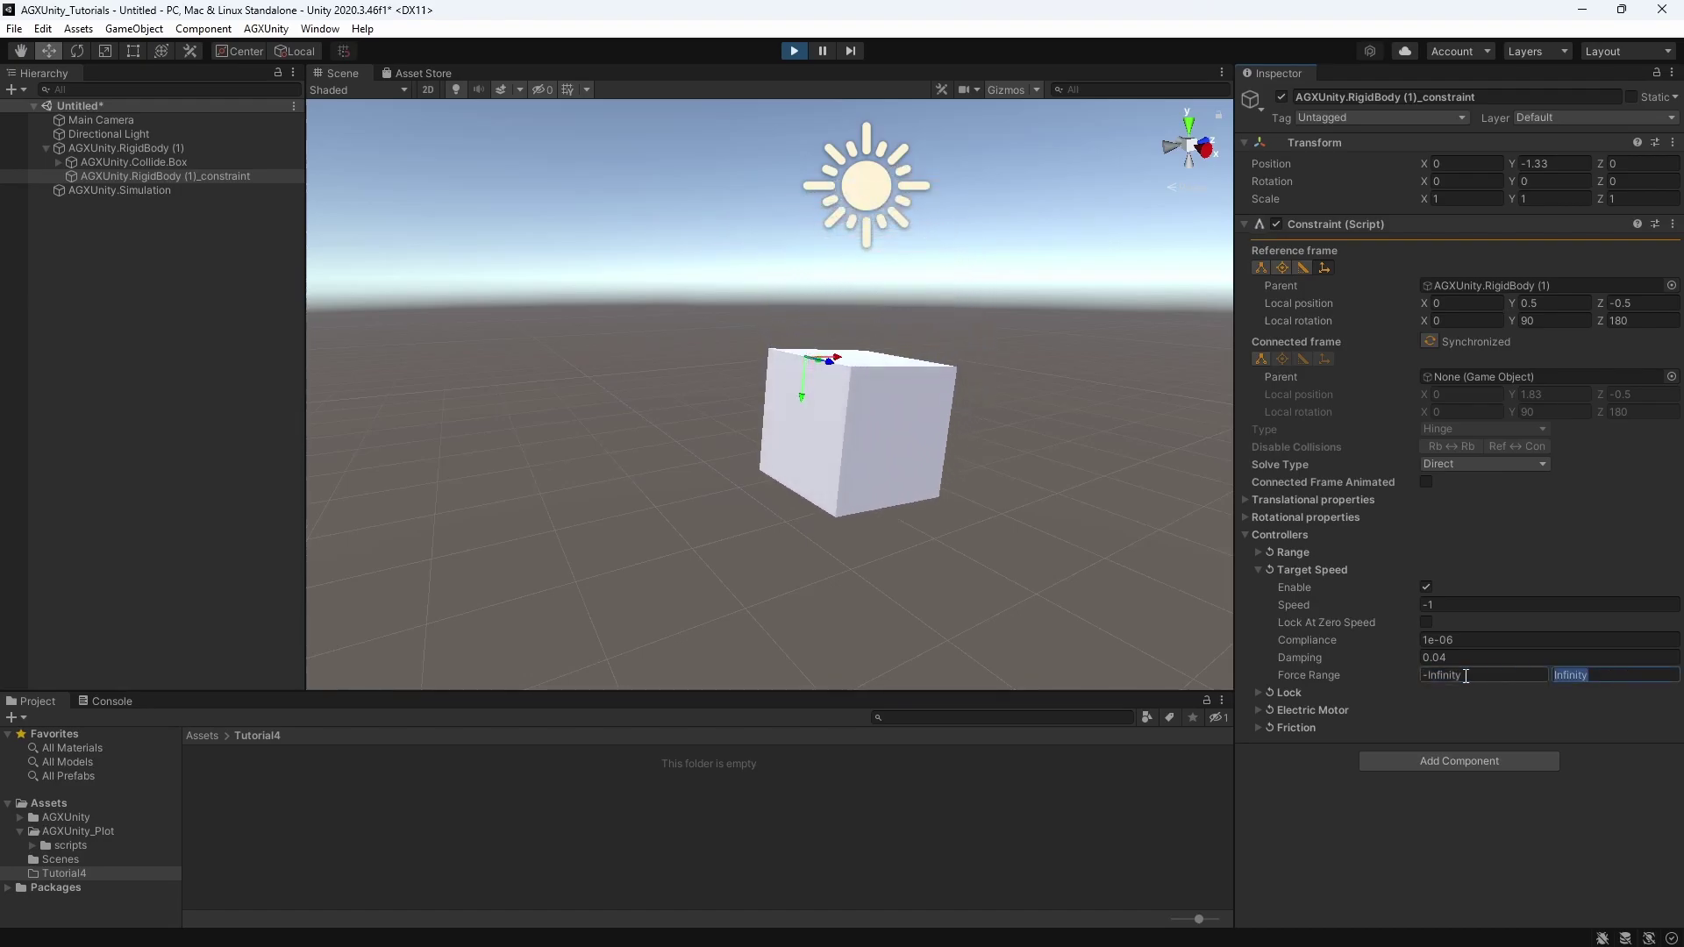
left_click(1621, 671)
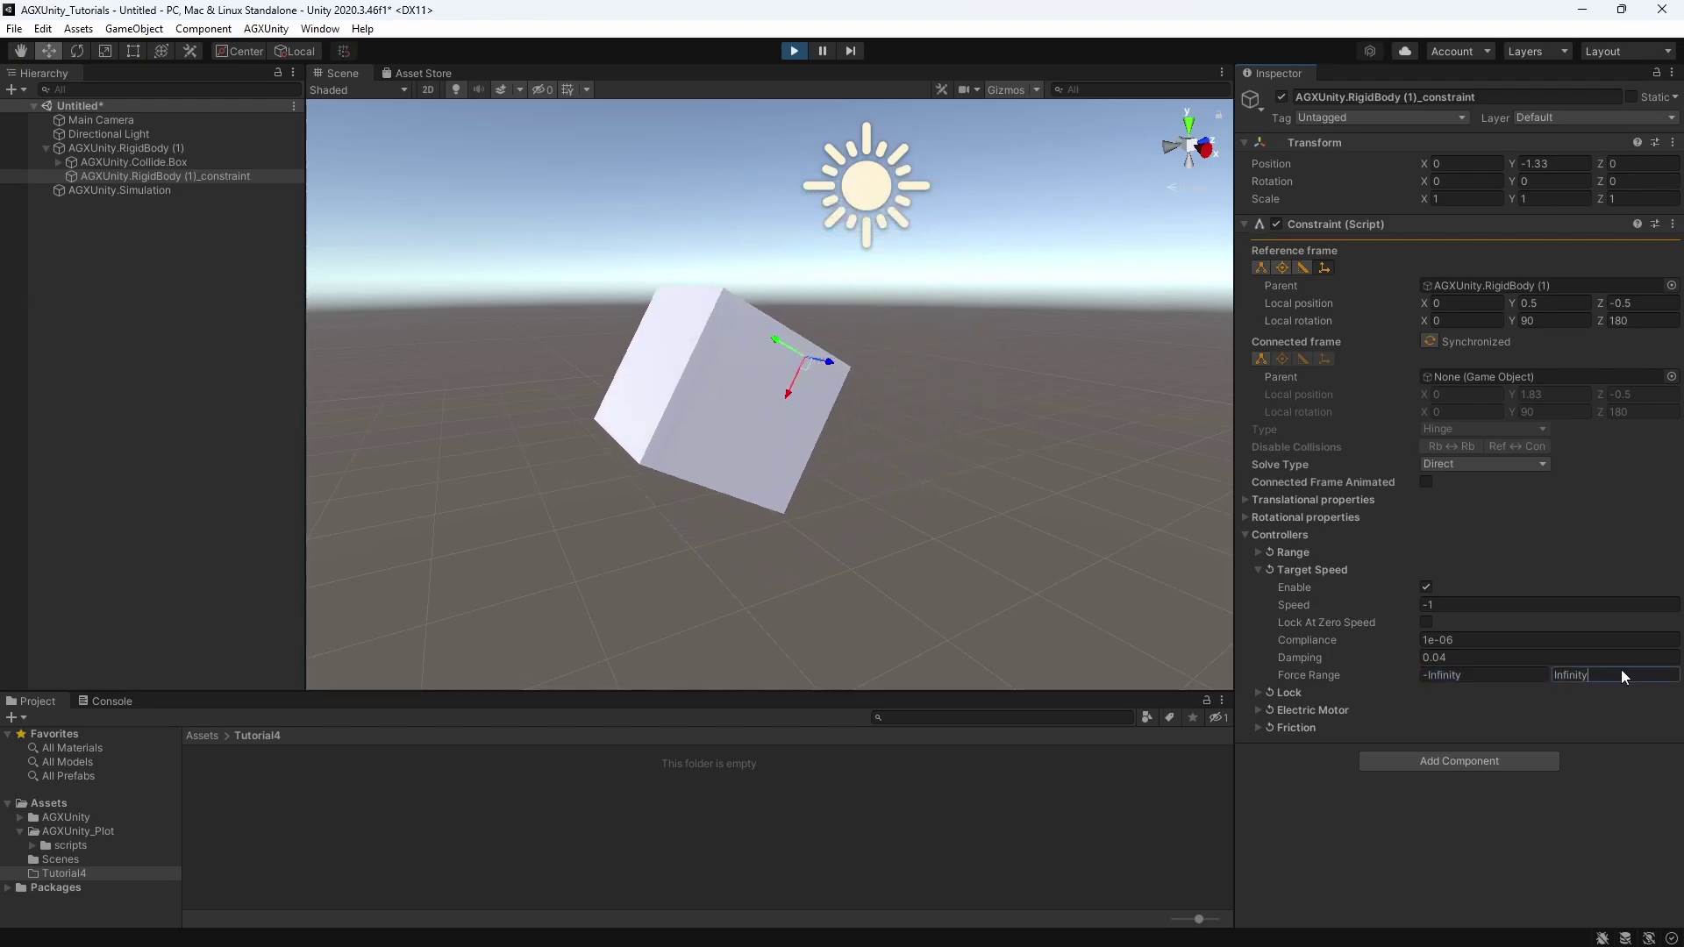
left_click(1481, 675)
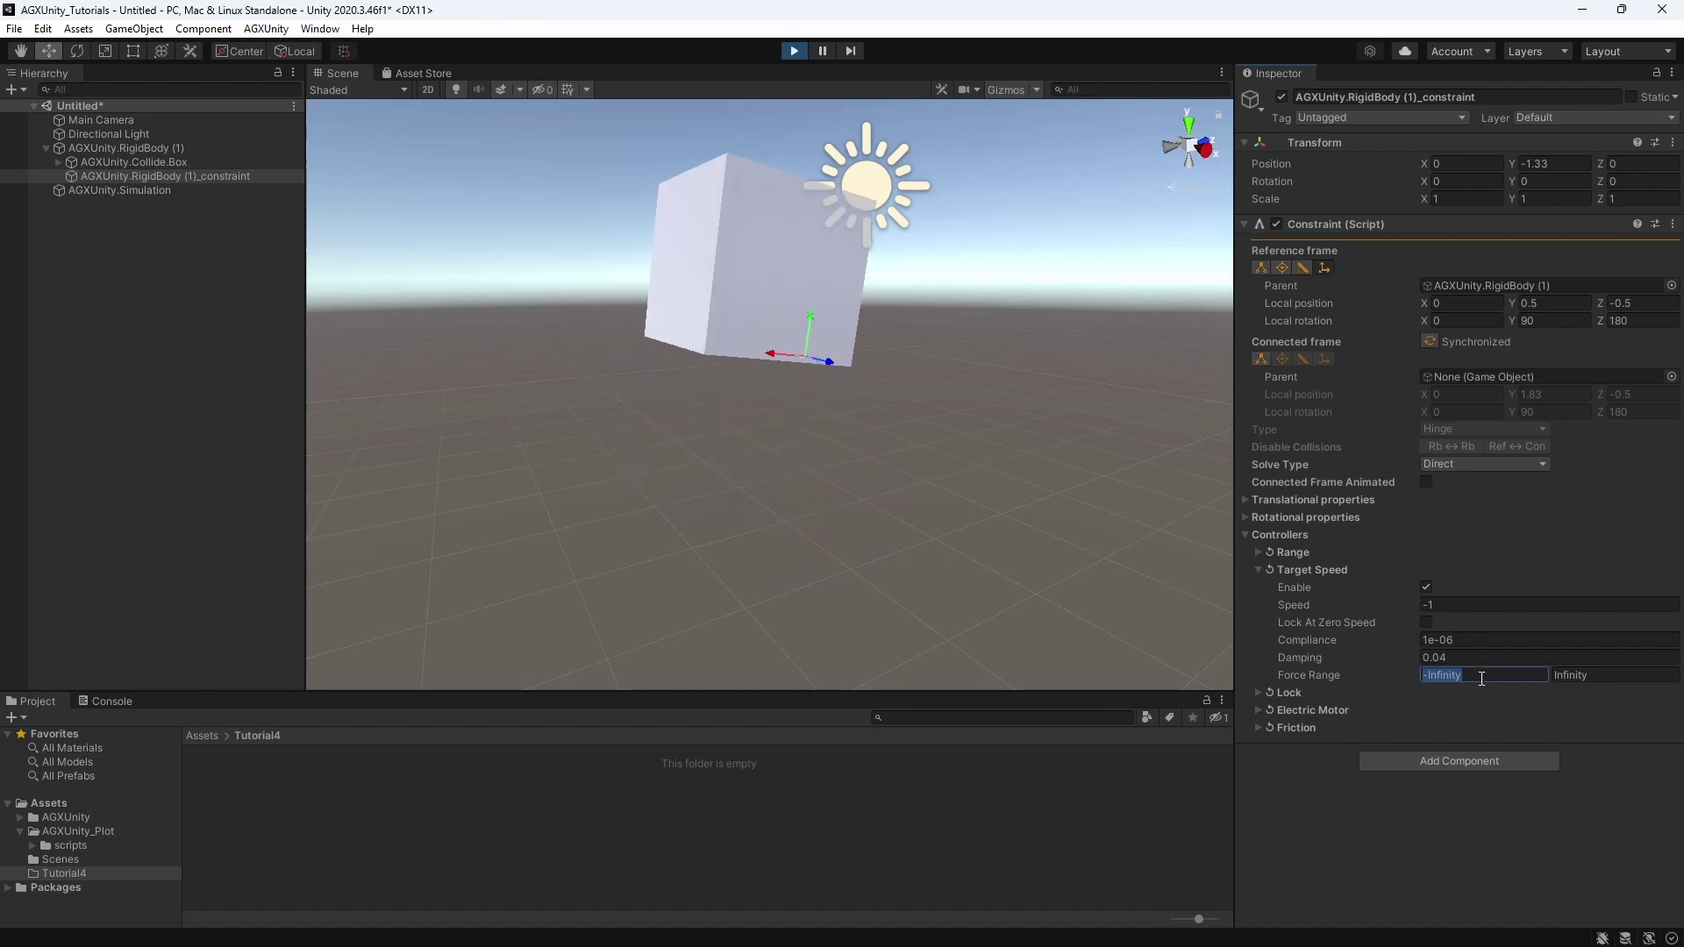
type("0")
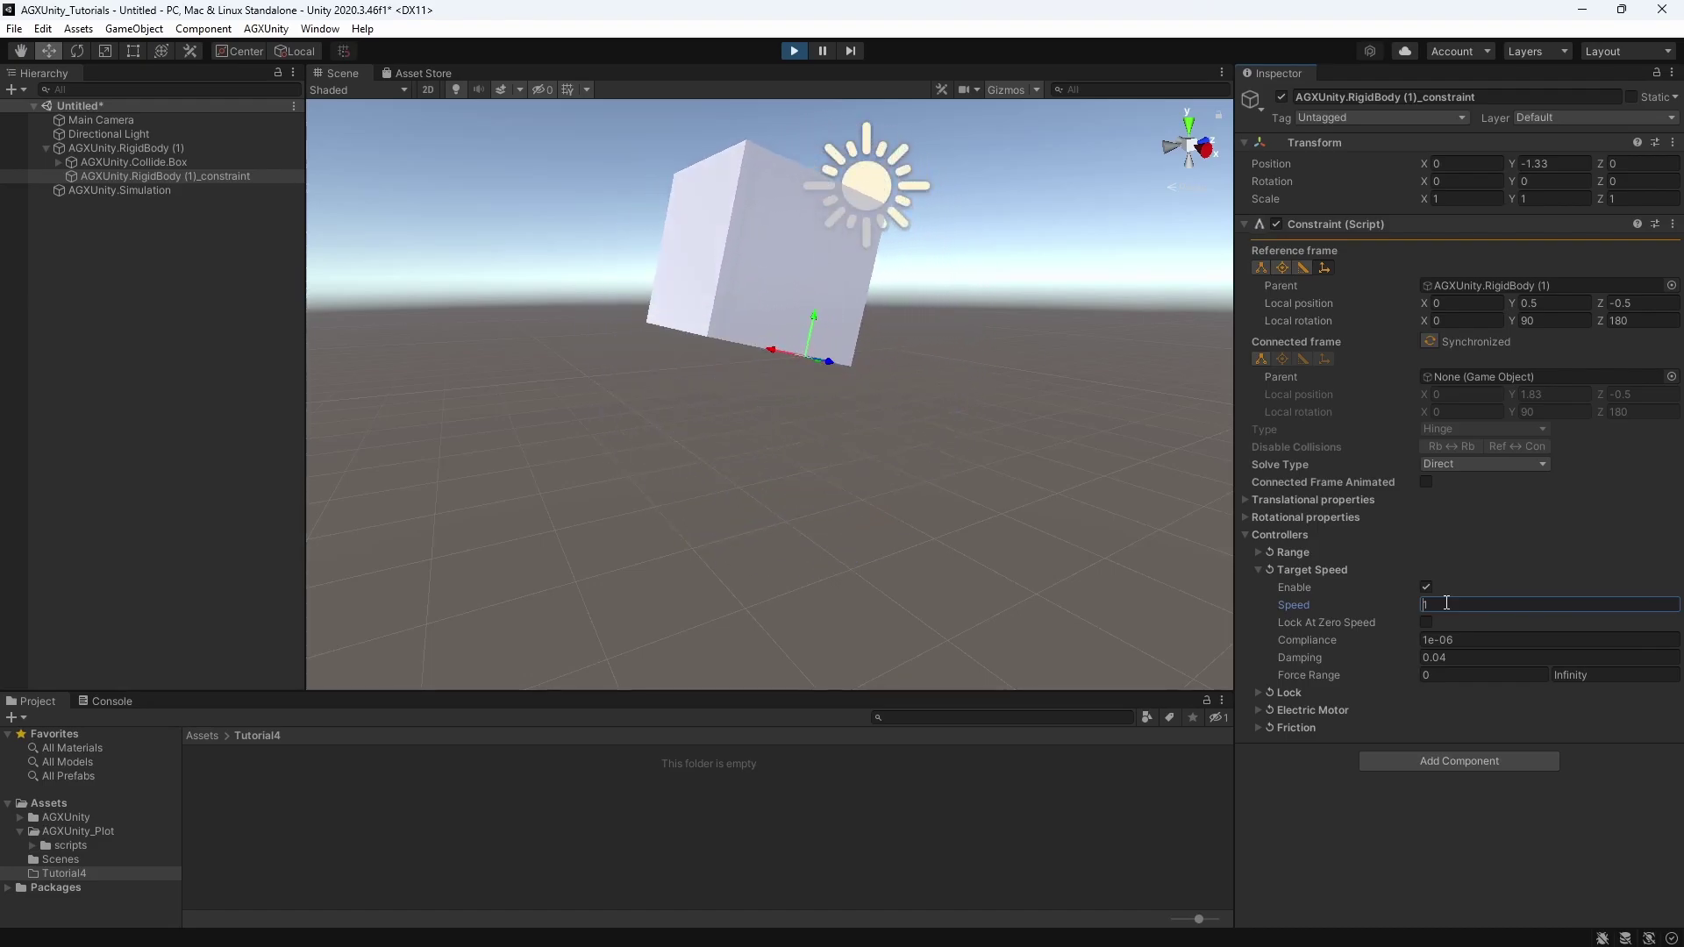
- Restore the lower limit of the Target Speed force range to -Infinity and stop the simulation
left_click(1459, 676)
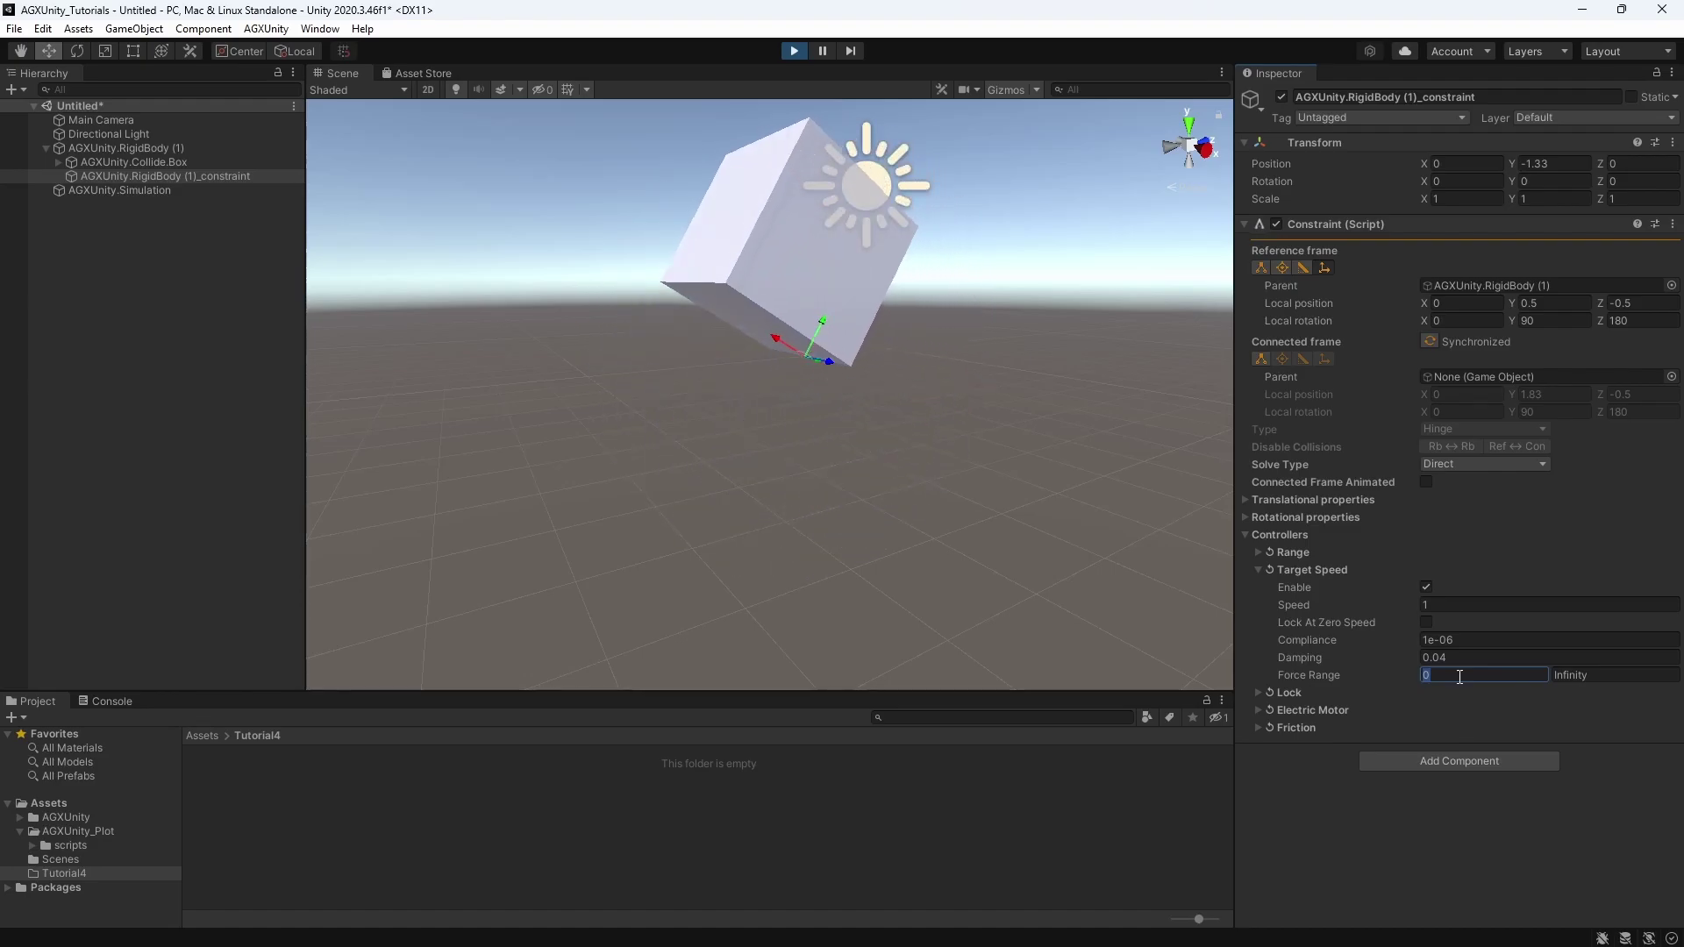
type("-infini")
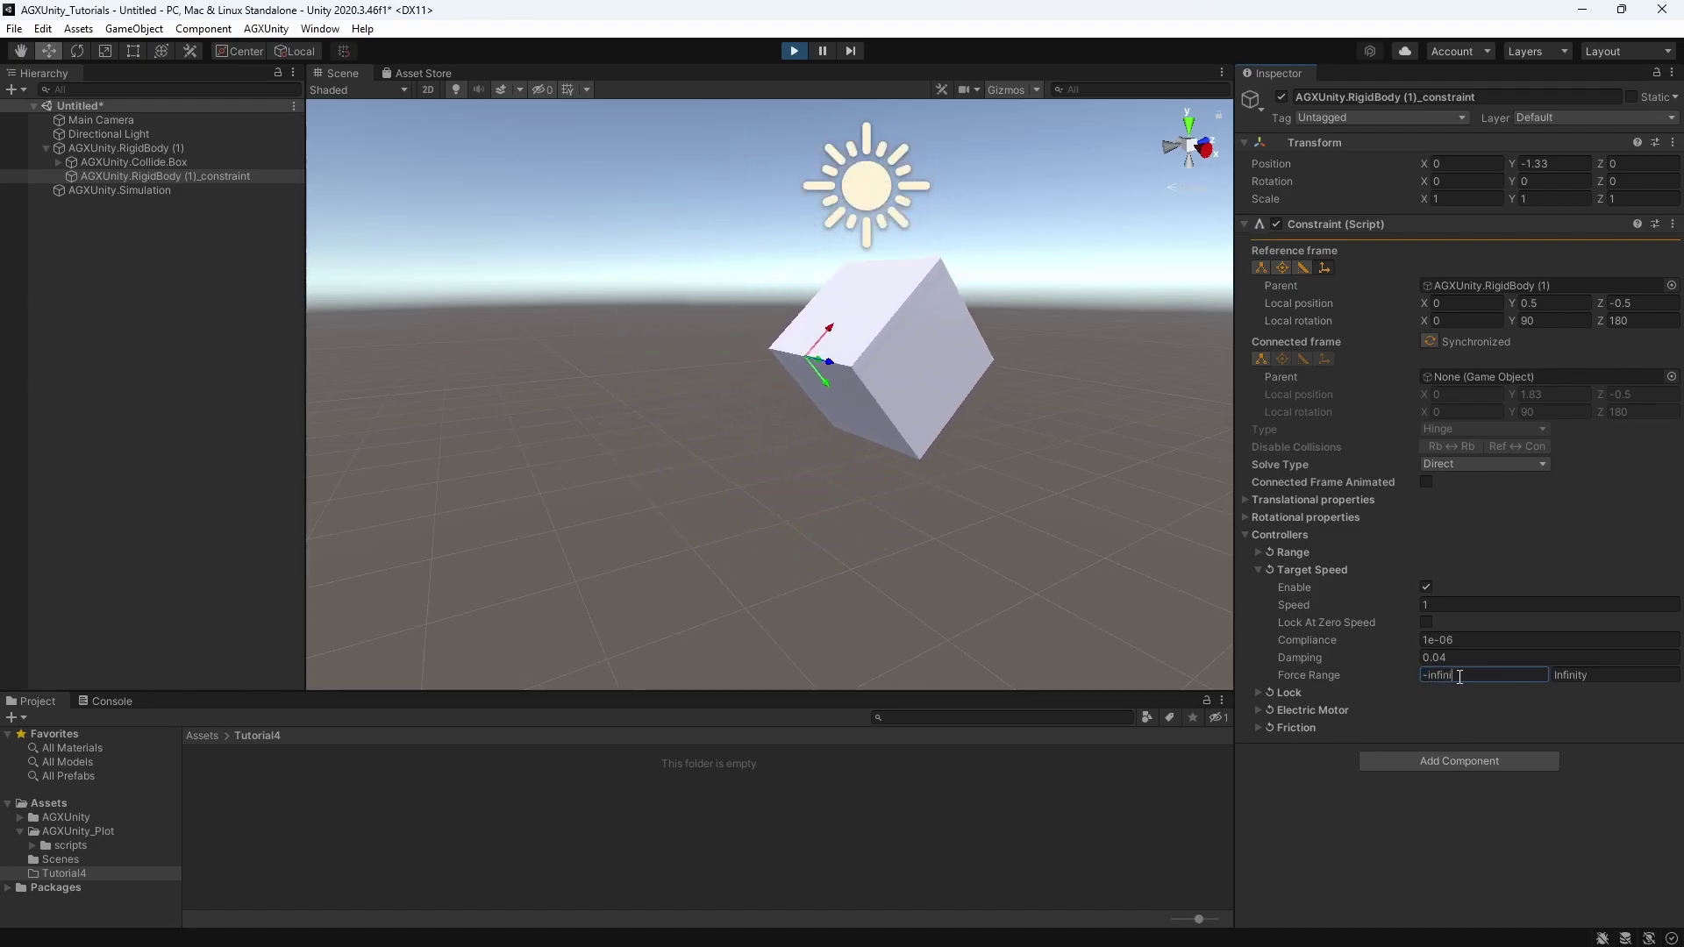
type("ty")
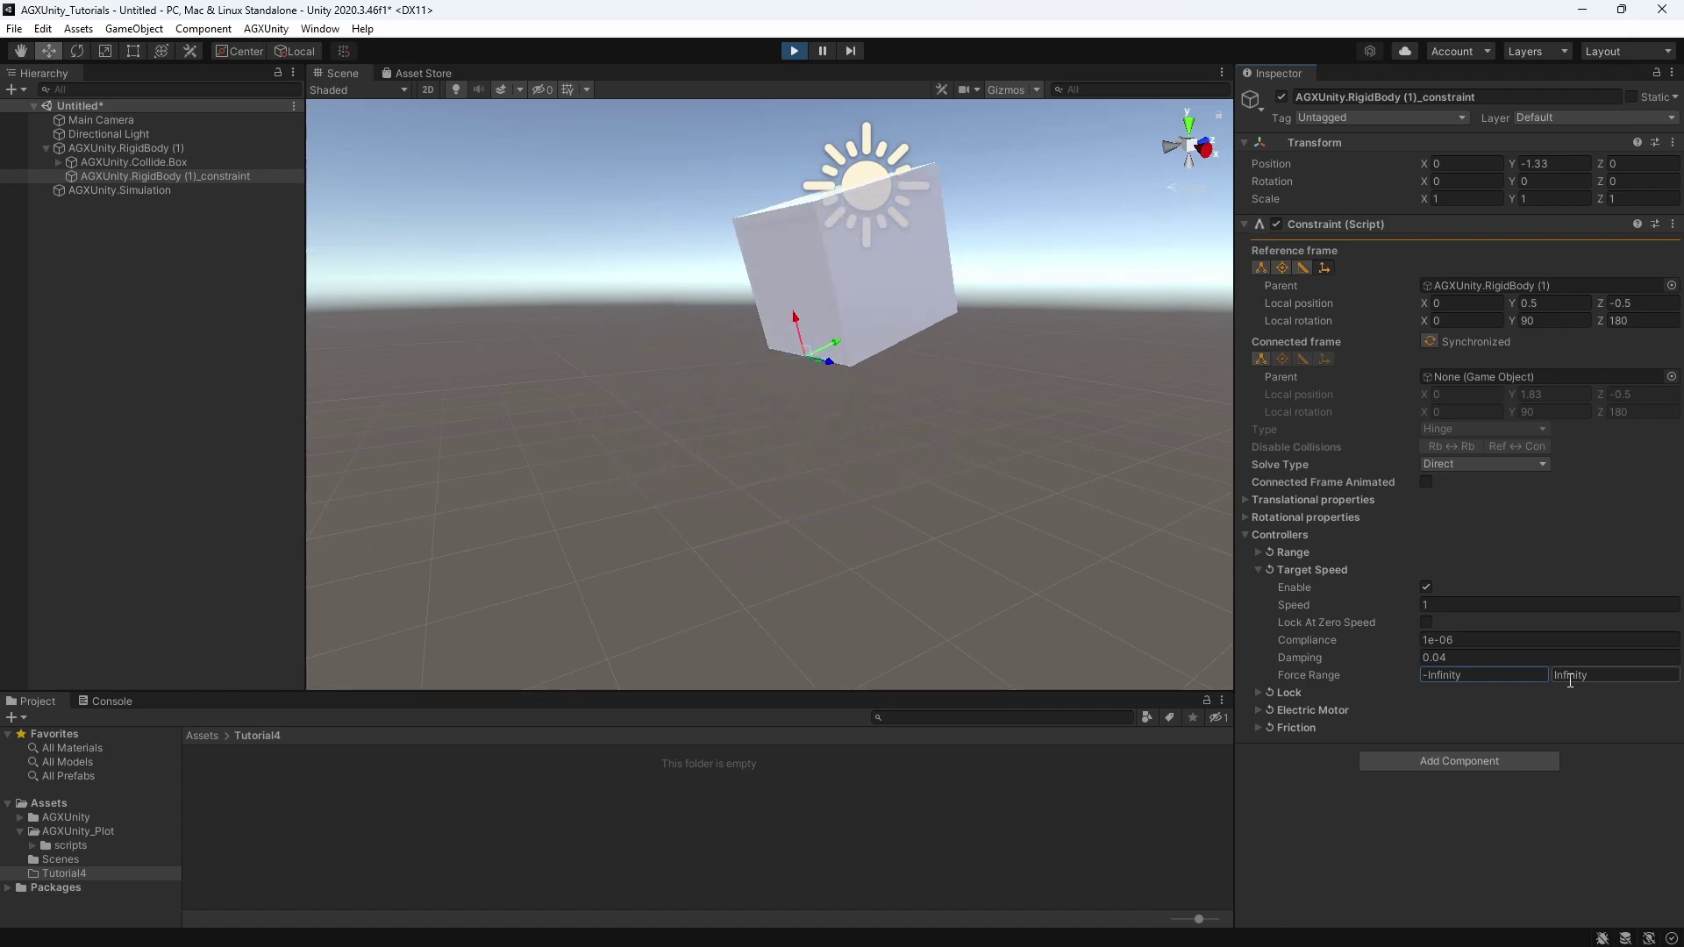
key("ctrl+p")
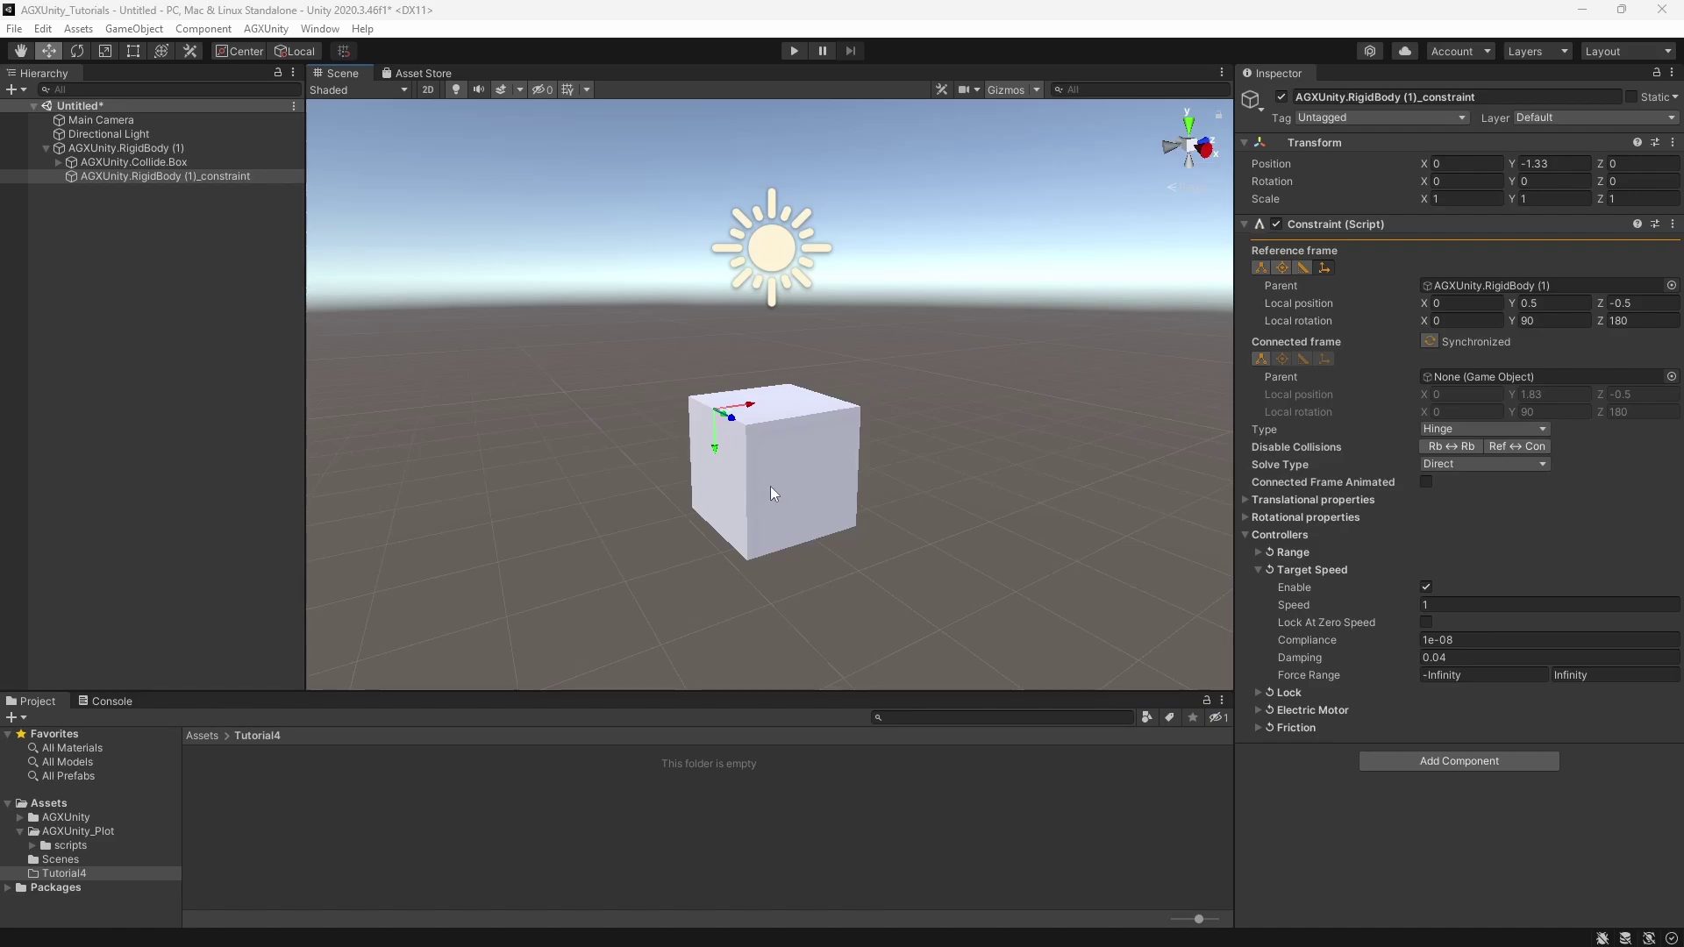
- Set the Target Speed controller's compliance to 1e-05 and start the simulation
left_click(1466, 641)
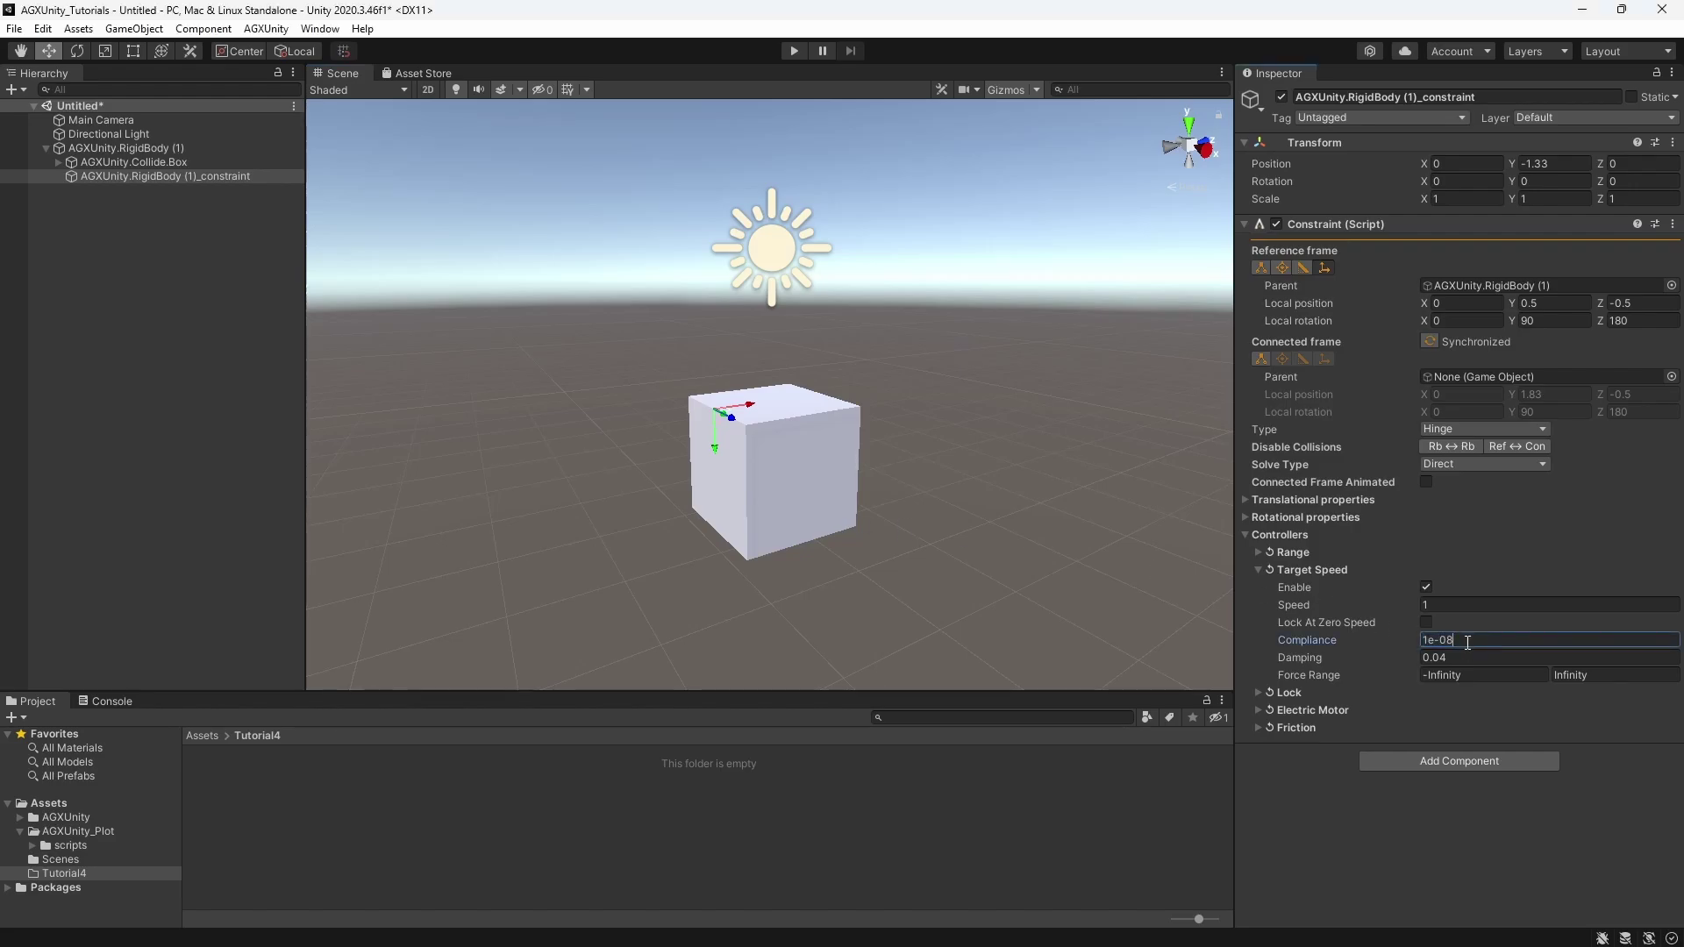
key("BackSpace")
type("5")
left_click(794, 51)
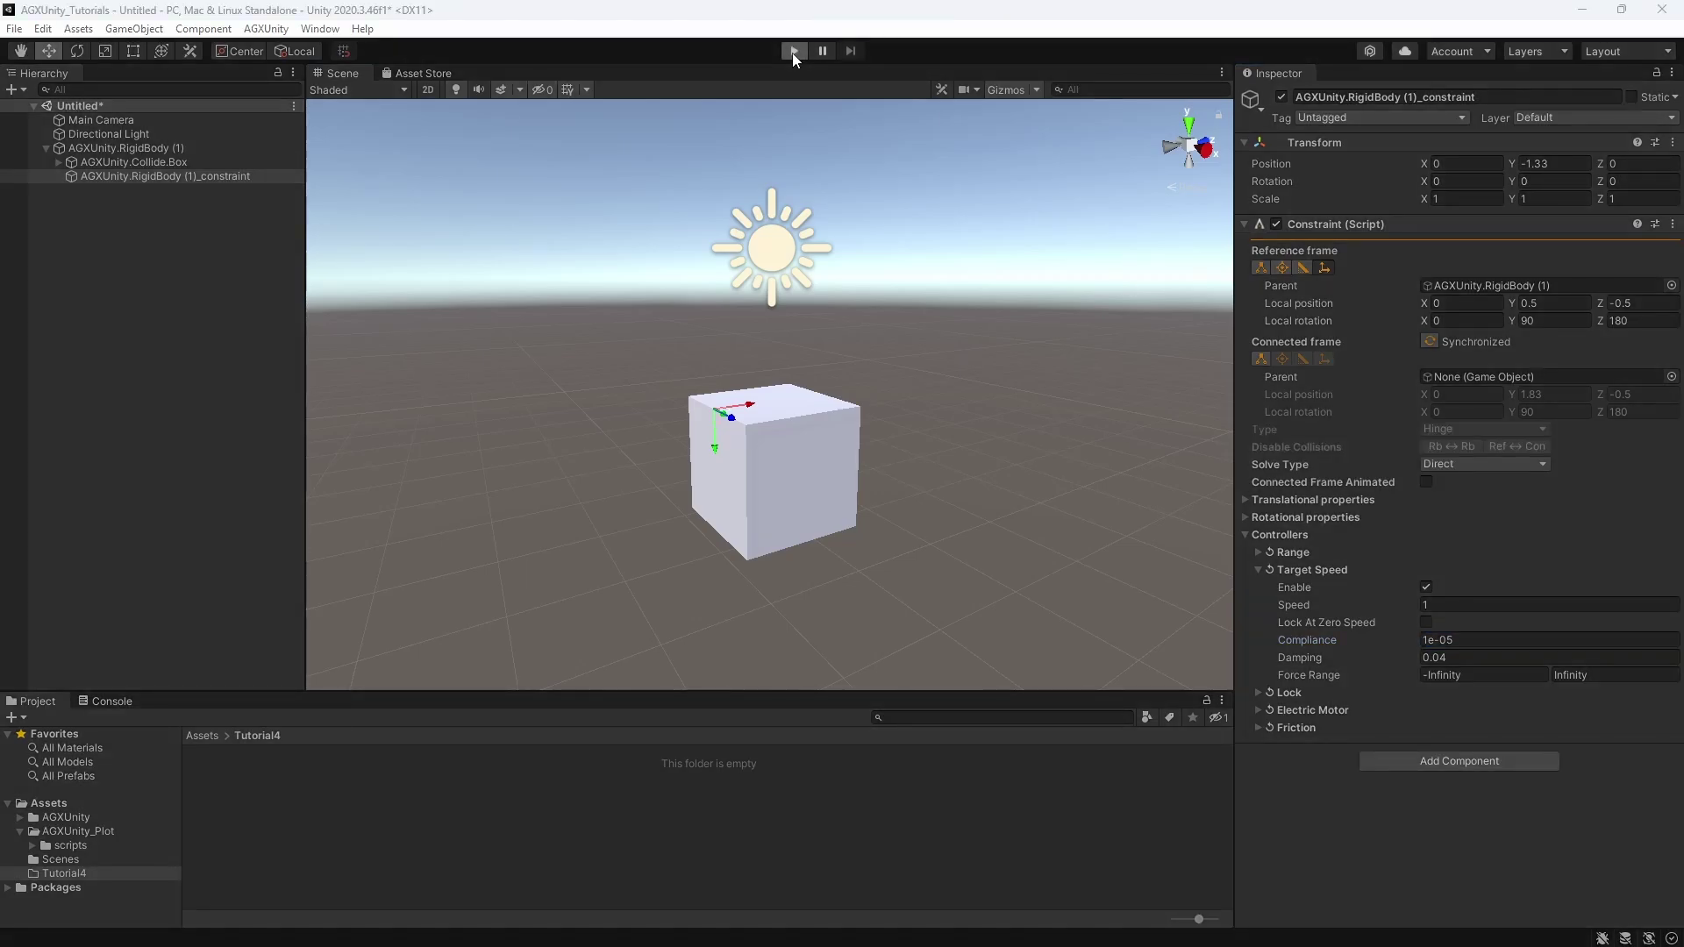
- Set the Target Speed controller's speed to 0 while the simulation runs
left_click(1472, 605)
type("0")
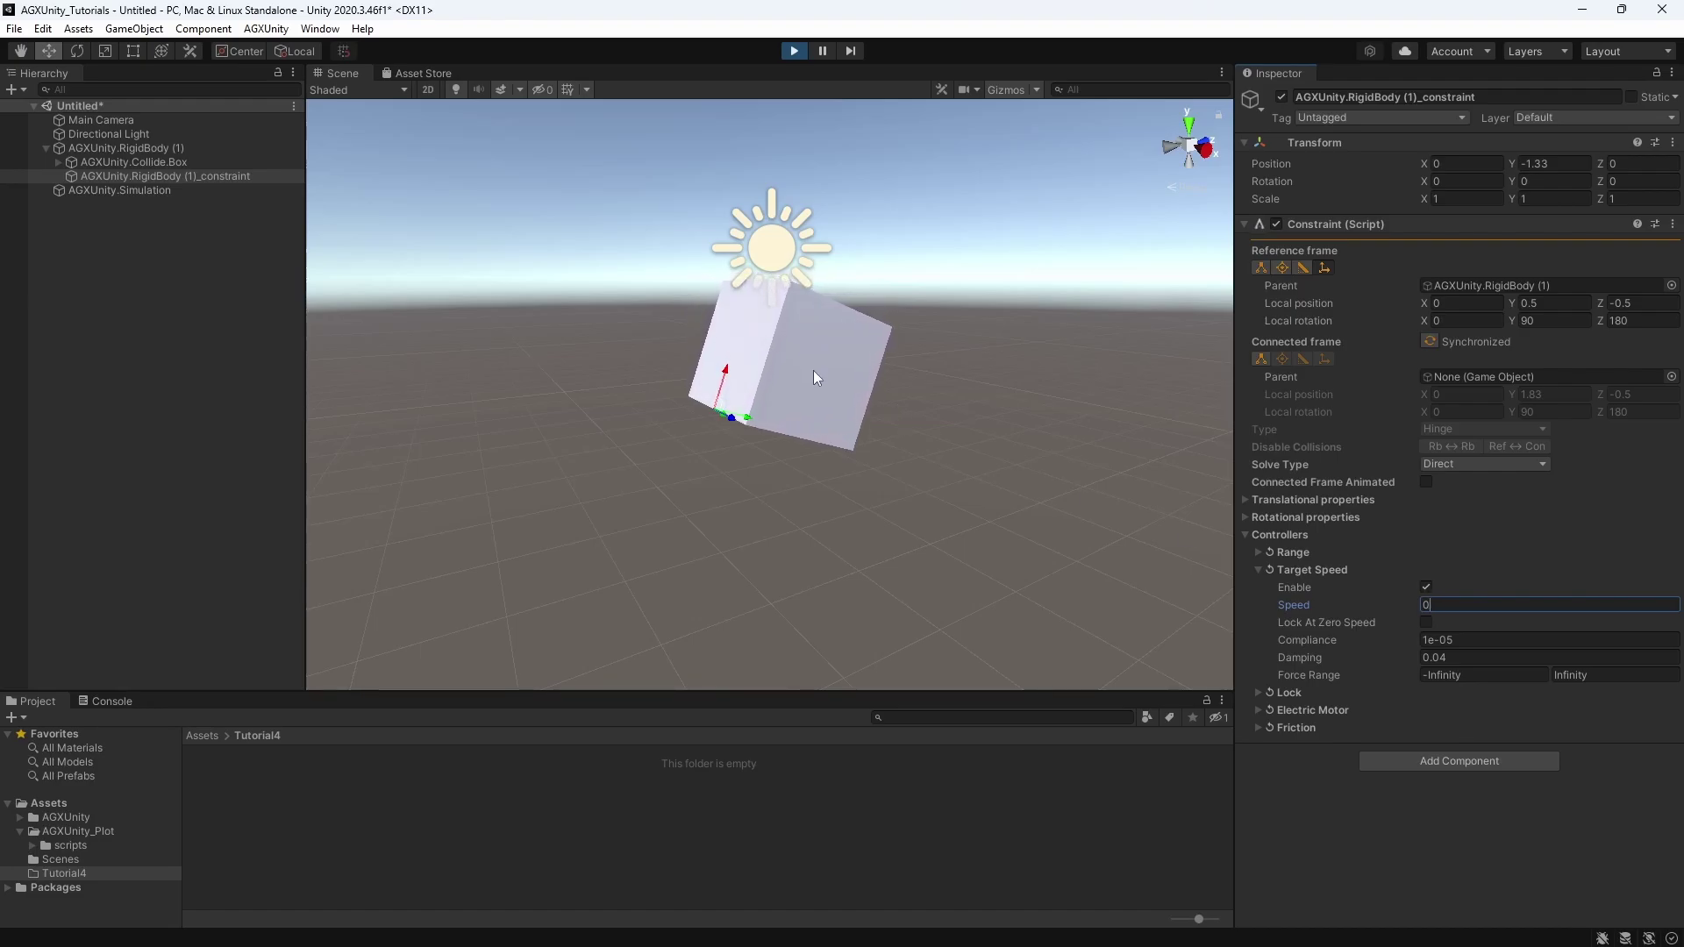
left_click(1484, 638)
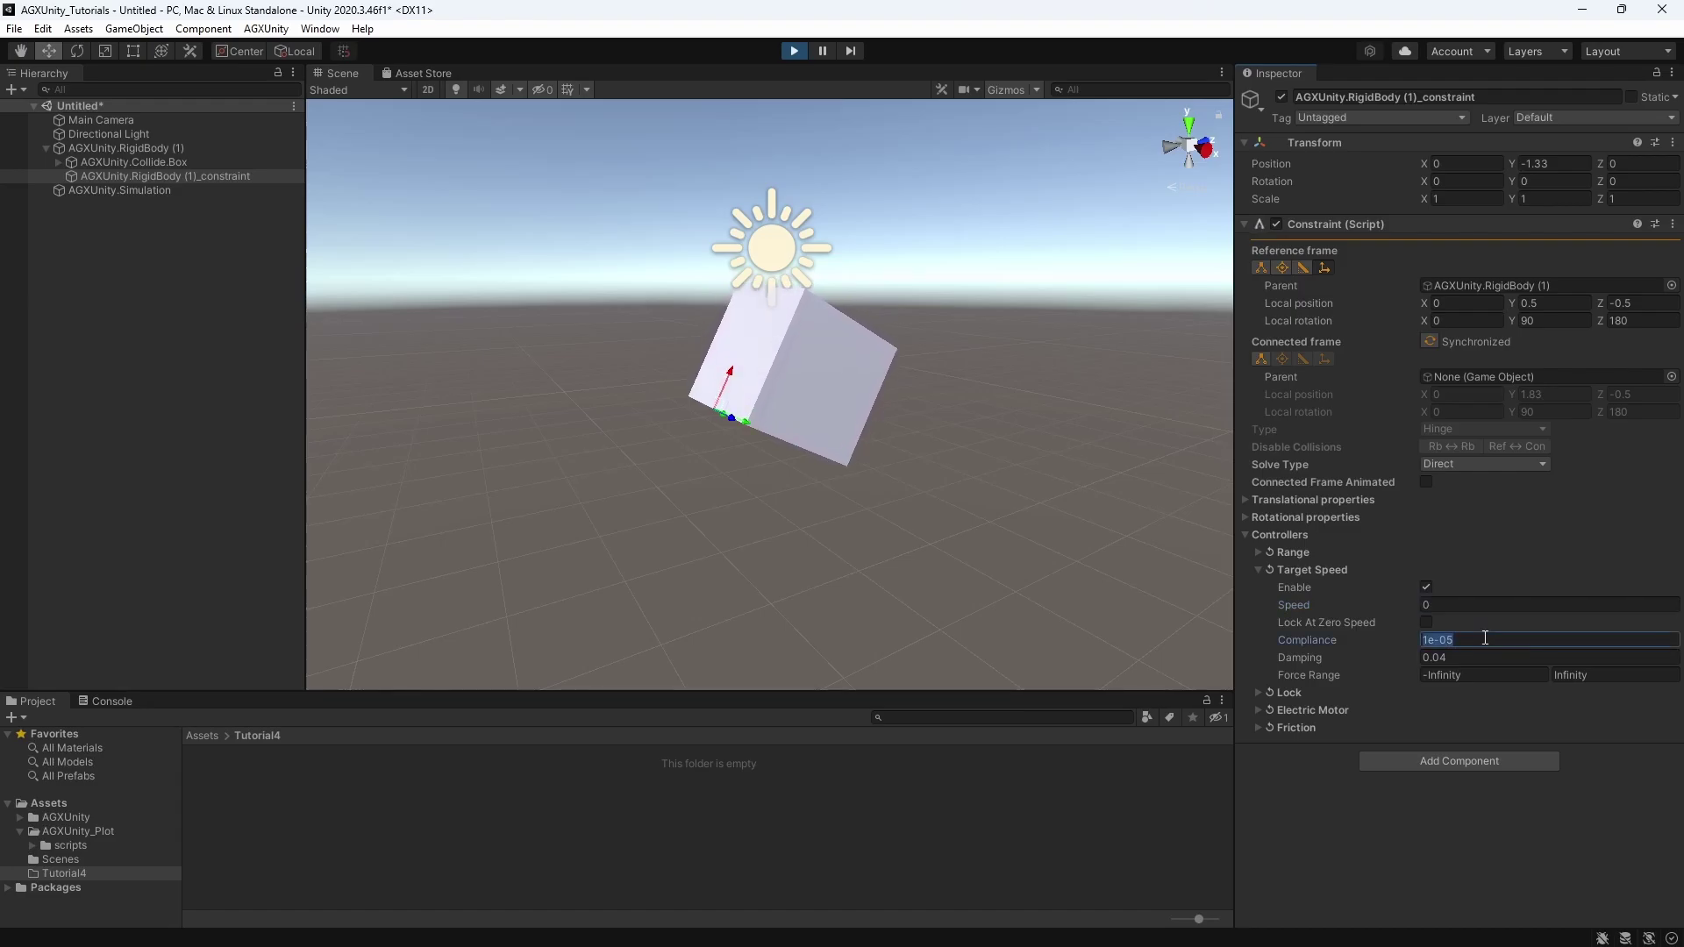
left_click(1485, 639)
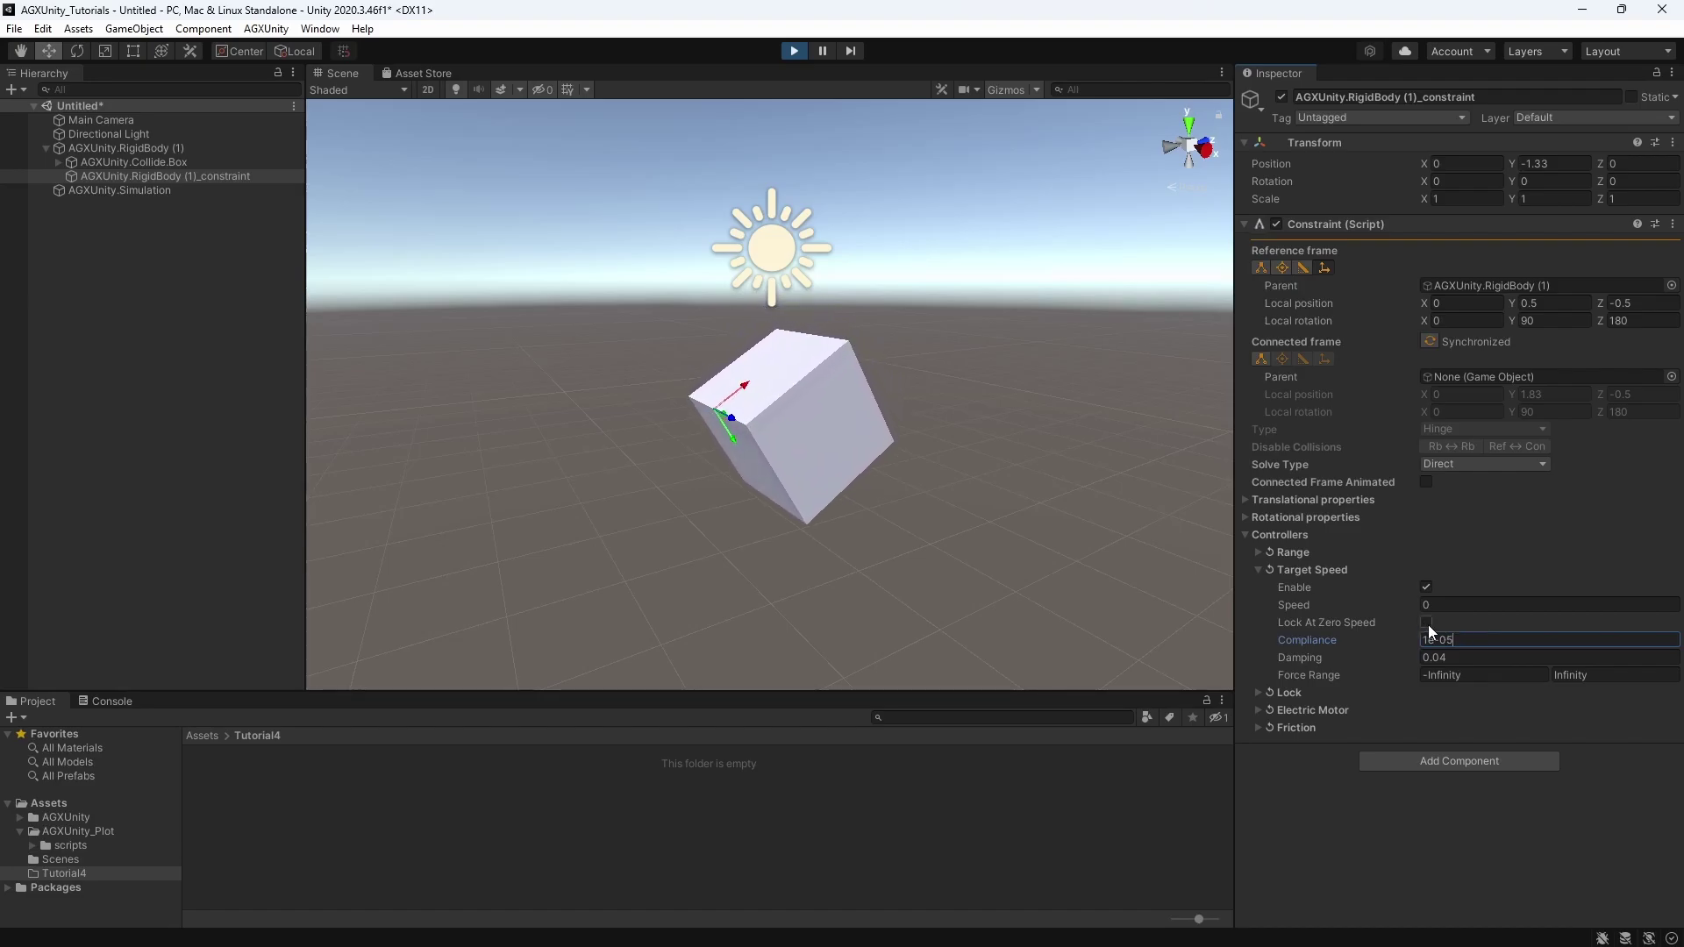
- Toggle Lock At Zero Speed on and off in the running simulation, leaving it enabled
left_click(1428, 621)
left_click(1428, 621)
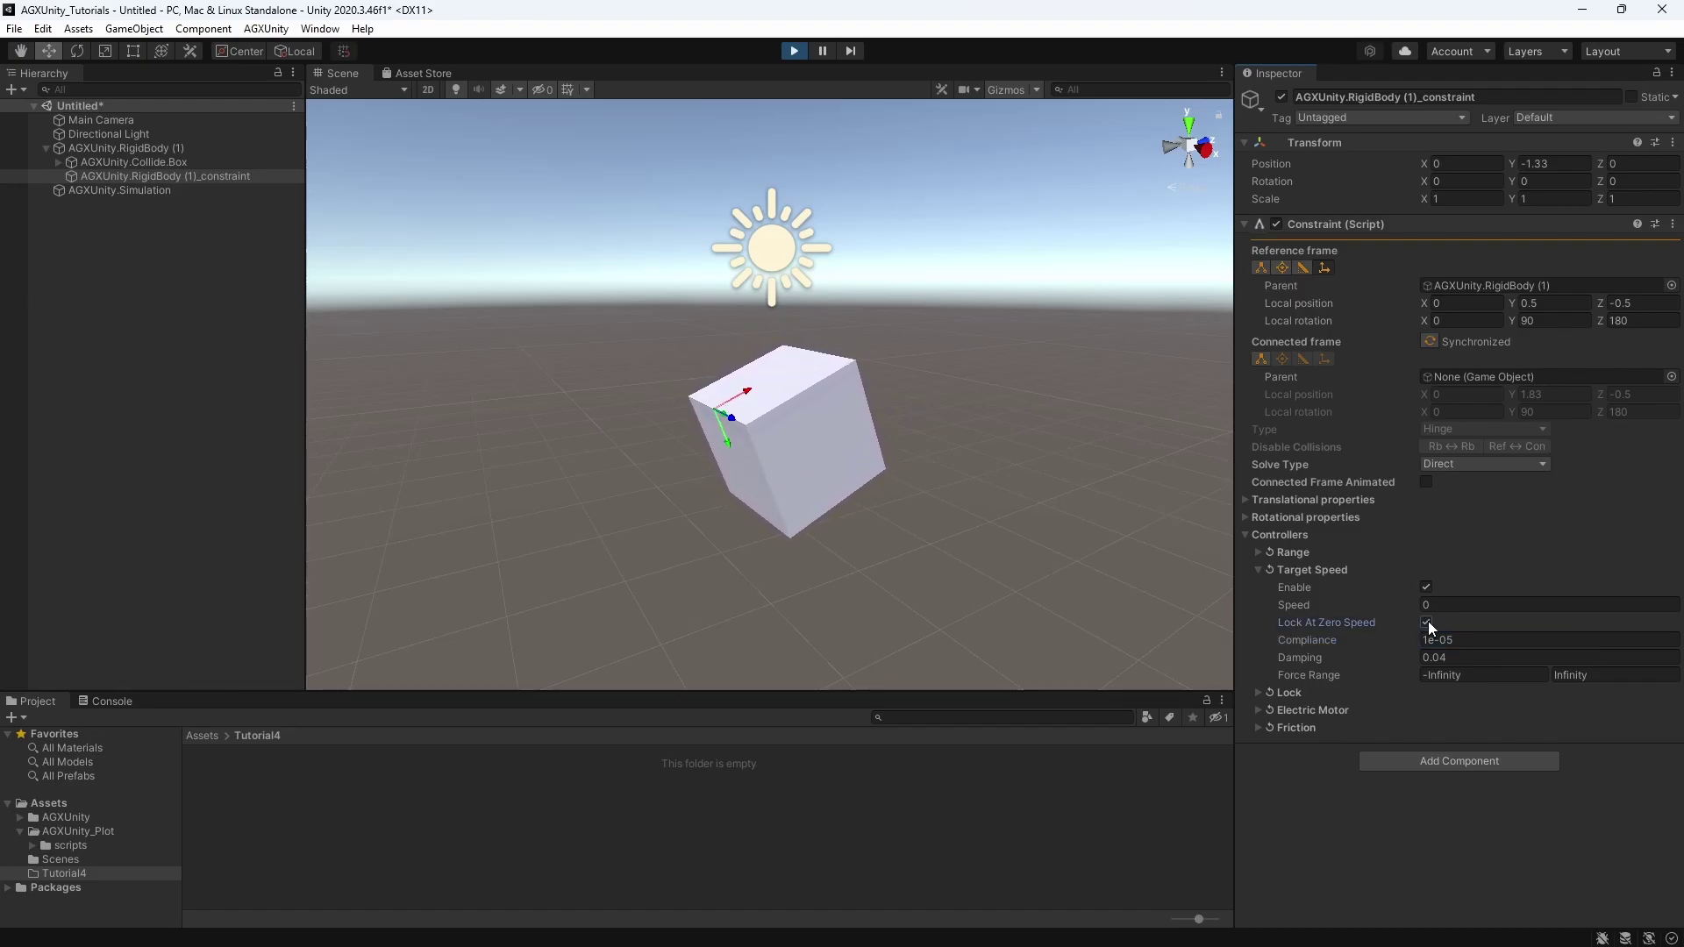
left_click(1427, 622)
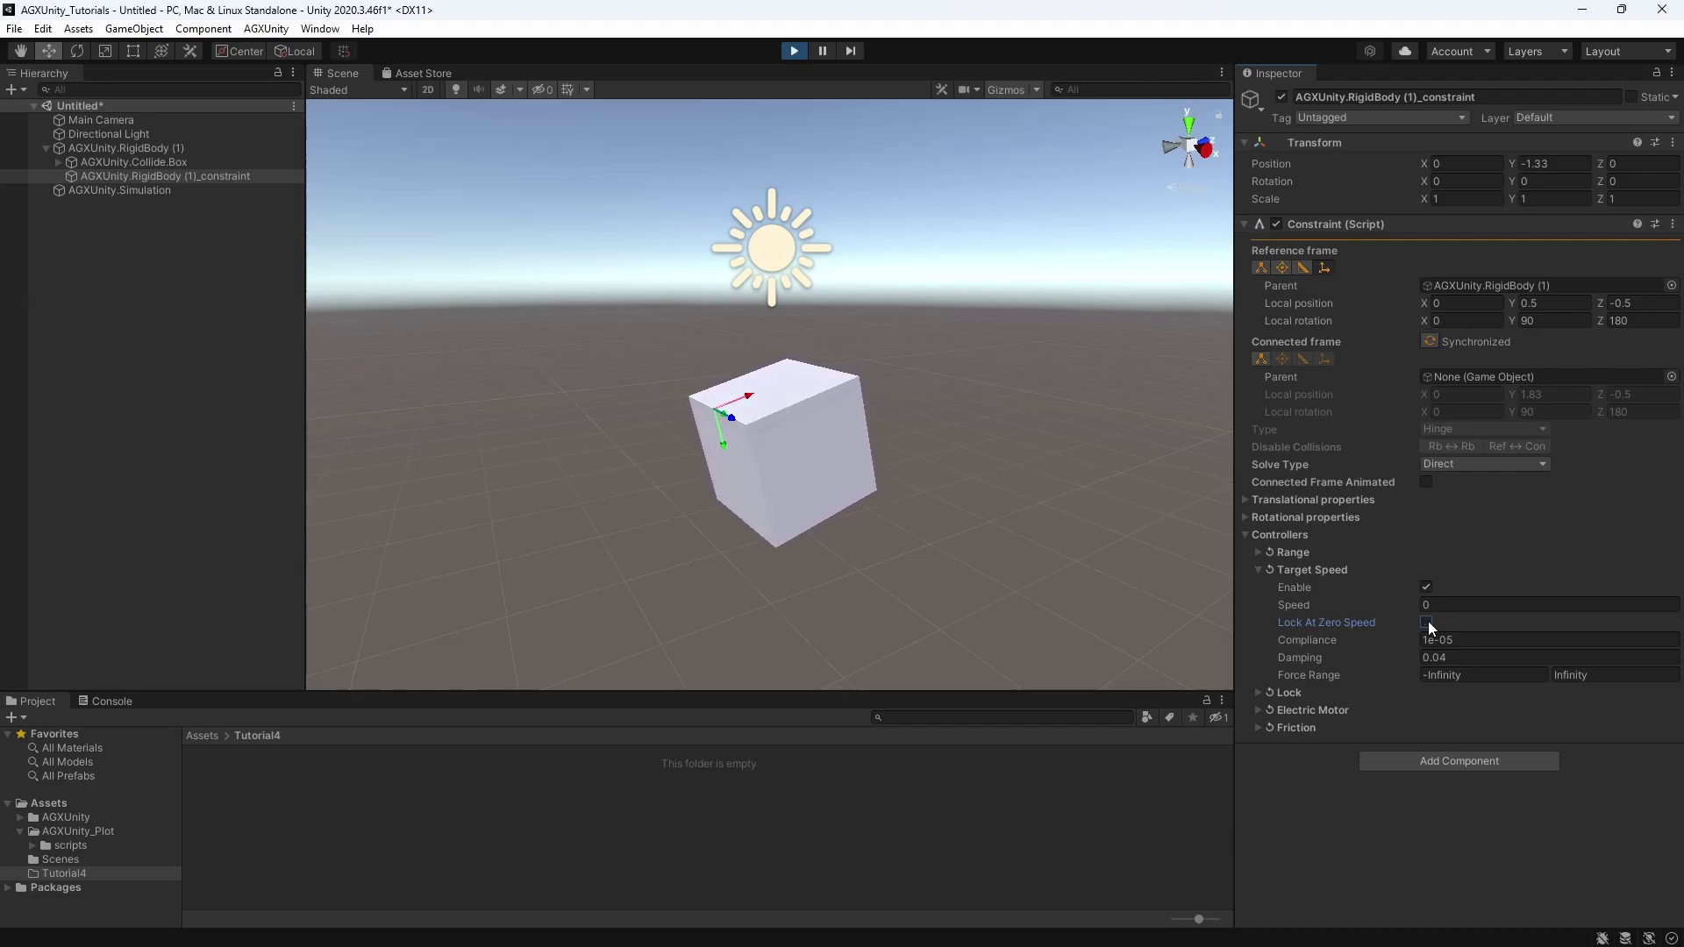
left_click(1427, 622)
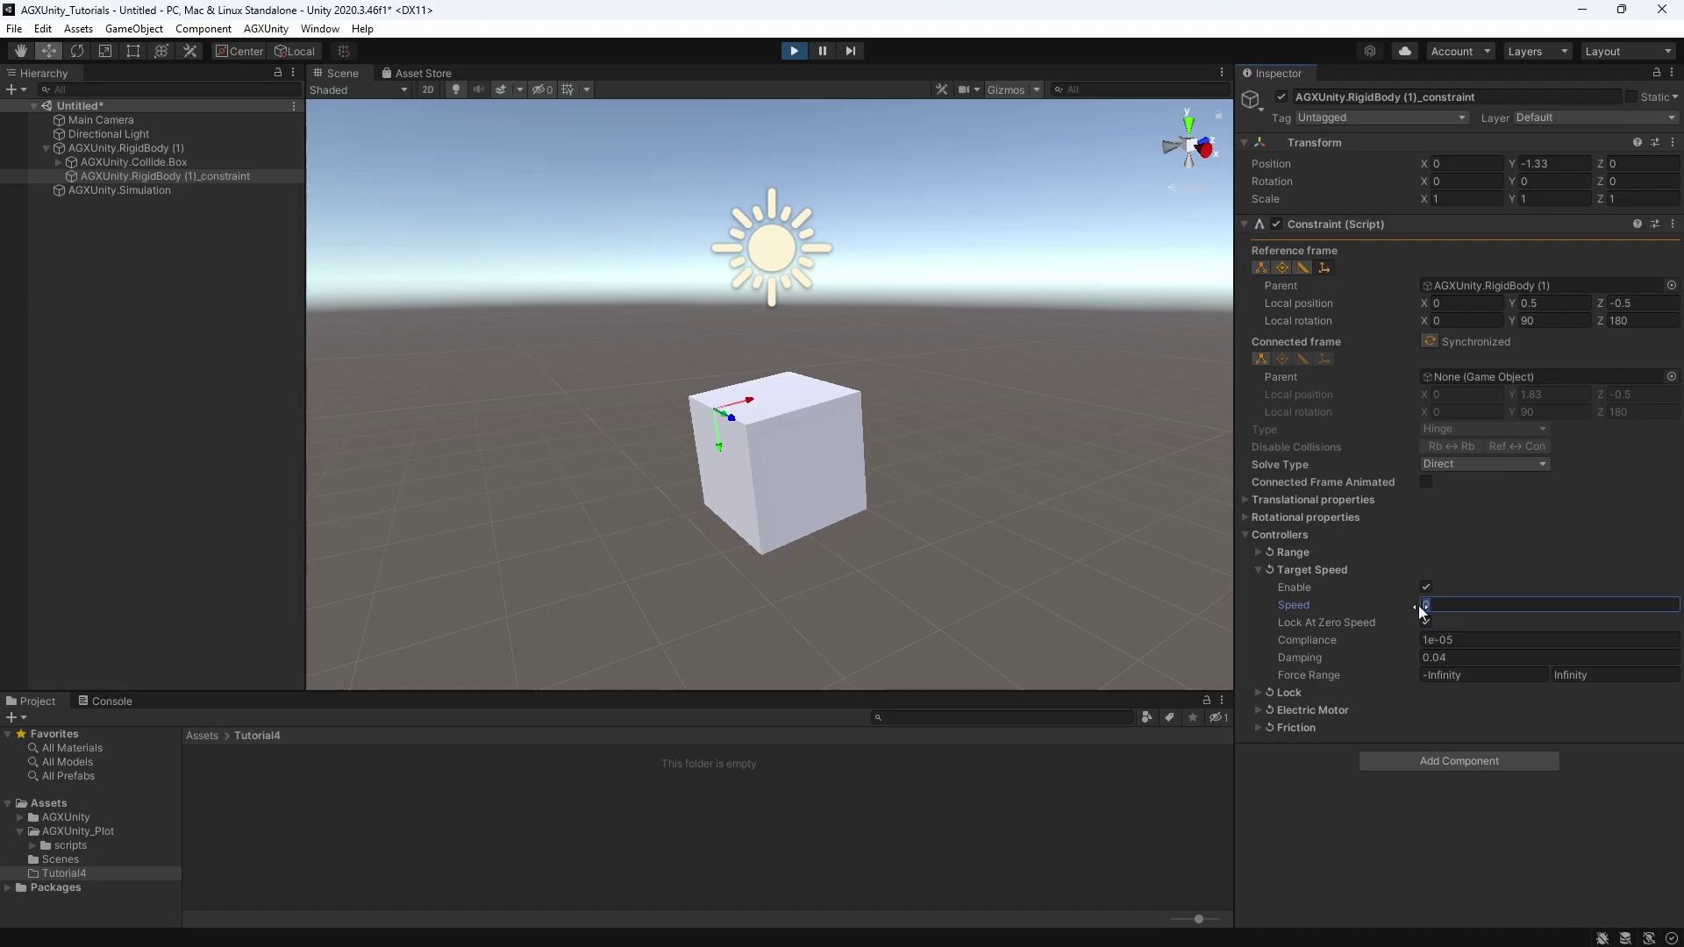
- Raise the Target Speed controller's speed to 0.47 and return it to 0 with Lock At Zero Speed enabled
key("BackSpace")
key("BackSpace")
type("47")
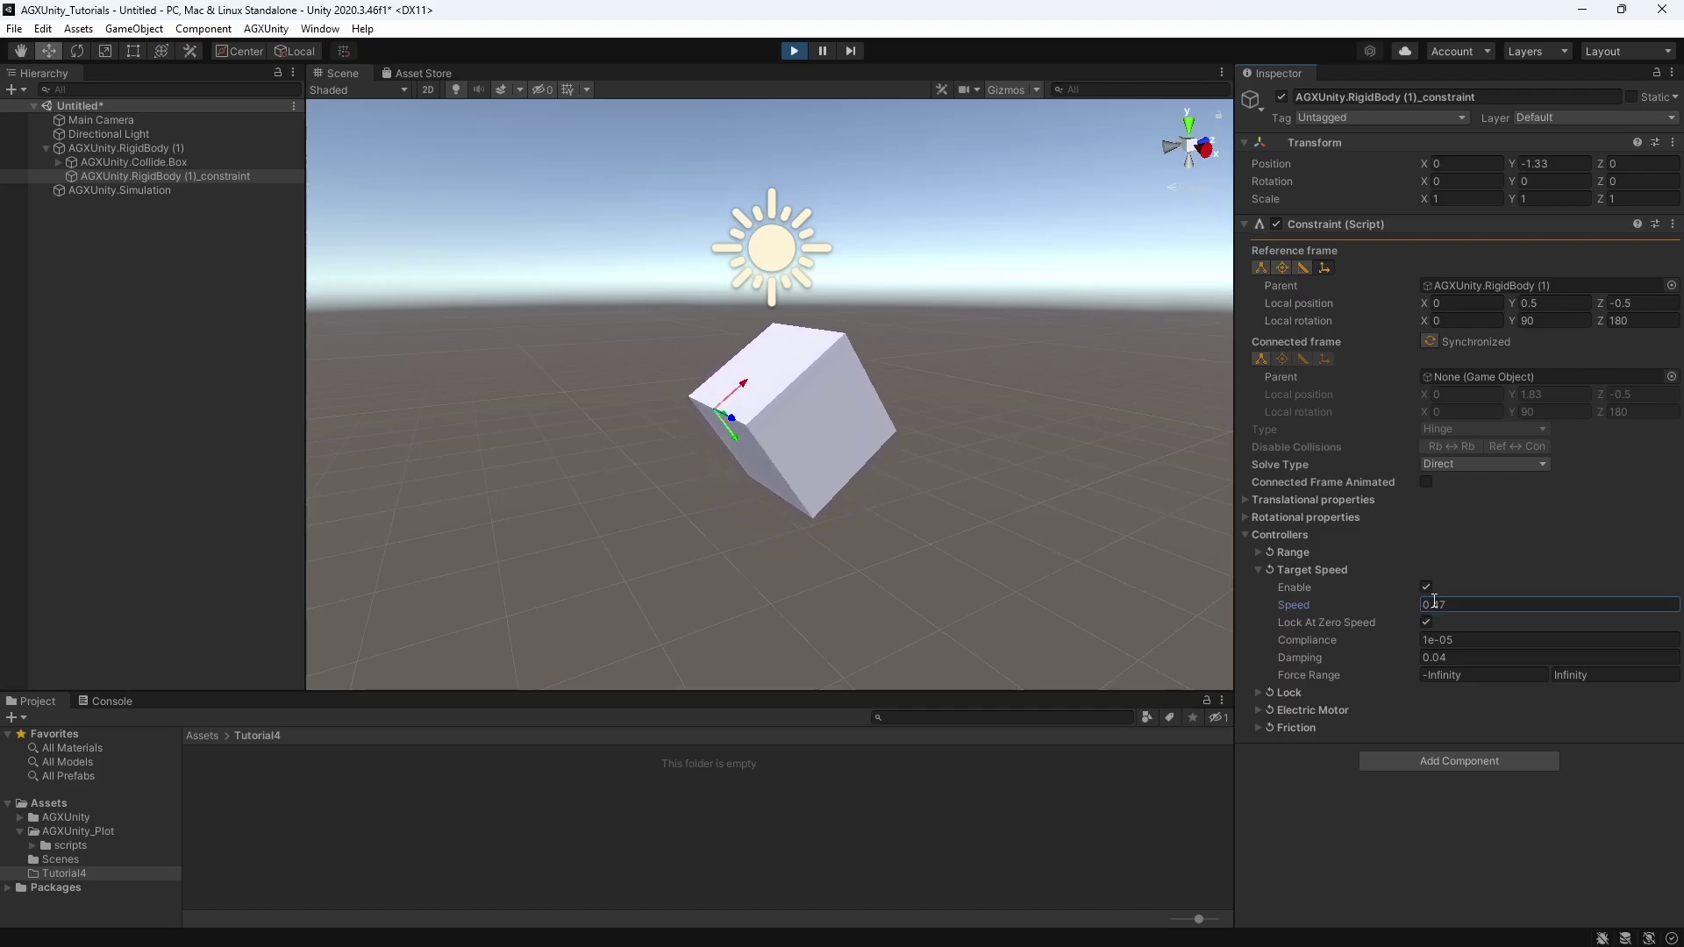
key("BackSpace")
key("BackSpace")
key("BackSpace")
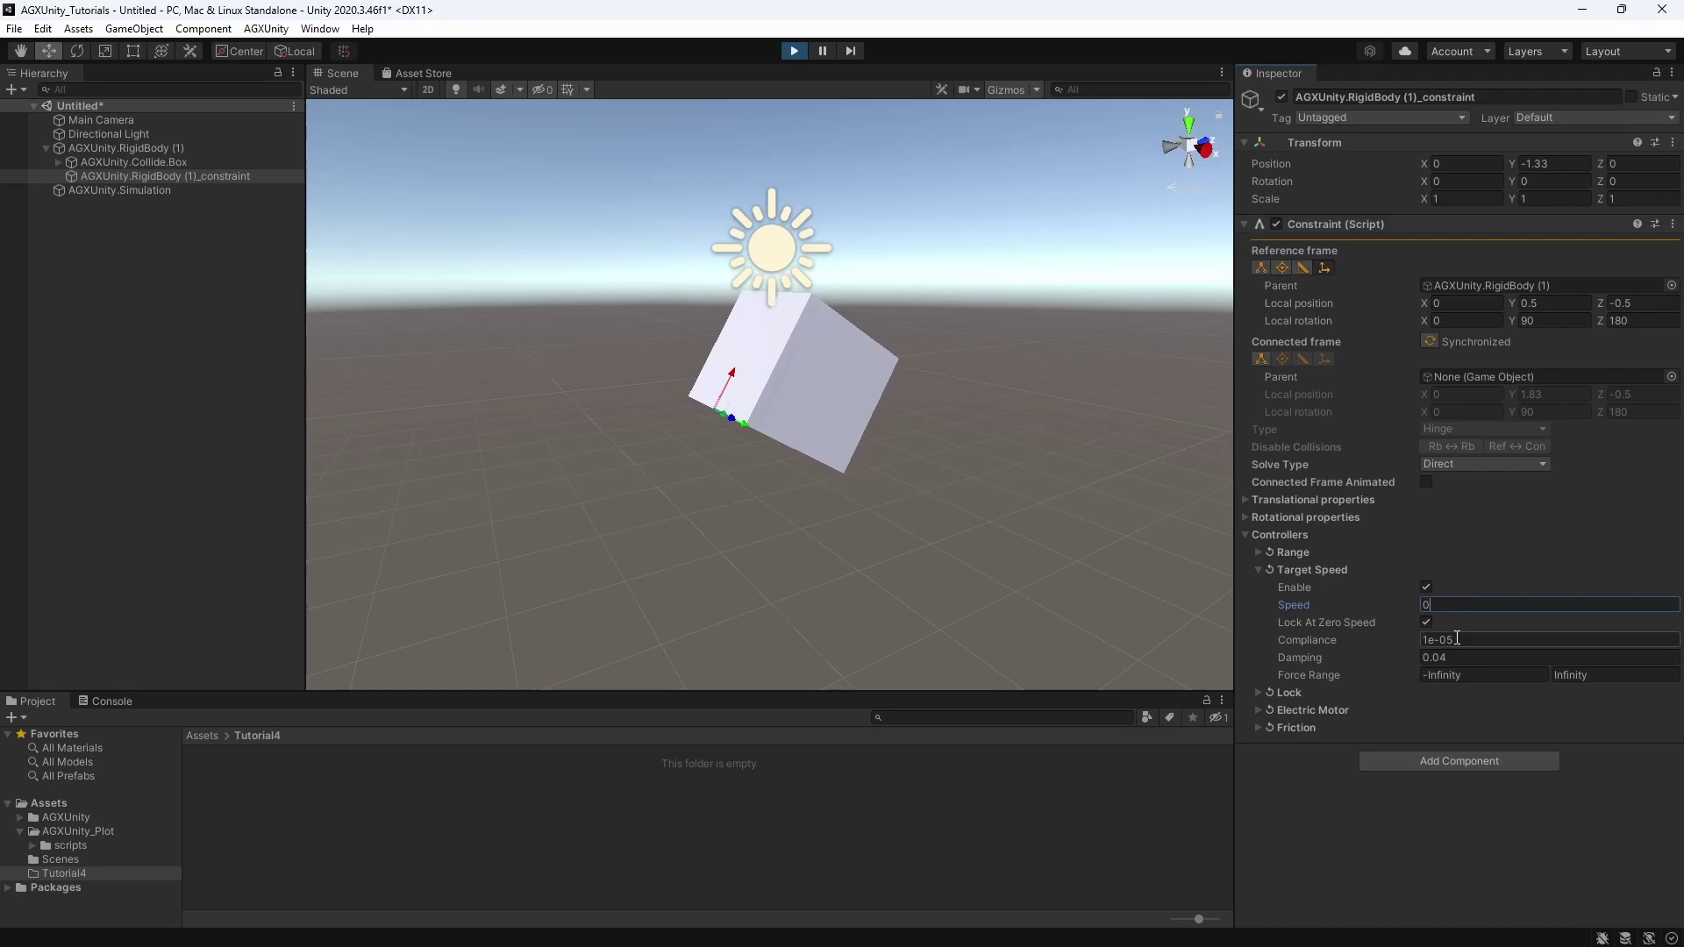
- Set the Target Speed controller's compliance to 1e-08 in the running simulation
left_click(1456, 640)
left_click(1461, 639)
key("BackSpace")
type("8")
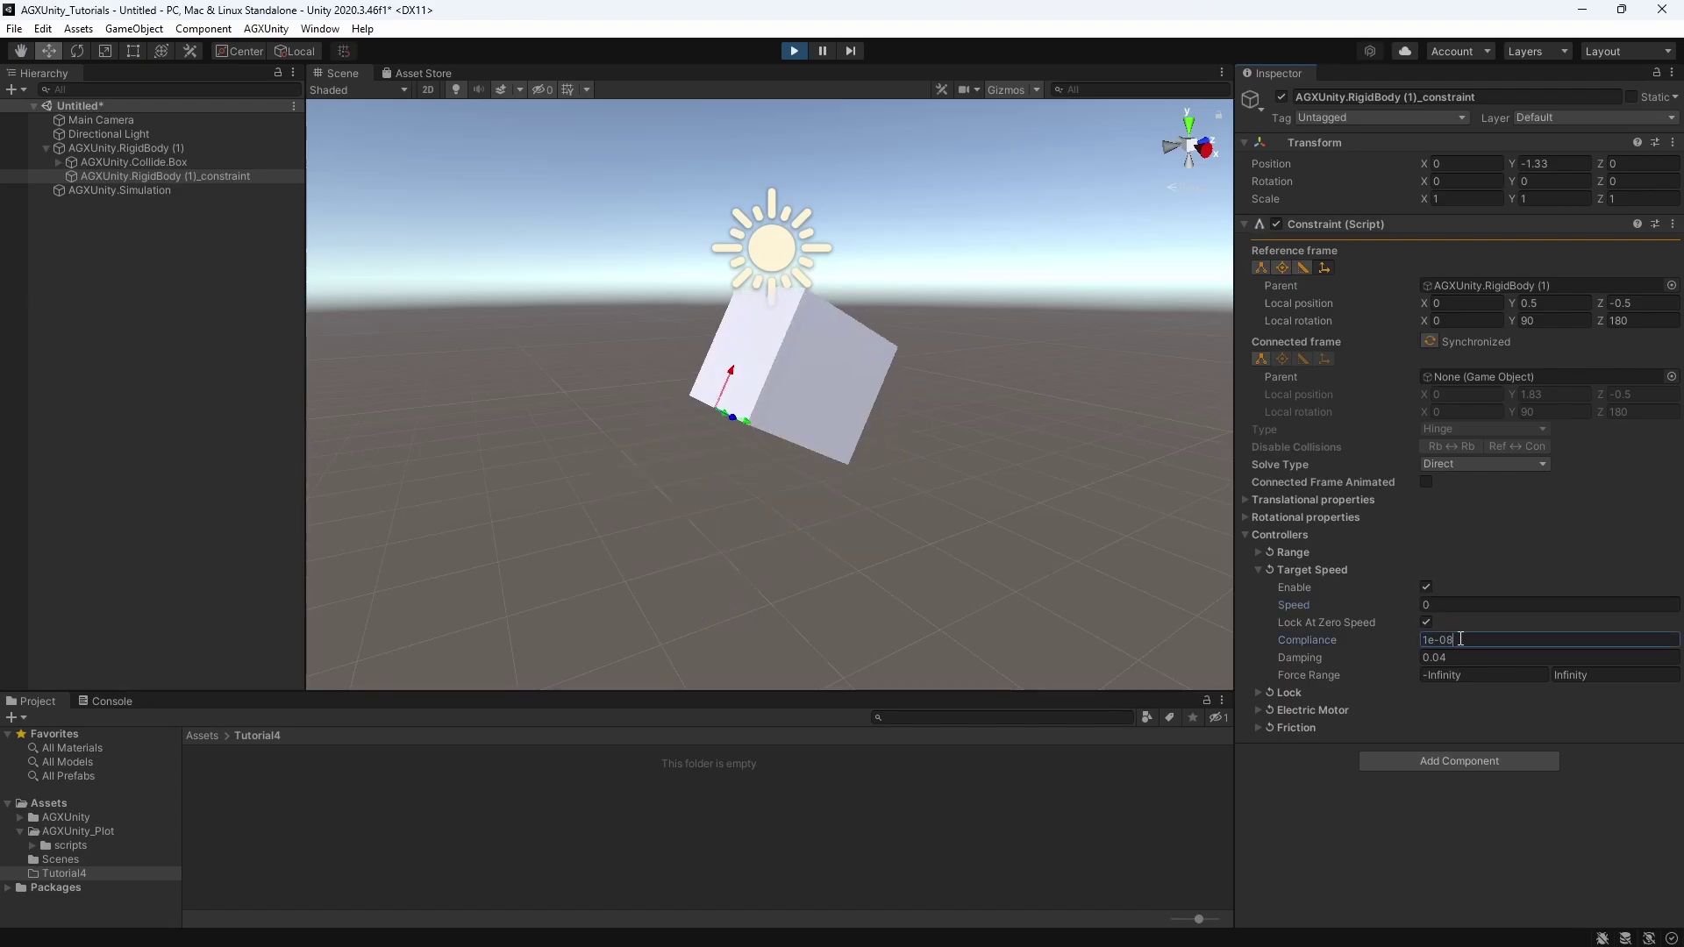
- Try Target Speed speeds including 0.34 and 0.5, return the speed to 0 and stop the simulation
left_click(1422, 605)
type("0.09")
key("BackSpace")
key("BackSpace")
type("14")
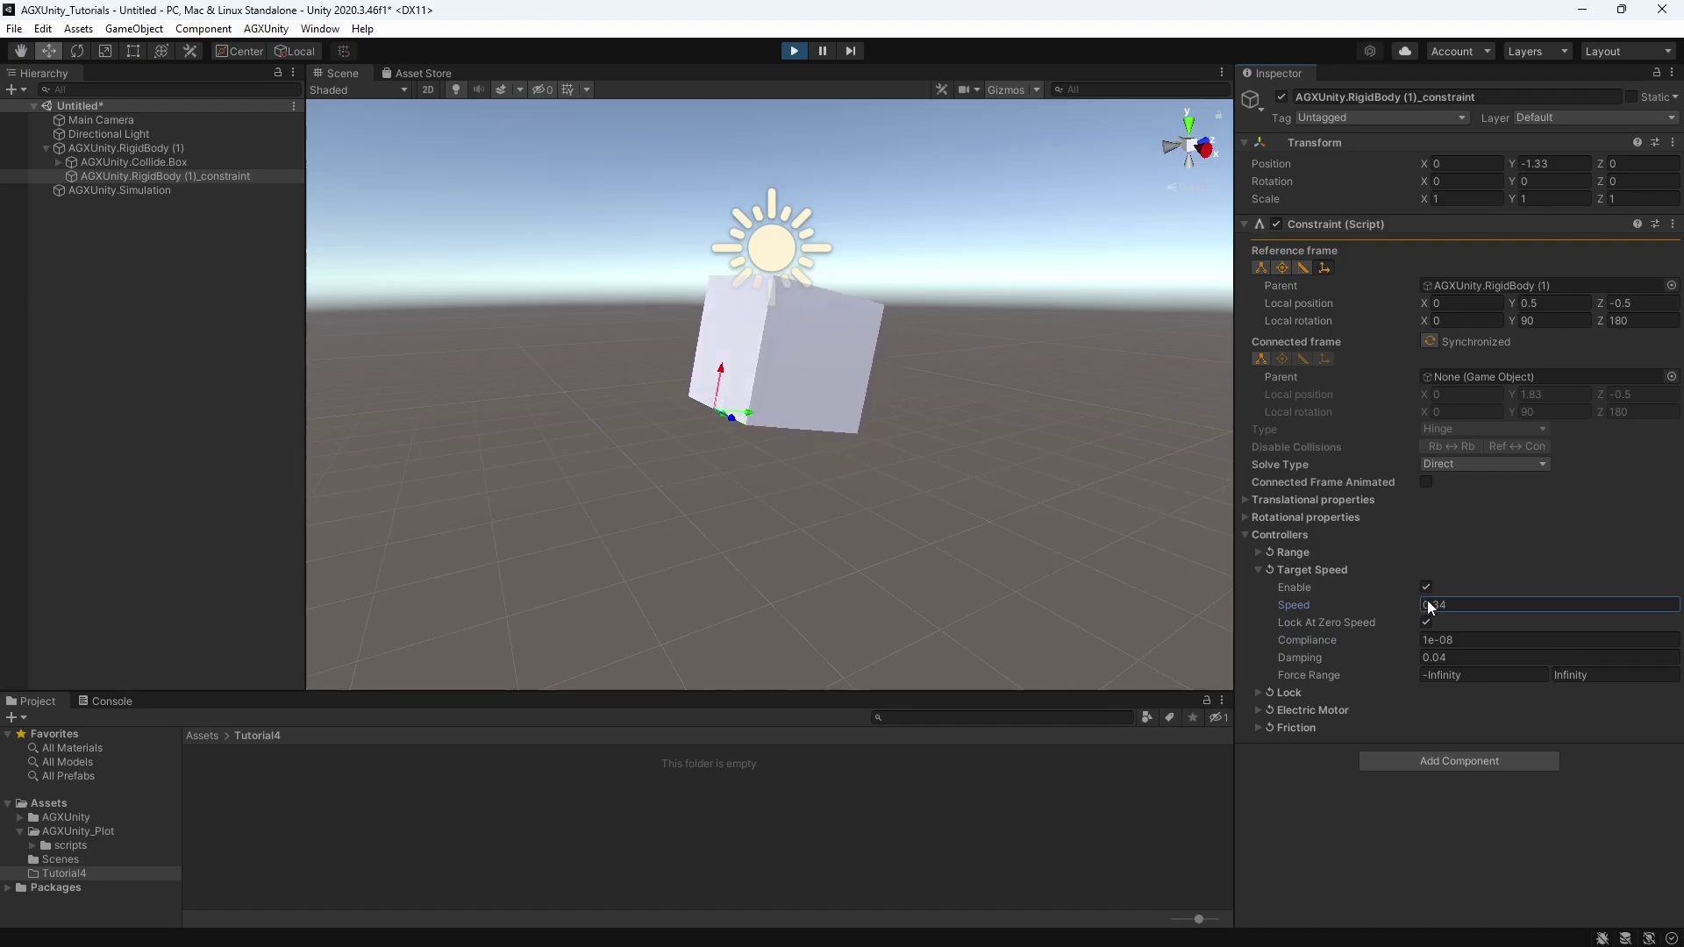
key("BackSpace")
type("5")
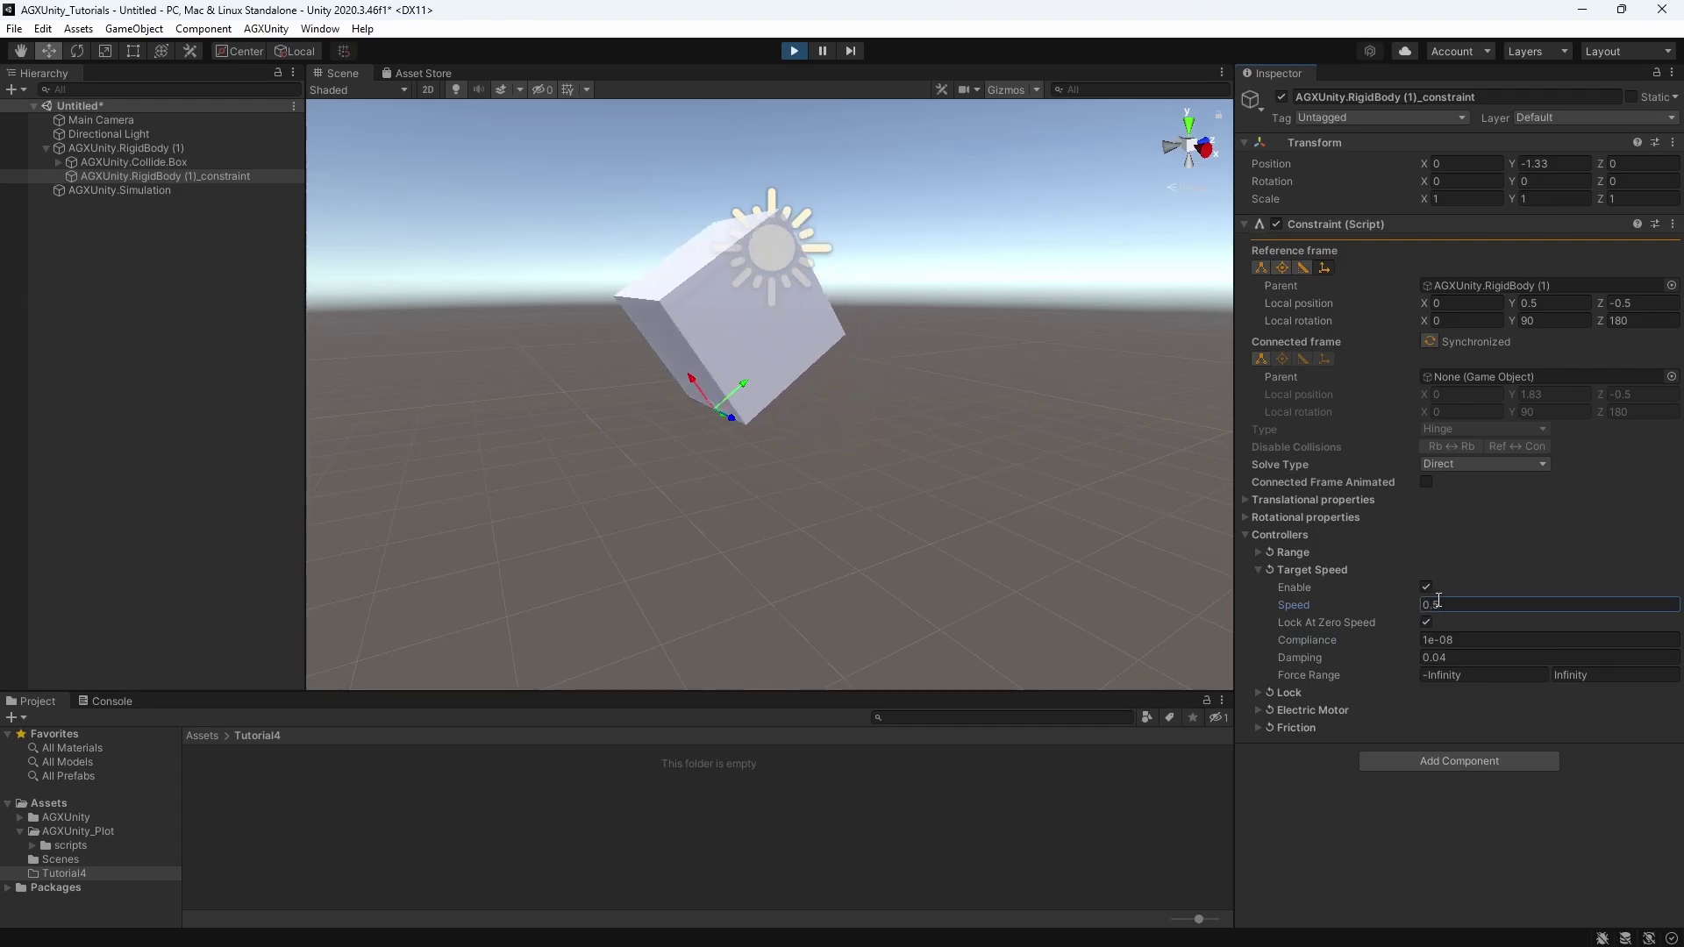
key("BackSpace")
key("BackSpace")
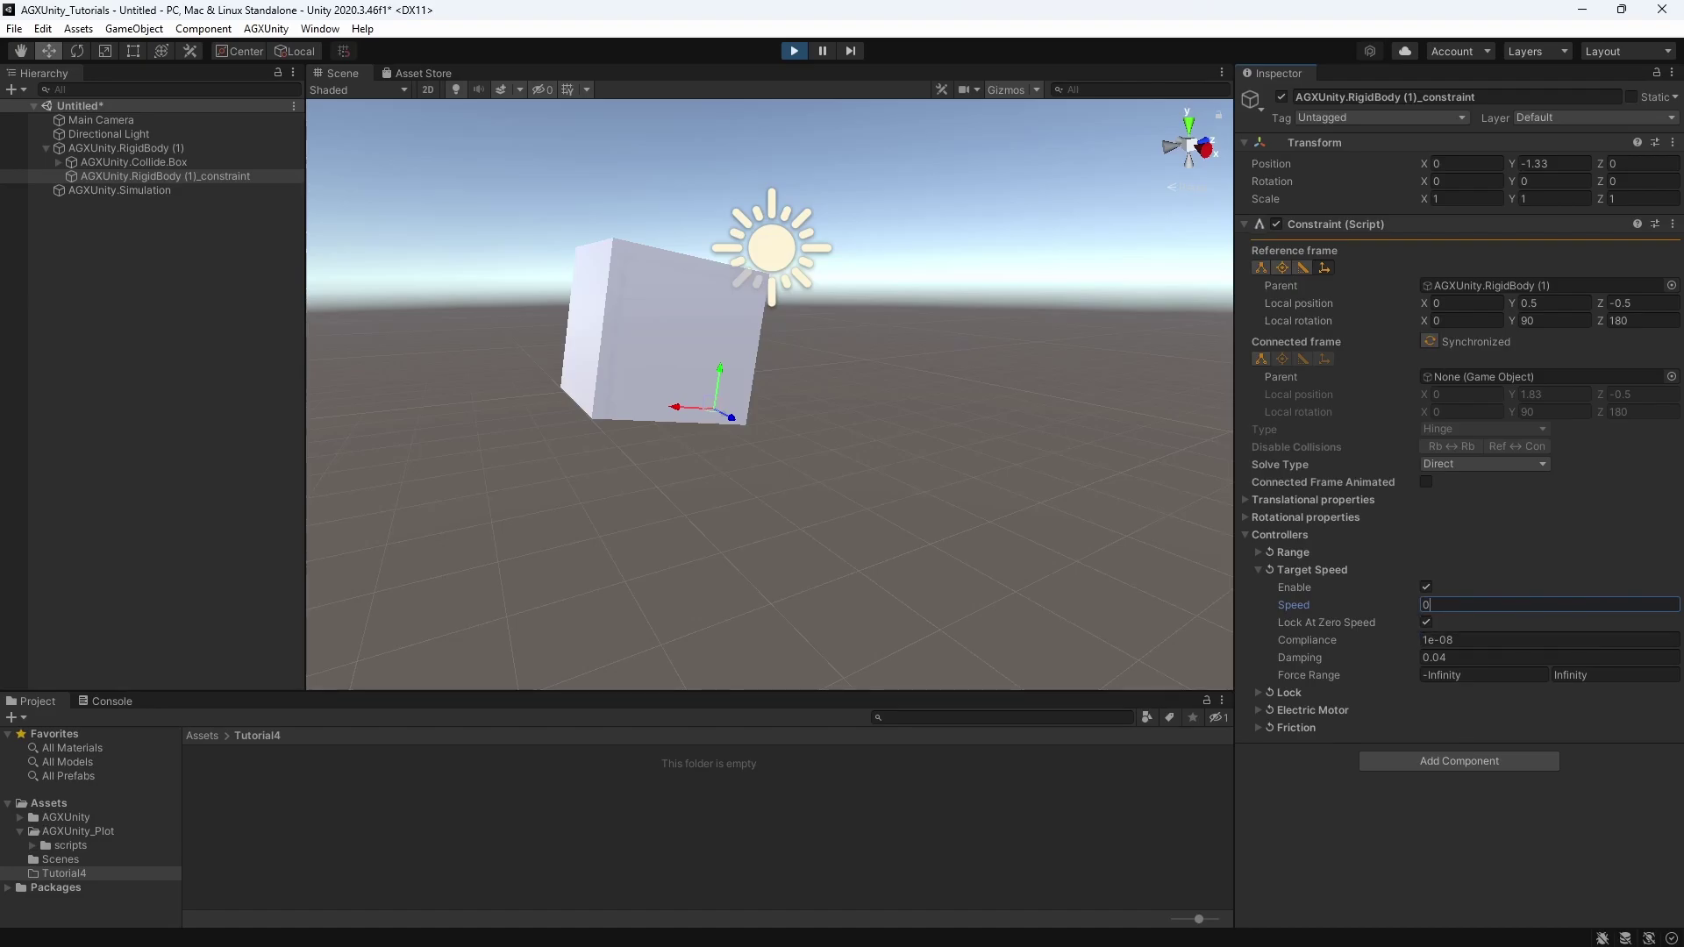
key("ctrl+p")
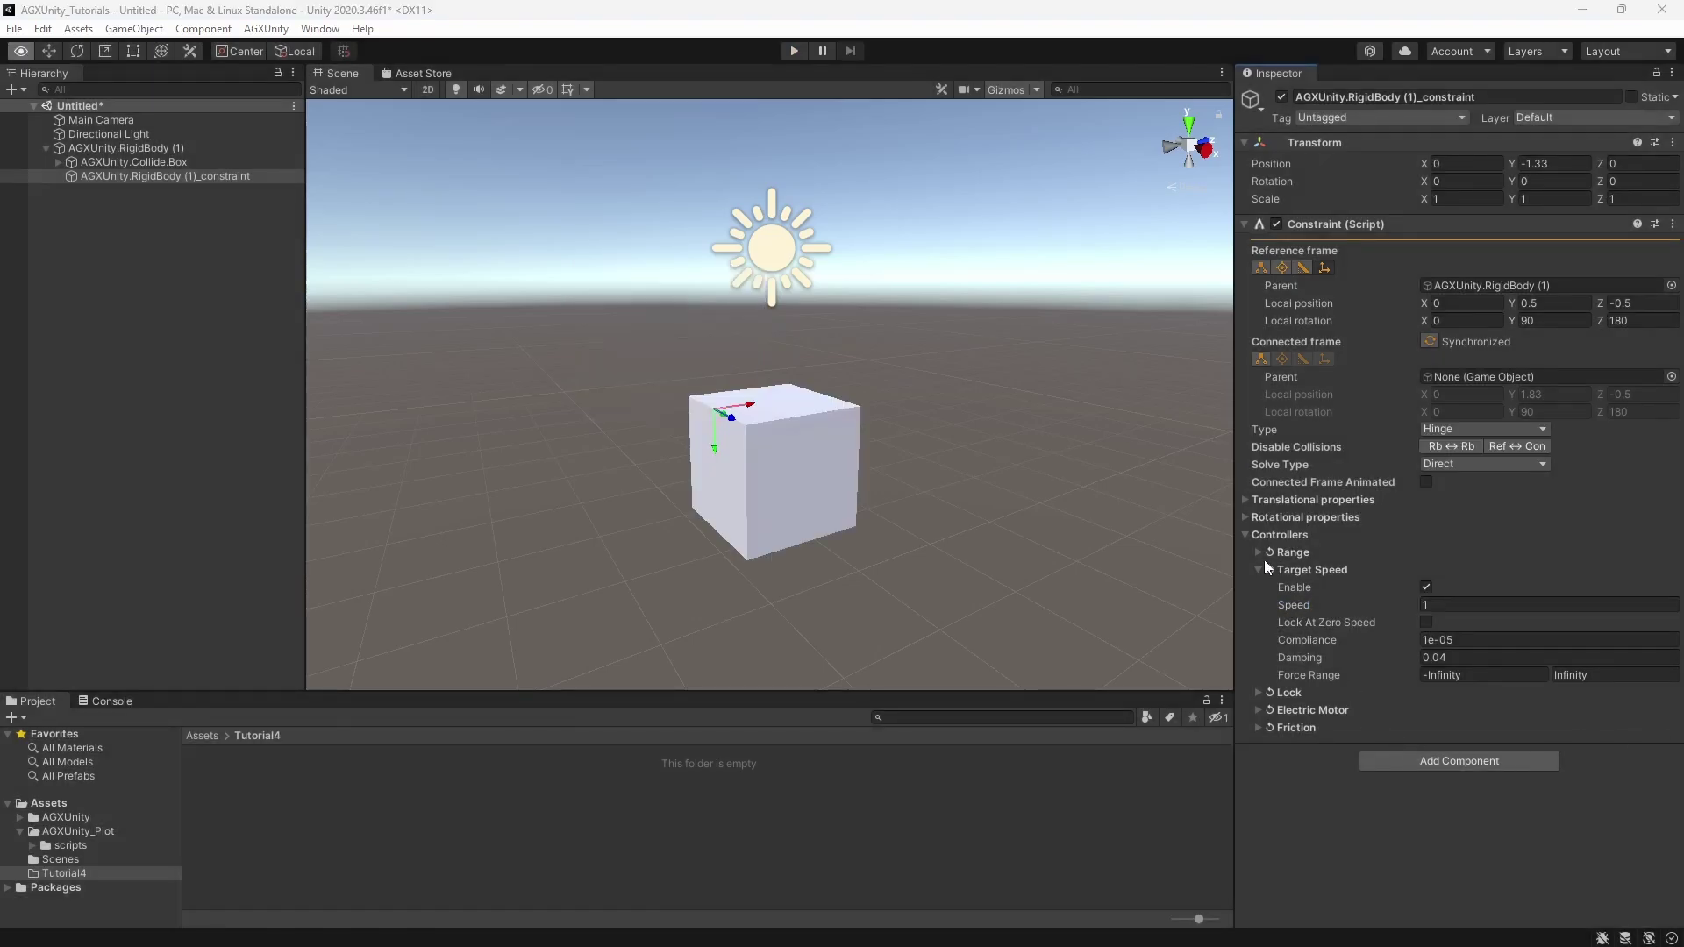
- Run the simulation, reverse the Target Speed controller's speed to -1 and stop it again
left_click(794, 50)
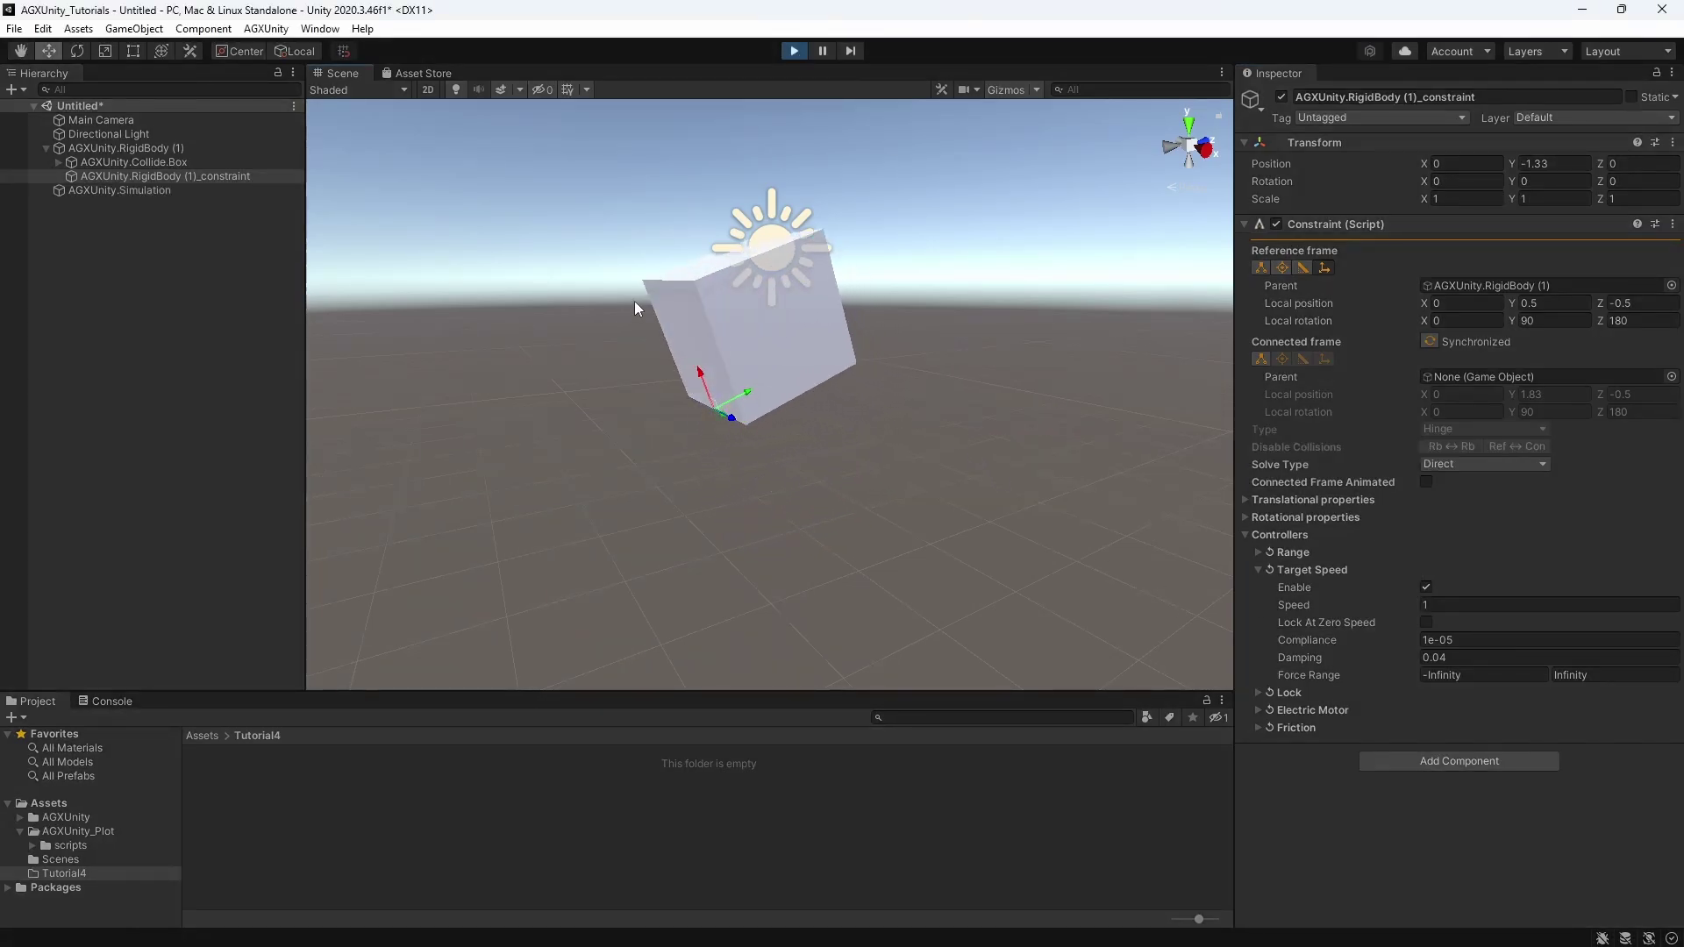
left_click(1511, 605)
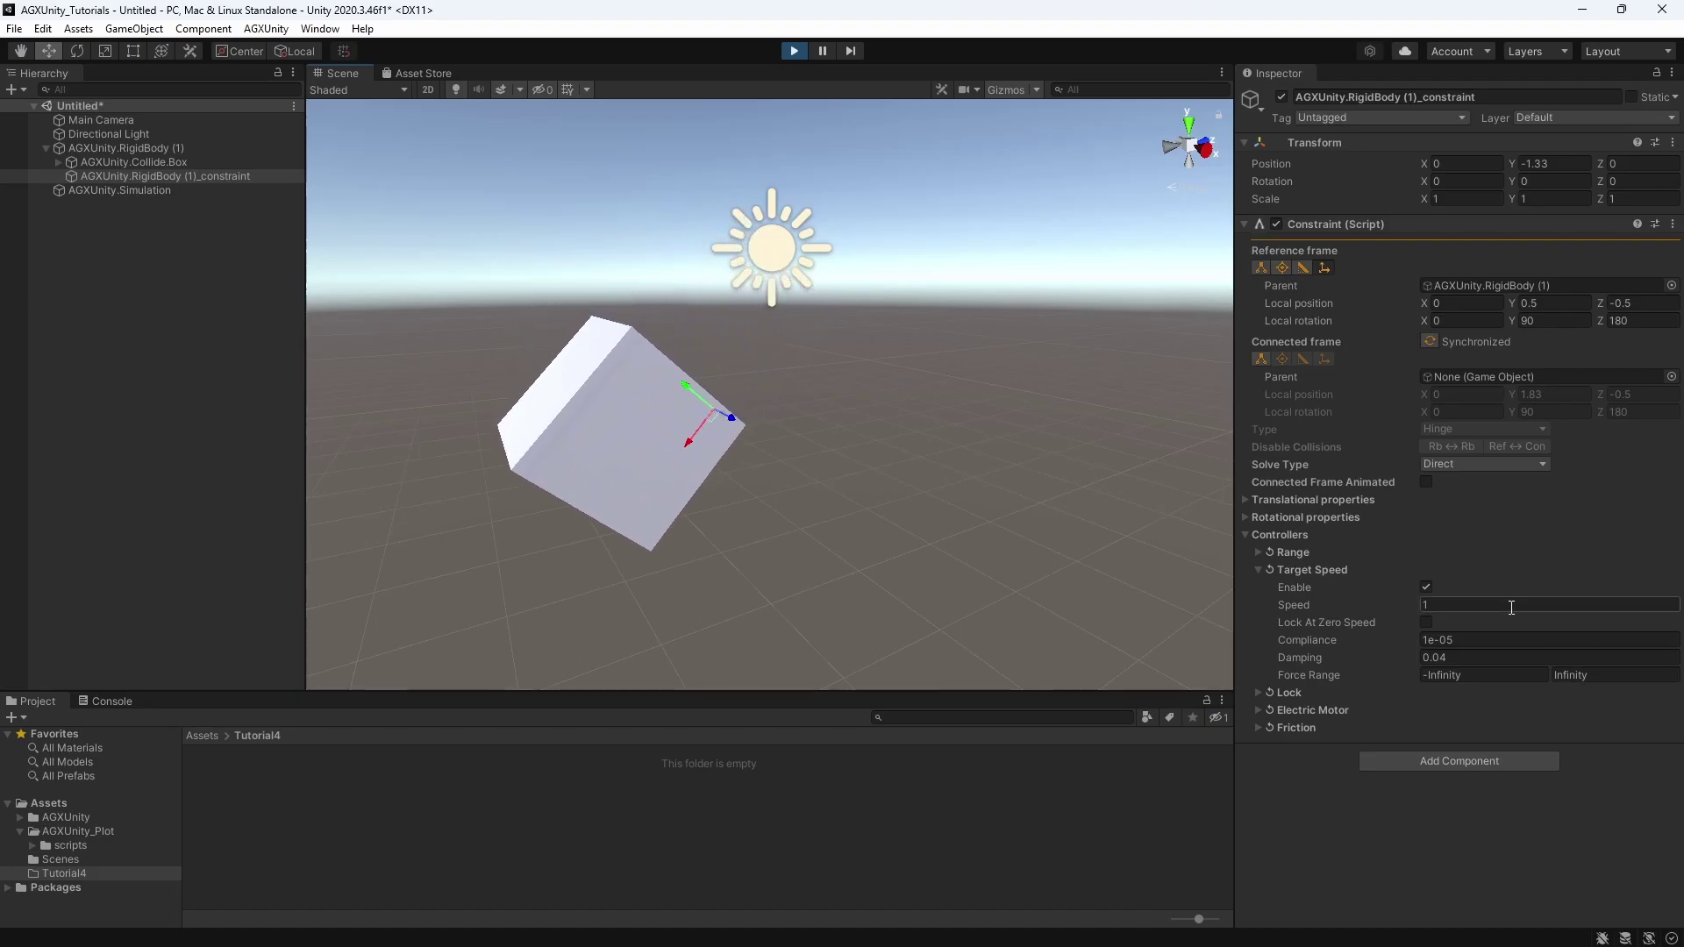
type("-")
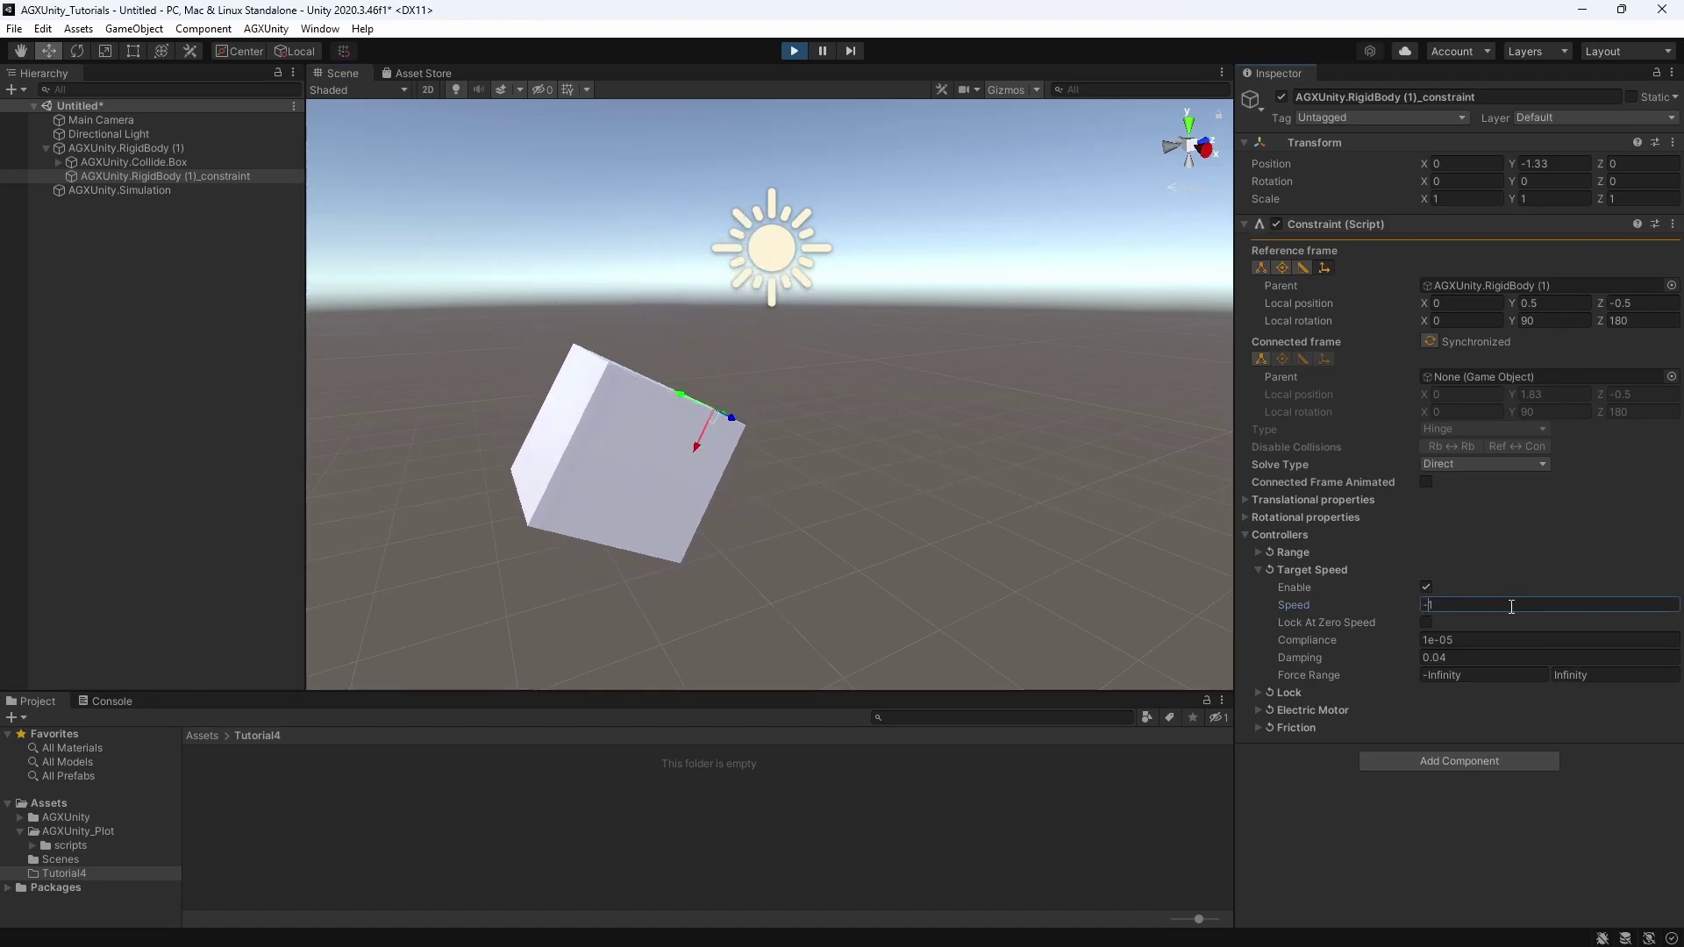
left_click(794, 51)
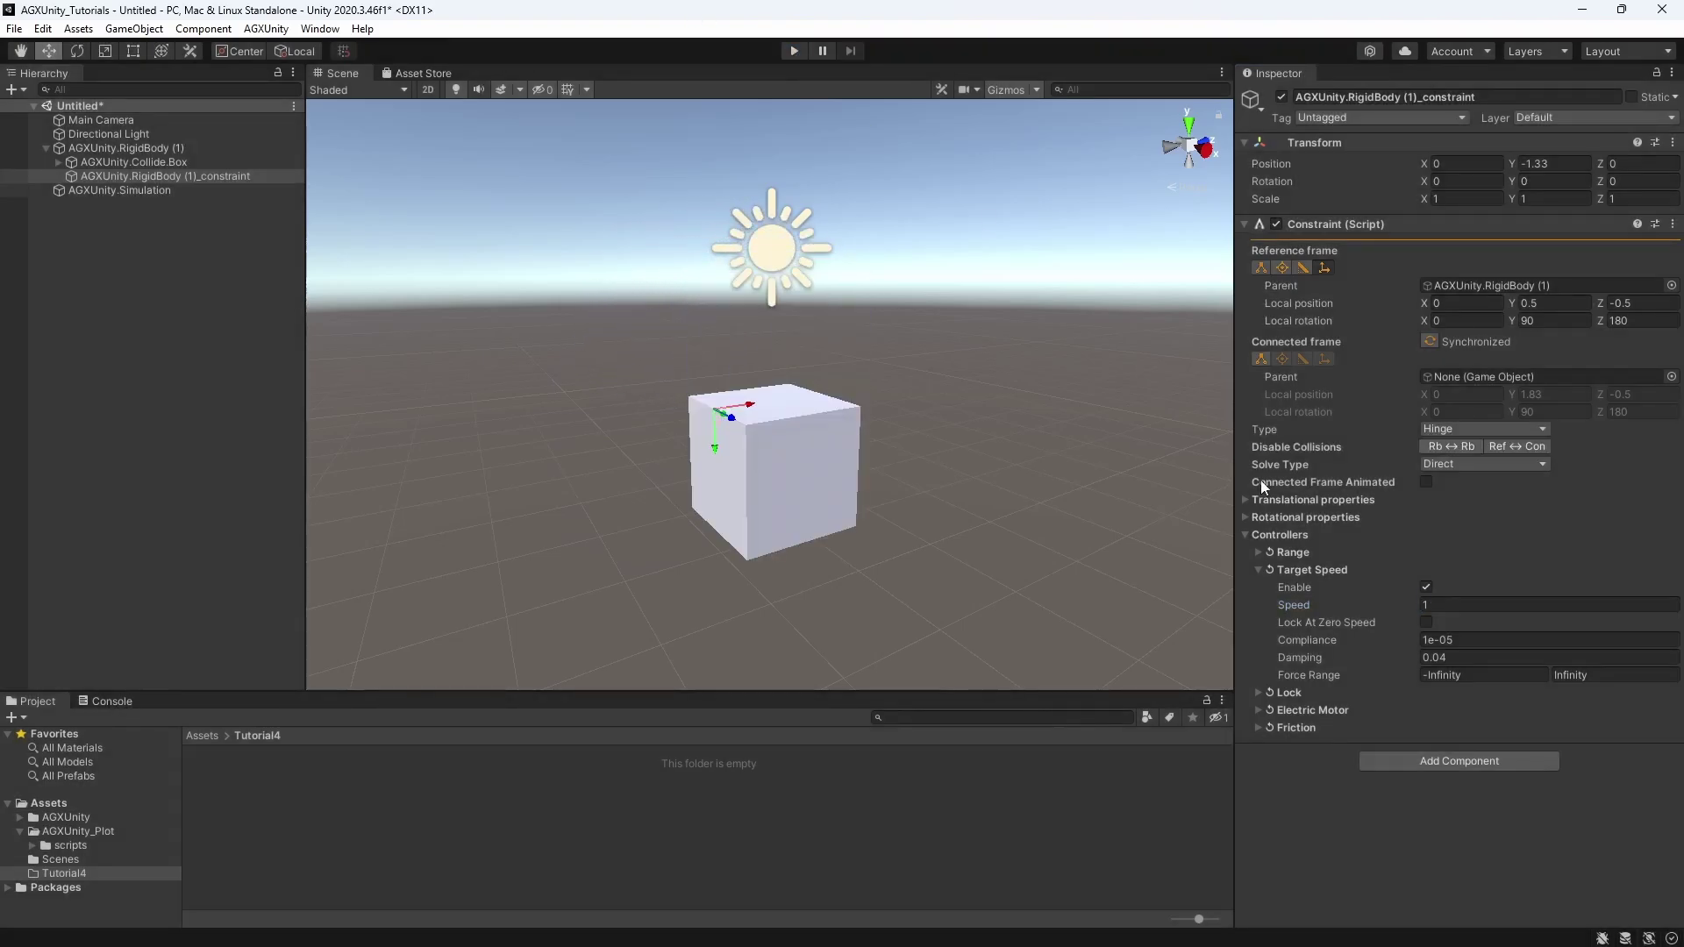
- Set the Range controller's limits to -2 and 2 and start the simulation
left_click(1257, 552)
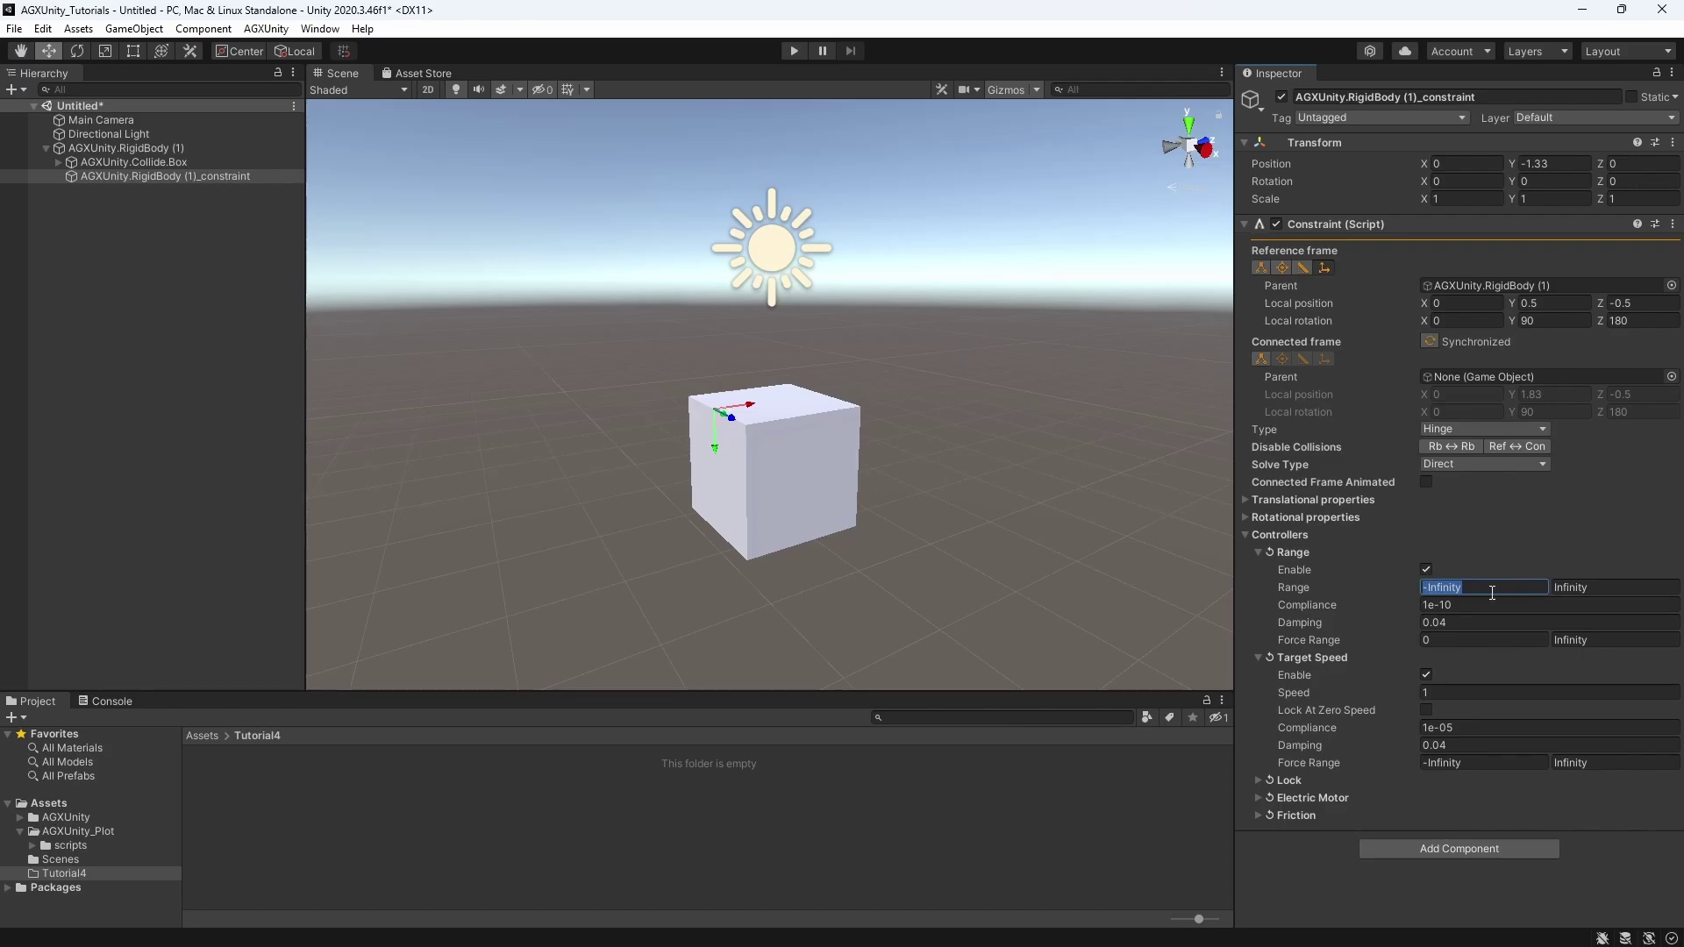
type("-2")
key("Tab")
type("2")
left_click(792, 50)
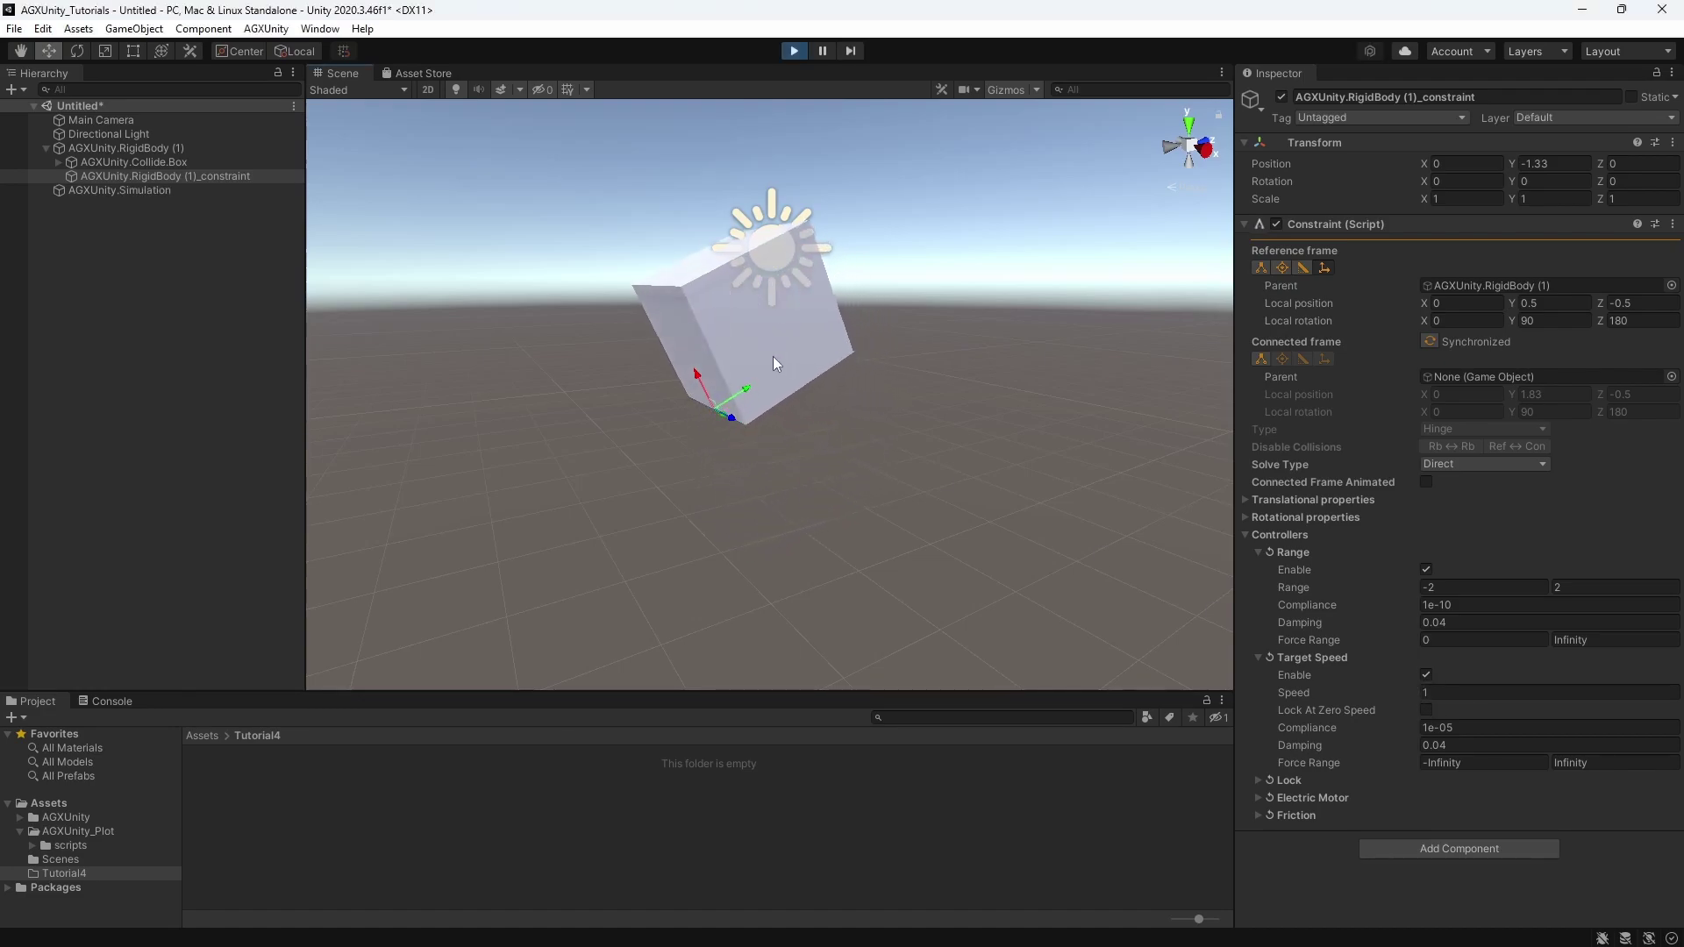
- Set the Target Speed speed to -1 in the running simulation and inspect the Range controller's compliance and force range
left_click(1503, 693)
type("-1")
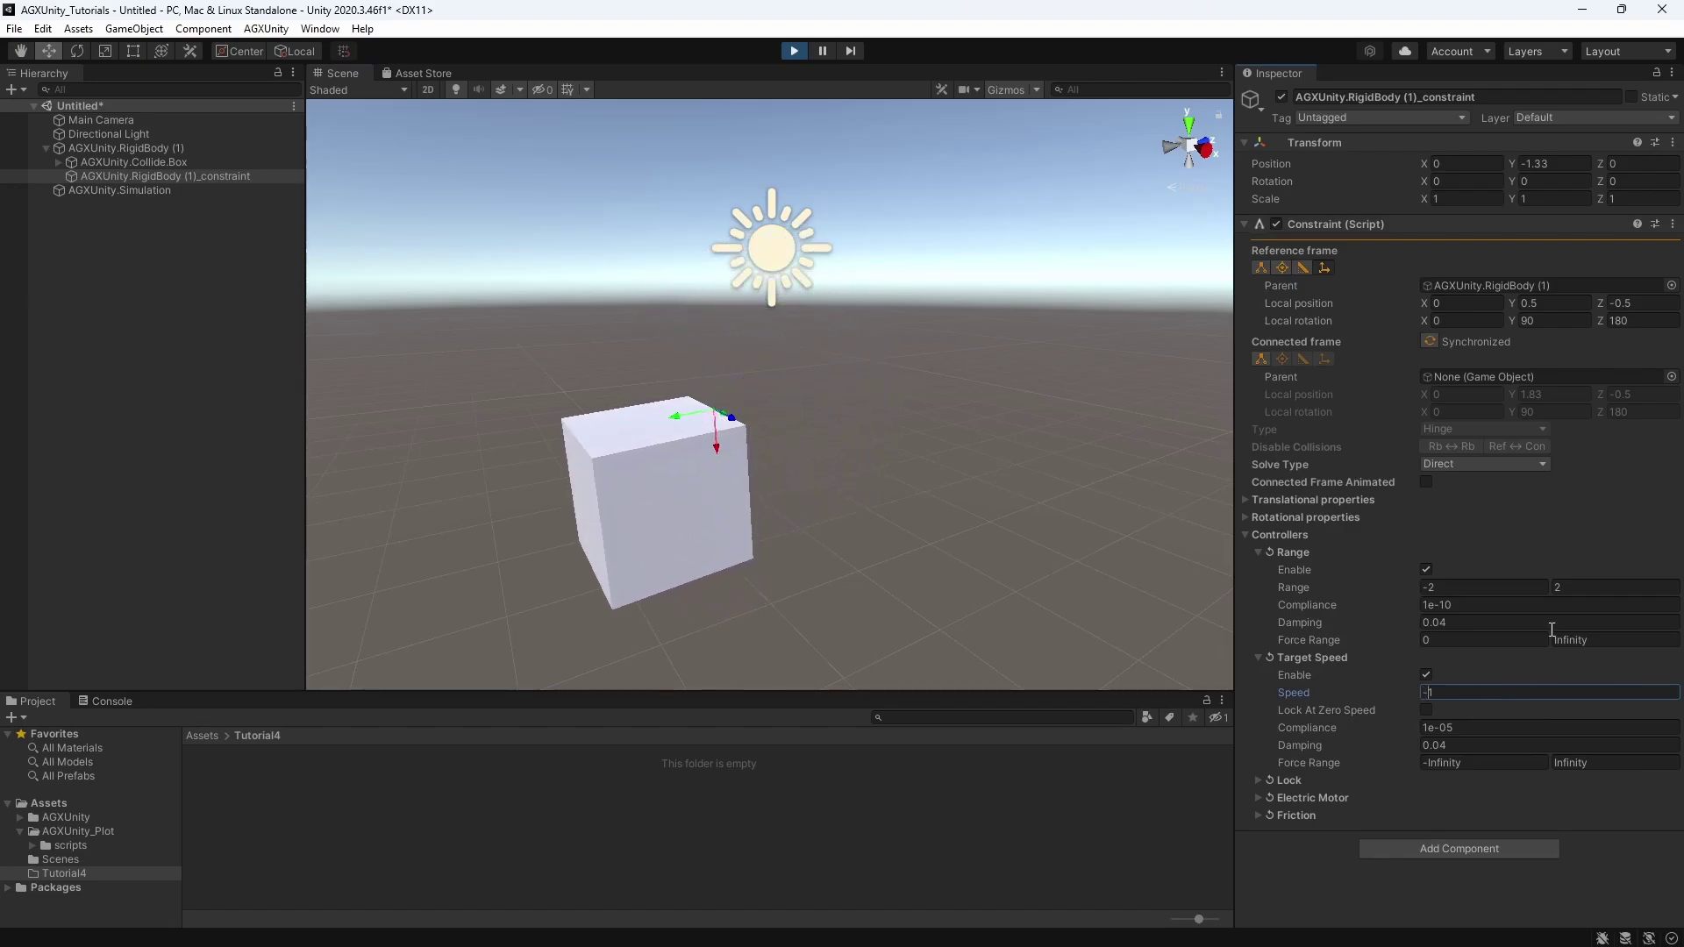
left_click(1466, 603)
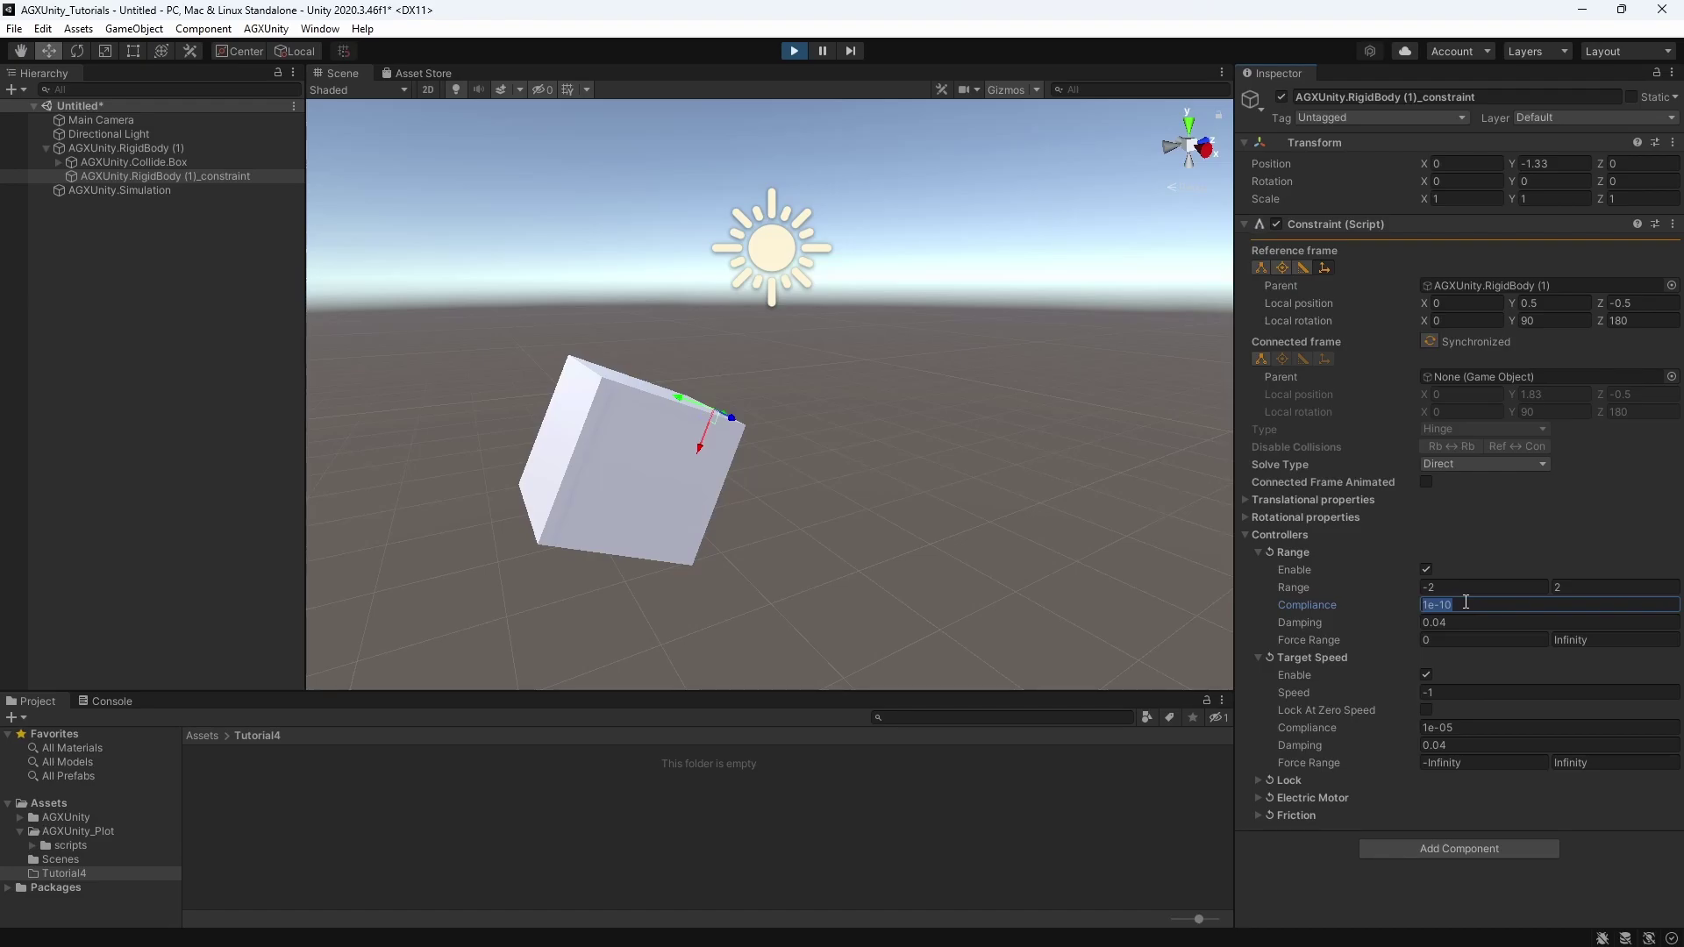
left_click(1648, 645)
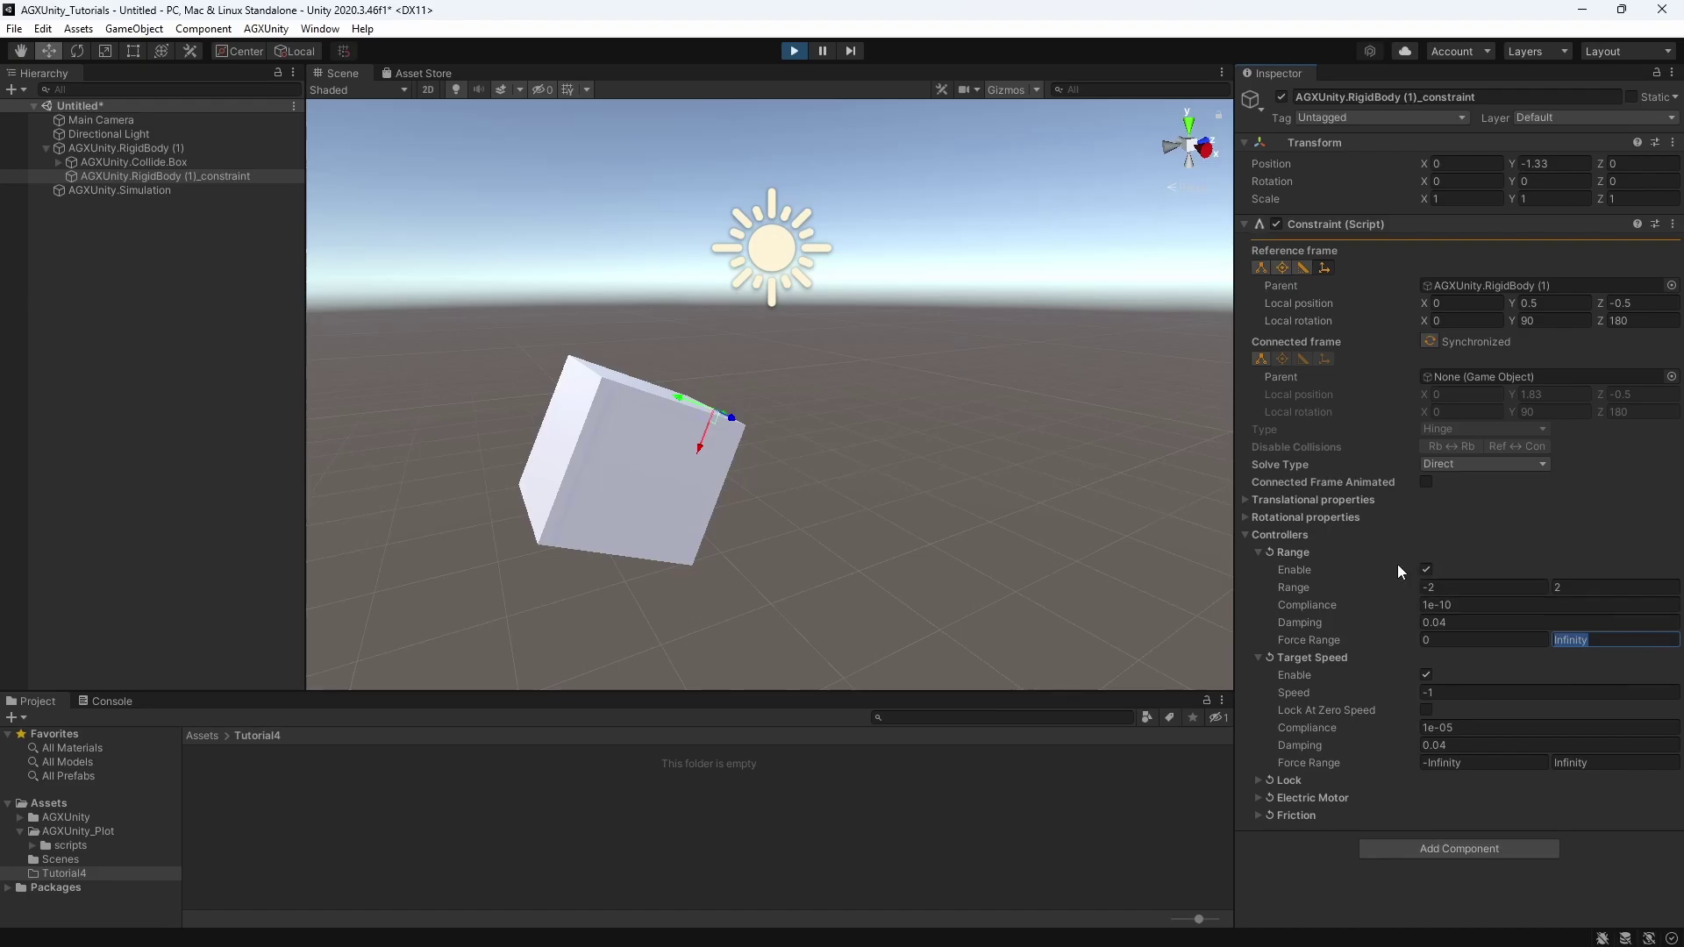
- Collapse the Range and Target Speed controller settings and expand the Lock controller
left_click(1256, 552)
left_click(1256, 570)
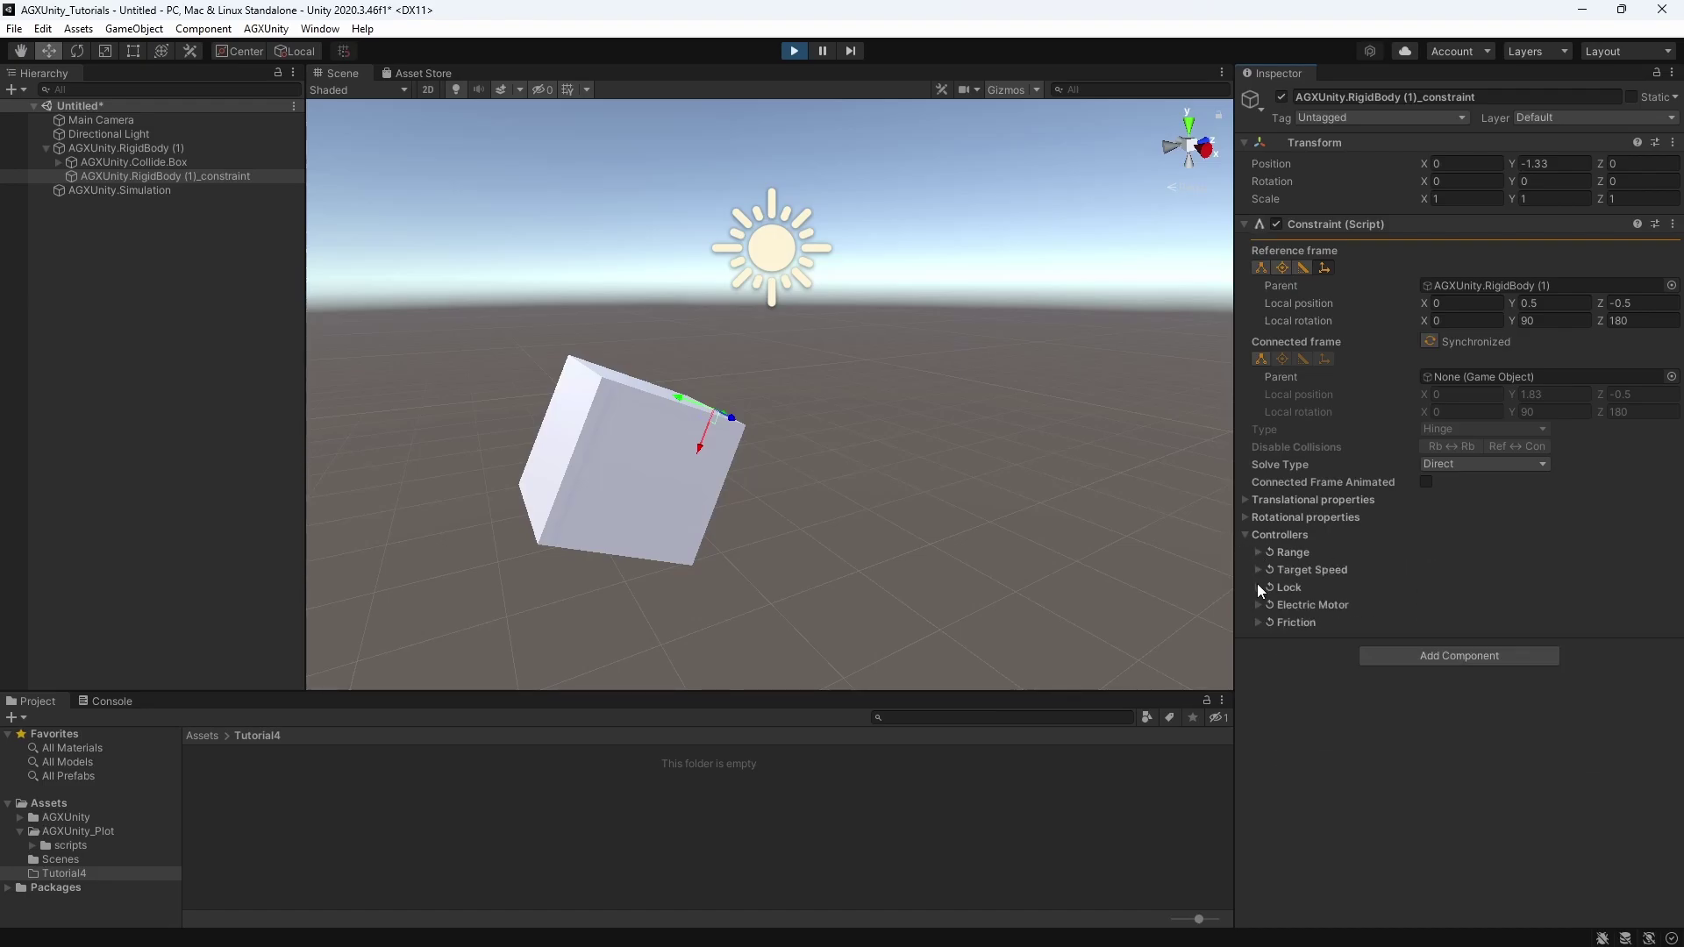
left_click(1257, 587)
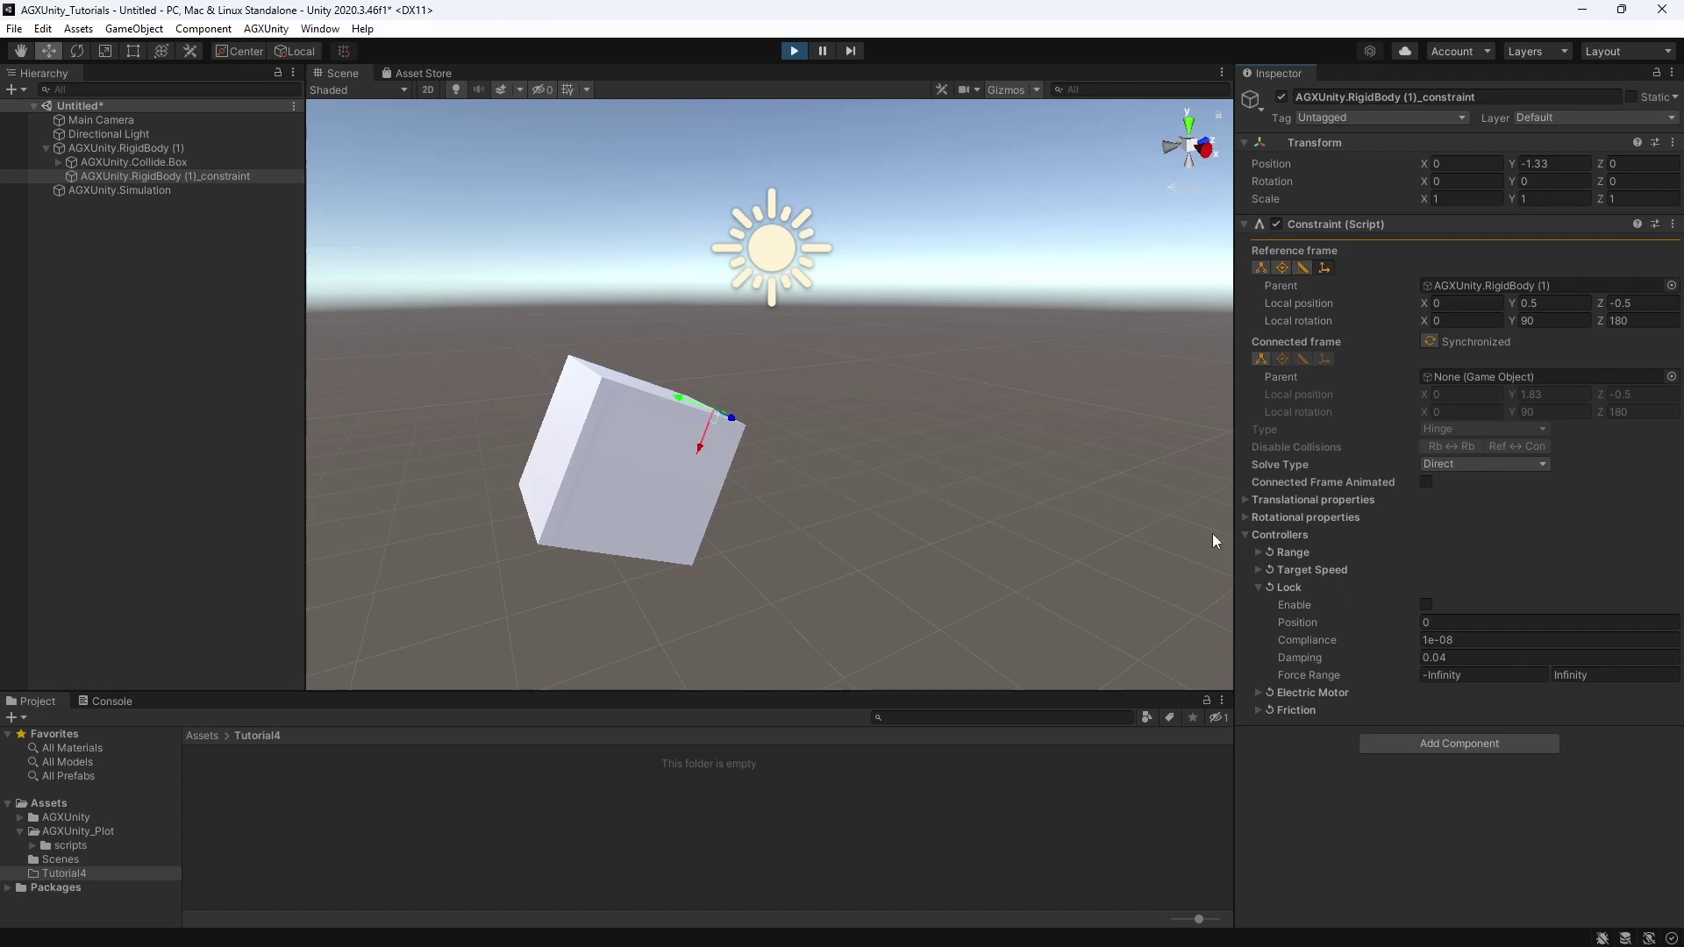
- Disable the Range controller in the running simulation and stop the simulation
left_click(1259, 553)
left_click(1428, 568)
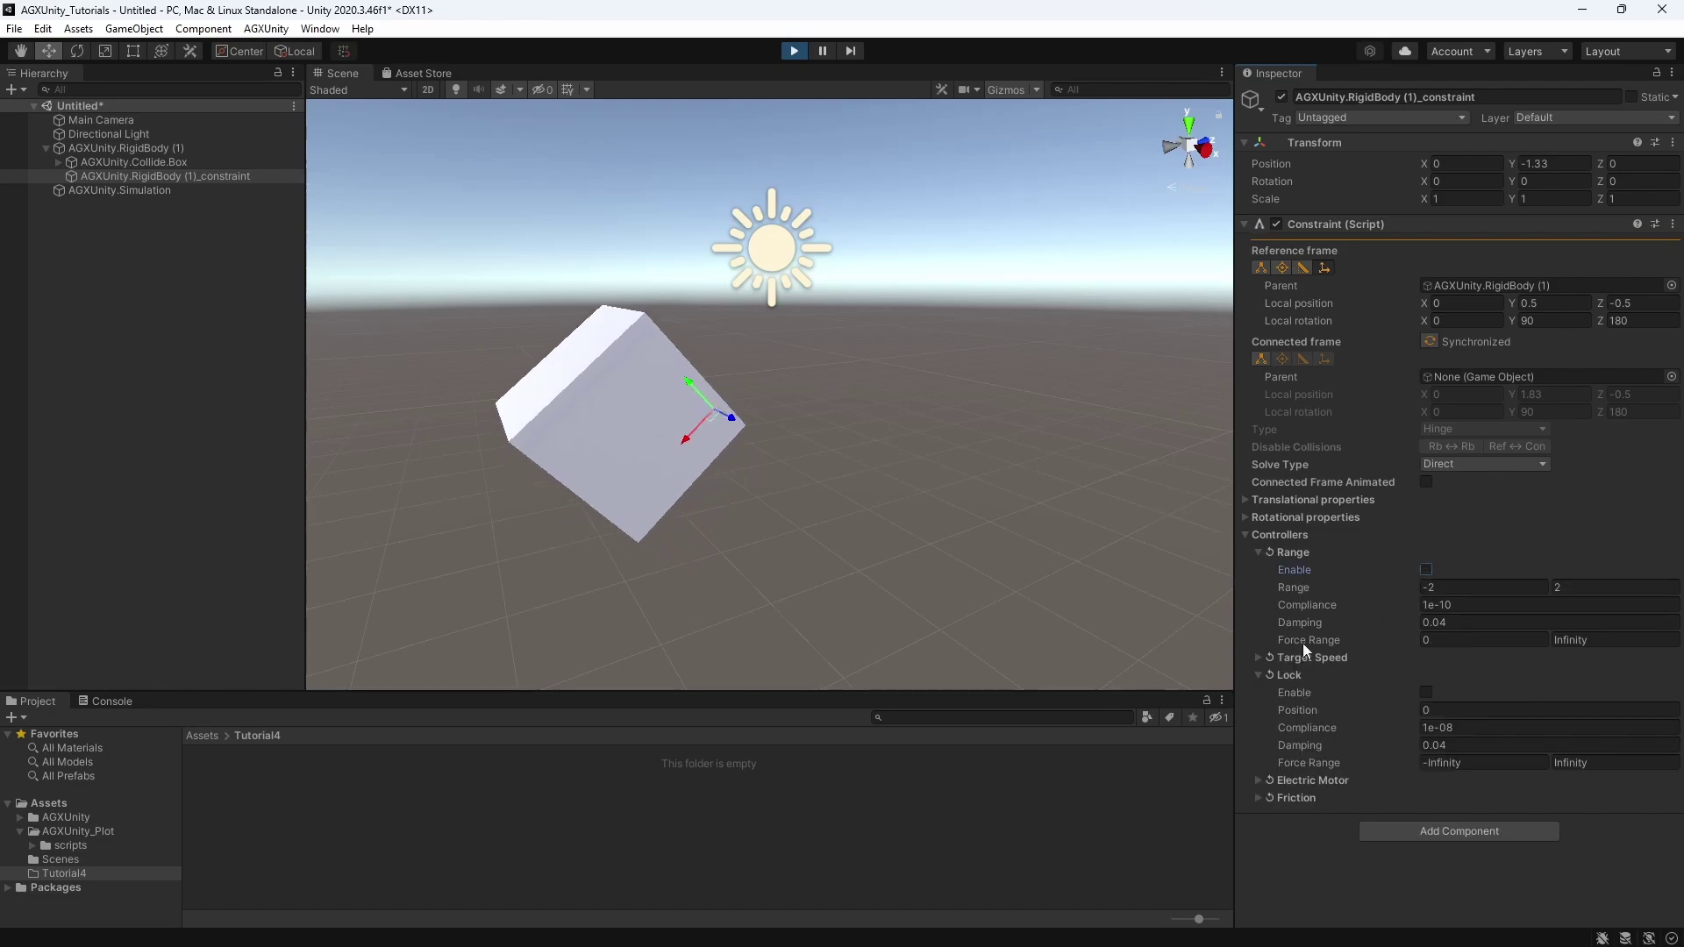
left_click(796, 50)
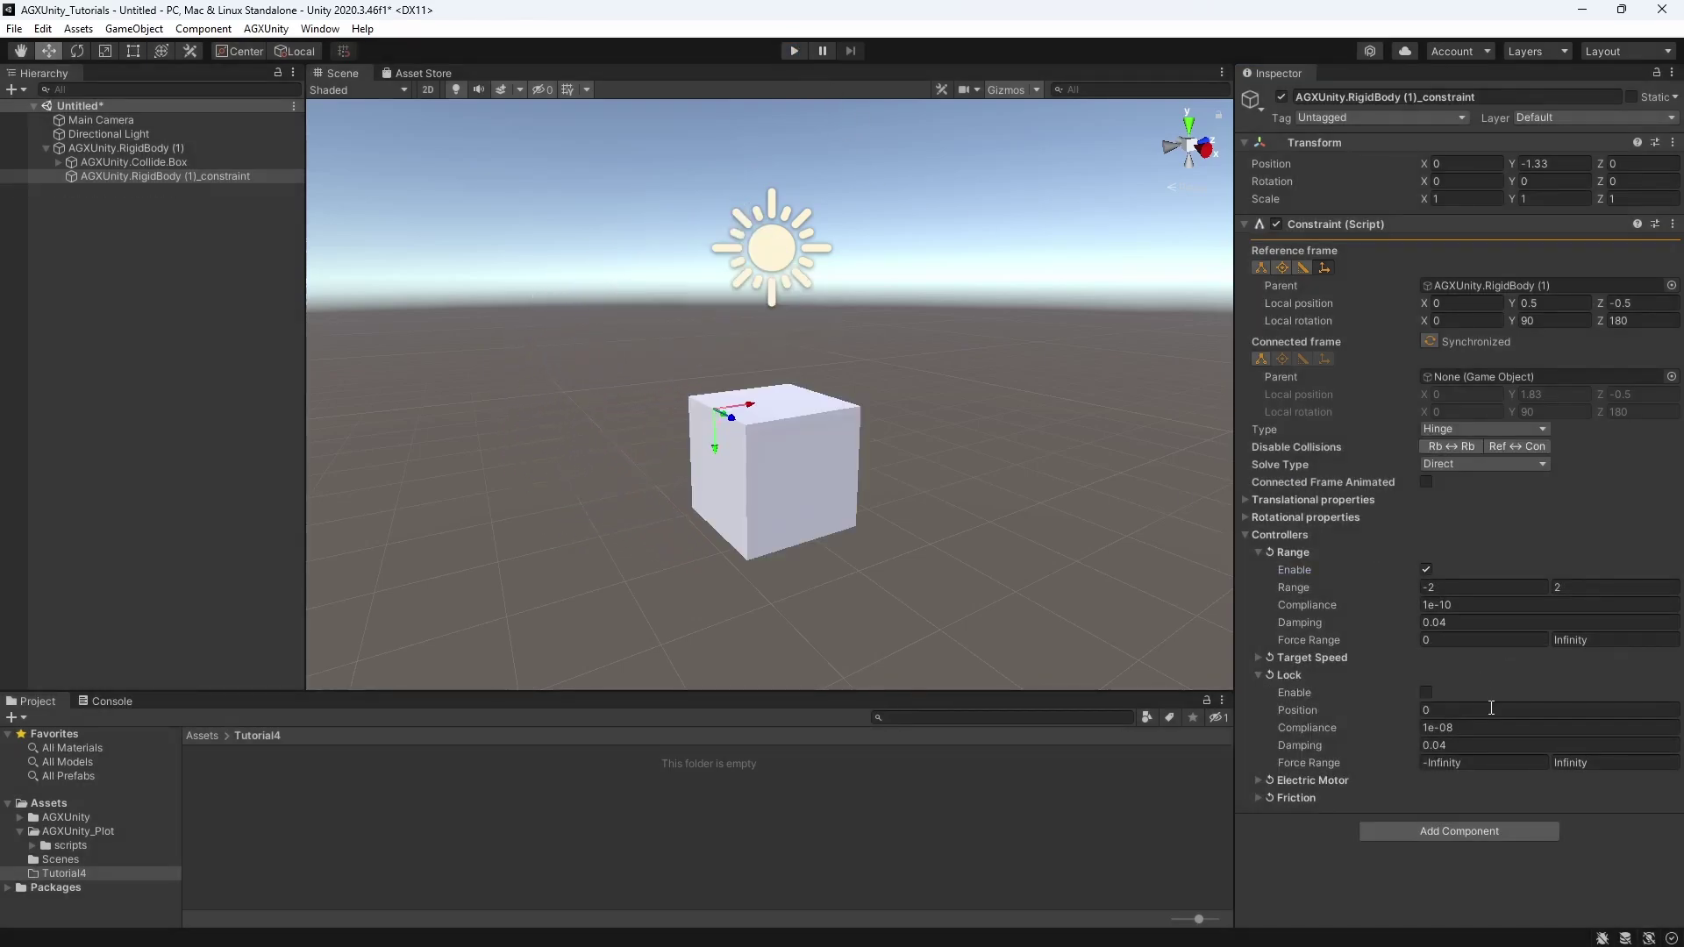
- Disable both the Range and the Target Speed controllers of the hinge constraint
left_click(1426, 570)
left_click(1260, 657)
left_click(1425, 675)
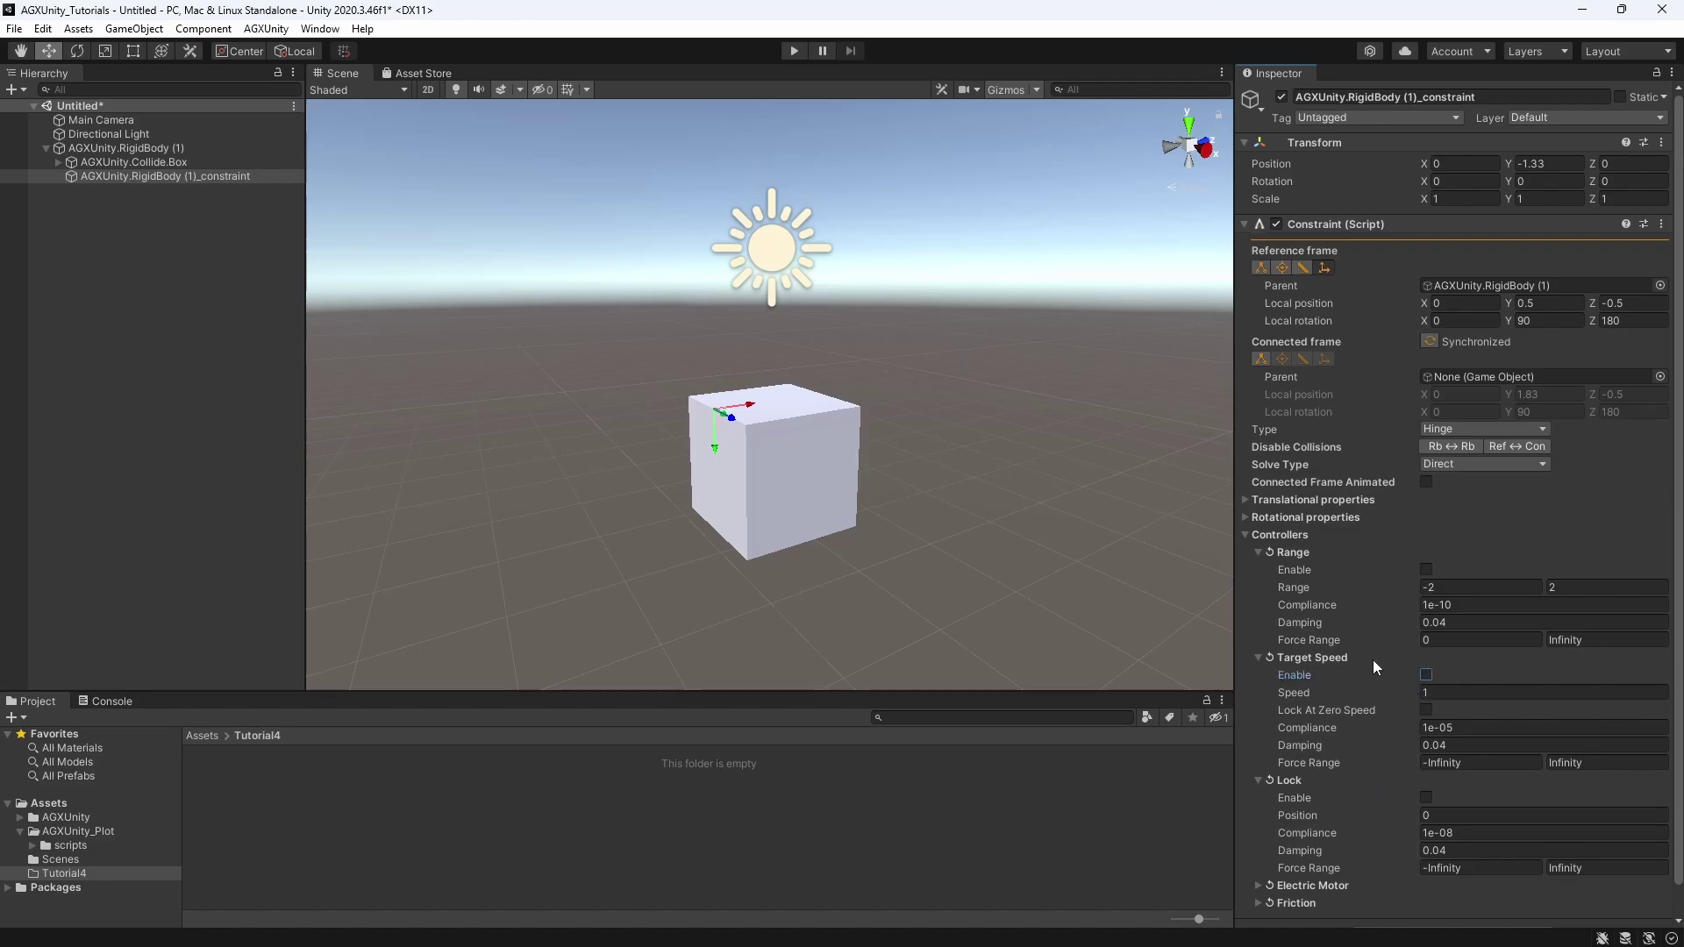
- Run the simulation and enable the Lock controller while it plays
left_click(795, 51)
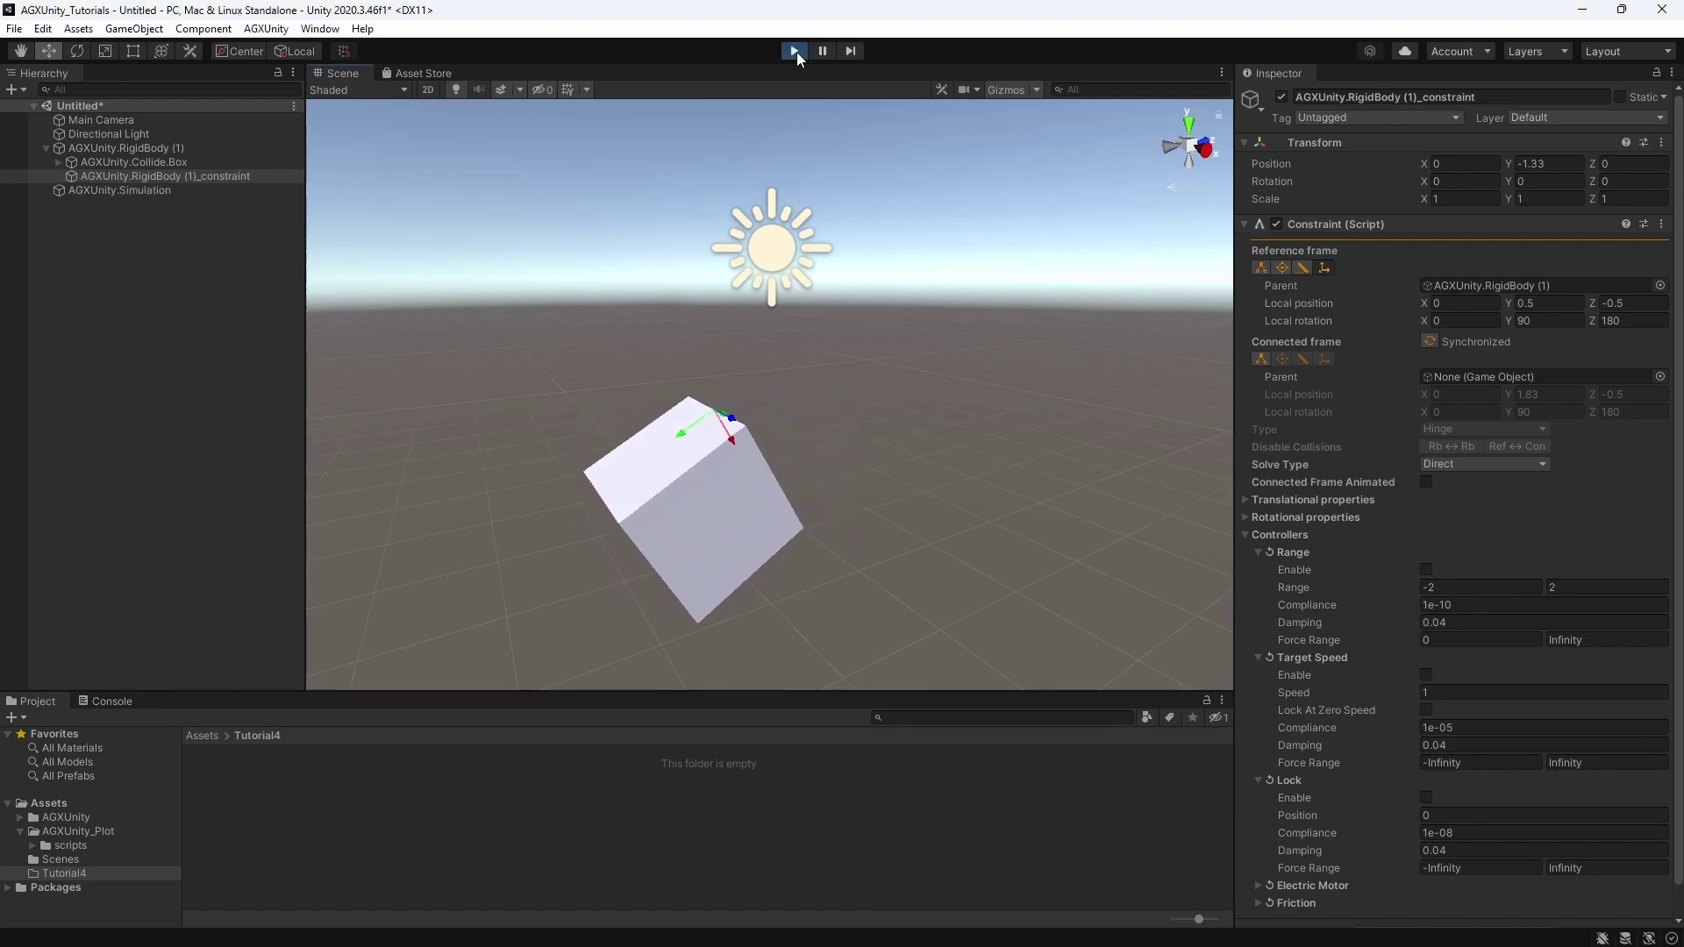
left_click(1425, 797)
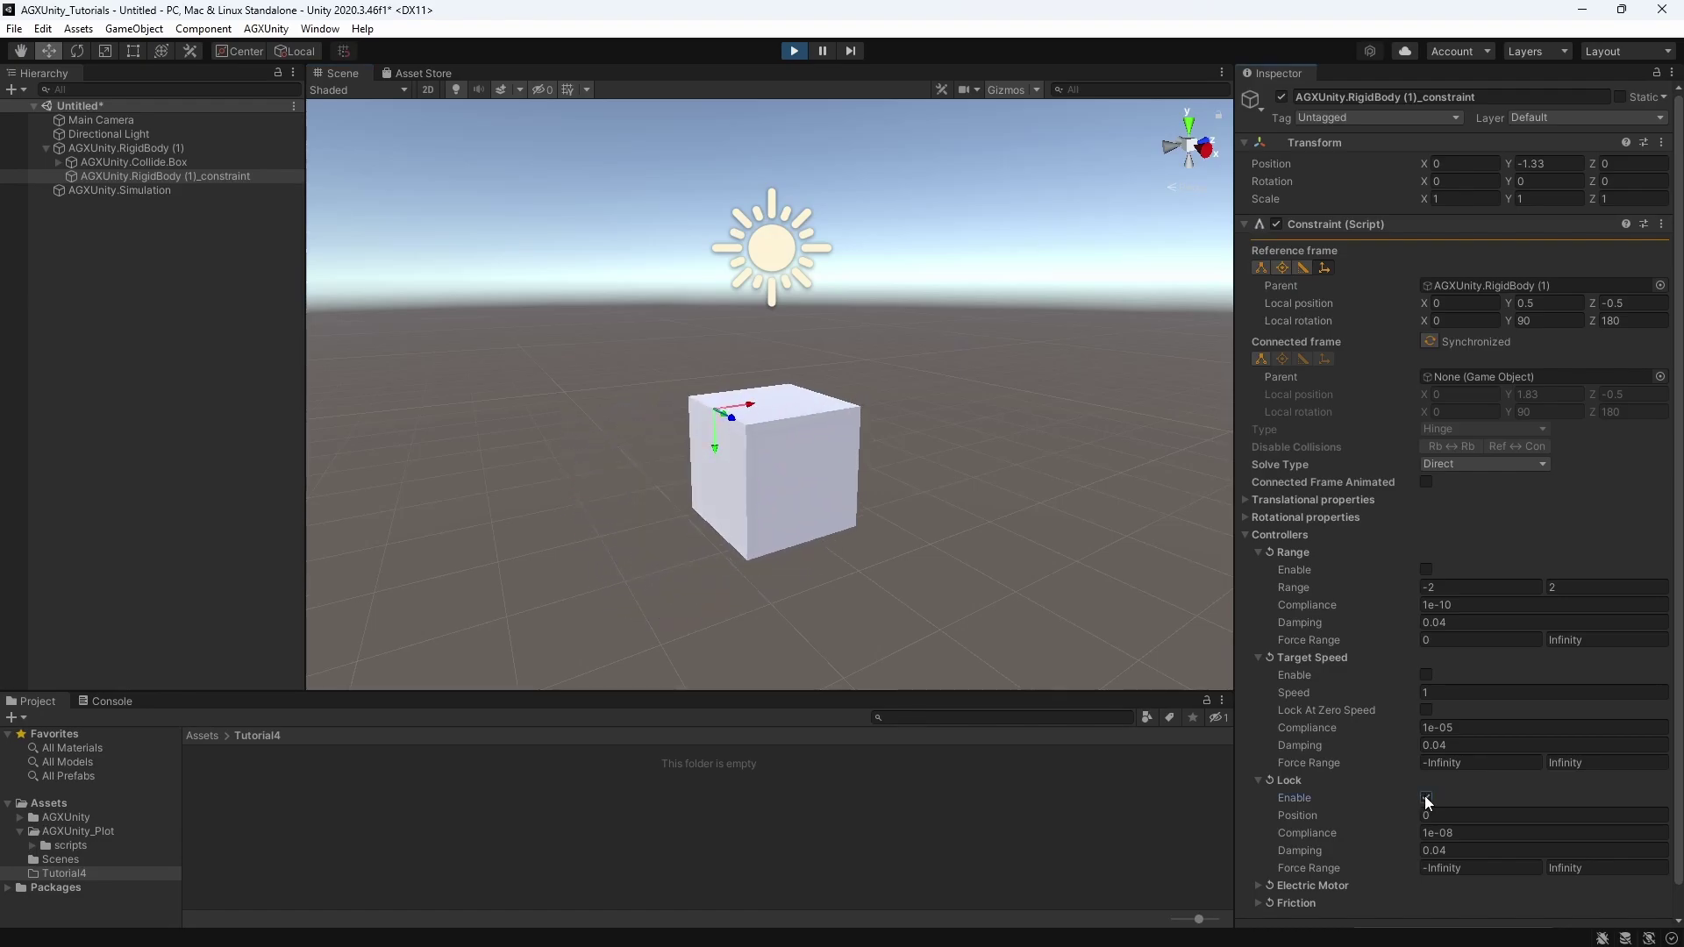
- Increase the Lock controller's position to 0.1 and then to 0.27 in the running simulation
middle_click_drag(819, 502, 816, 477)
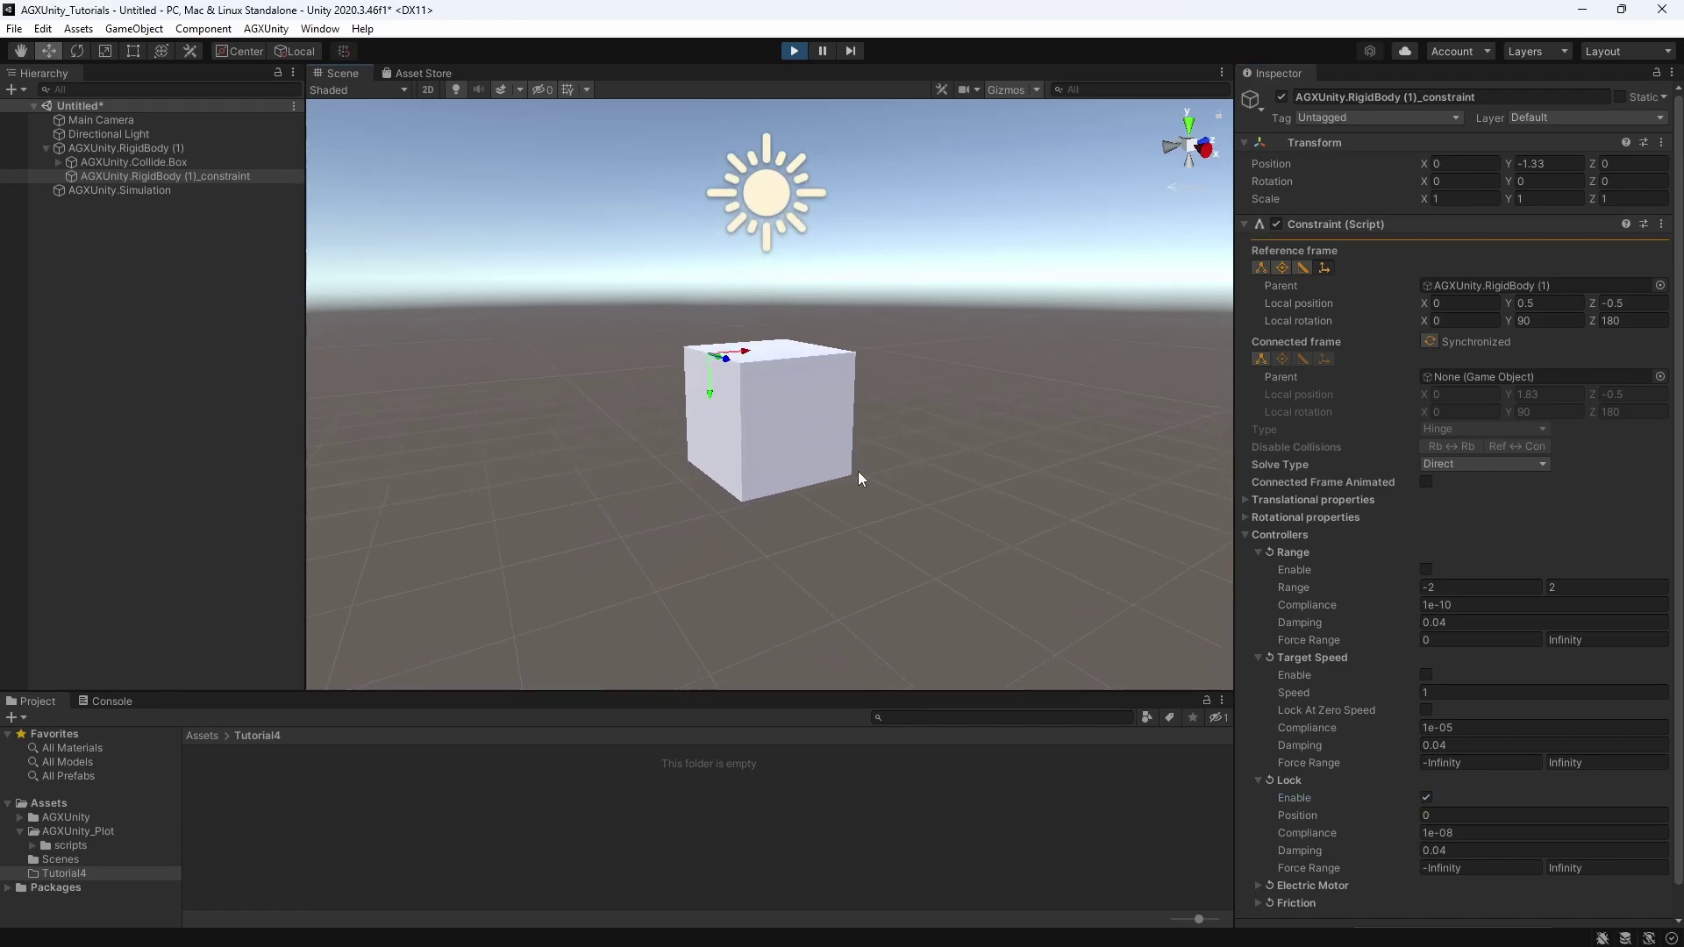
right_click_drag(857, 477, 825, 451)
middle_click_drag(819, 451, 713, 409)
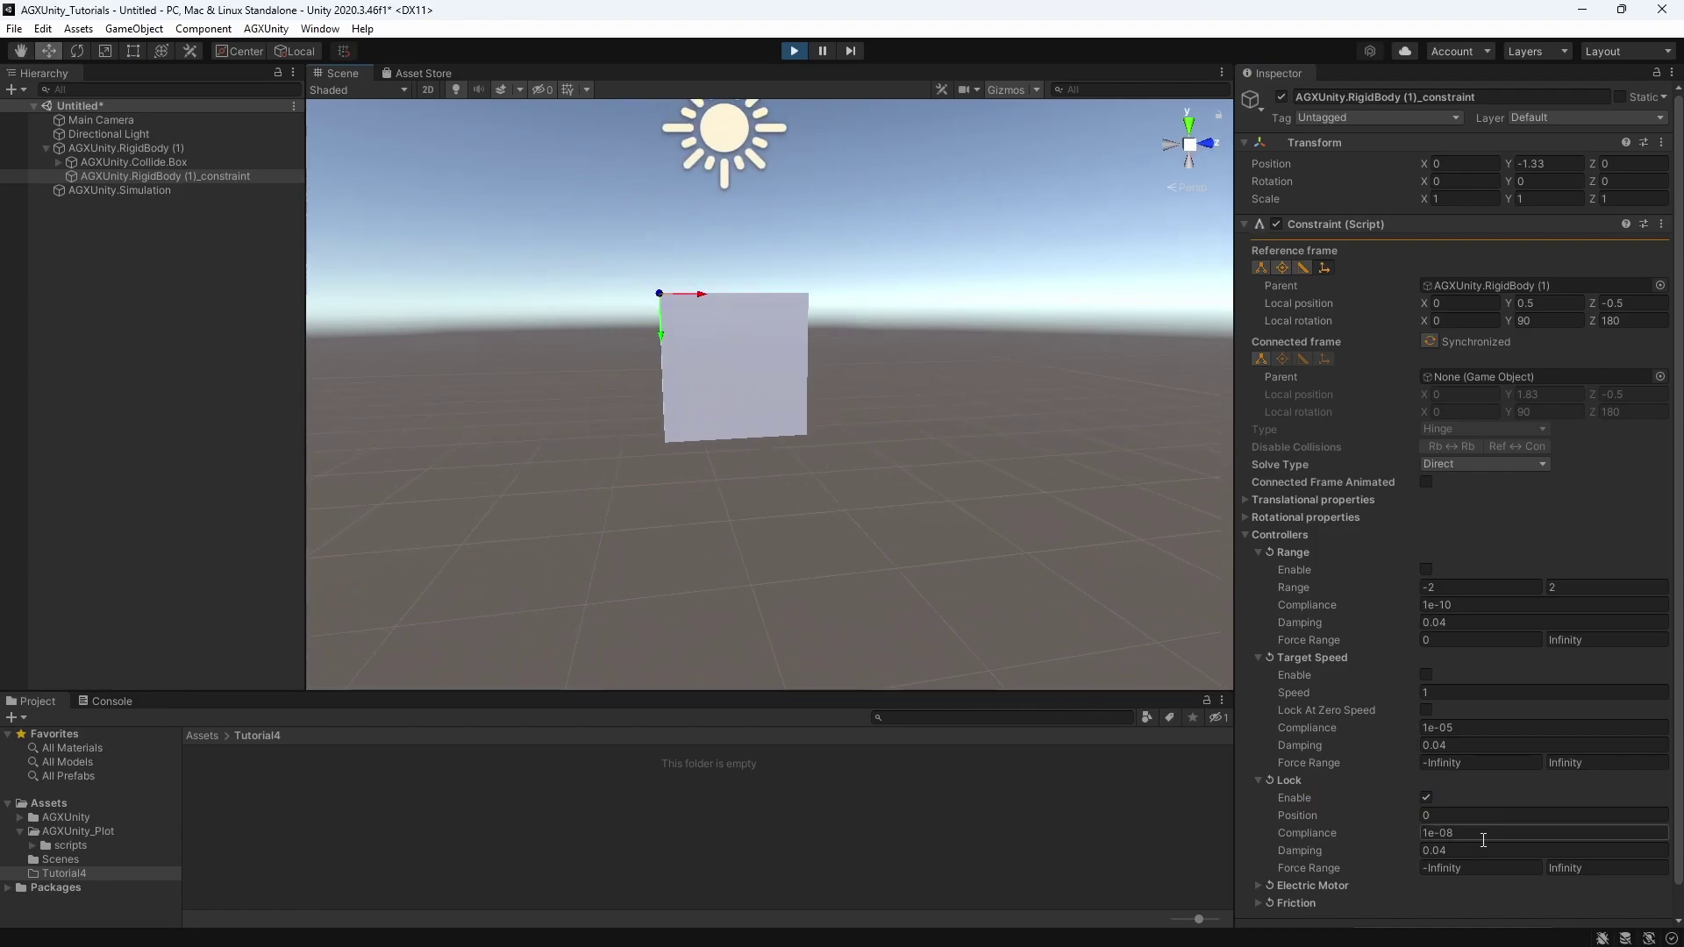
mouse_move(1415, 812)
left_mouse_down()
mouse_move(1443, 802)
mouse_move(1409, 813)
mouse_move(1433, 815)
left_mouse_up()
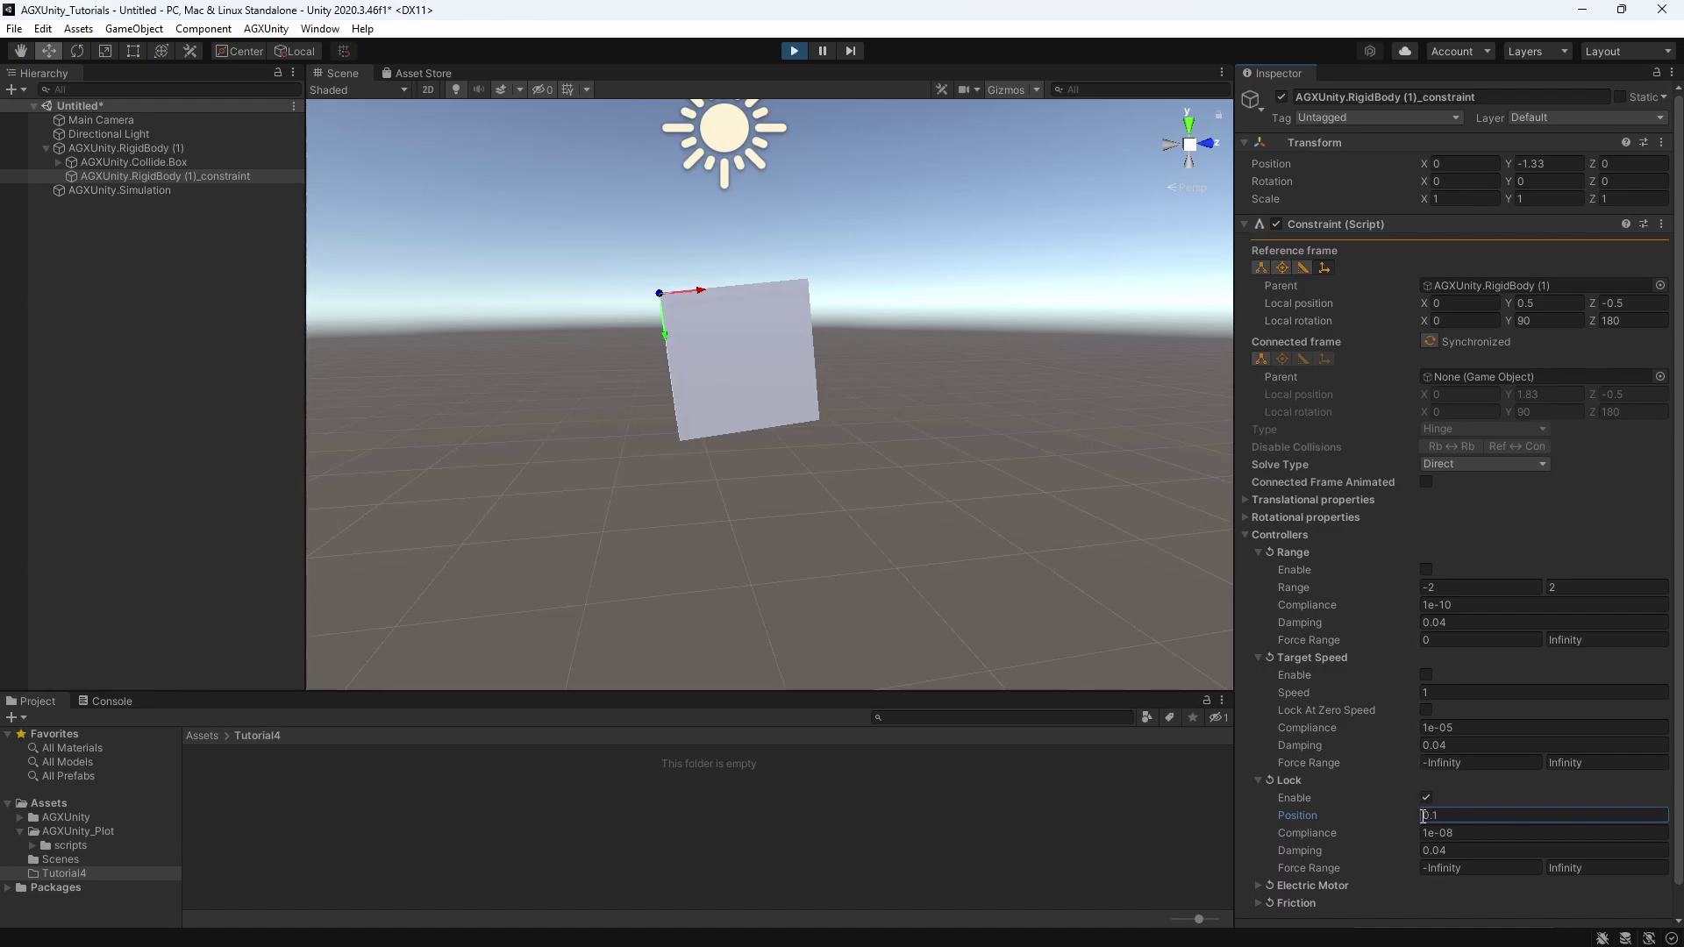
mouse_move(1408, 814)
left_mouse_down()
mouse_move(1434, 808)
mouse_move(1421, 814)
left_mouse_up()
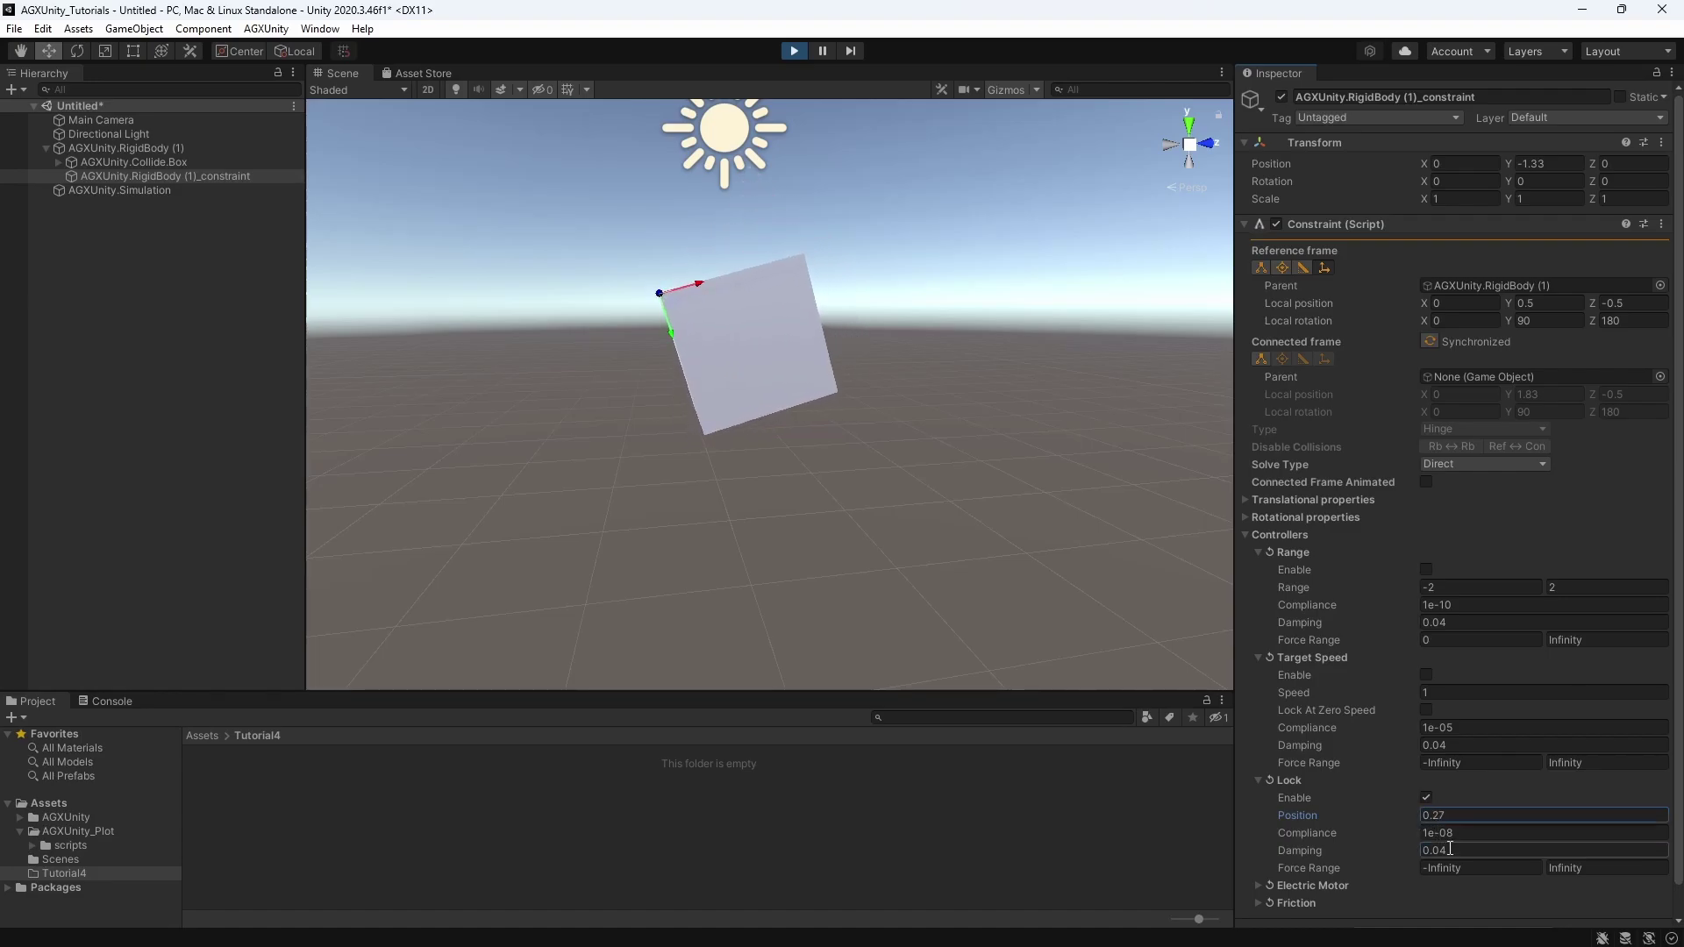
- Set the Lock controller's damping to 2 and its position to about -1.79 in the running simulation, and stop it
left_click(1452, 850)
key("BackSpace")
key("BackSpace")
key("BackSpace")
key("BackSpace")
type("2")
left_click_drag(1410, 818, 1358, 824)
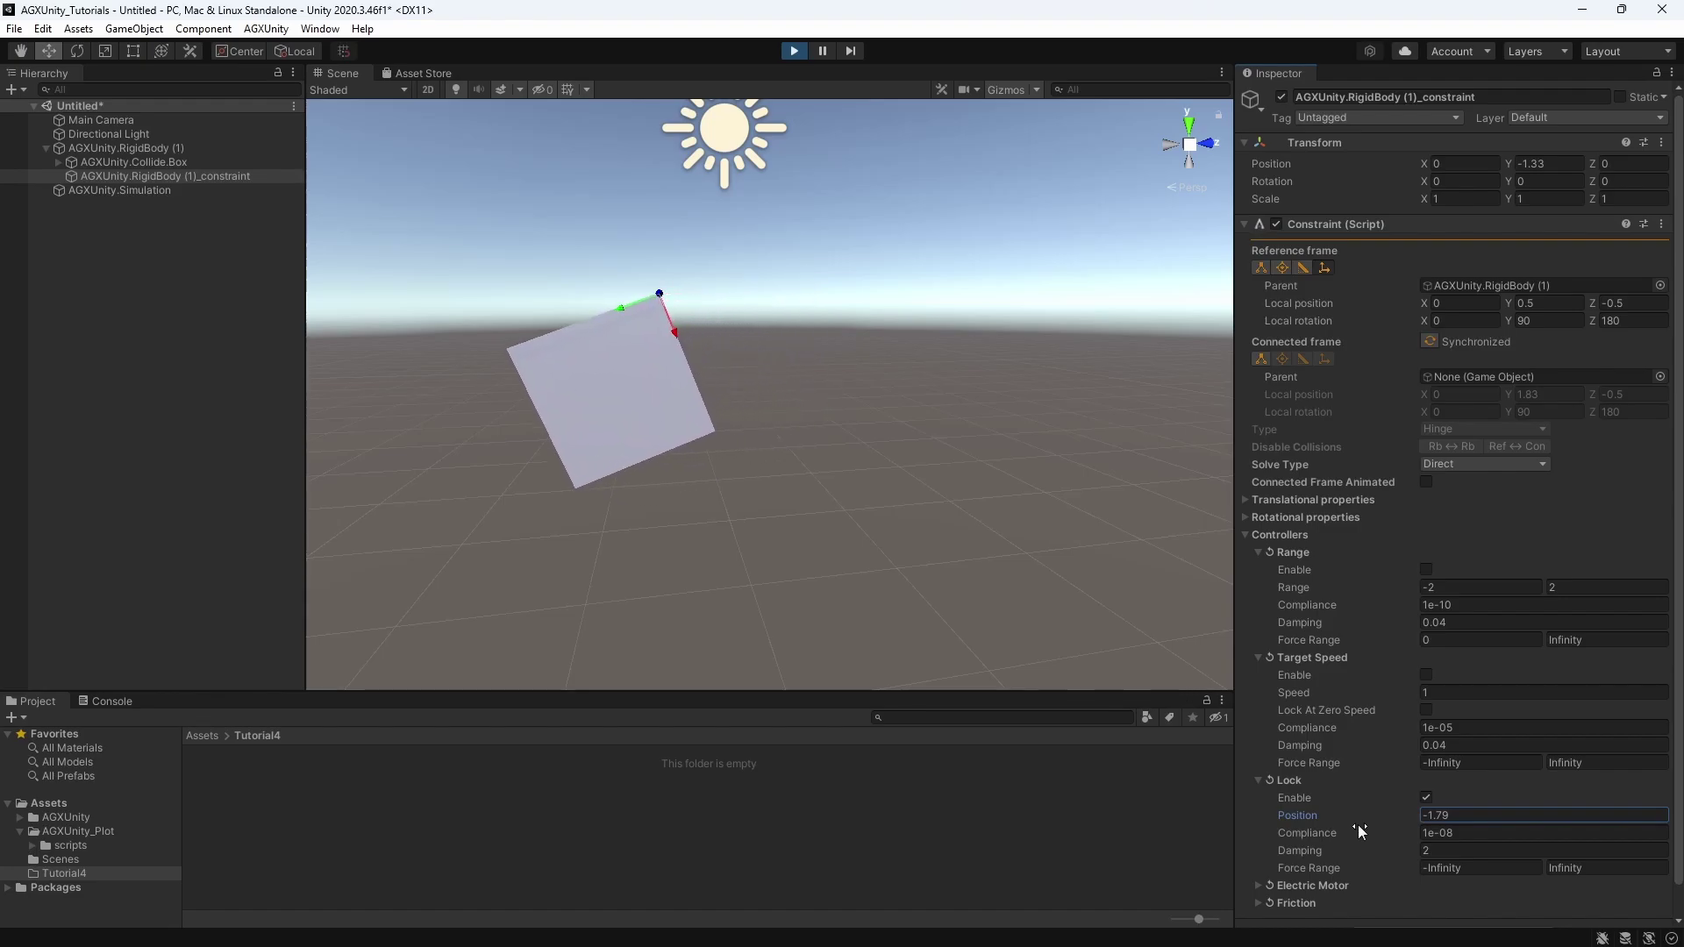
key("ctrl+p")
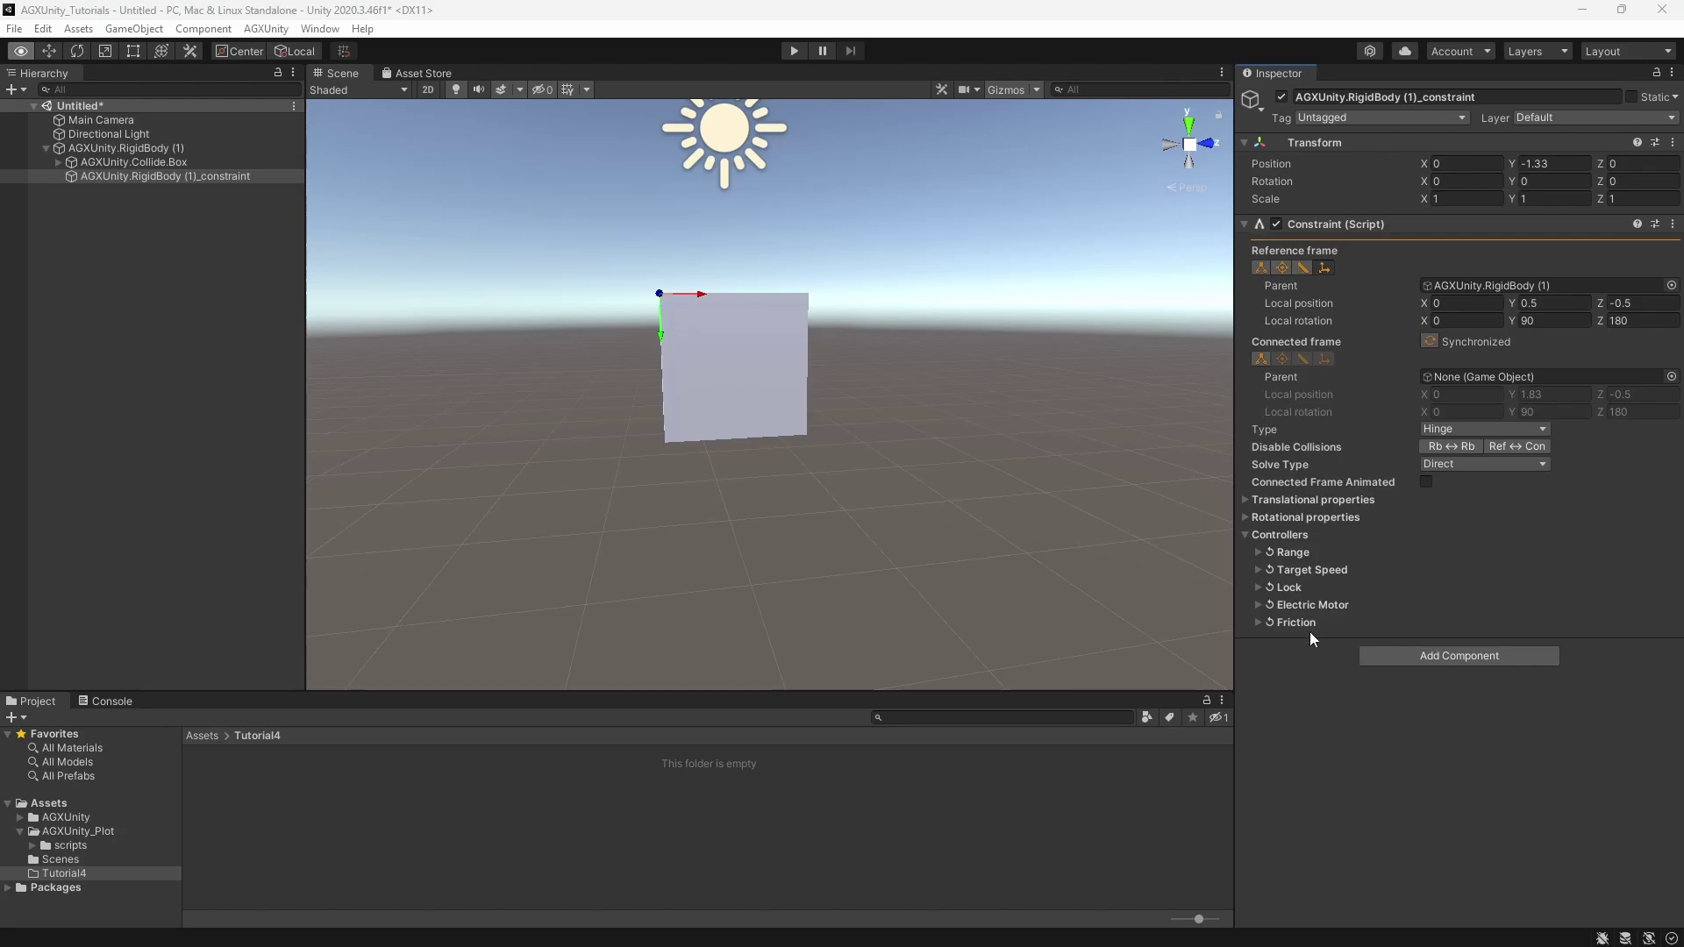
- Run the simulation and enable the hinge's Friction controller with a friction coefficient of 0.1416667
left_click(1258, 604)
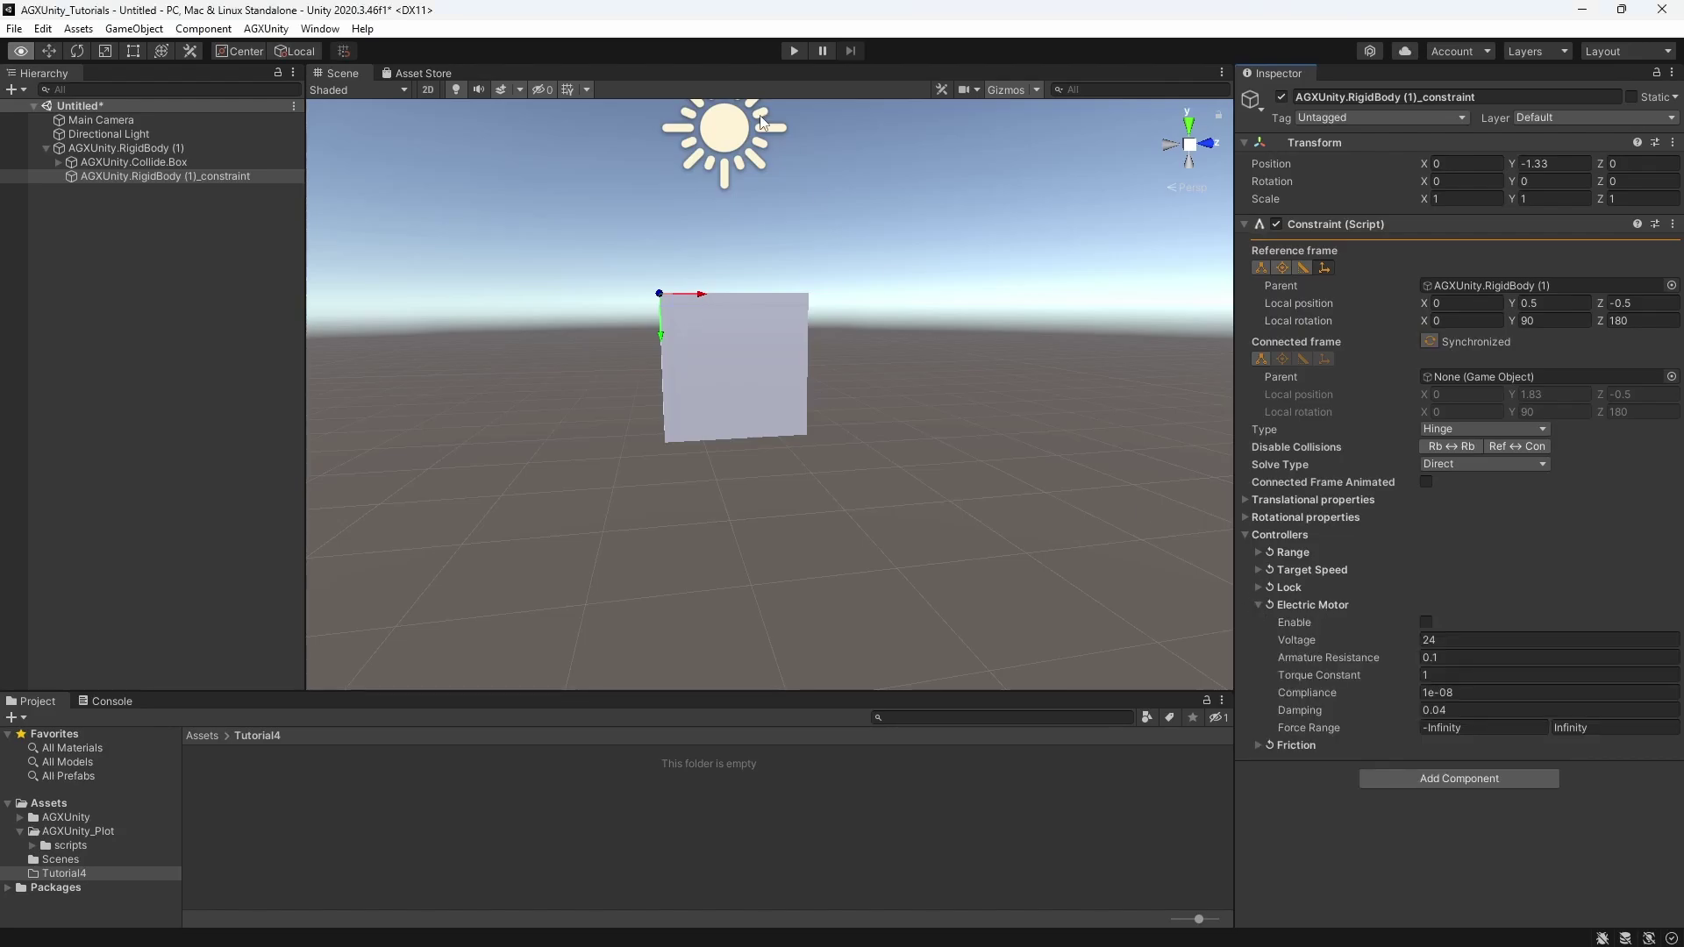
left_click(797, 48)
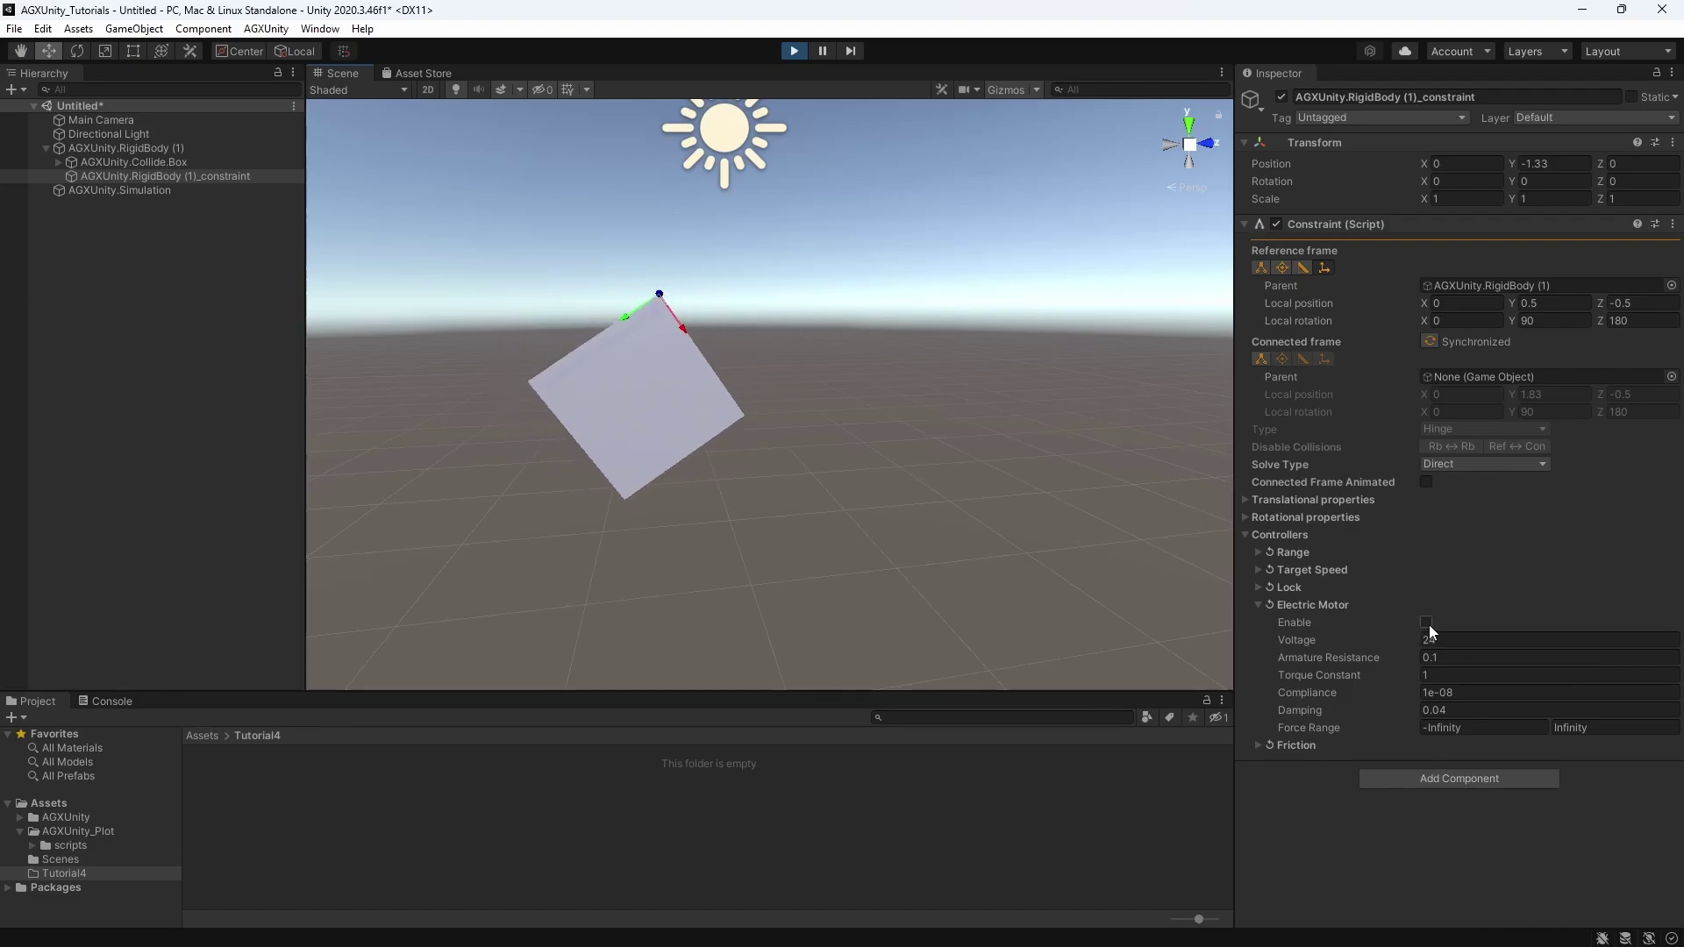
left_click(1257, 744)
left_click(1427, 762)
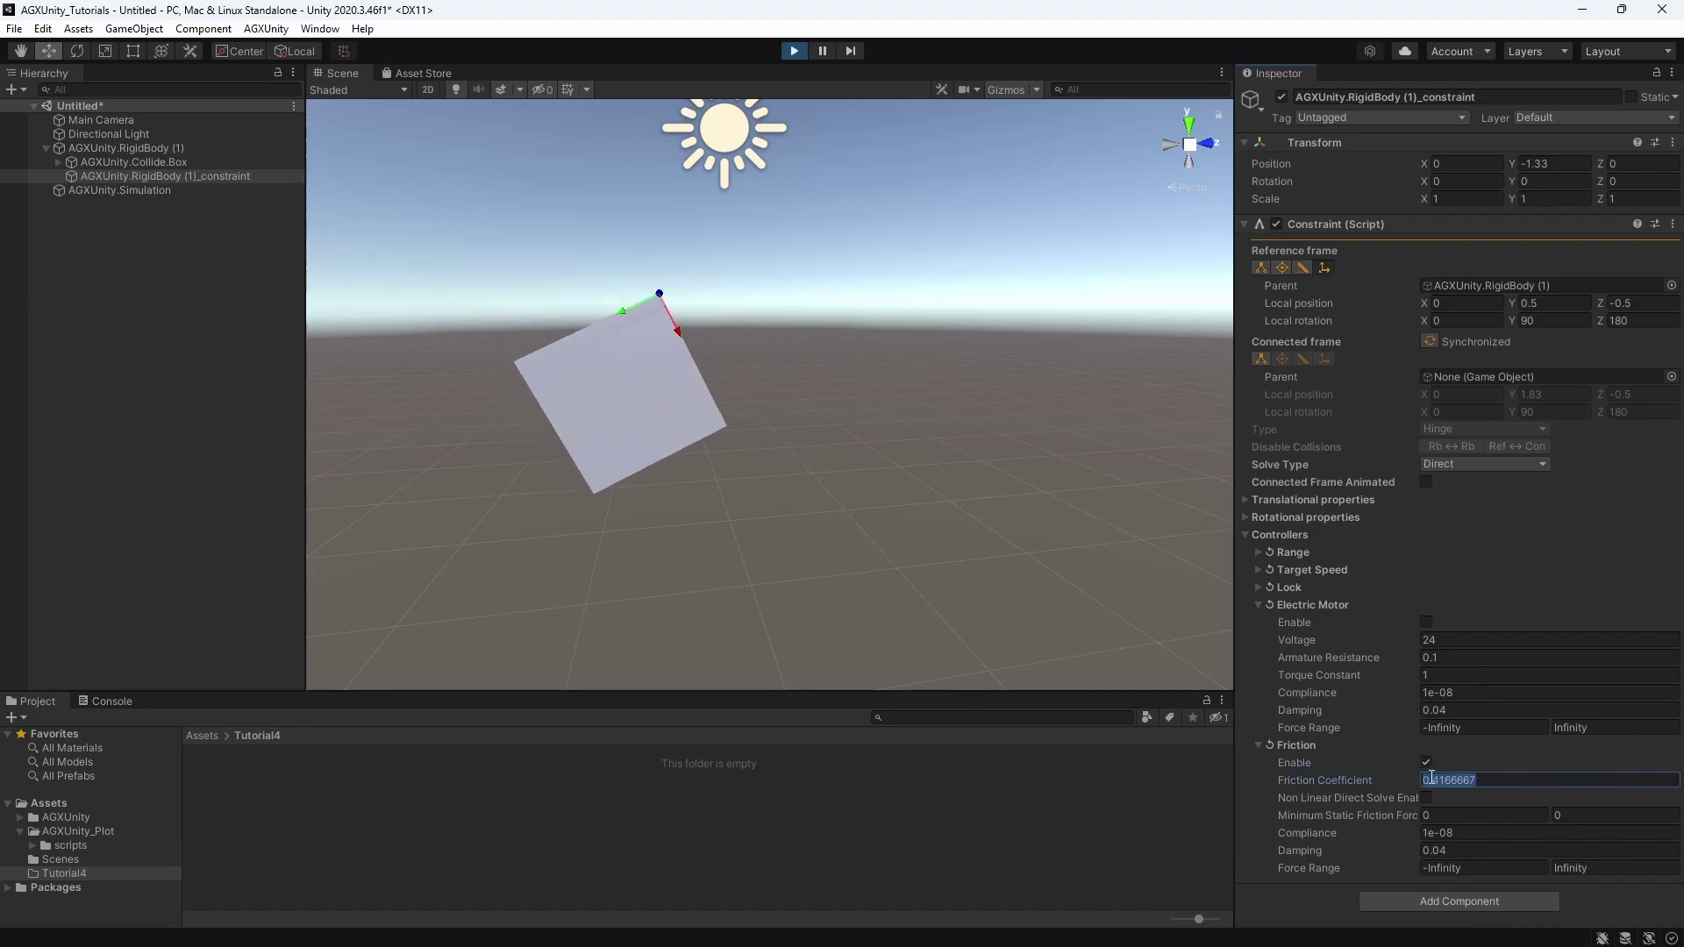
left_click(1443, 779)
key("BackSpace")
type("1")
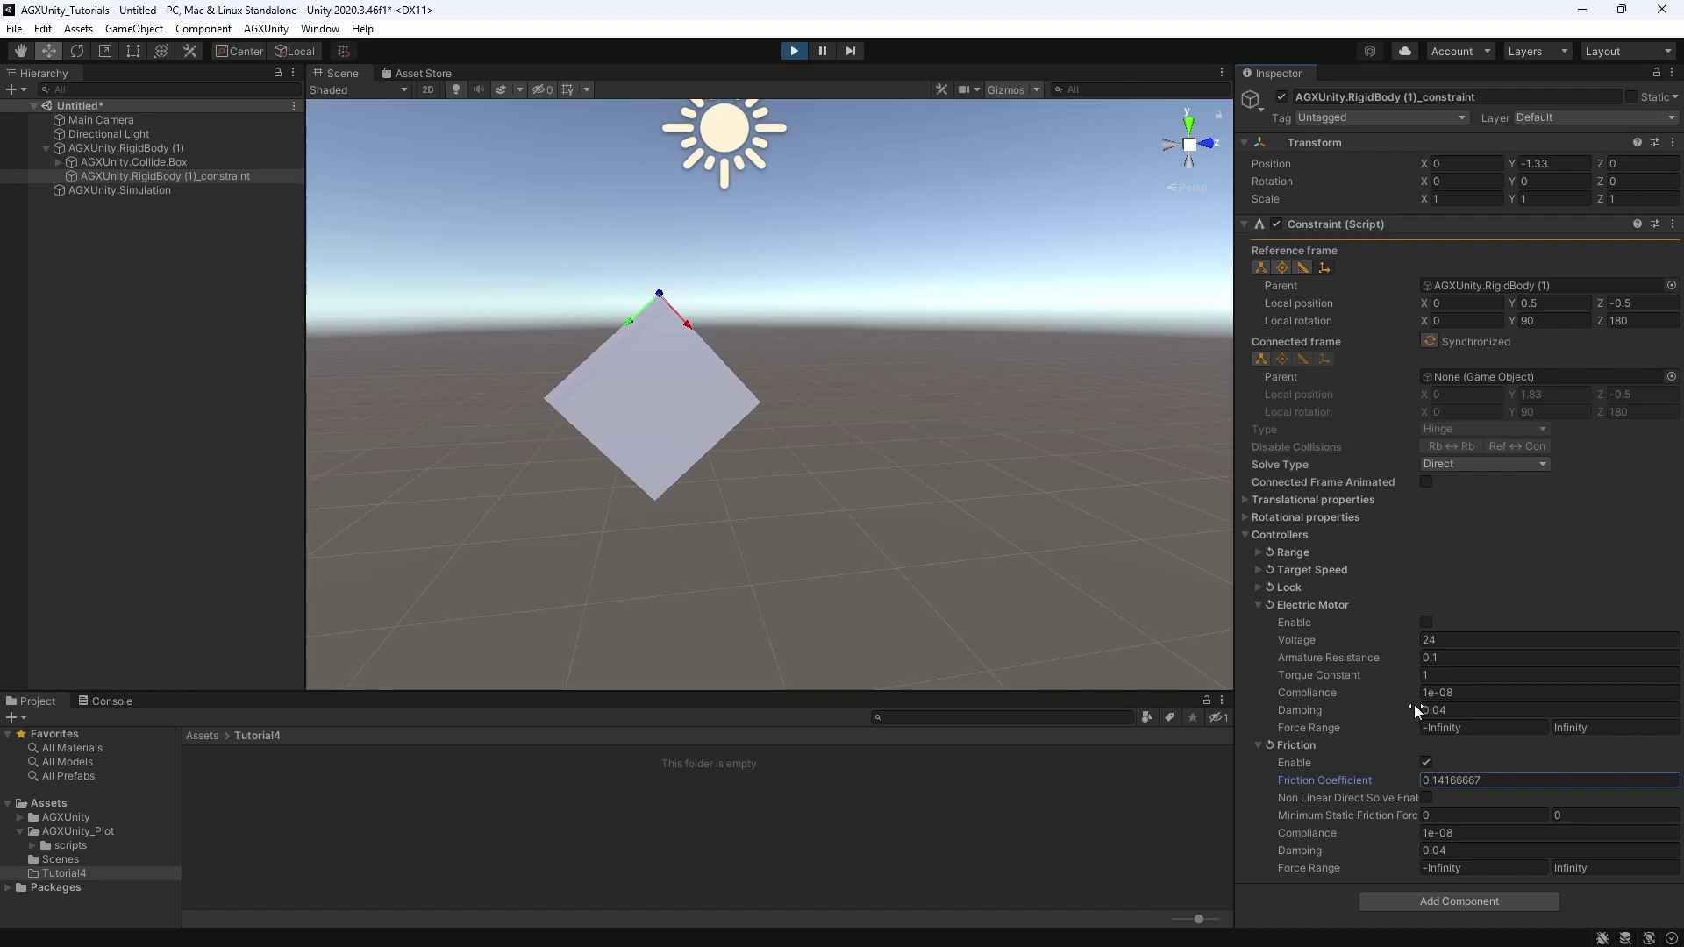
- Enable the Electric Motor controller and set its armature resistance to 0.001
left_click(1428, 622)
left_click(1459, 658)
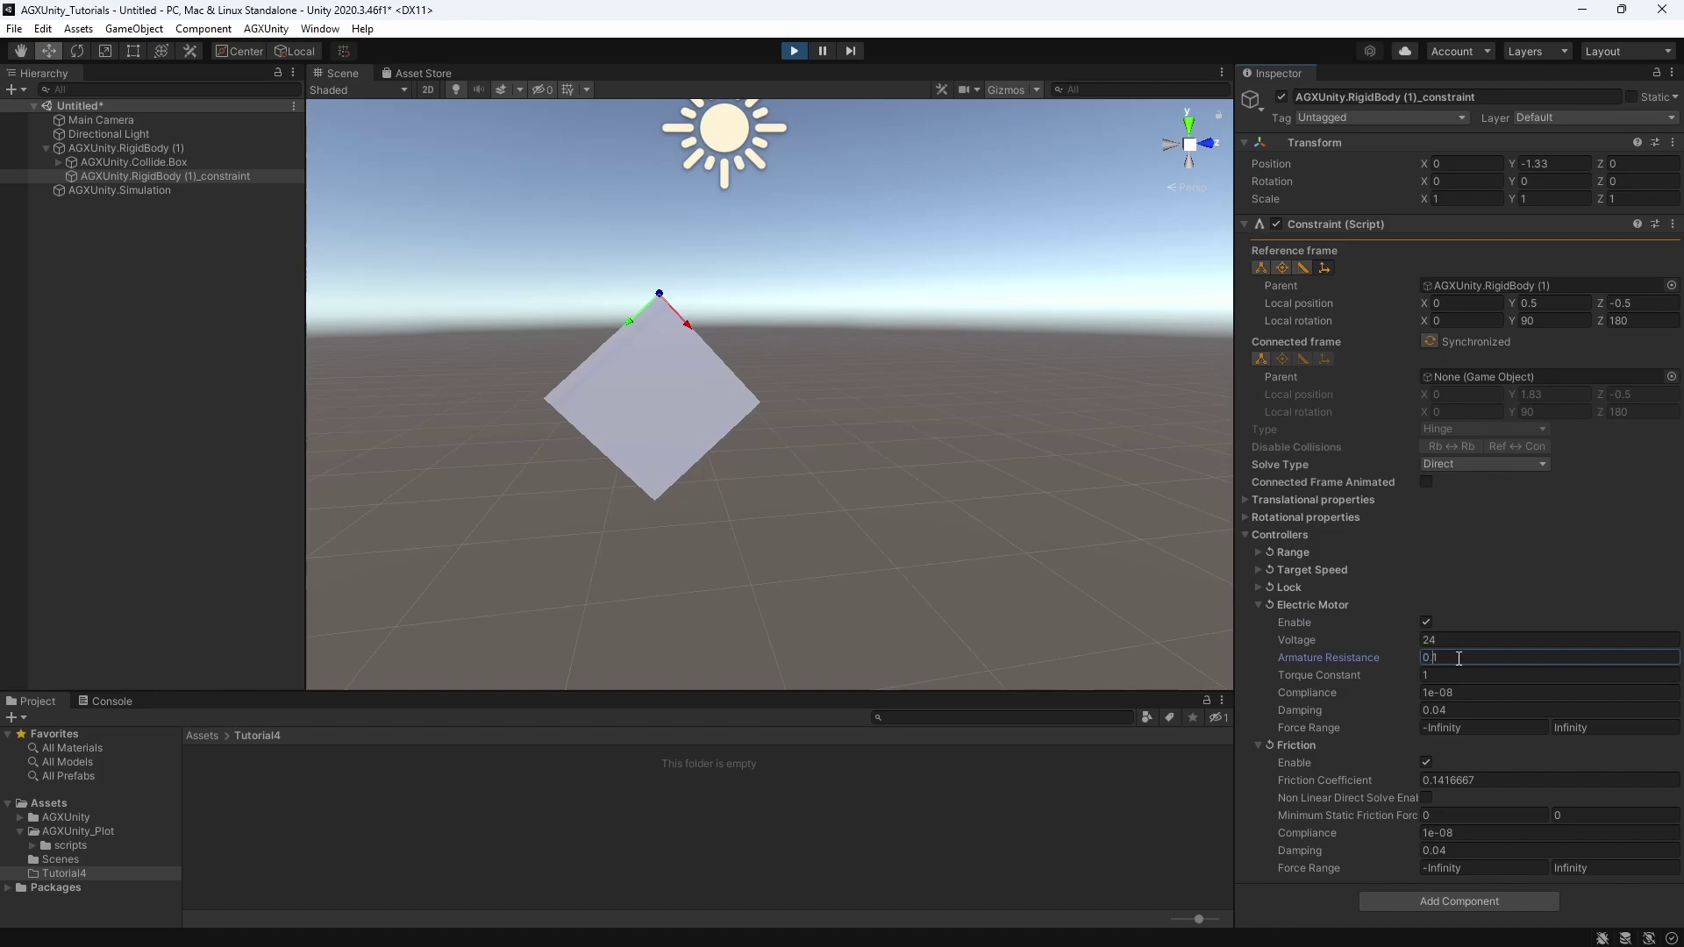
type("0")
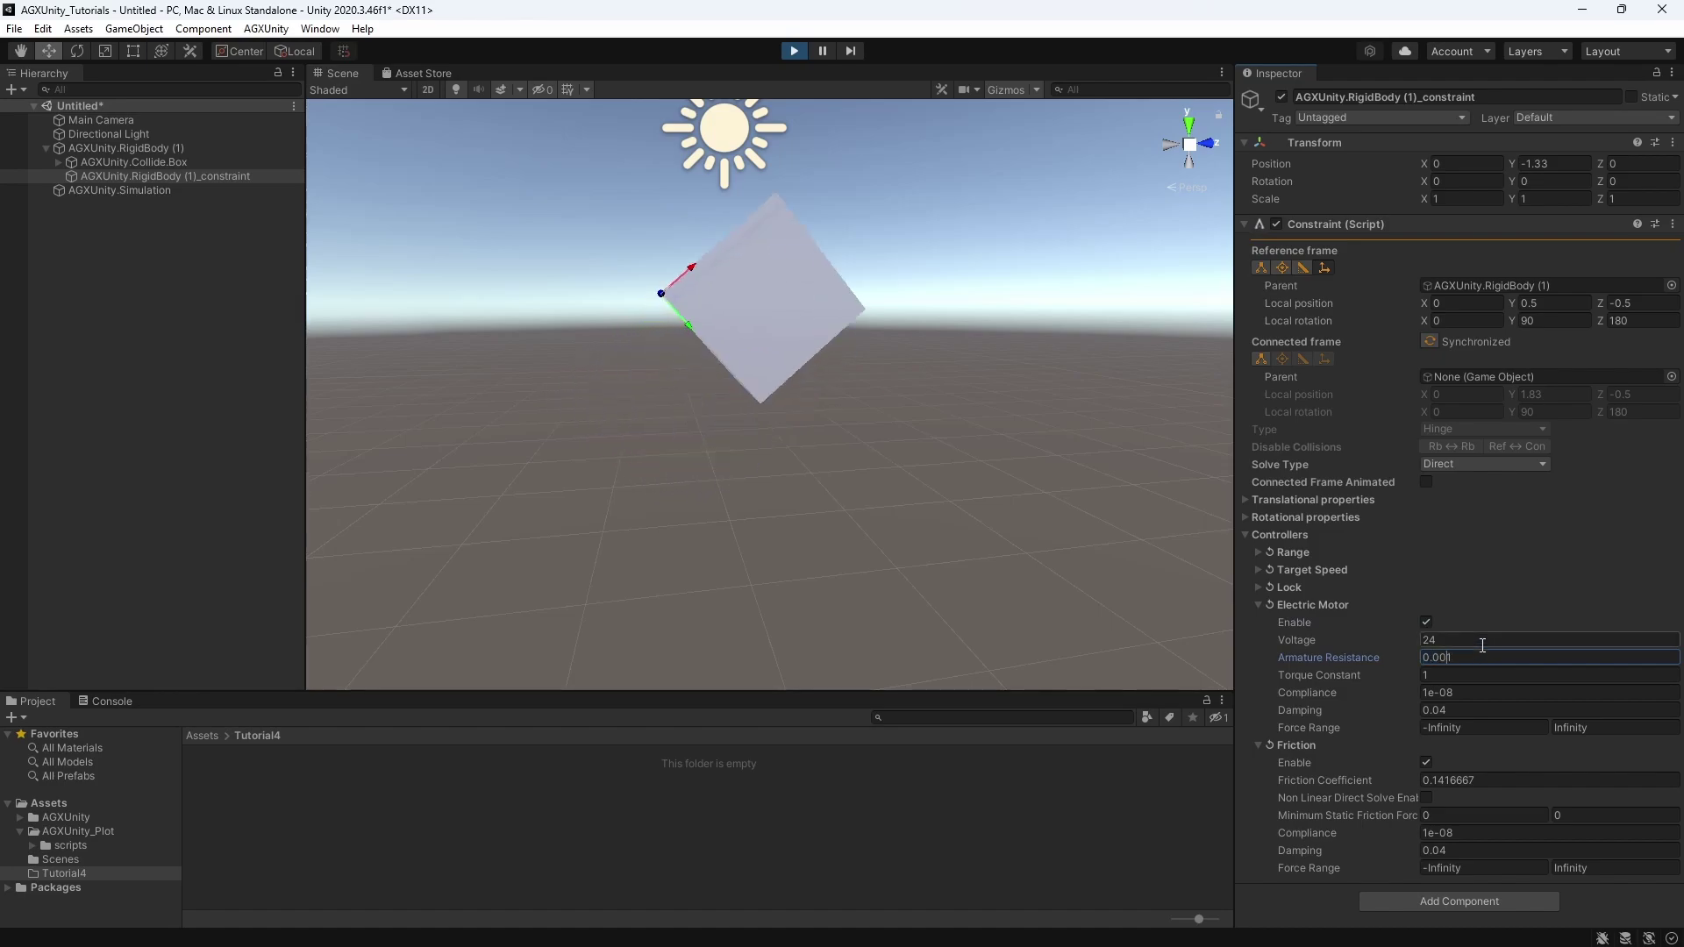
type("0")
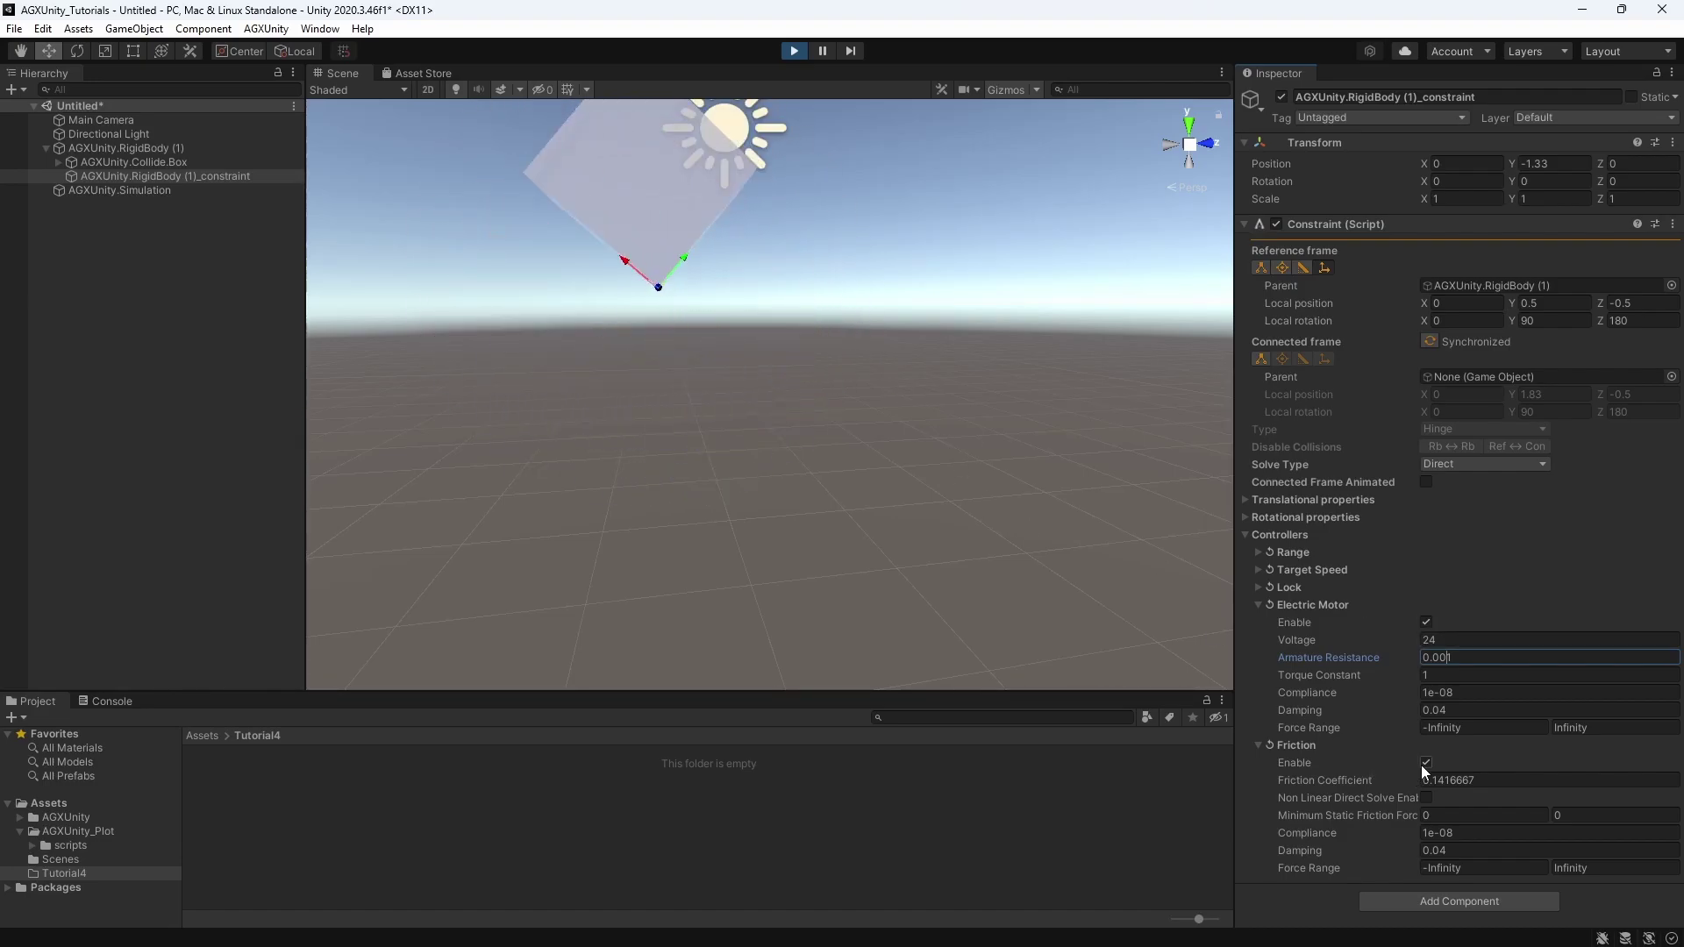
- Disable the Electric Motor, test it briefly with the Friction controller off, and switch back to friction only
left_click(1426, 623)
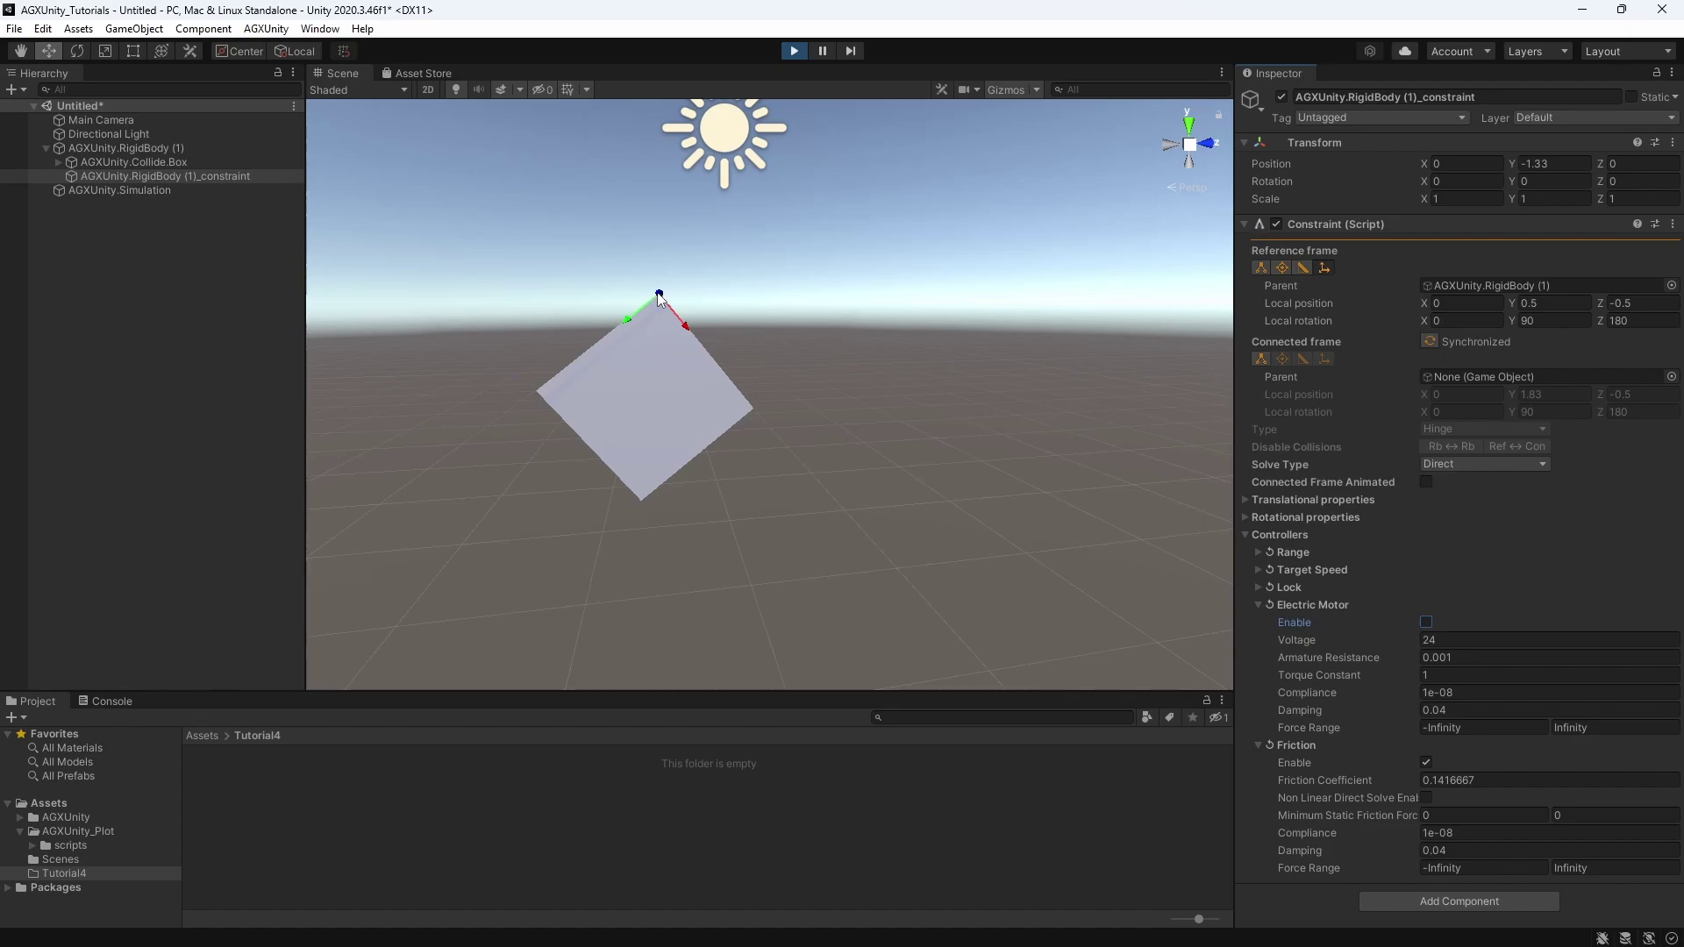
left_click_drag(1481, 781, 1467, 783)
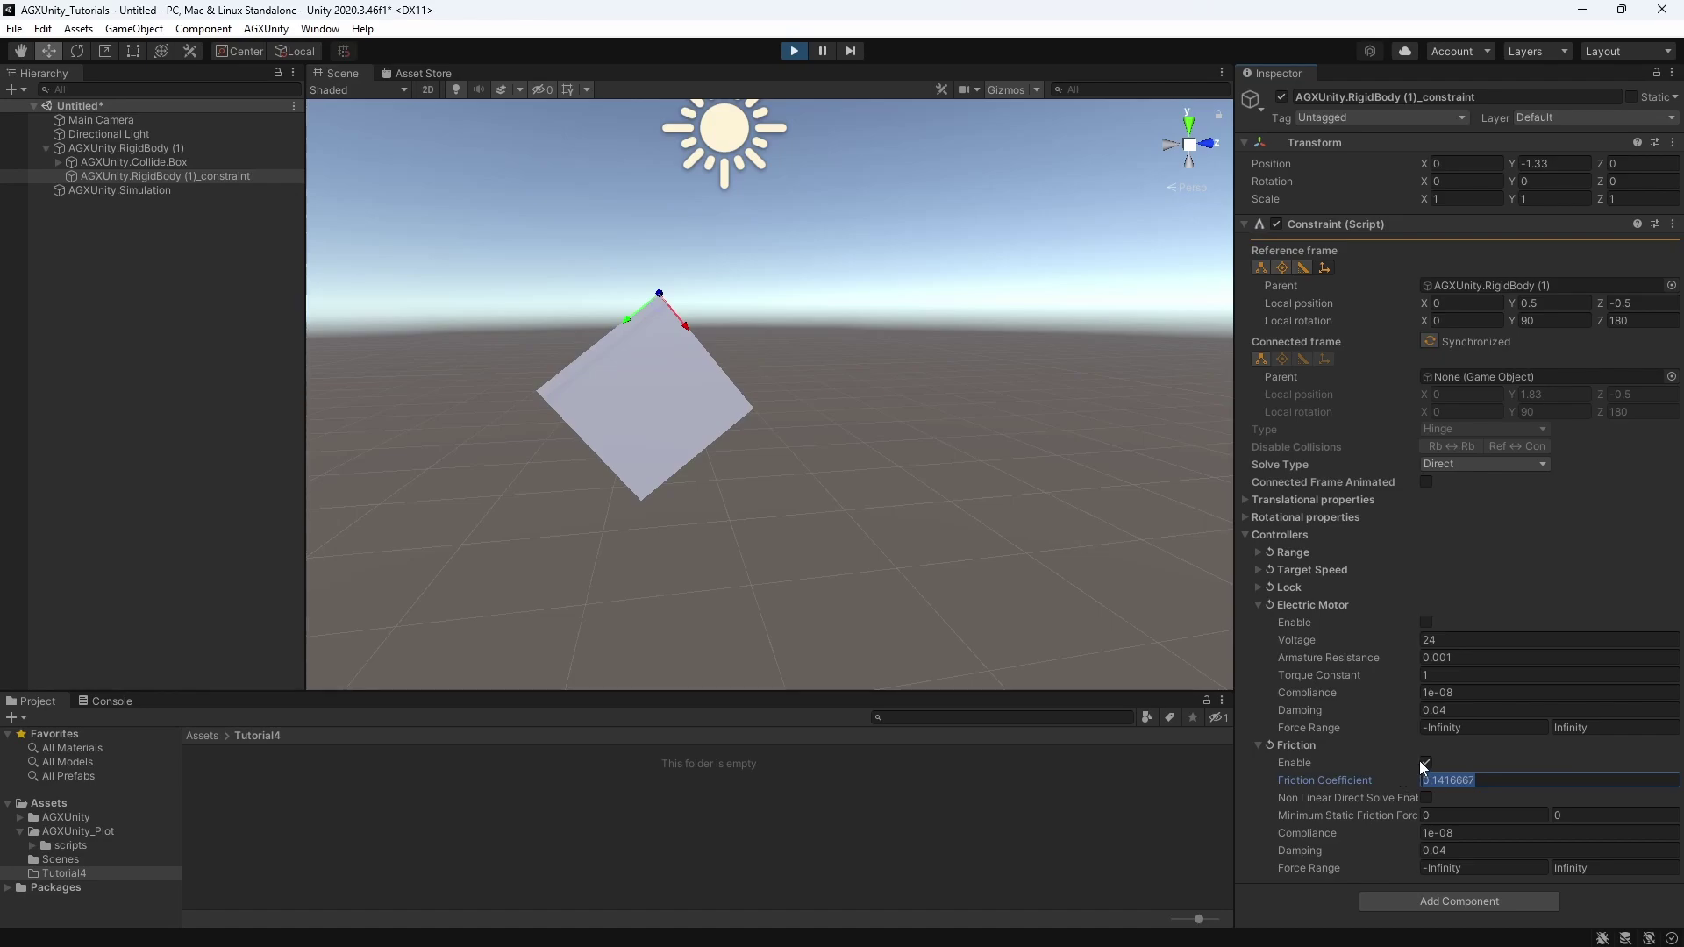
left_click(1425, 762)
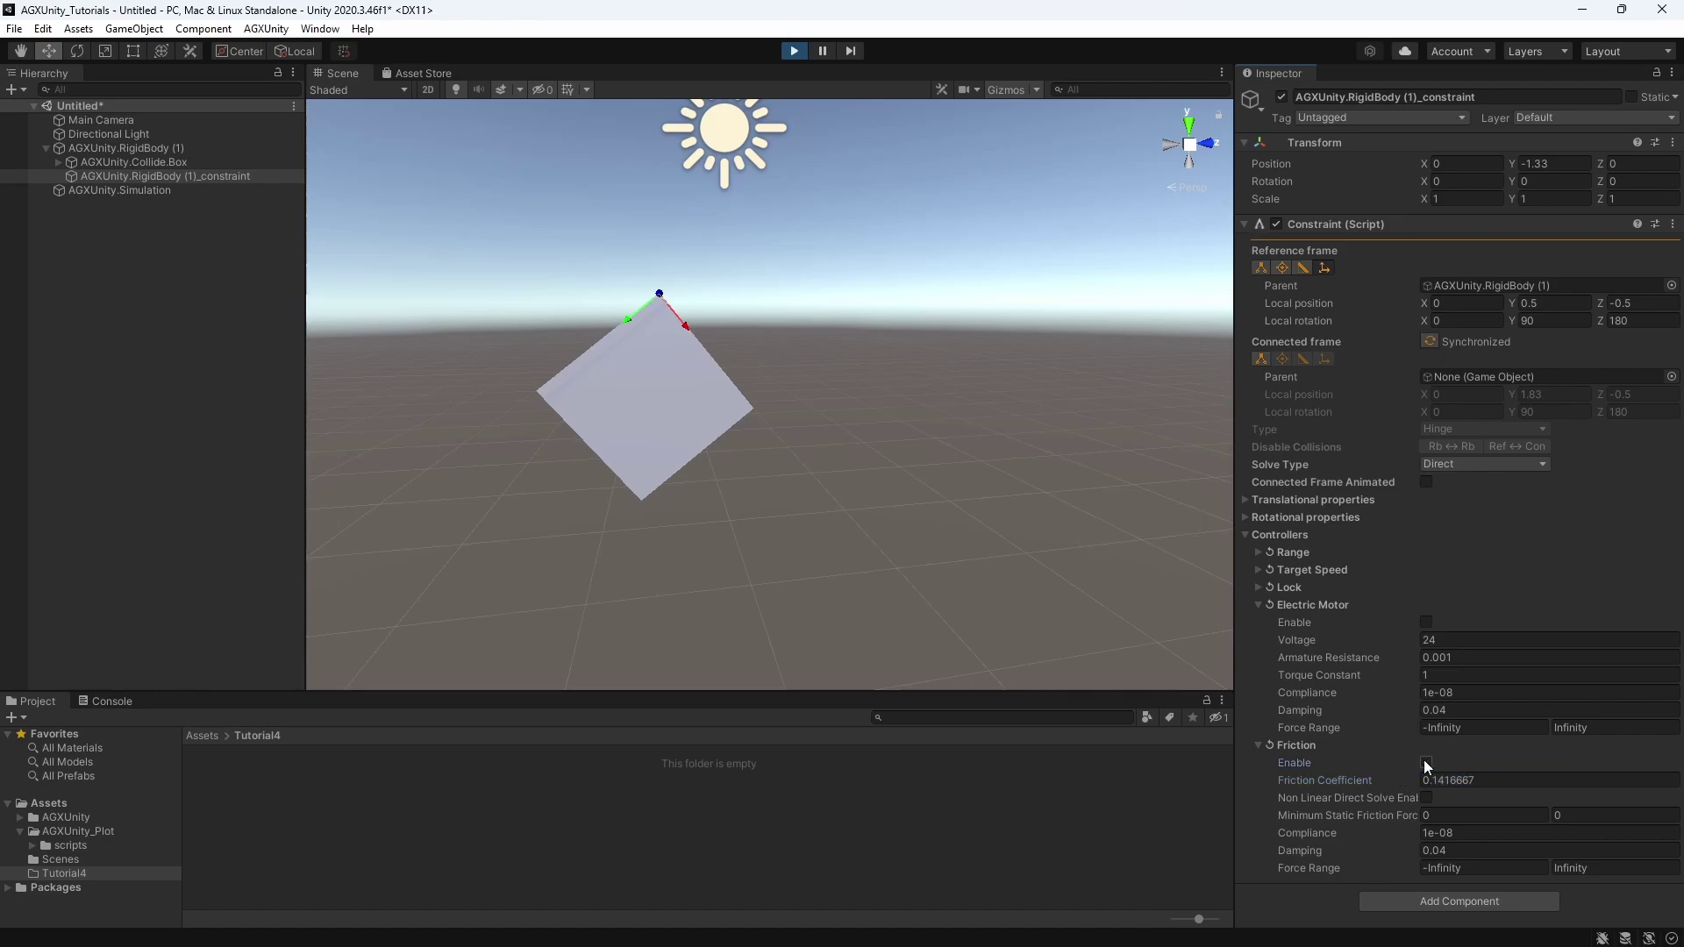
left_click(1426, 622)
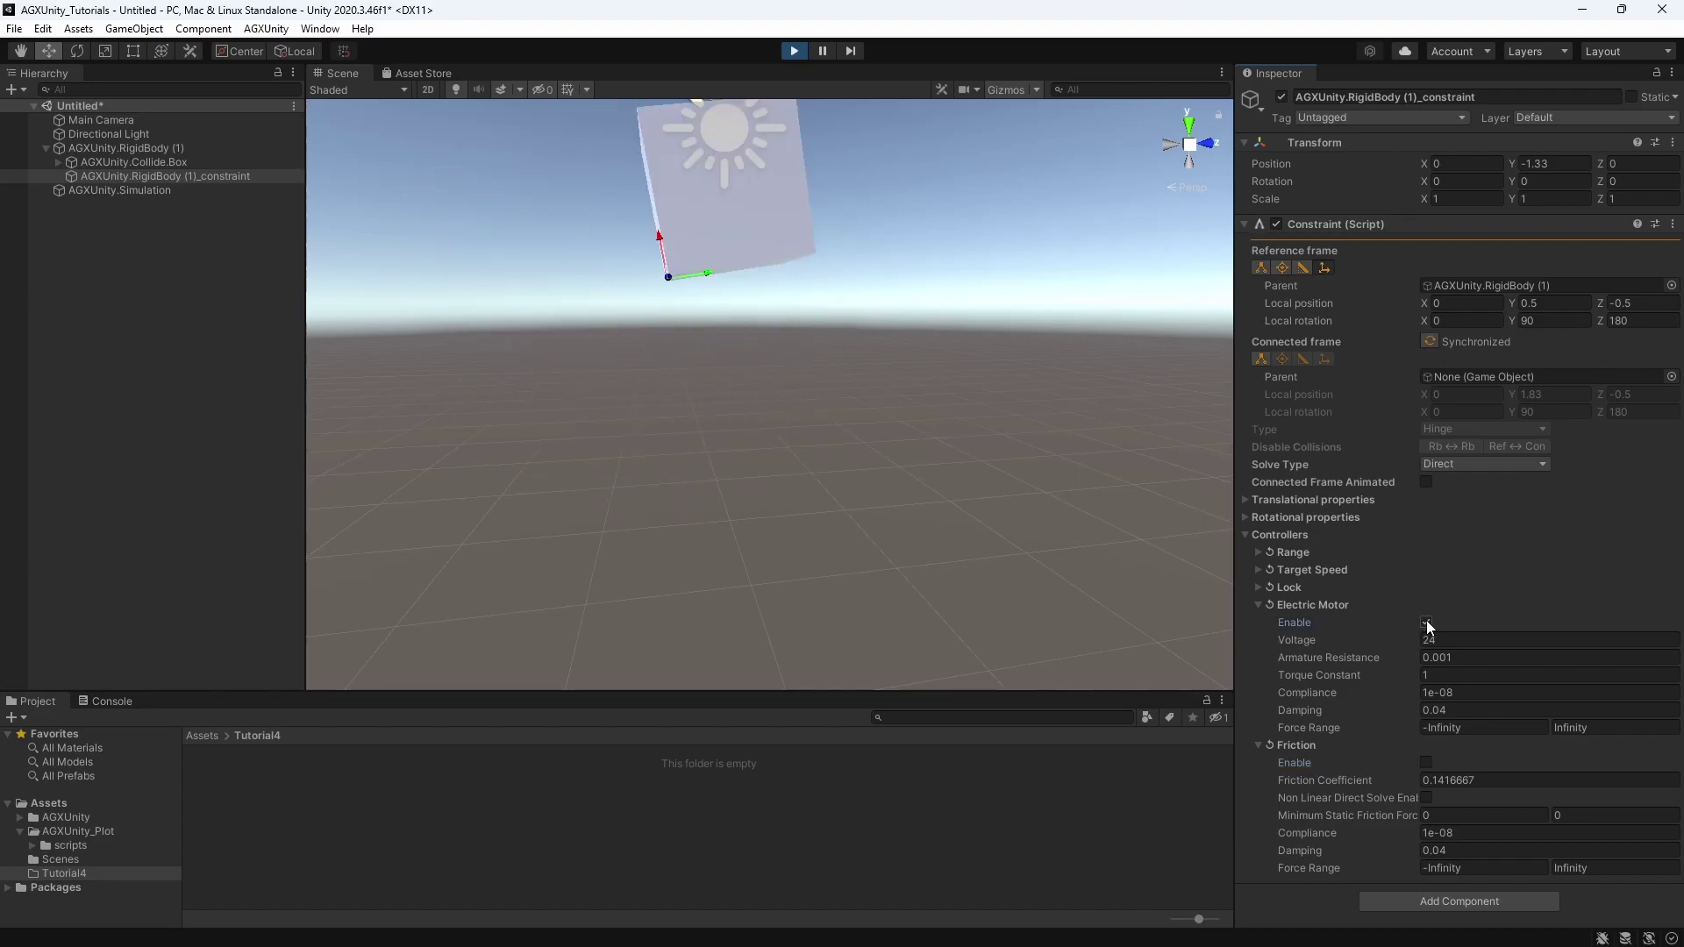
left_click(1426, 622)
left_click(1424, 762)
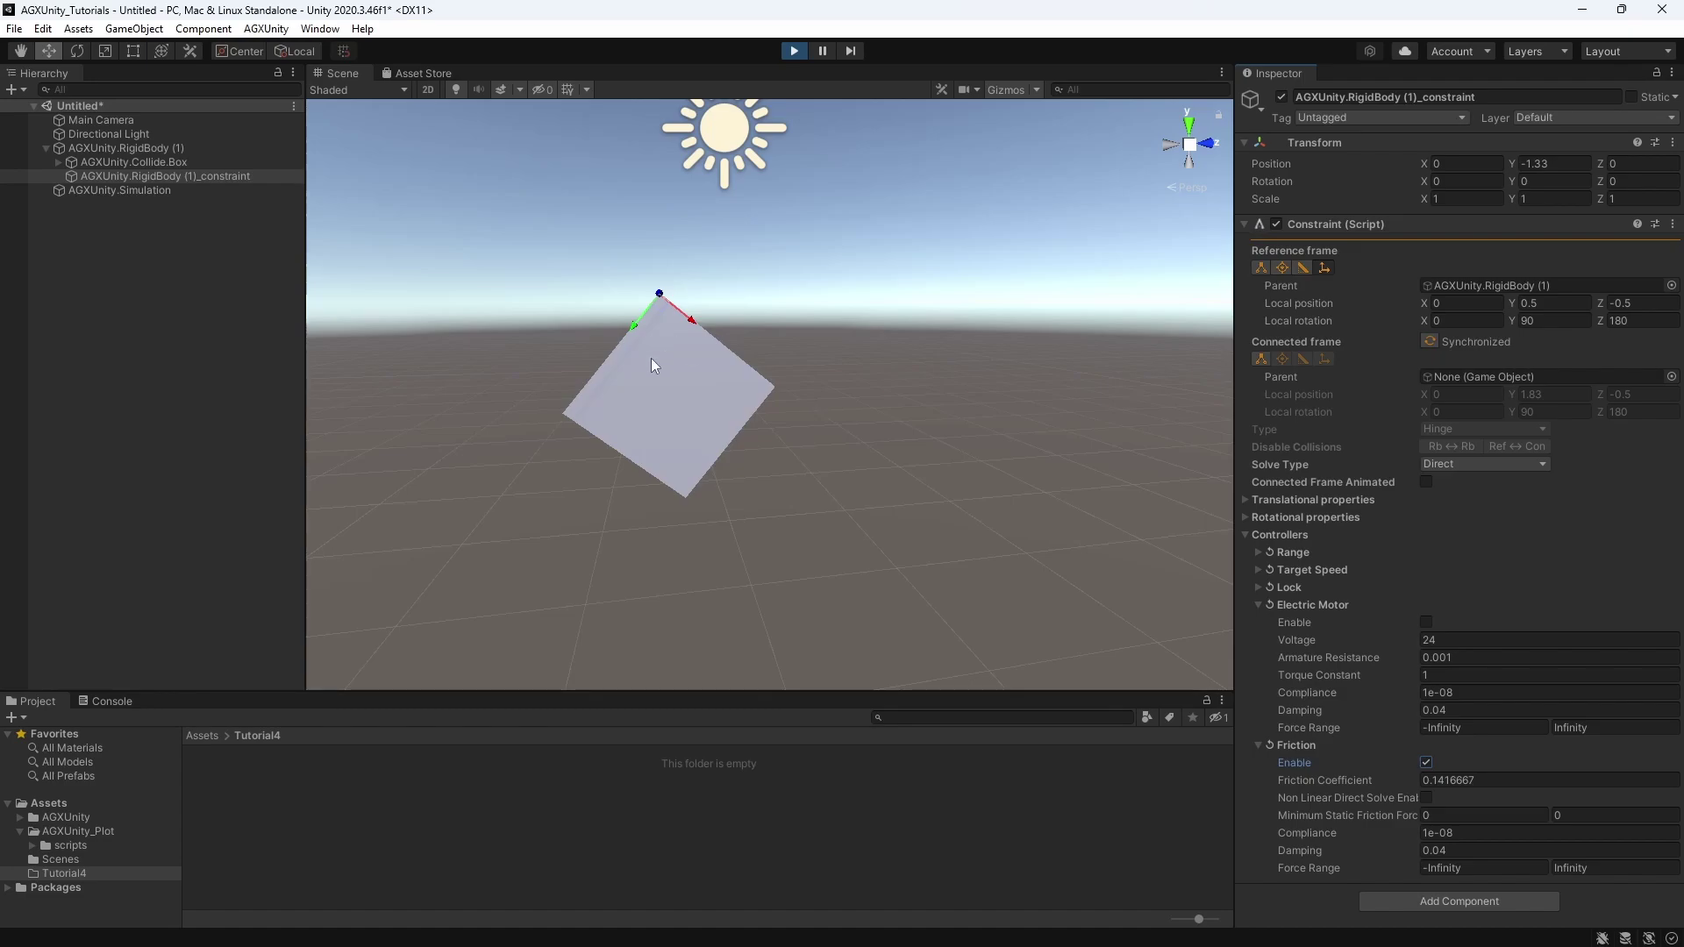
- Examine the hinged box up close and expand the constraint's translational and rotational properties
middle_click_drag(651, 367, 760, 365)
scroll(801, 363, "up", 3)
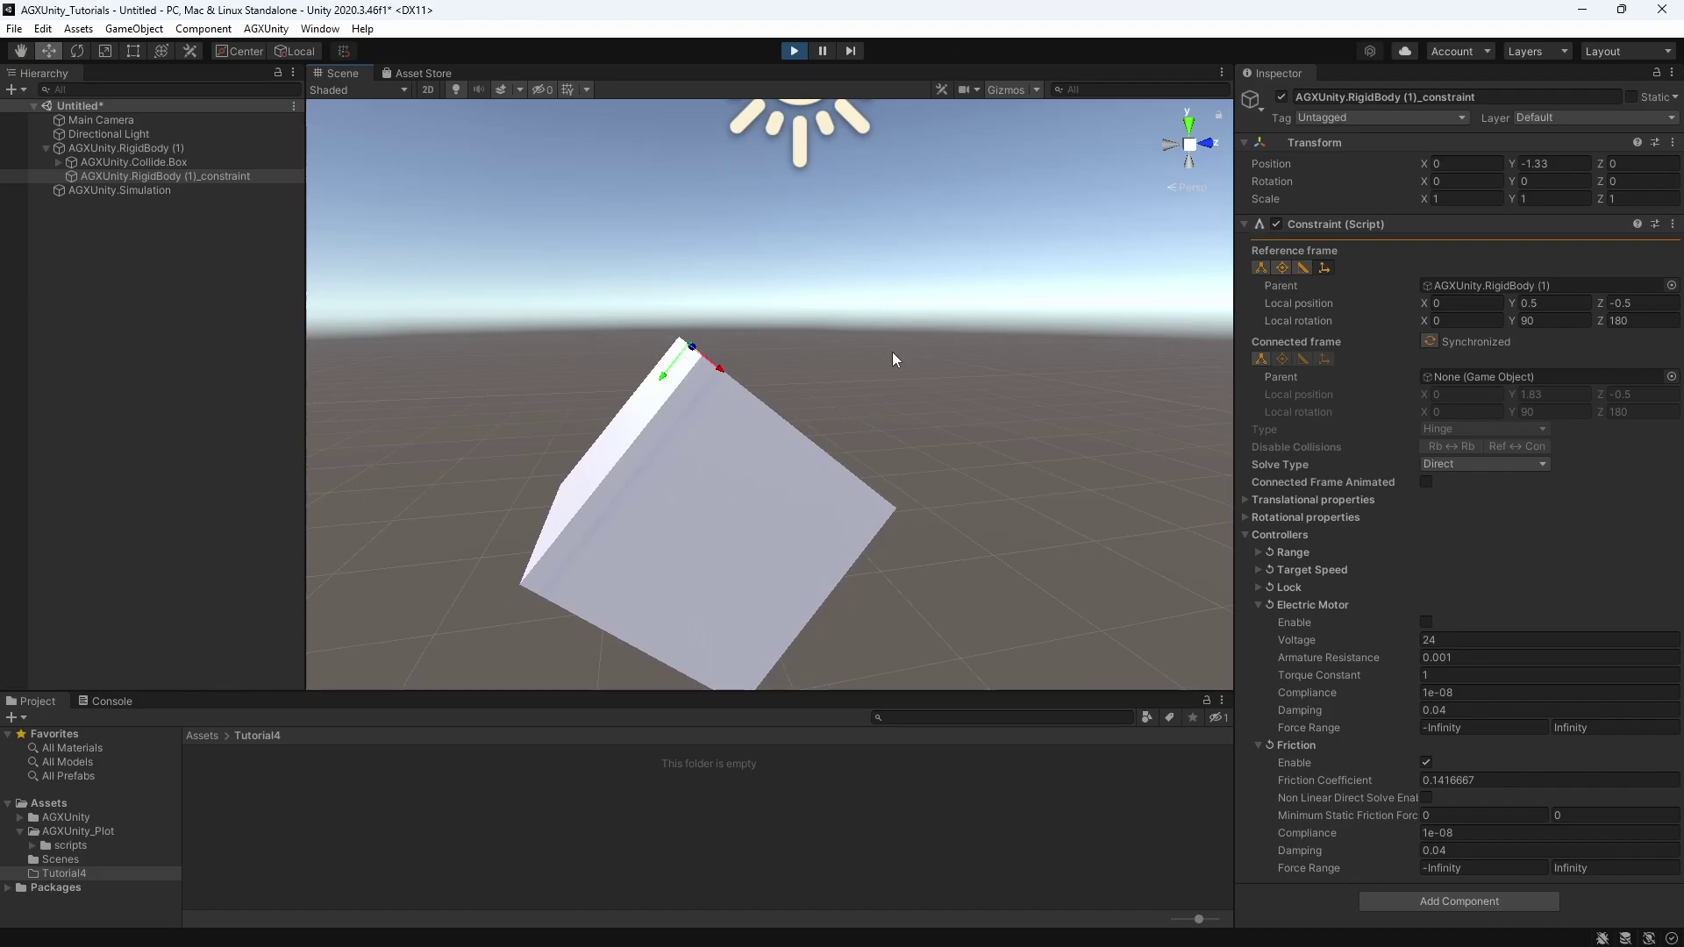
middle_click_drag(854, 378, 839, 361)
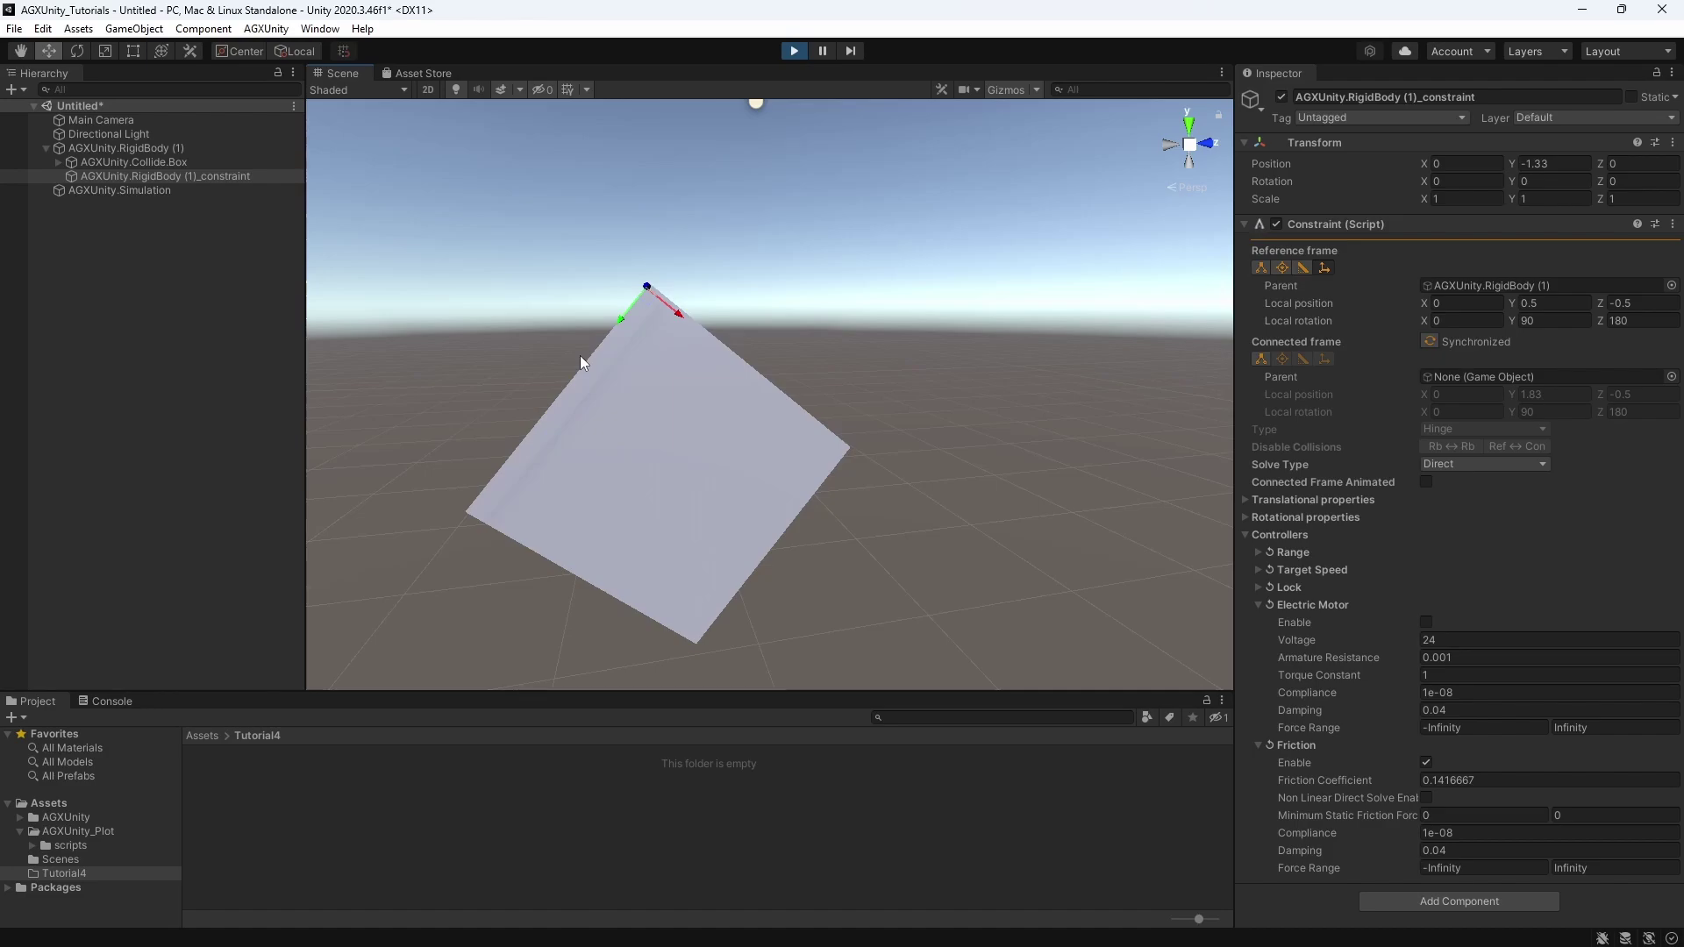
left_click(1247, 497)
left_click(1243, 674)
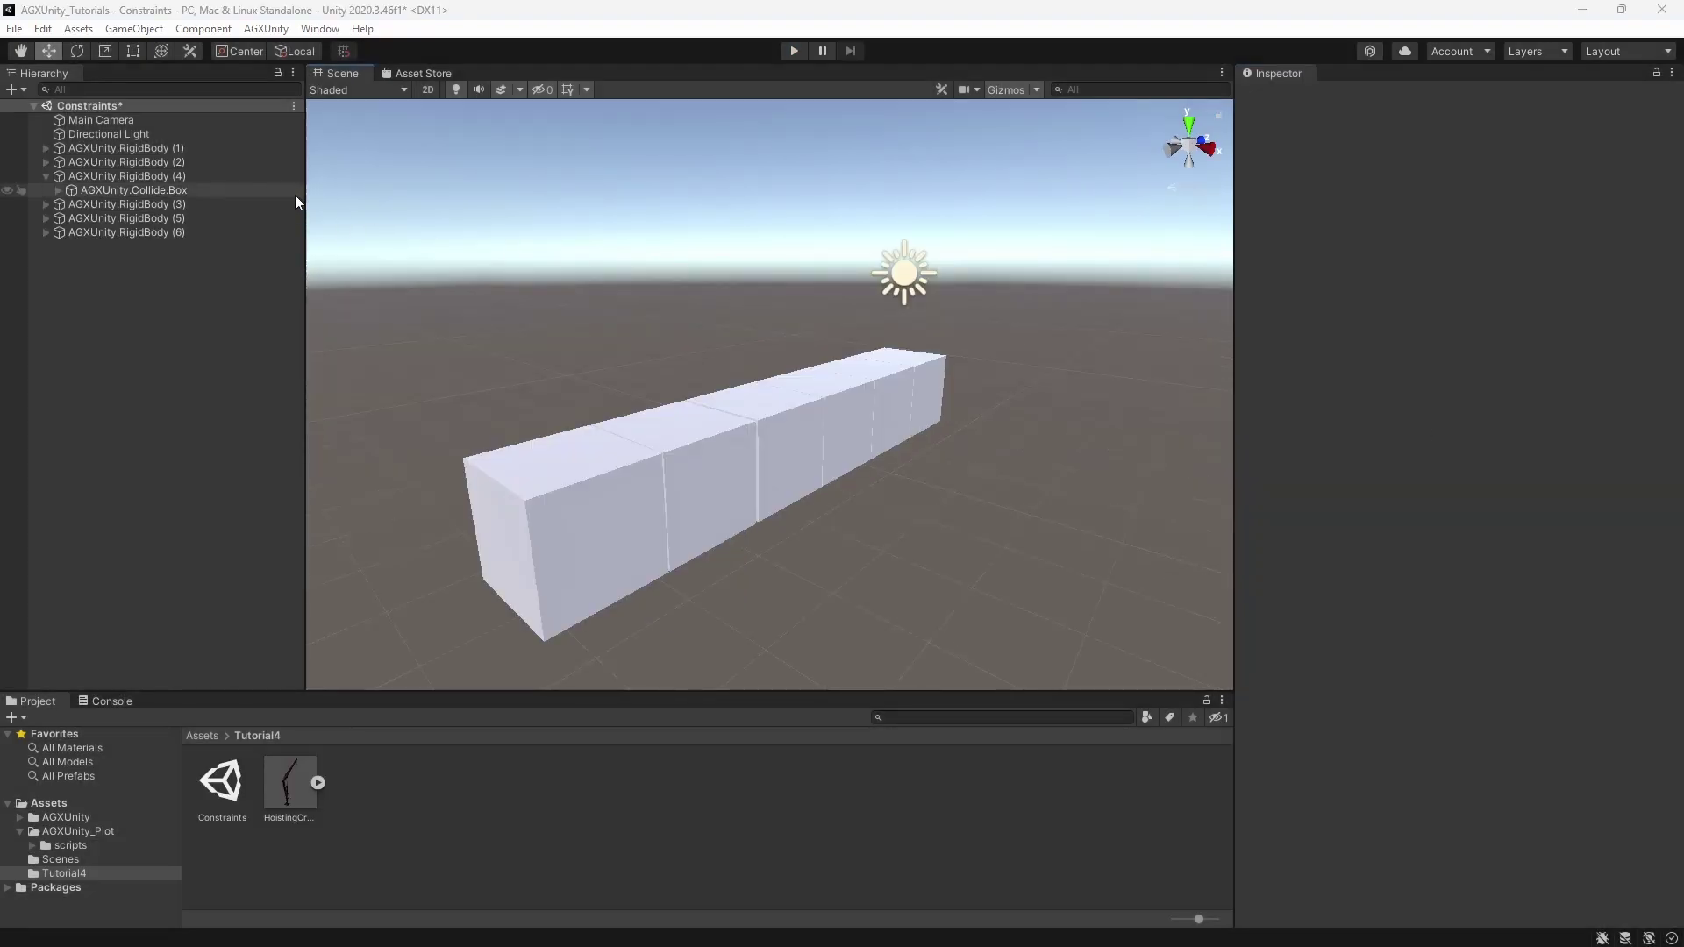
- Create a Lock Joint and place its reference frame on the top edge shared by the two nearest boxes, connecting them
left_click(265, 29)
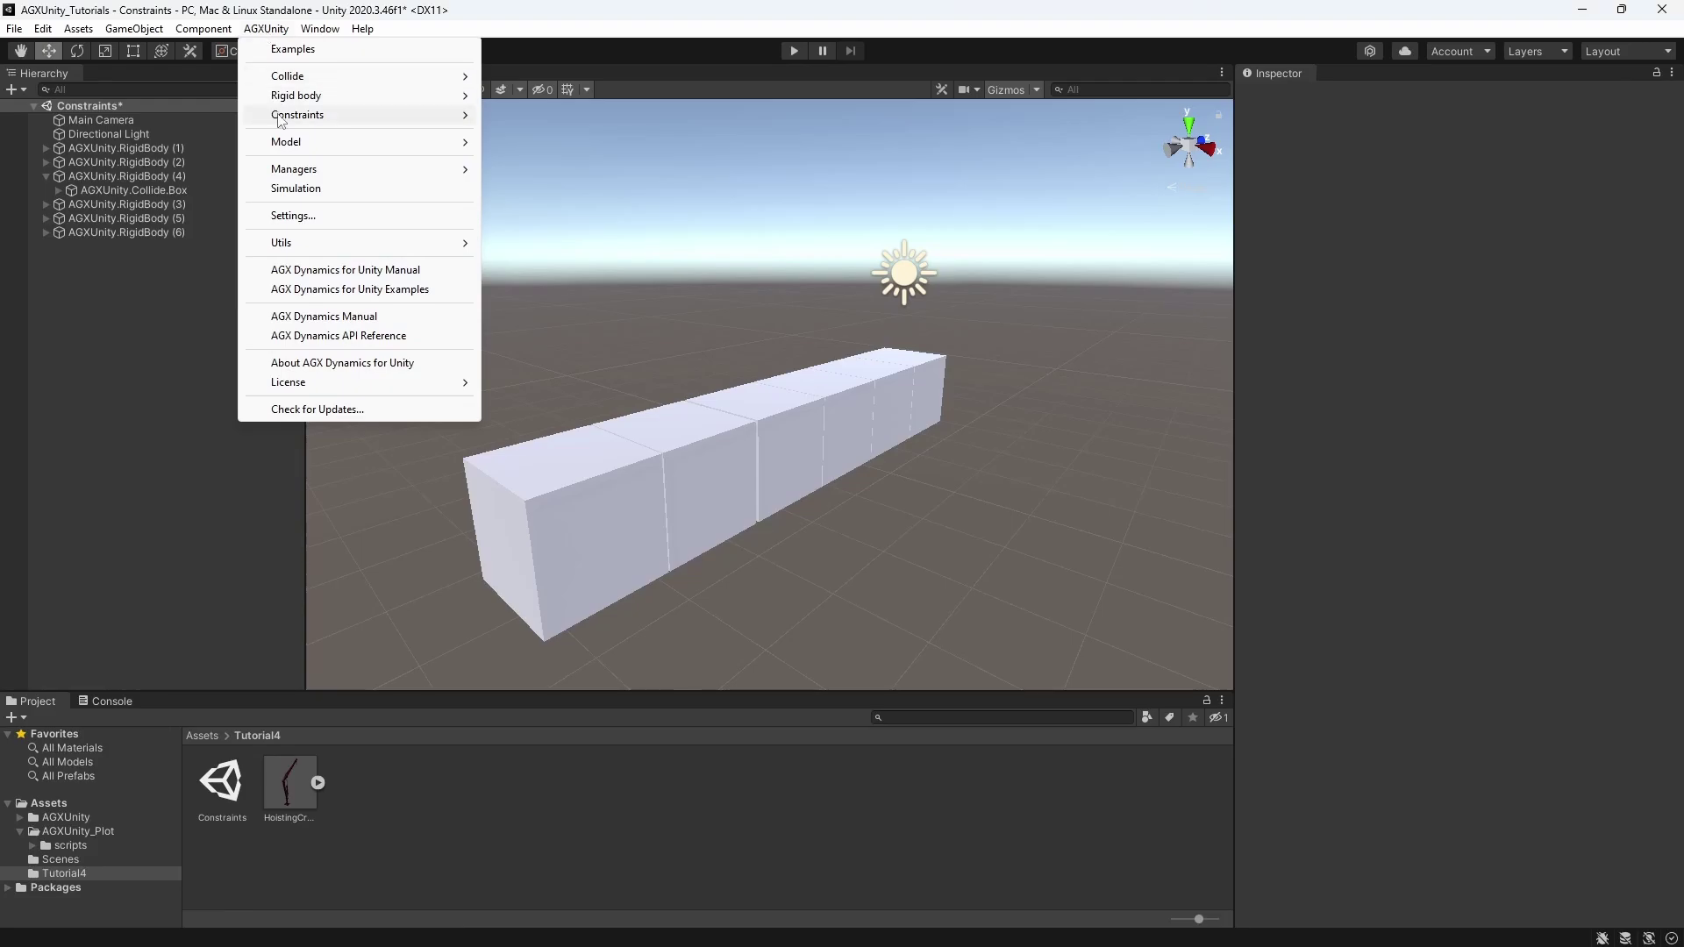
mouse_move(298, 115)
left_click(532, 155)
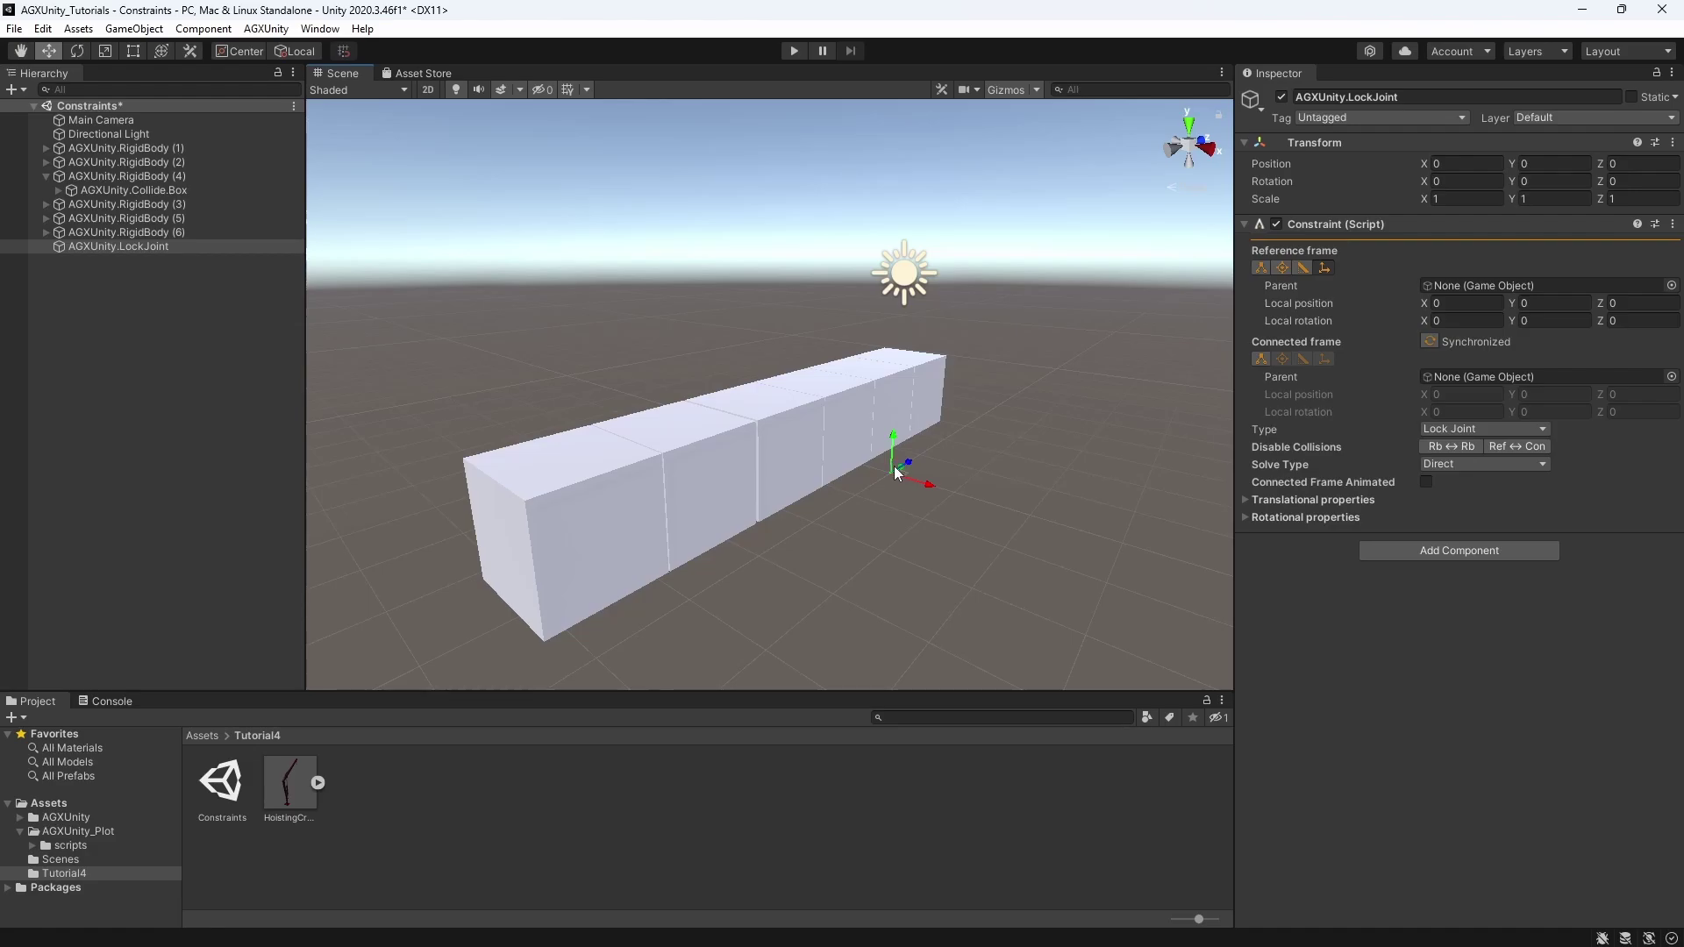
left_click(92, 249)
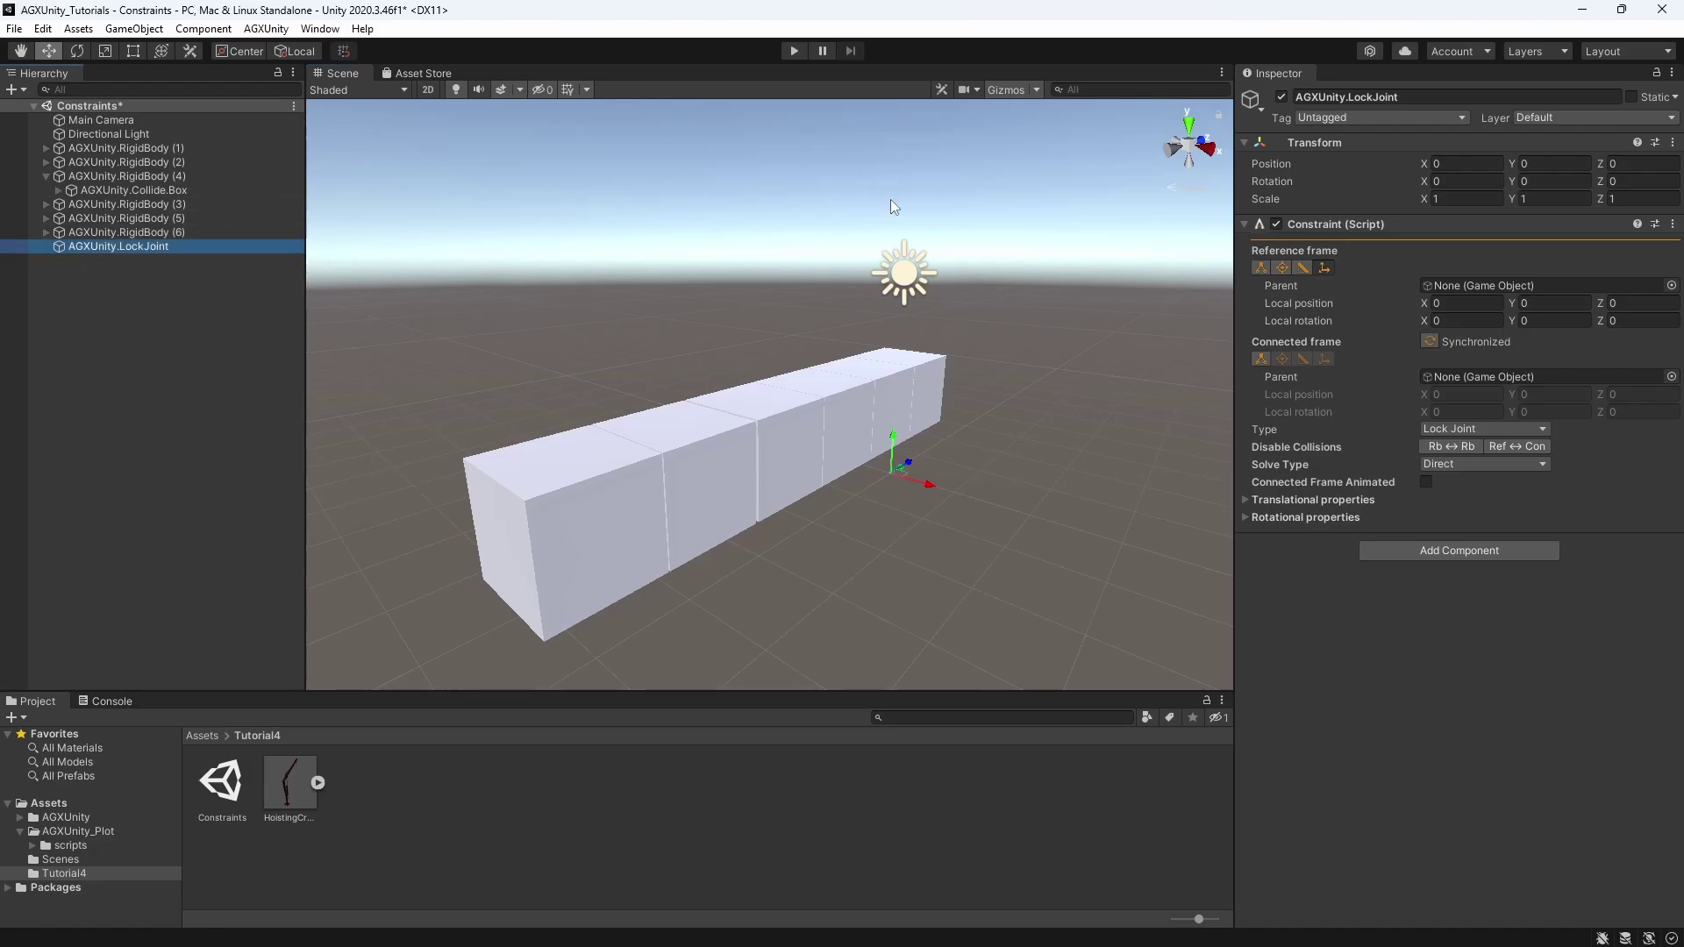
left_click(1285, 266)
left_click(586, 474)
left_click(582, 491)
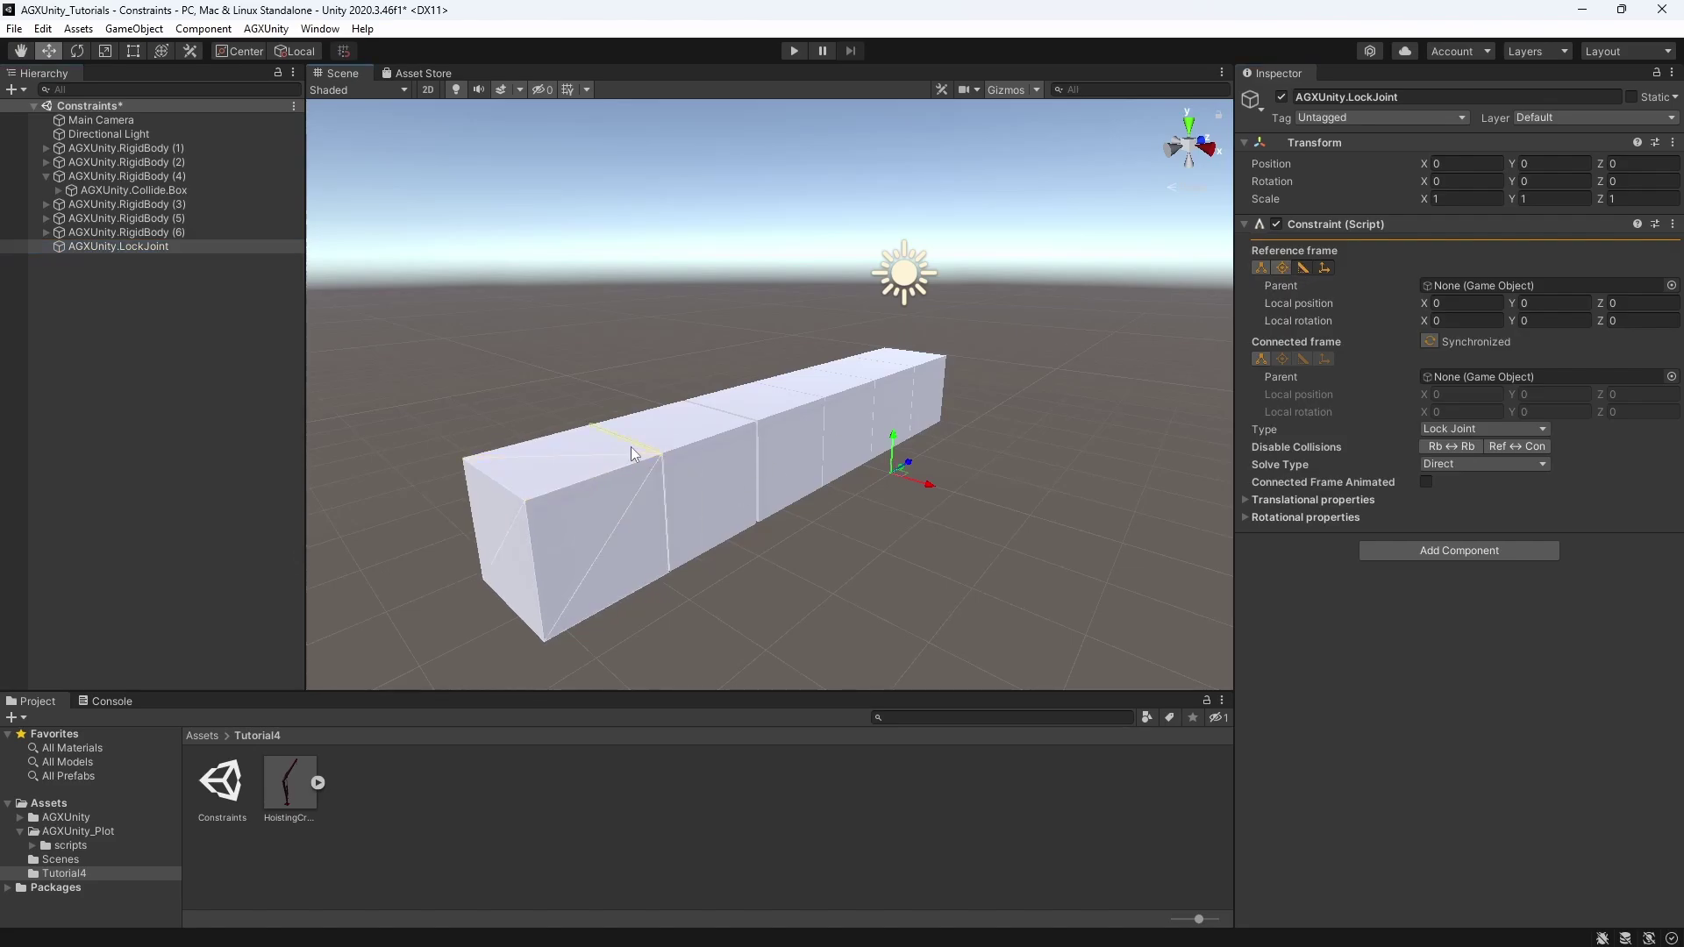
left_click(646, 451)
- Duplicate the lock joint five times
left_click(143, 250)
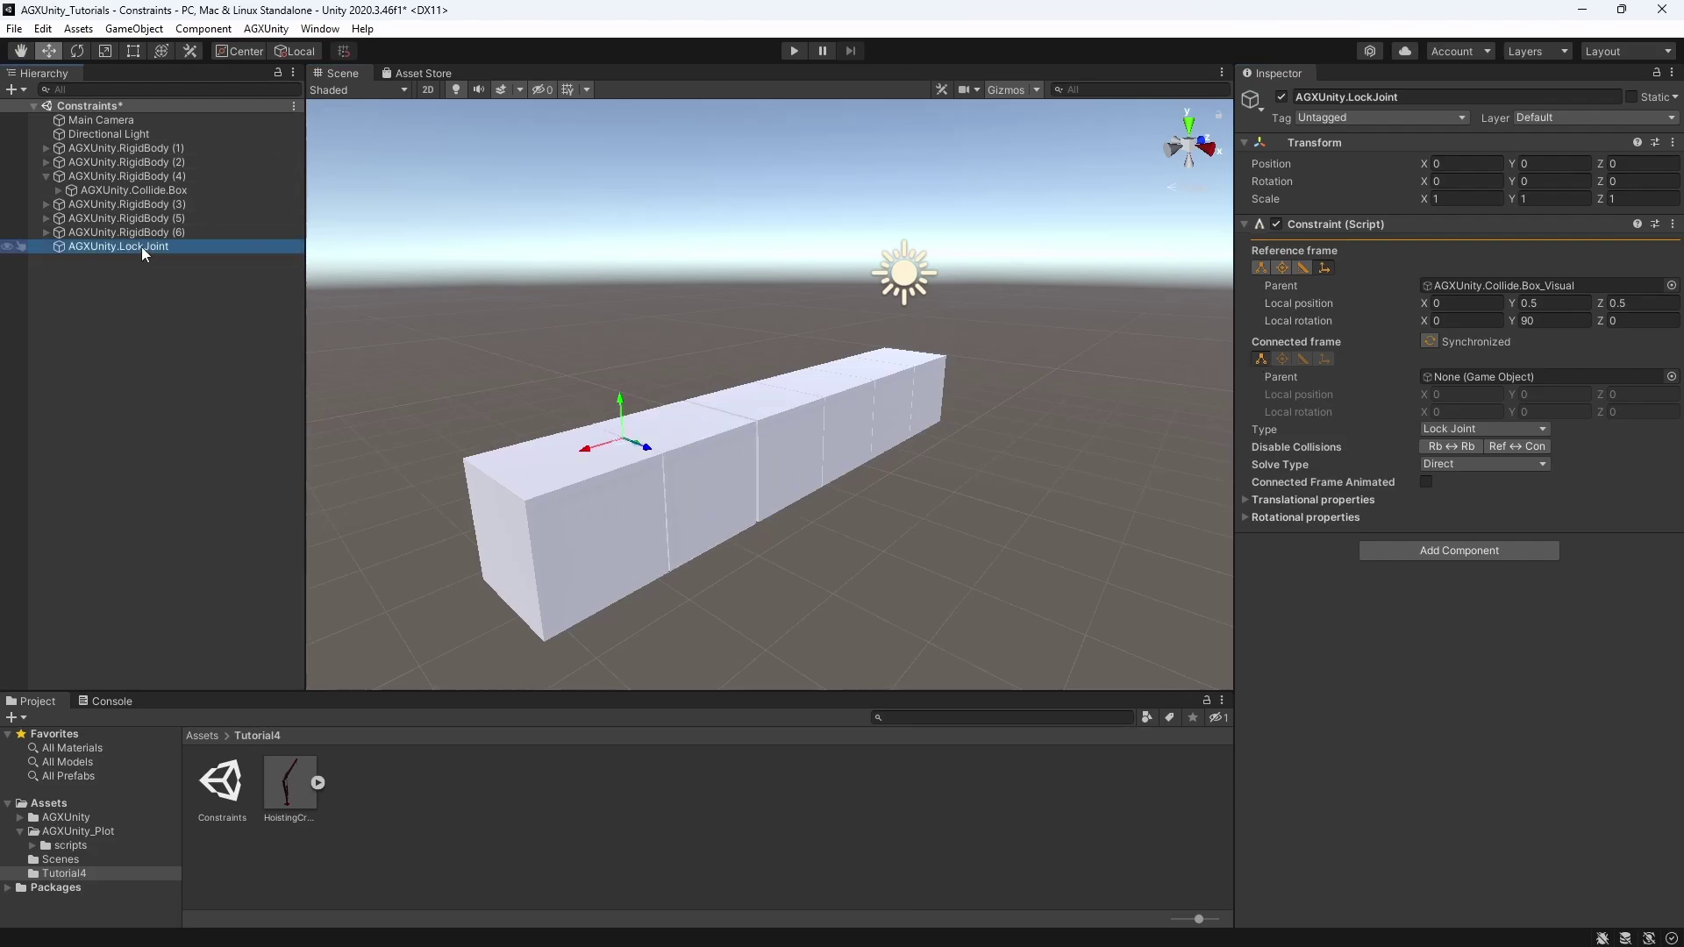
key("ctrl+d")
key("ctrl+d")
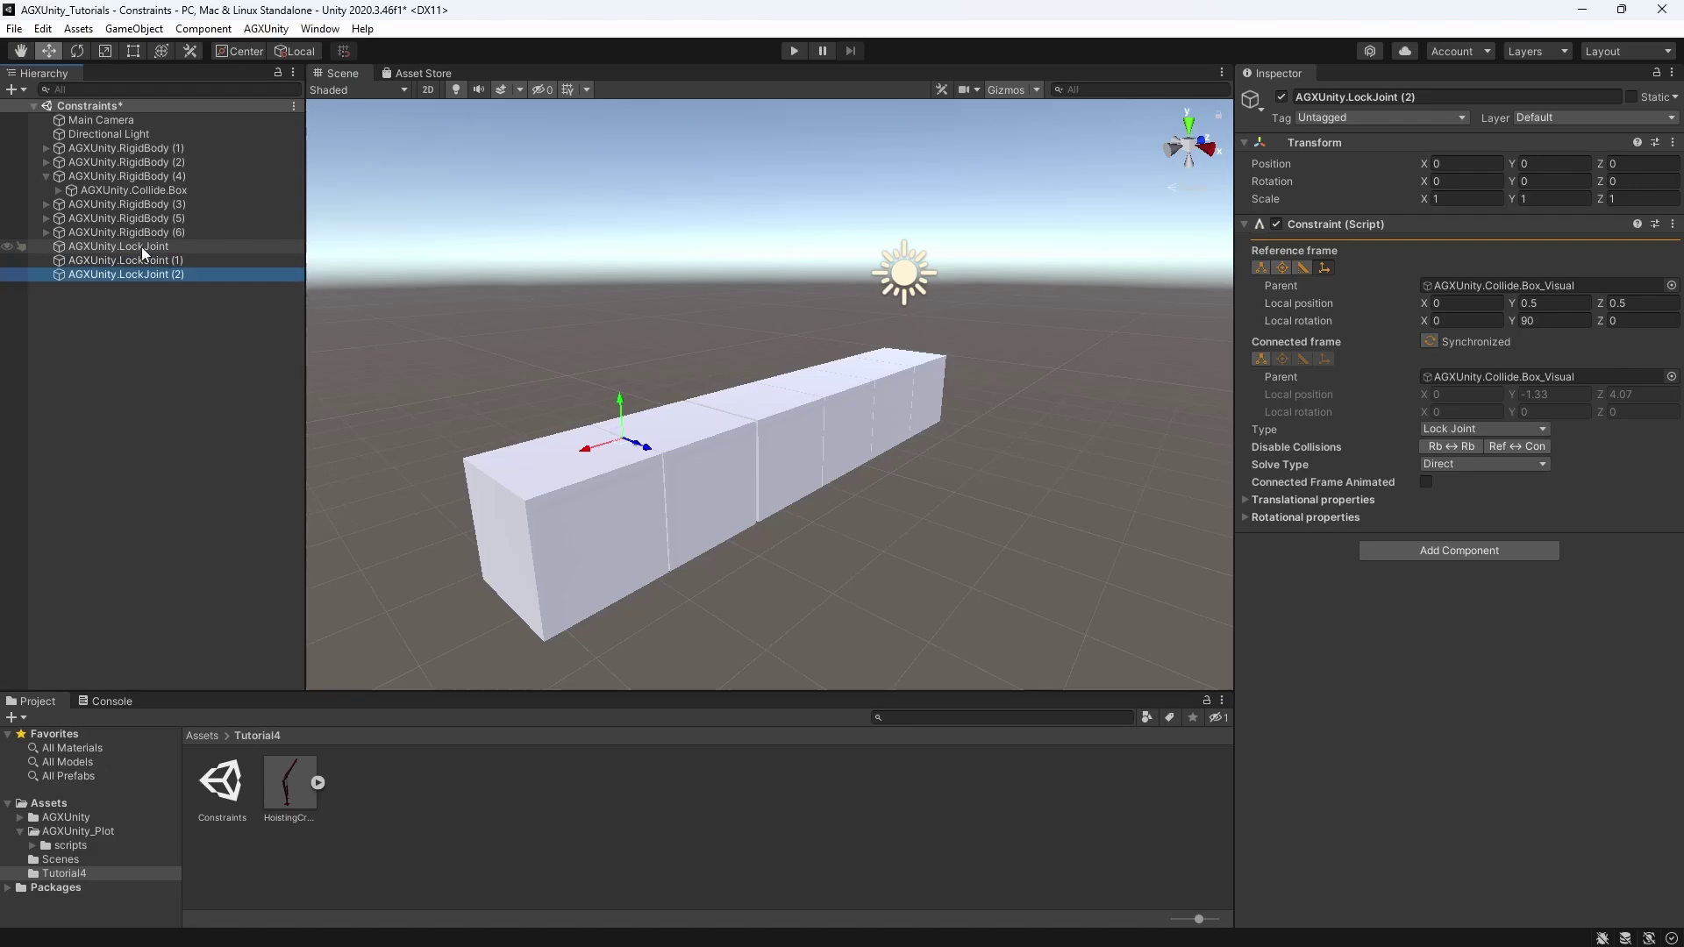
key("ctrl+d")
key("ctrl+d")
key("ctrl+d")
- Move the LockJoint (1) frame to the top edge between the second and third boxes and connect it to the third box
key("Up")
key("Up")
key("Up")
key("Up")
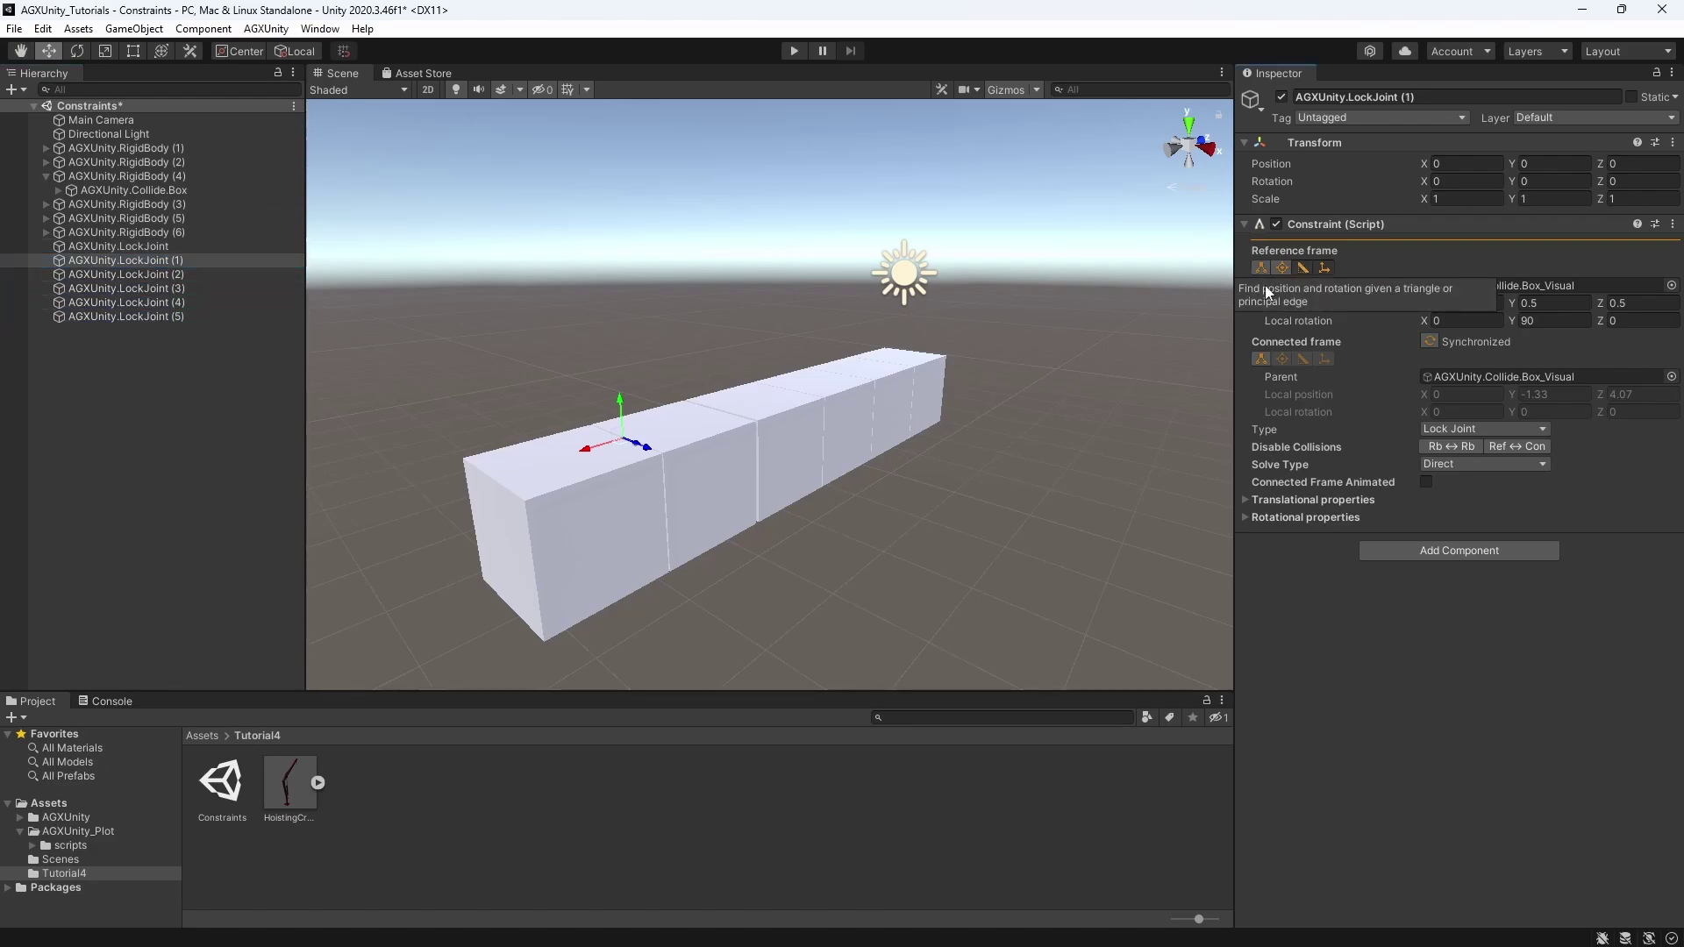
left_click(707, 421)
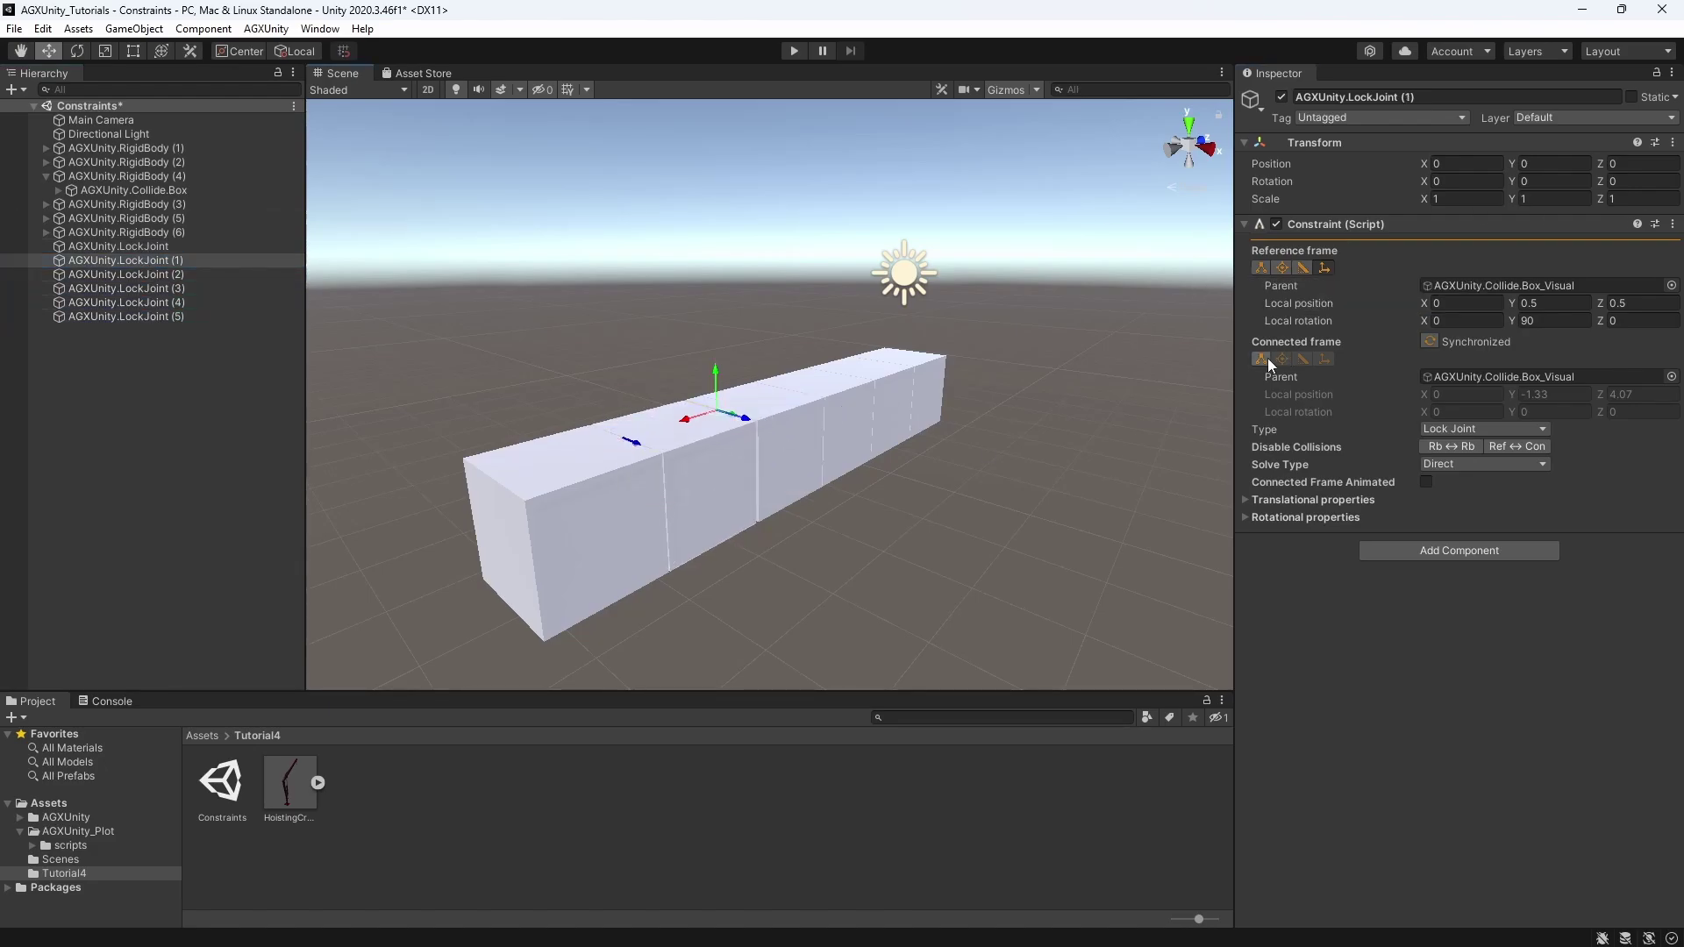
left_click(741, 414)
left_click(756, 398)
- Move the LockJoint (2) frame to the top edge between the third and fourth boxes and connect it to the fourth box
left_click(123, 275)
left_click(1302, 268)
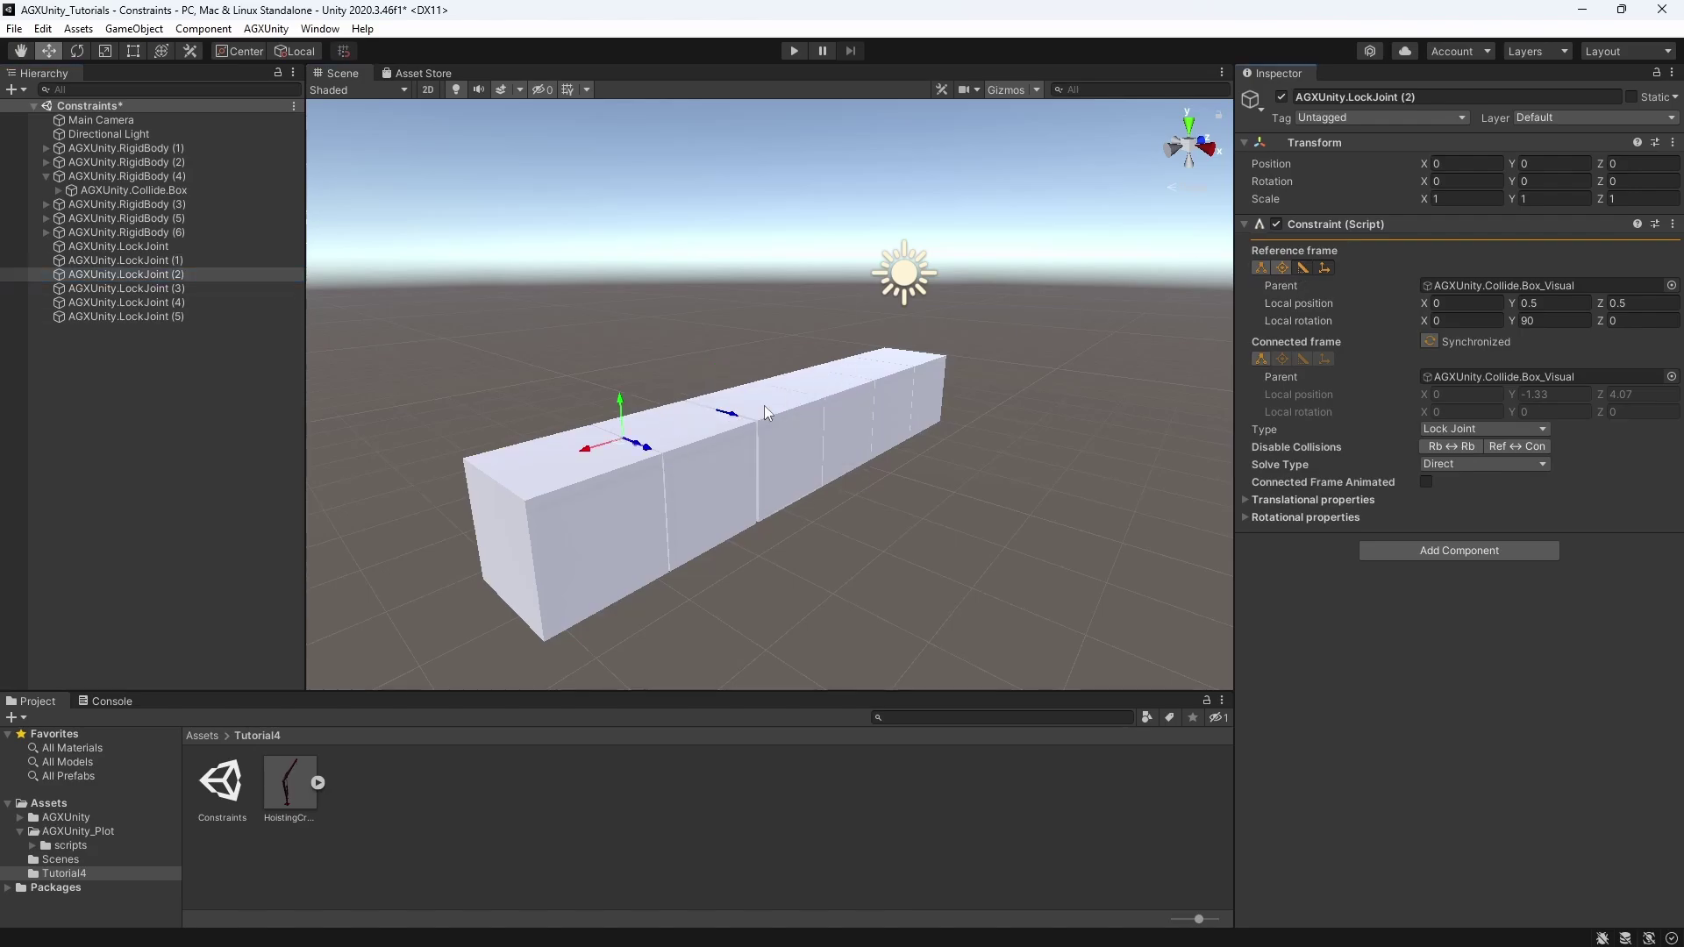
left_click(781, 388)
left_click(814, 397)
left_click(1261, 358)
left_click(840, 405)
left_click(824, 381)
- Place the LockJoint (3) frame on the next top edge and connect it to the visual of RigidBody (2)
left_click(123, 288)
left_click(1302, 268)
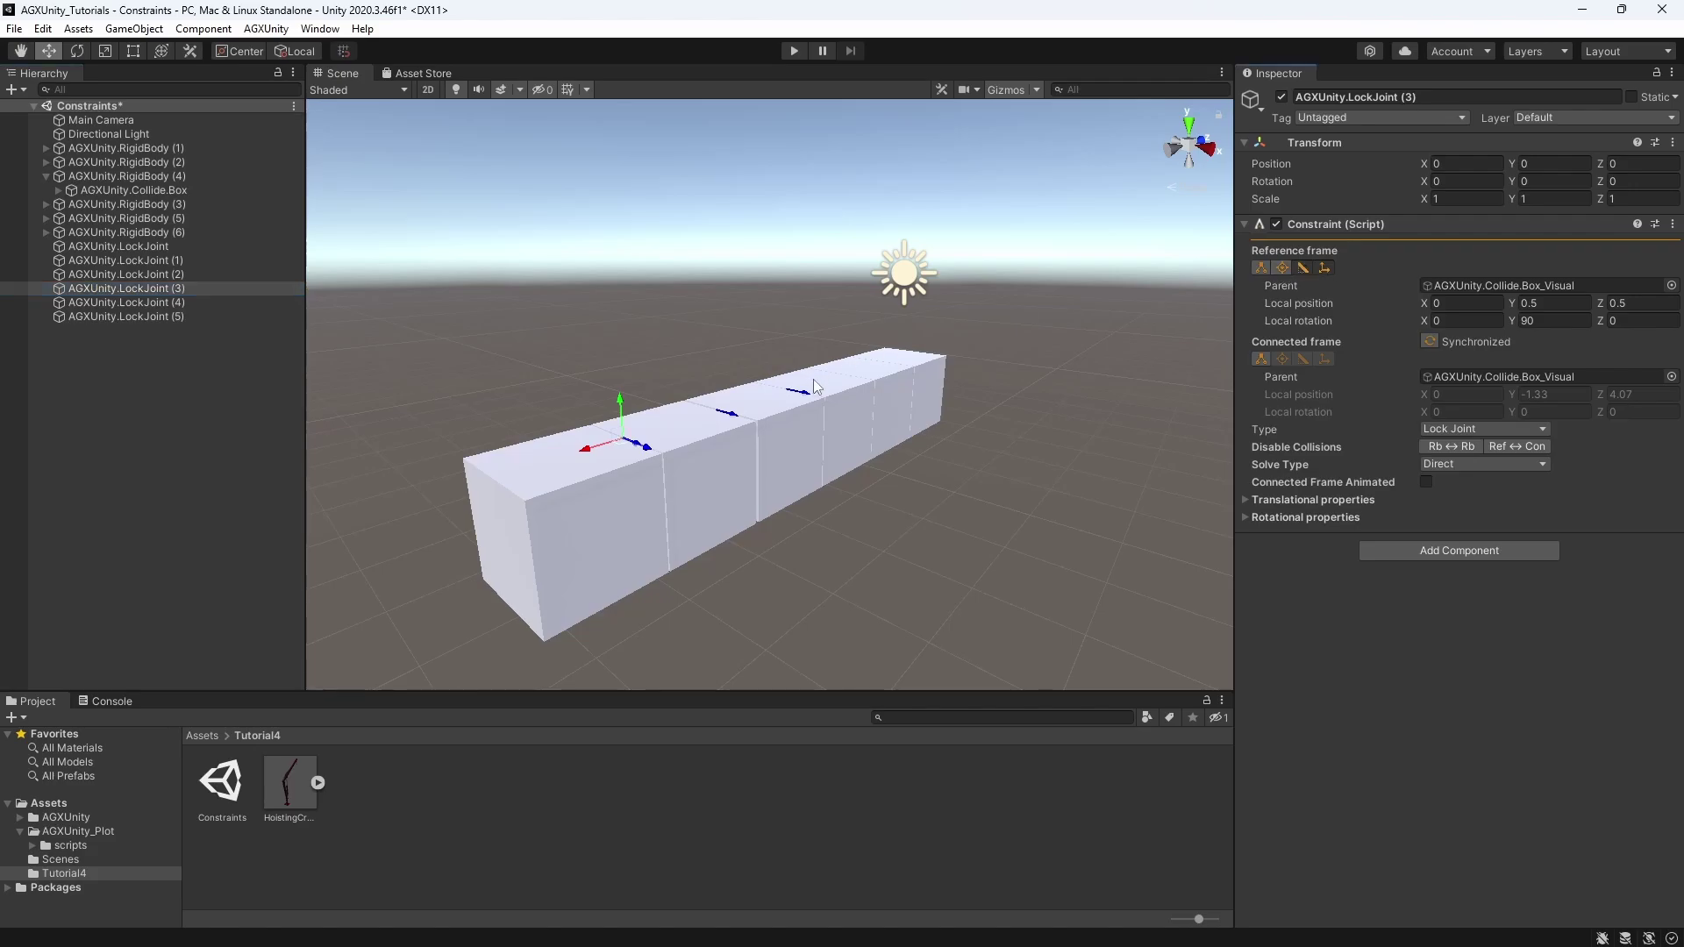
left_click(856, 381)
left_click(863, 373)
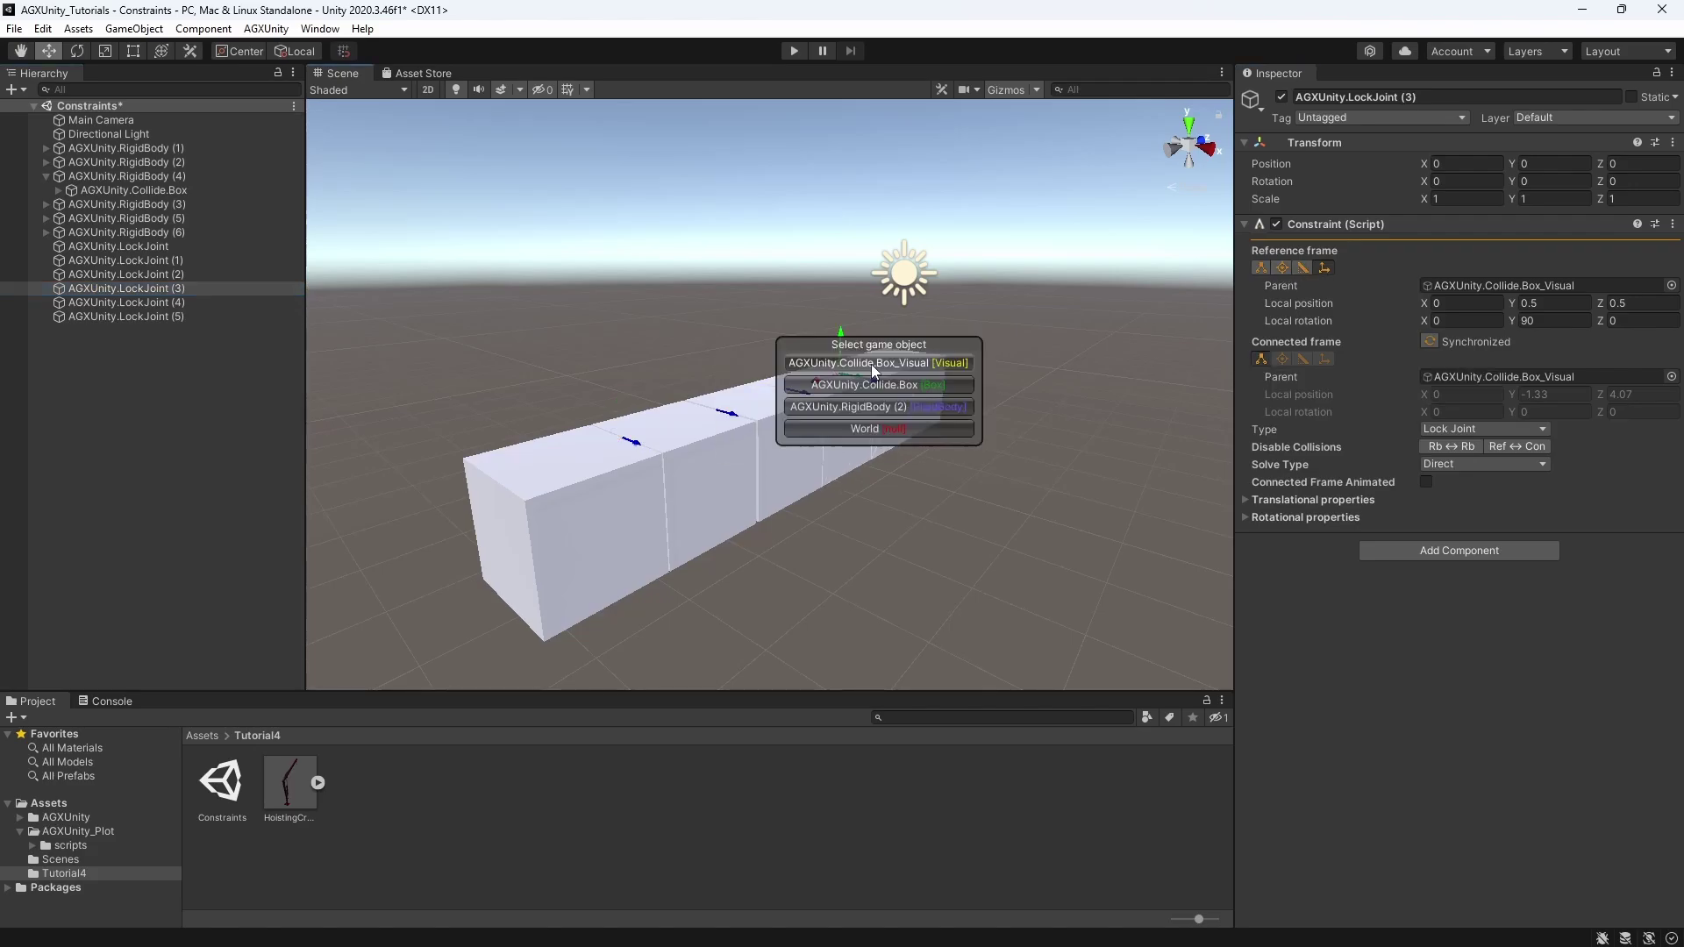
left_click(871, 365)
- Place the LockJoint (4) frame on the last shared top edge and connect it to the visual of RigidBody (1)
left_click(118, 302)
left_click(1301, 268)
left_click(870, 370)
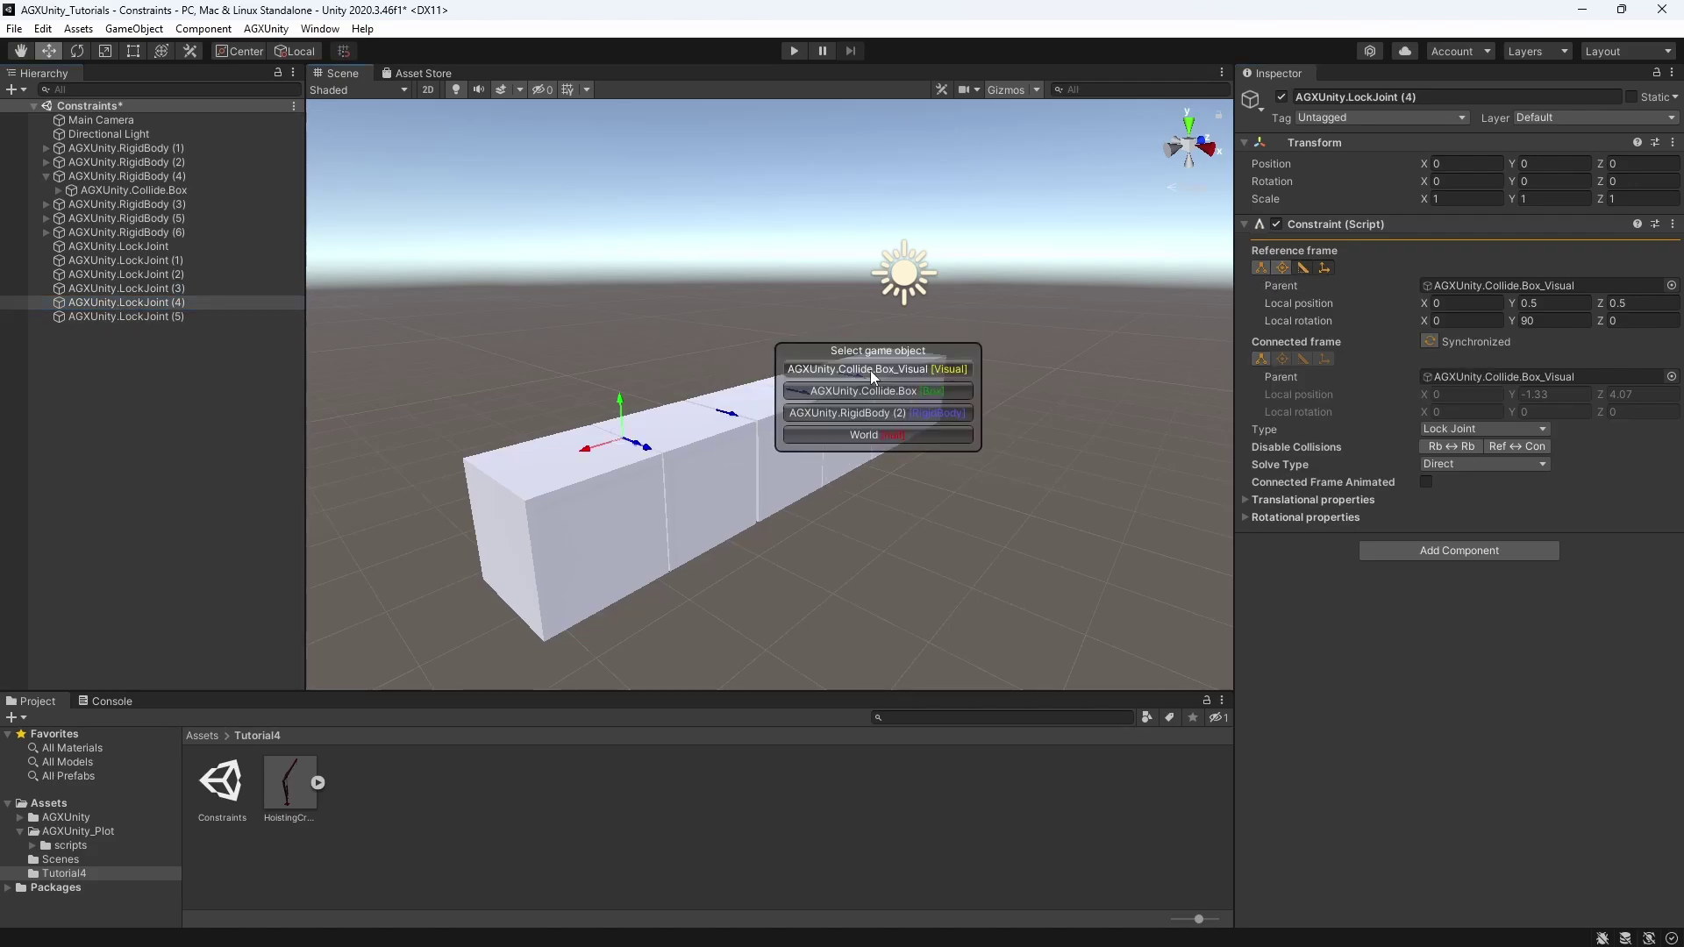
left_click(881, 359)
left_click(912, 355)
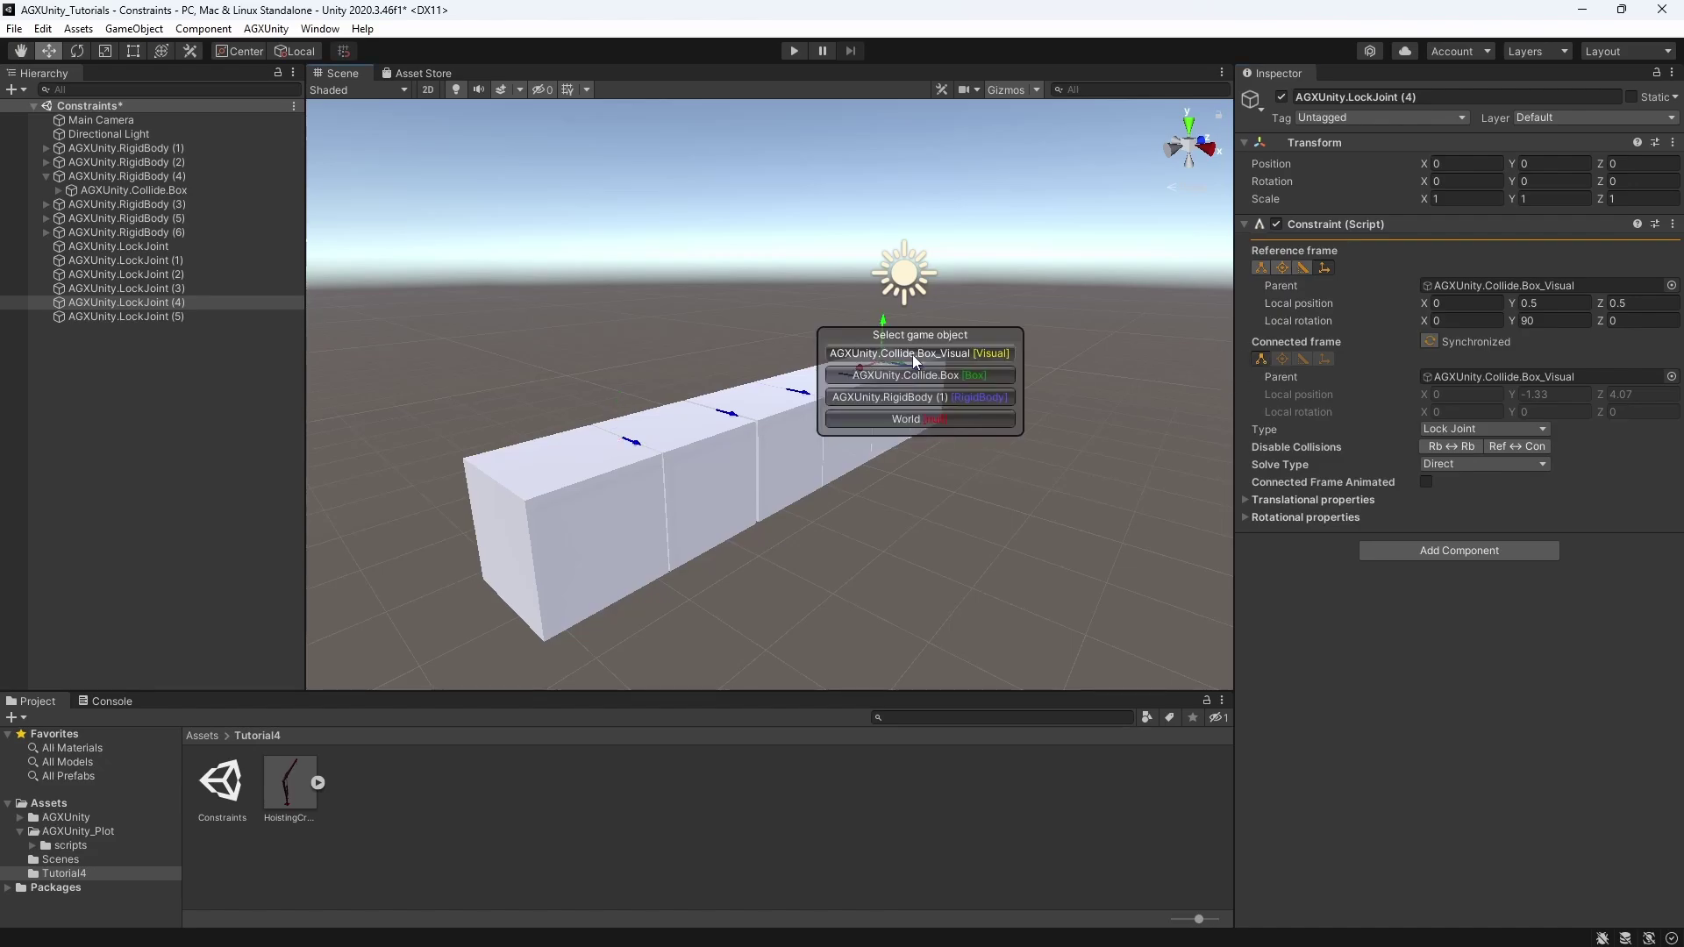
left_click(917, 358)
- Place the LockJoint (5) frame on the nearest box's outer top edge and set its connected parent to None
left_click(147, 315)
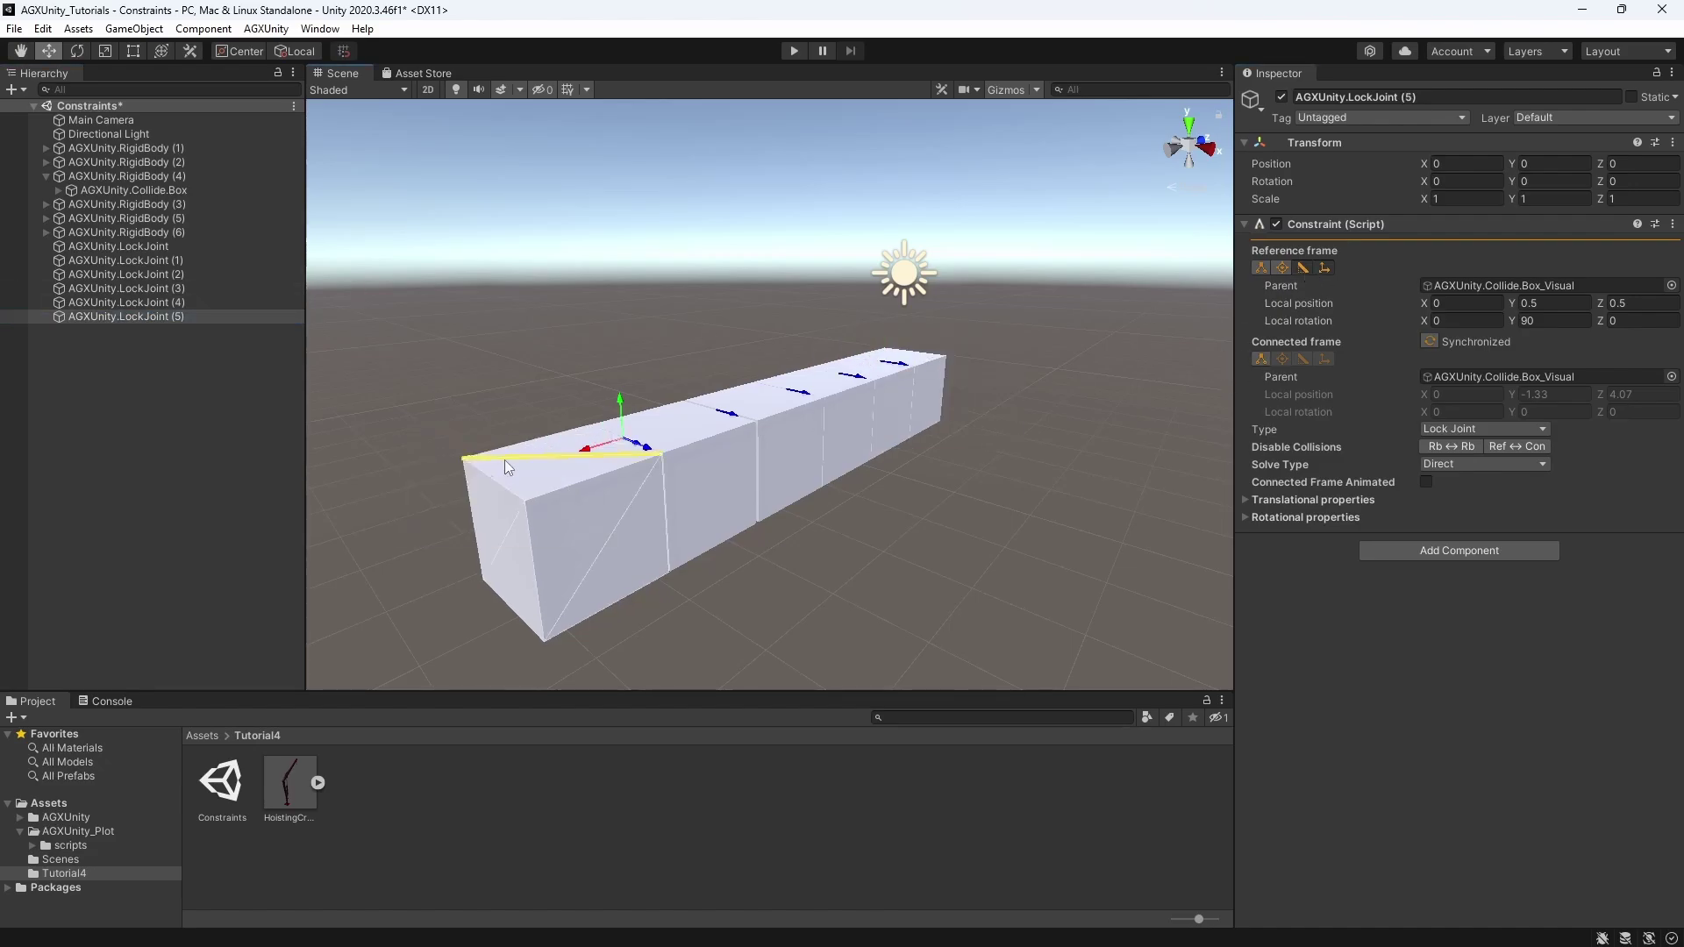
left_click(505, 487)
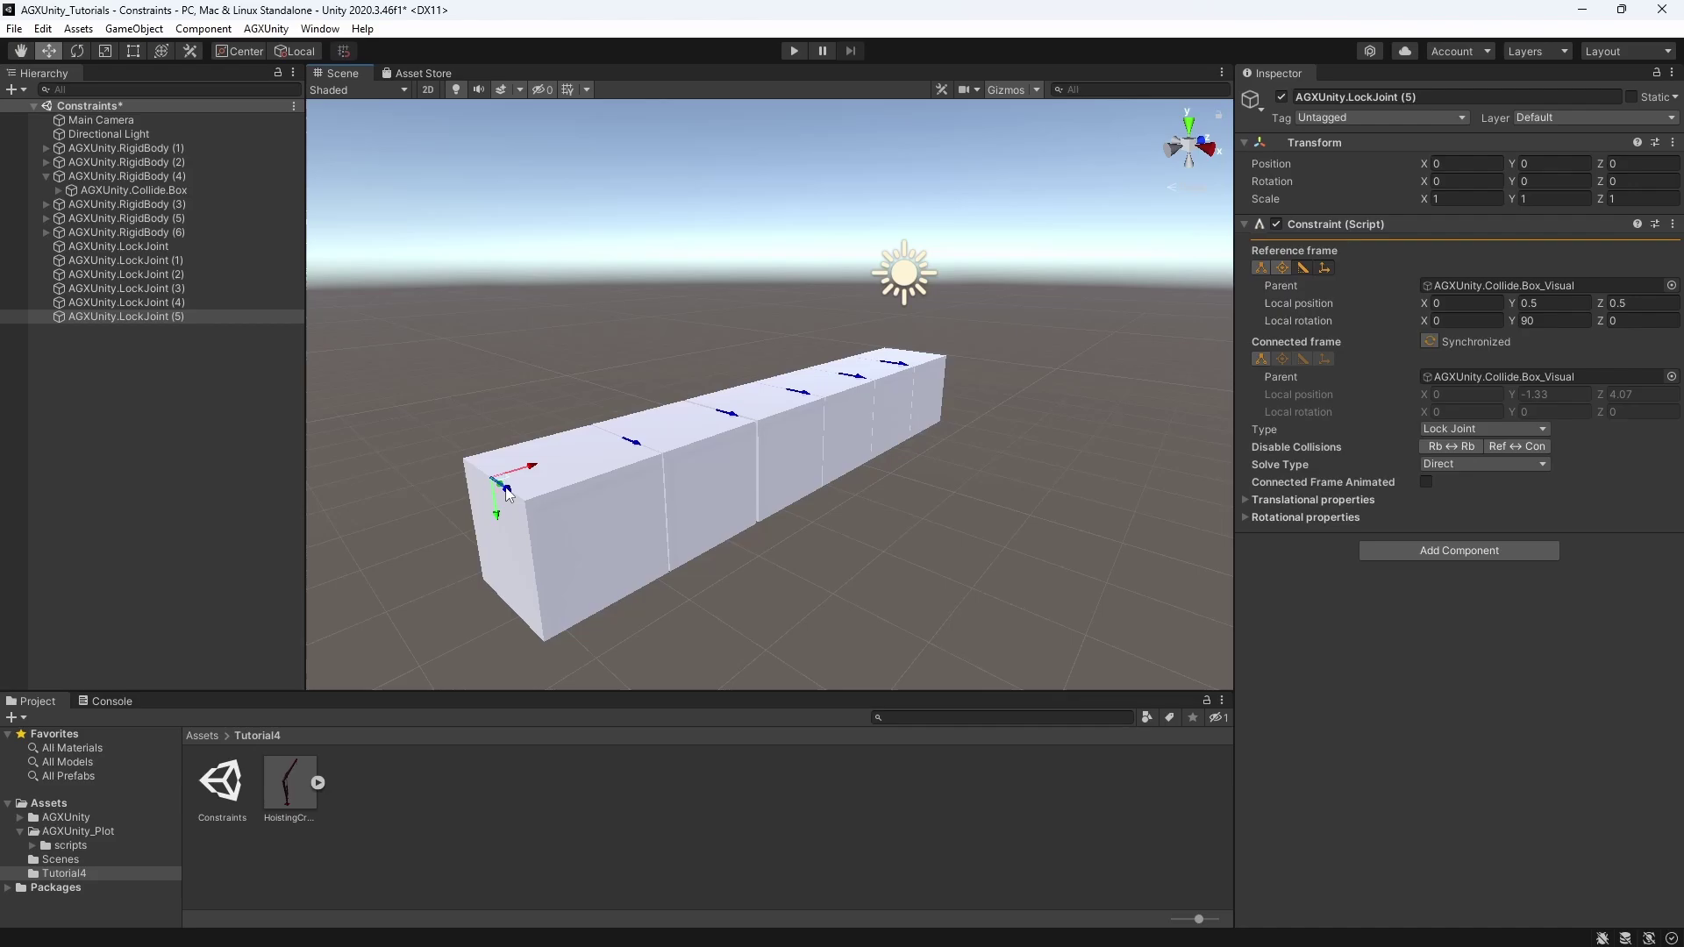
left_click(1672, 378)
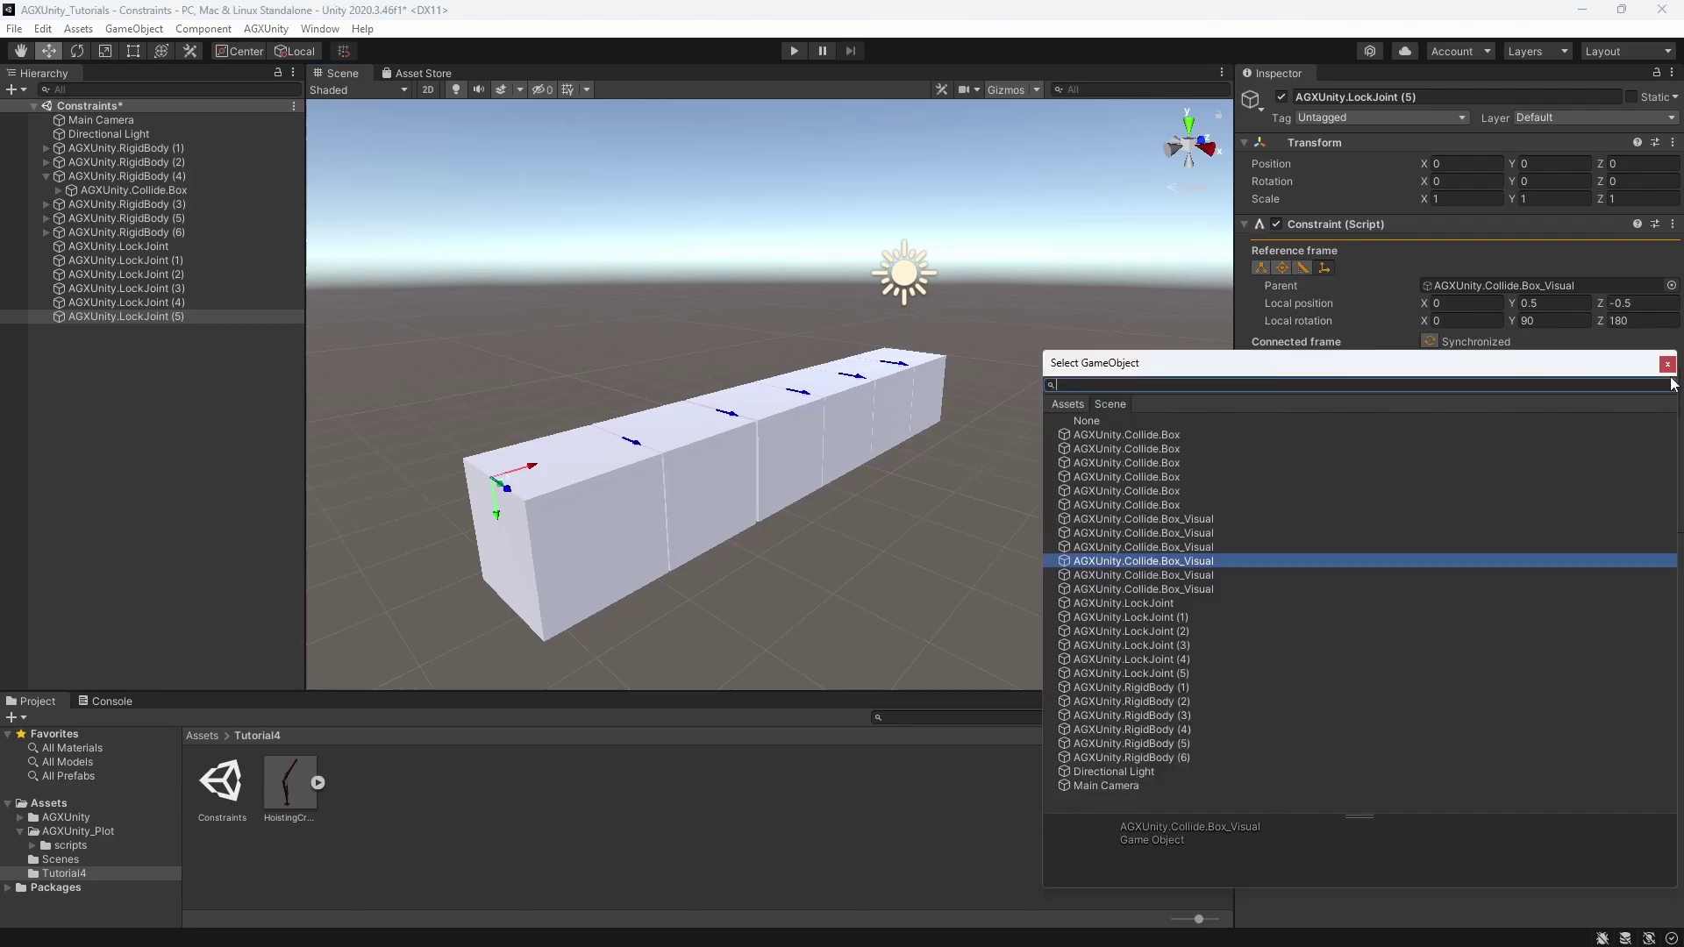
left_click(1082, 420)
double_click(1083, 419)
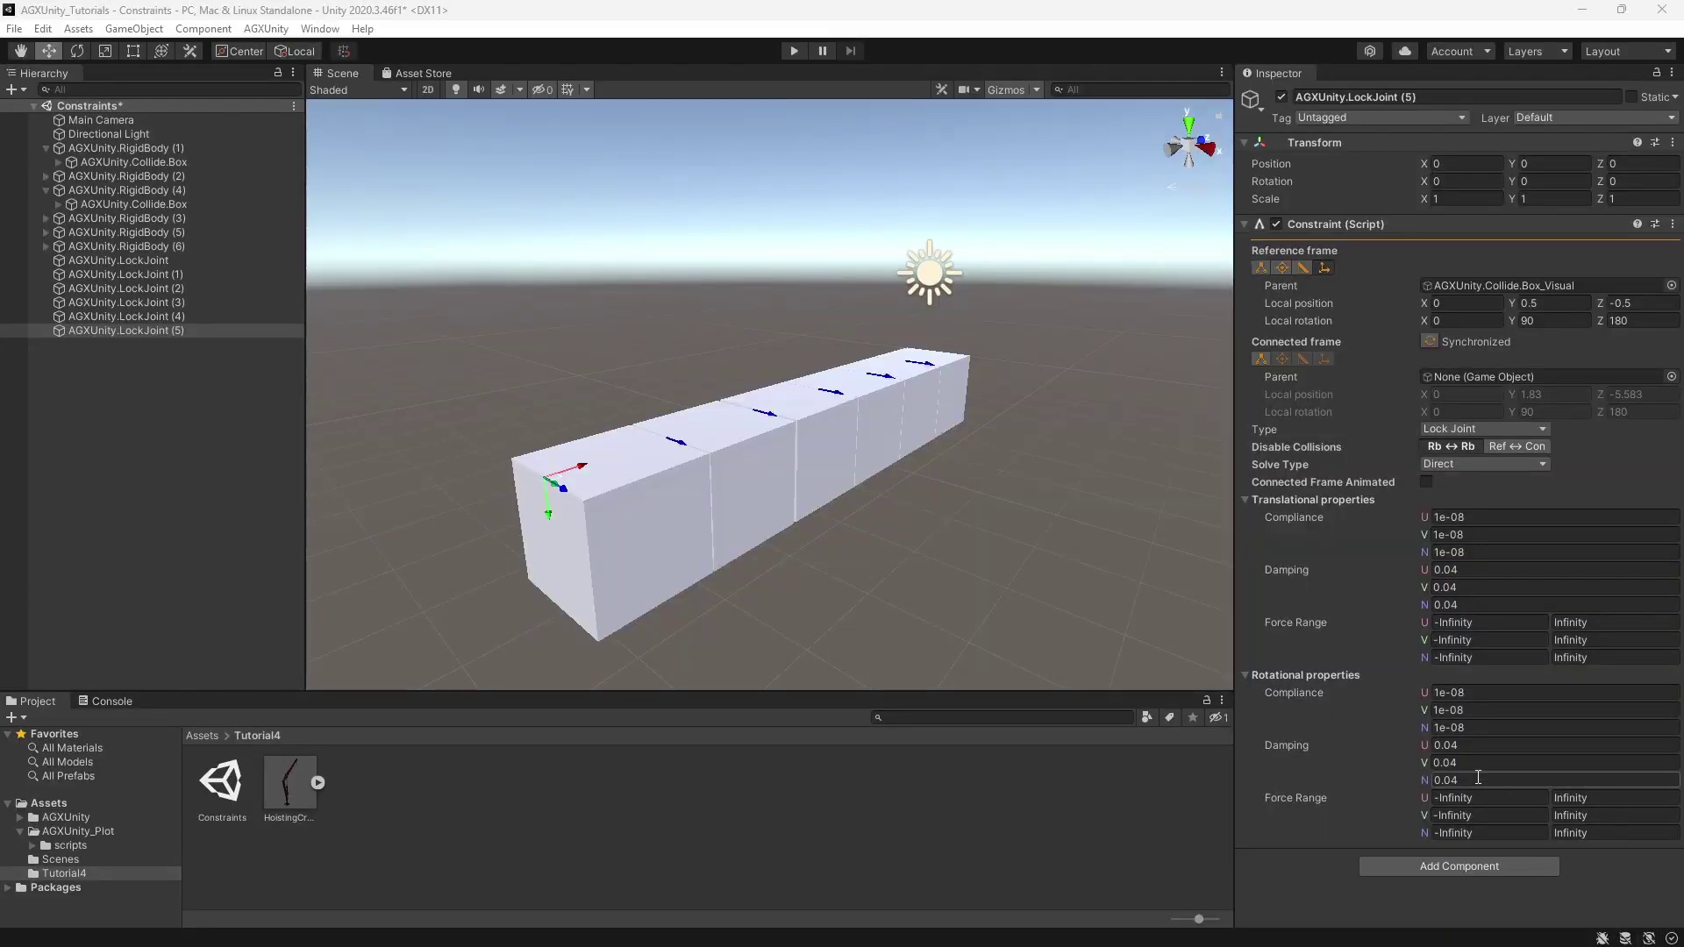
- Select all six lock joints and set their translational compliance to 1e-20 for U, V and N
left_click(953, 405)
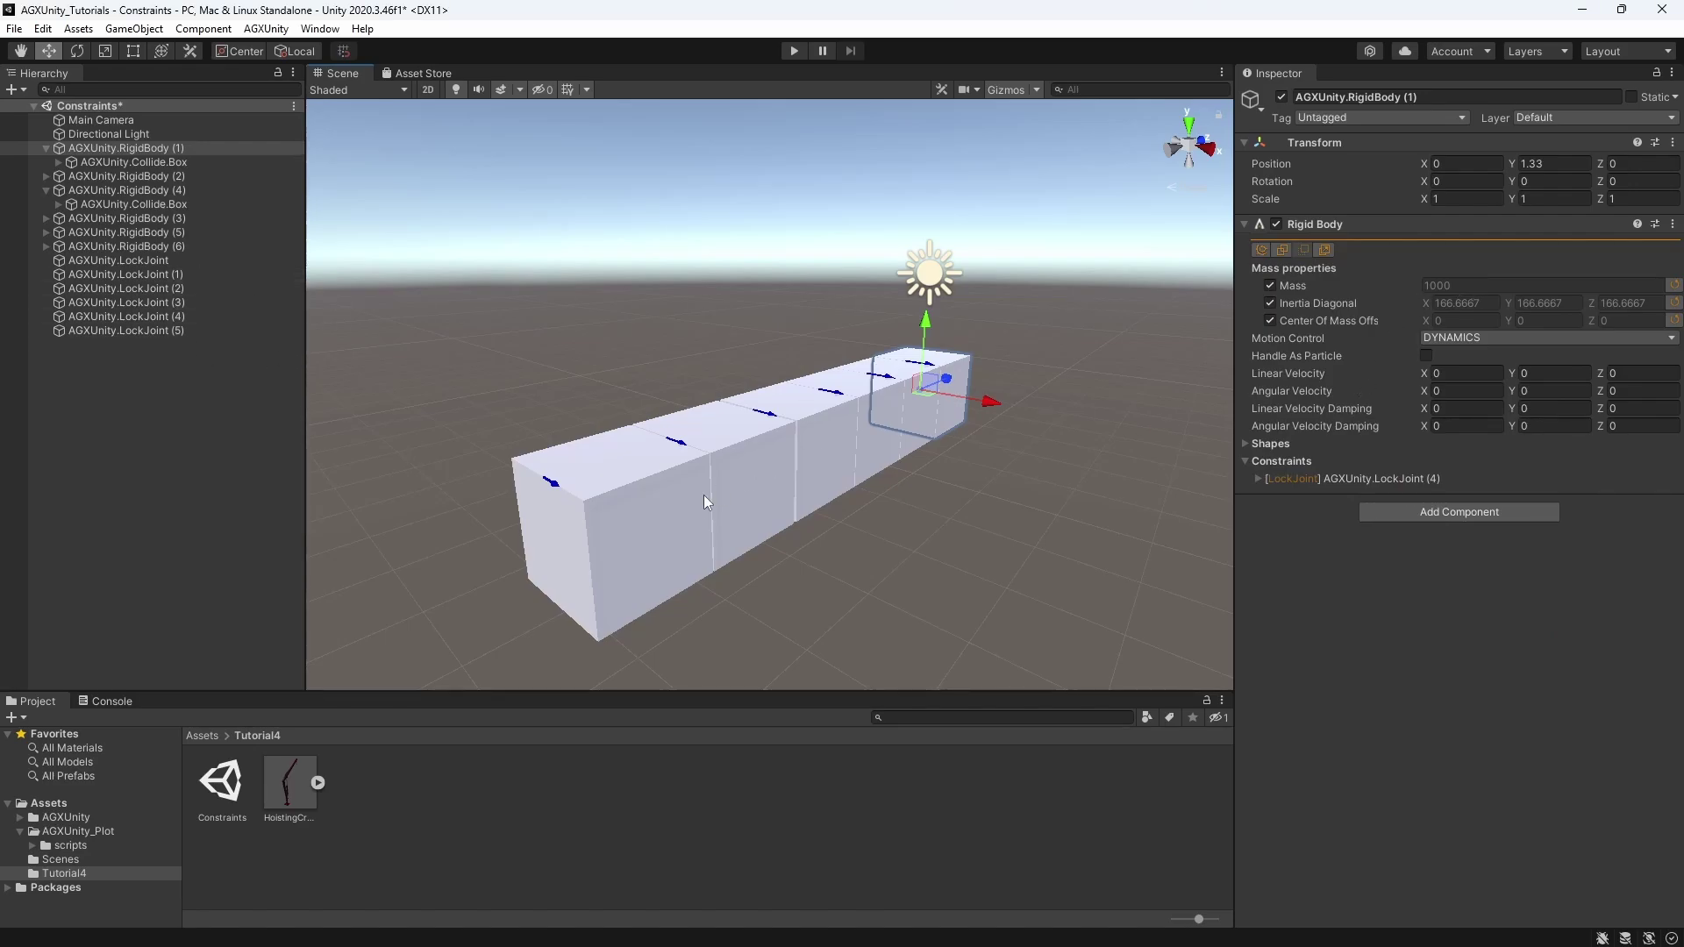
left_click(145, 261)
left_click(150, 330, "shift")
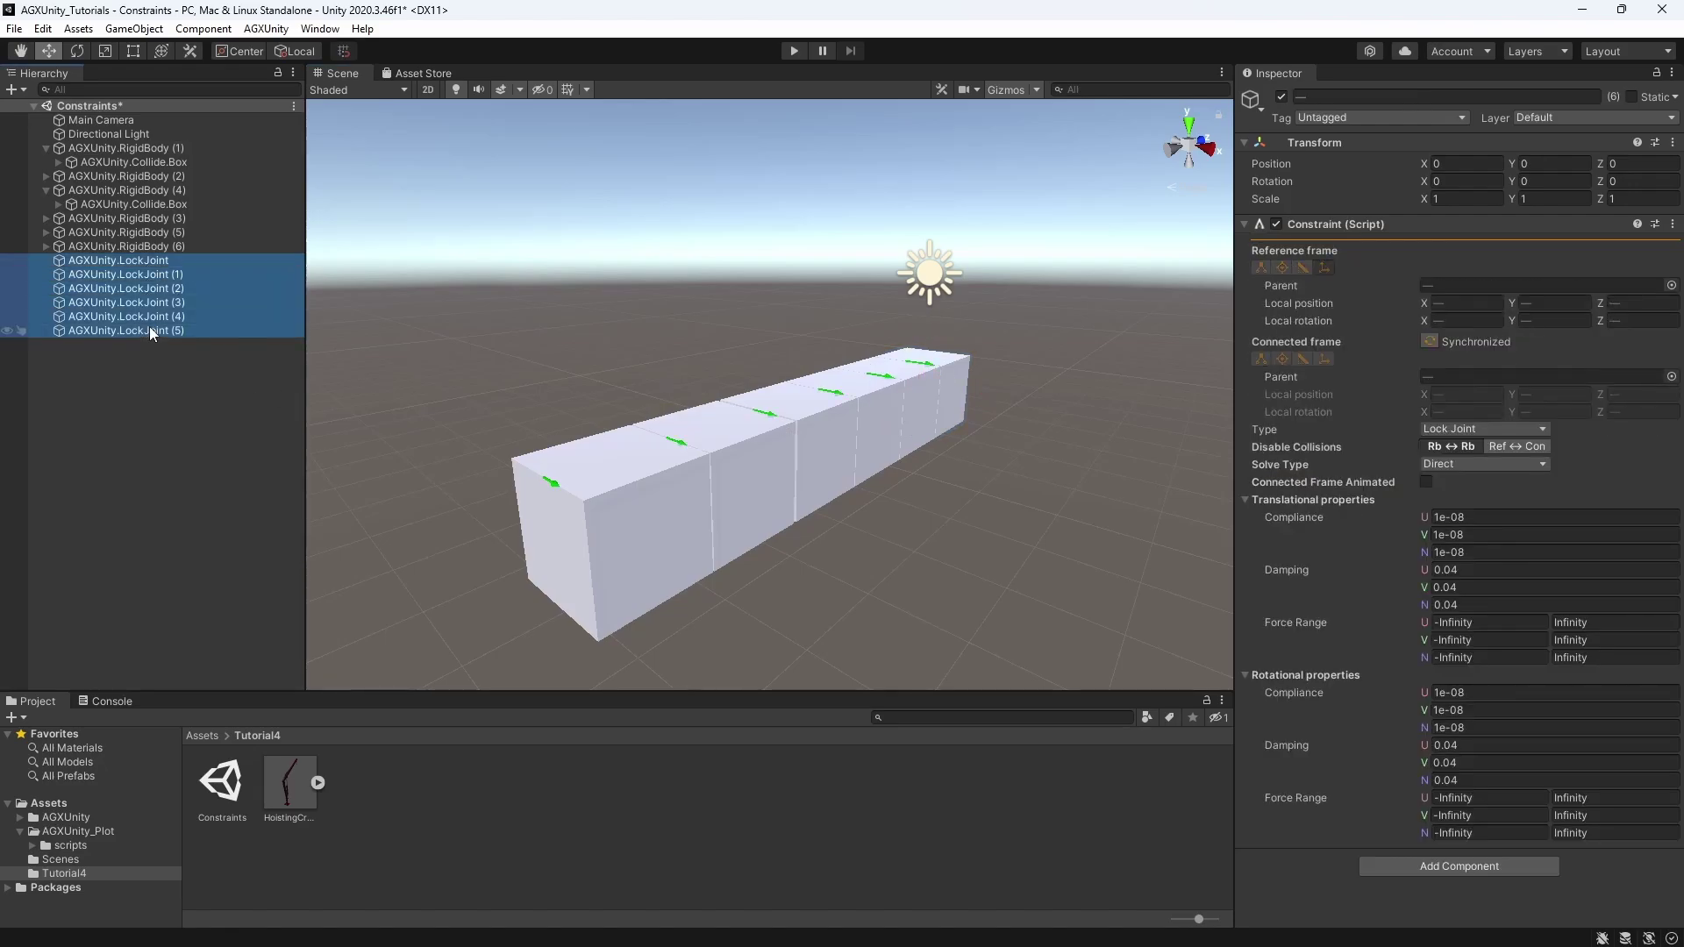
left_click(1535, 523)
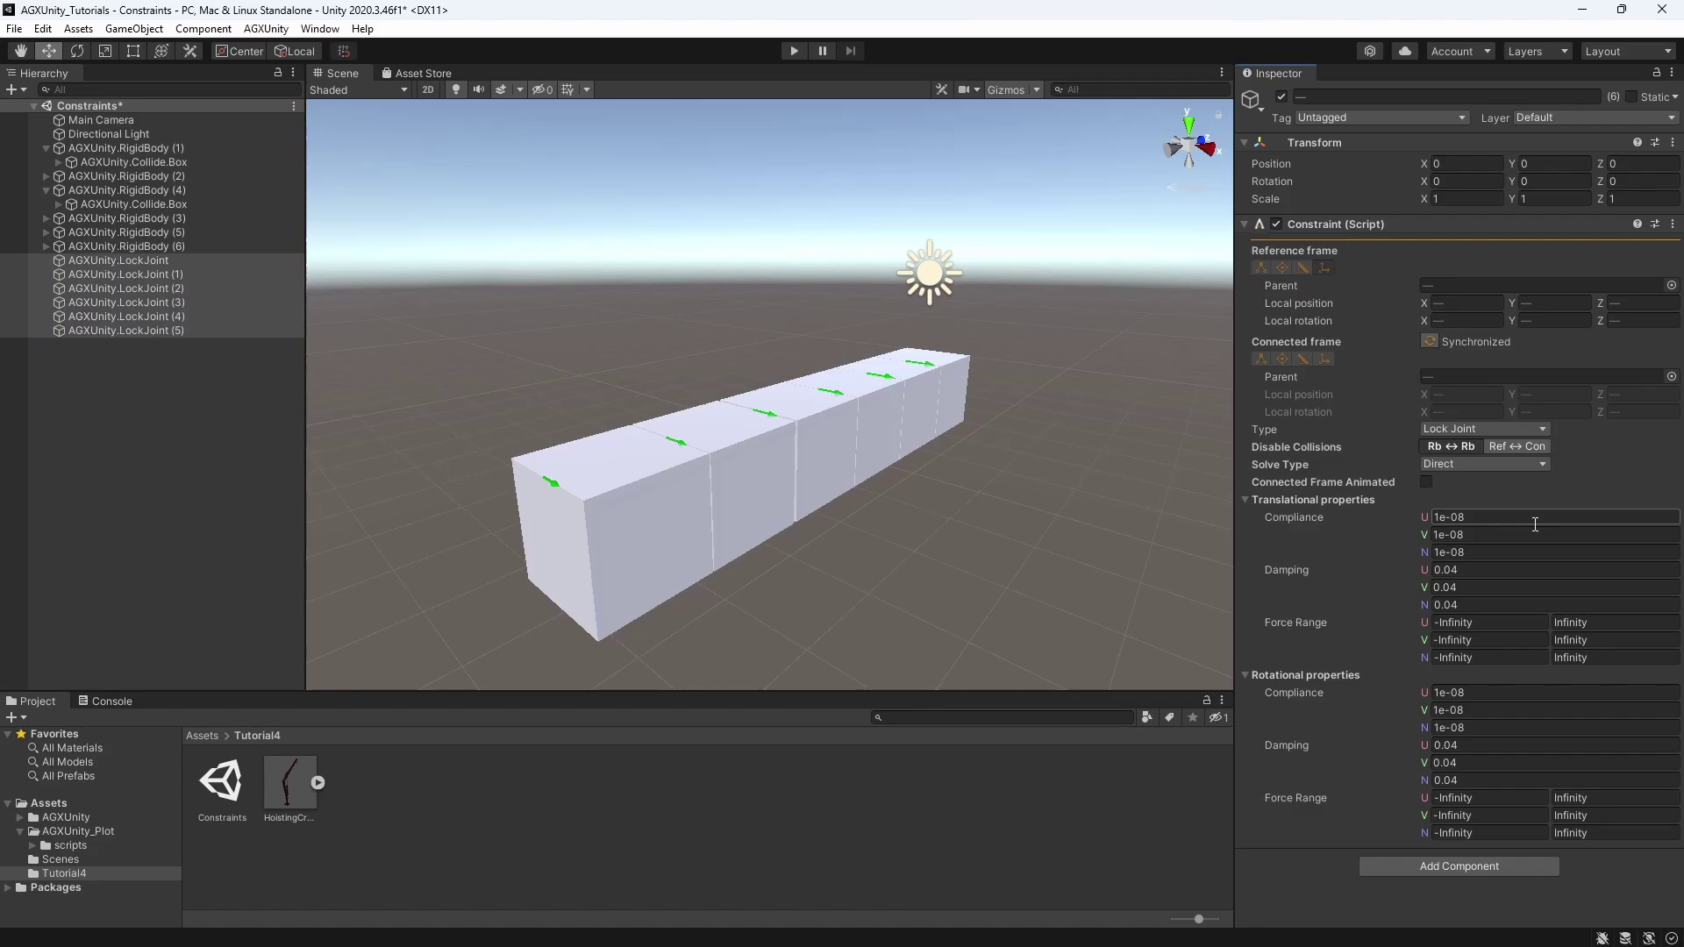
left_click(1573, 511)
key("BackSpace")
key("BackSpace")
type("-20")
key("Return")
key("ctrl+c")
key("Tab")
key("ctrl+v")
key("Tab")
key("ctrl+v")
- Set the rotational compliance of the six selected lock joints to 1e-20 for U, V and N
left_click(1476, 693)
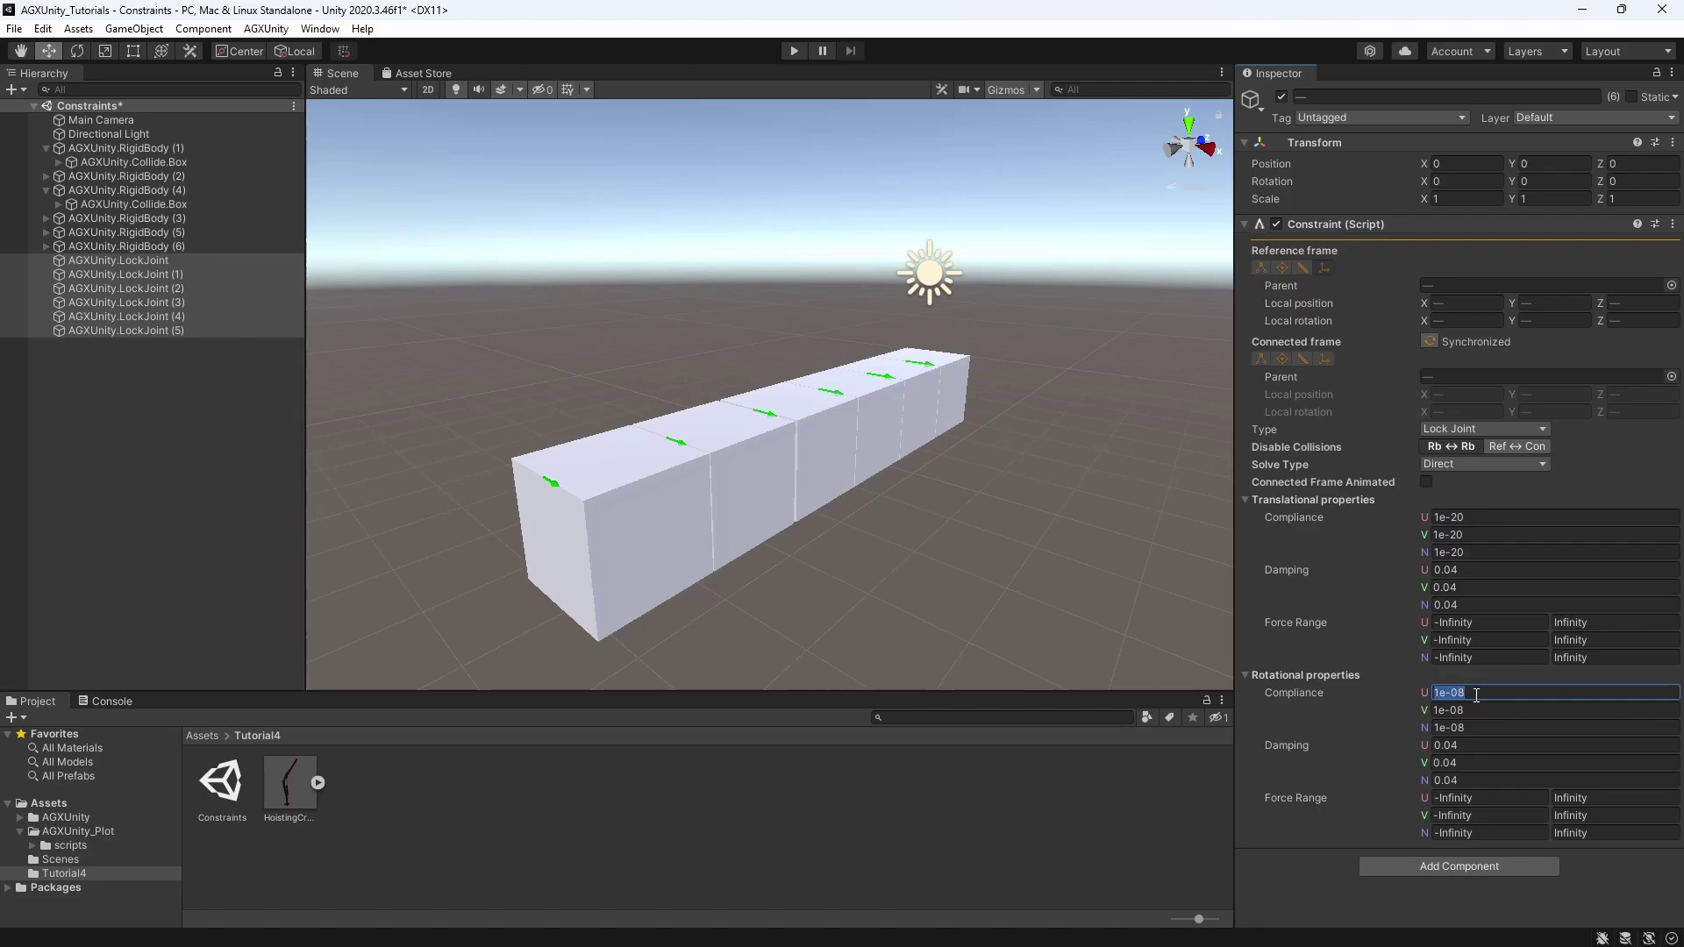
key("ctrl+v")
key("Tab")
key("ctrl+v")
key("Tab")
key("ctrl+v")
- Run the simulation and pull on the far end of the box row to test the joints' stiffness
left_click(793, 51)
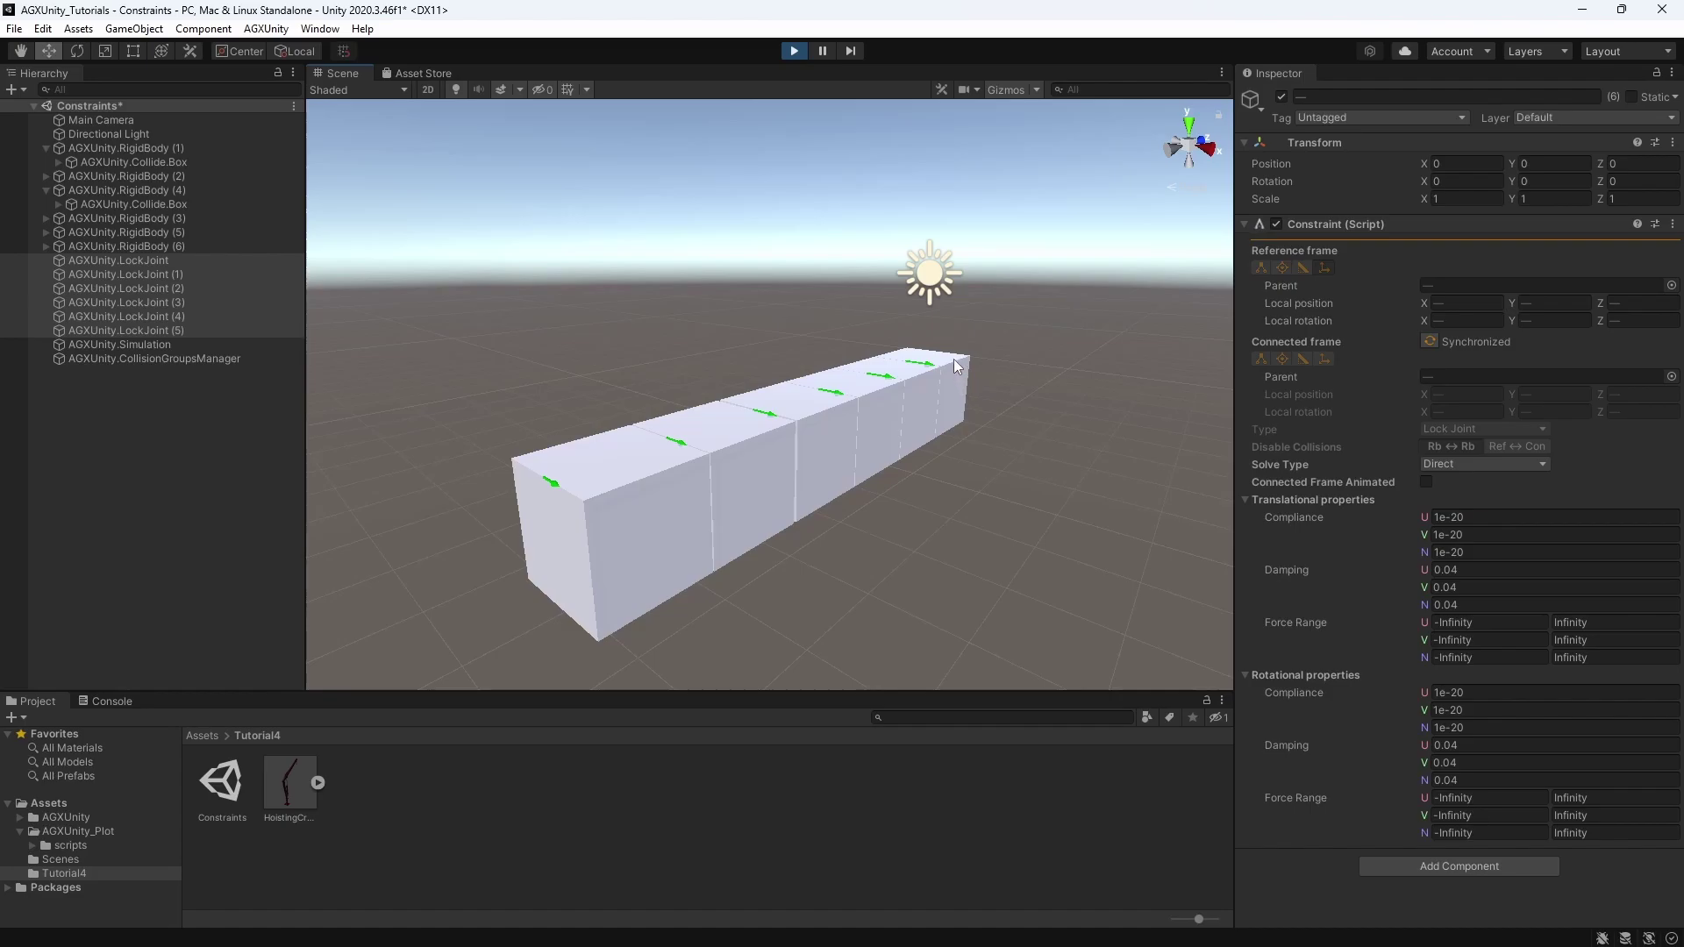
left_click_drag(945, 359, 877, 289)
left_click(838, 391)
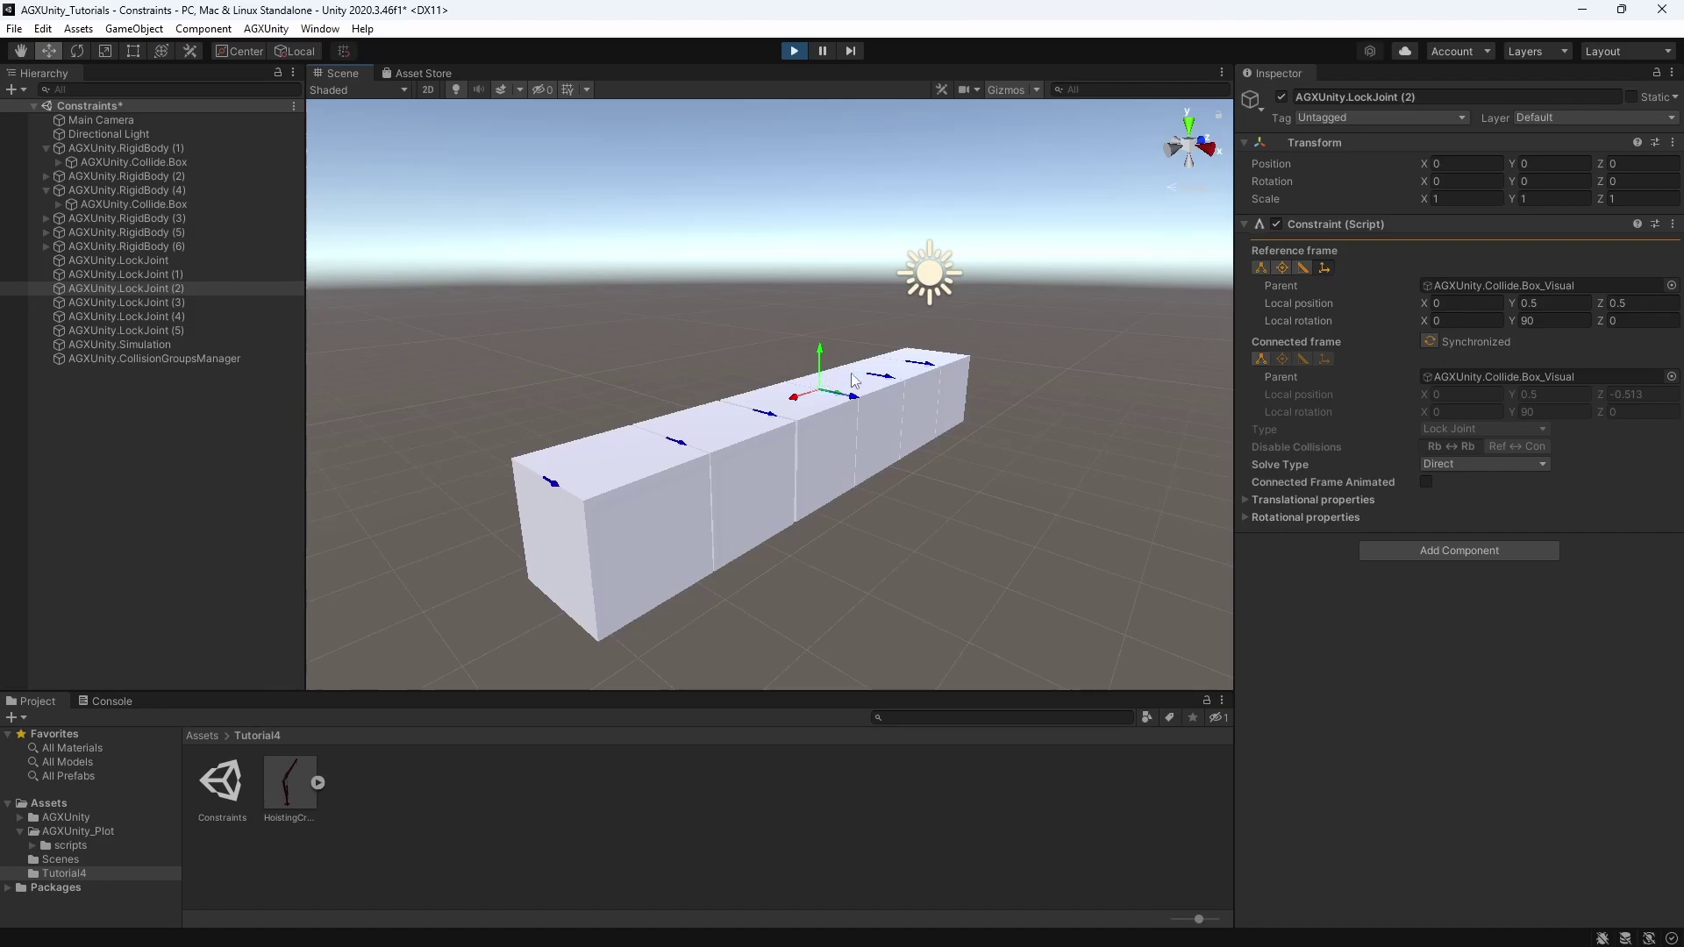
- Set the rotational N compliance of all six lock joints to 1e-7 during the simulation and pull the far box to test the bending
left_click(165, 260)
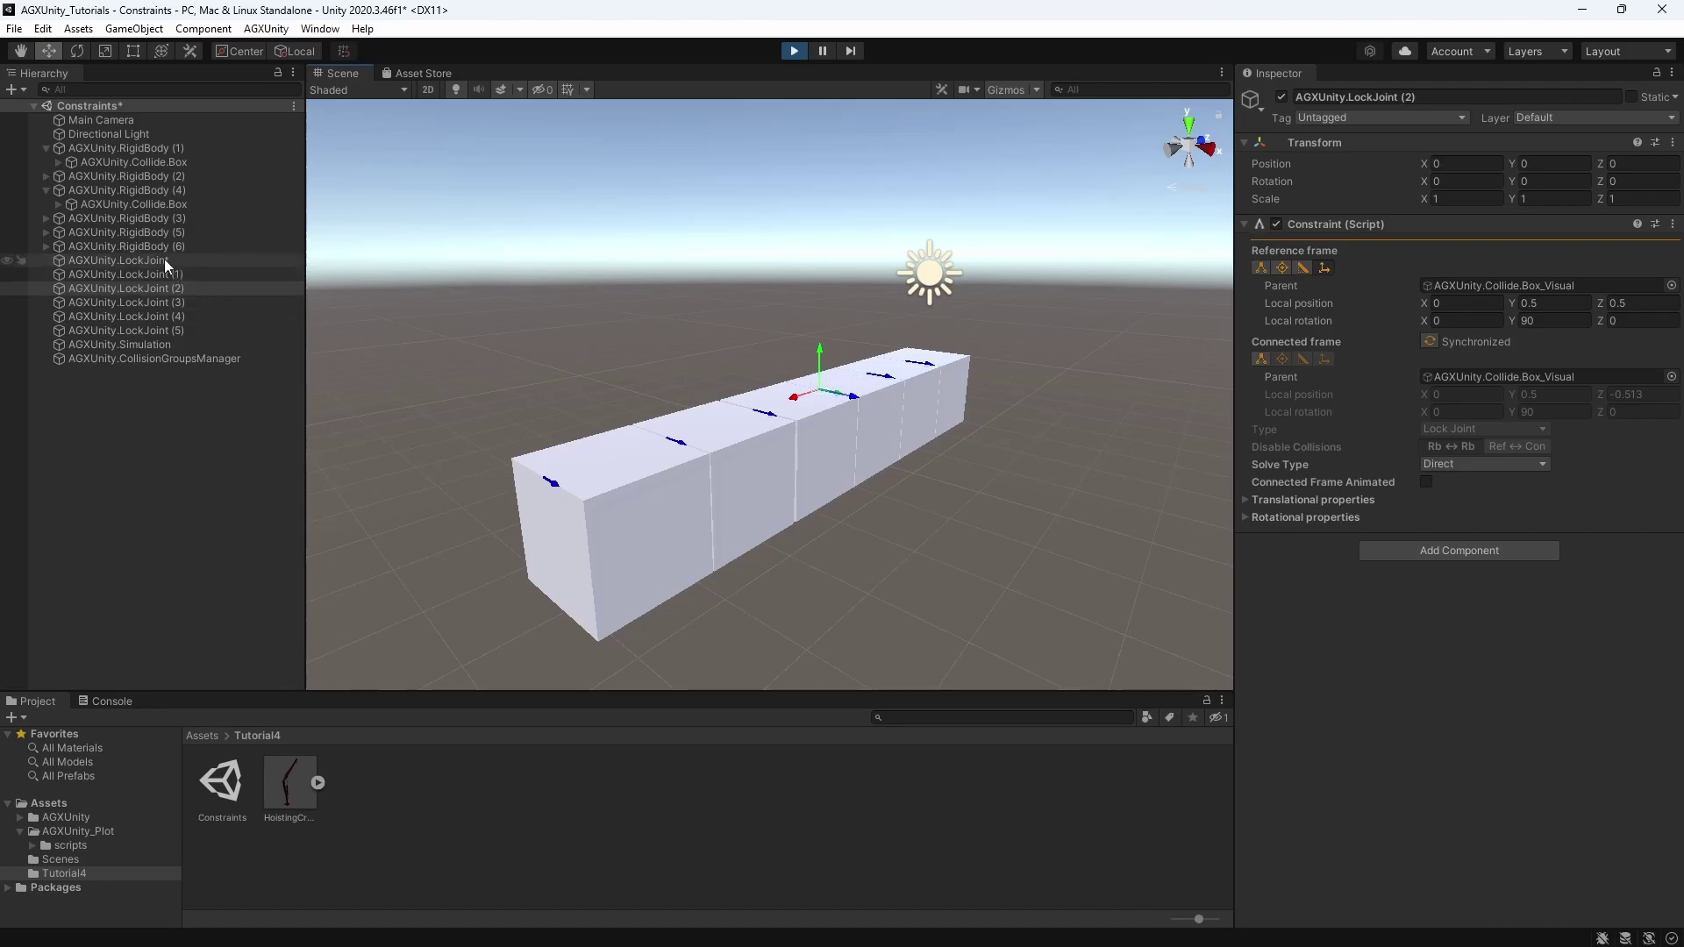
left_click(161, 330)
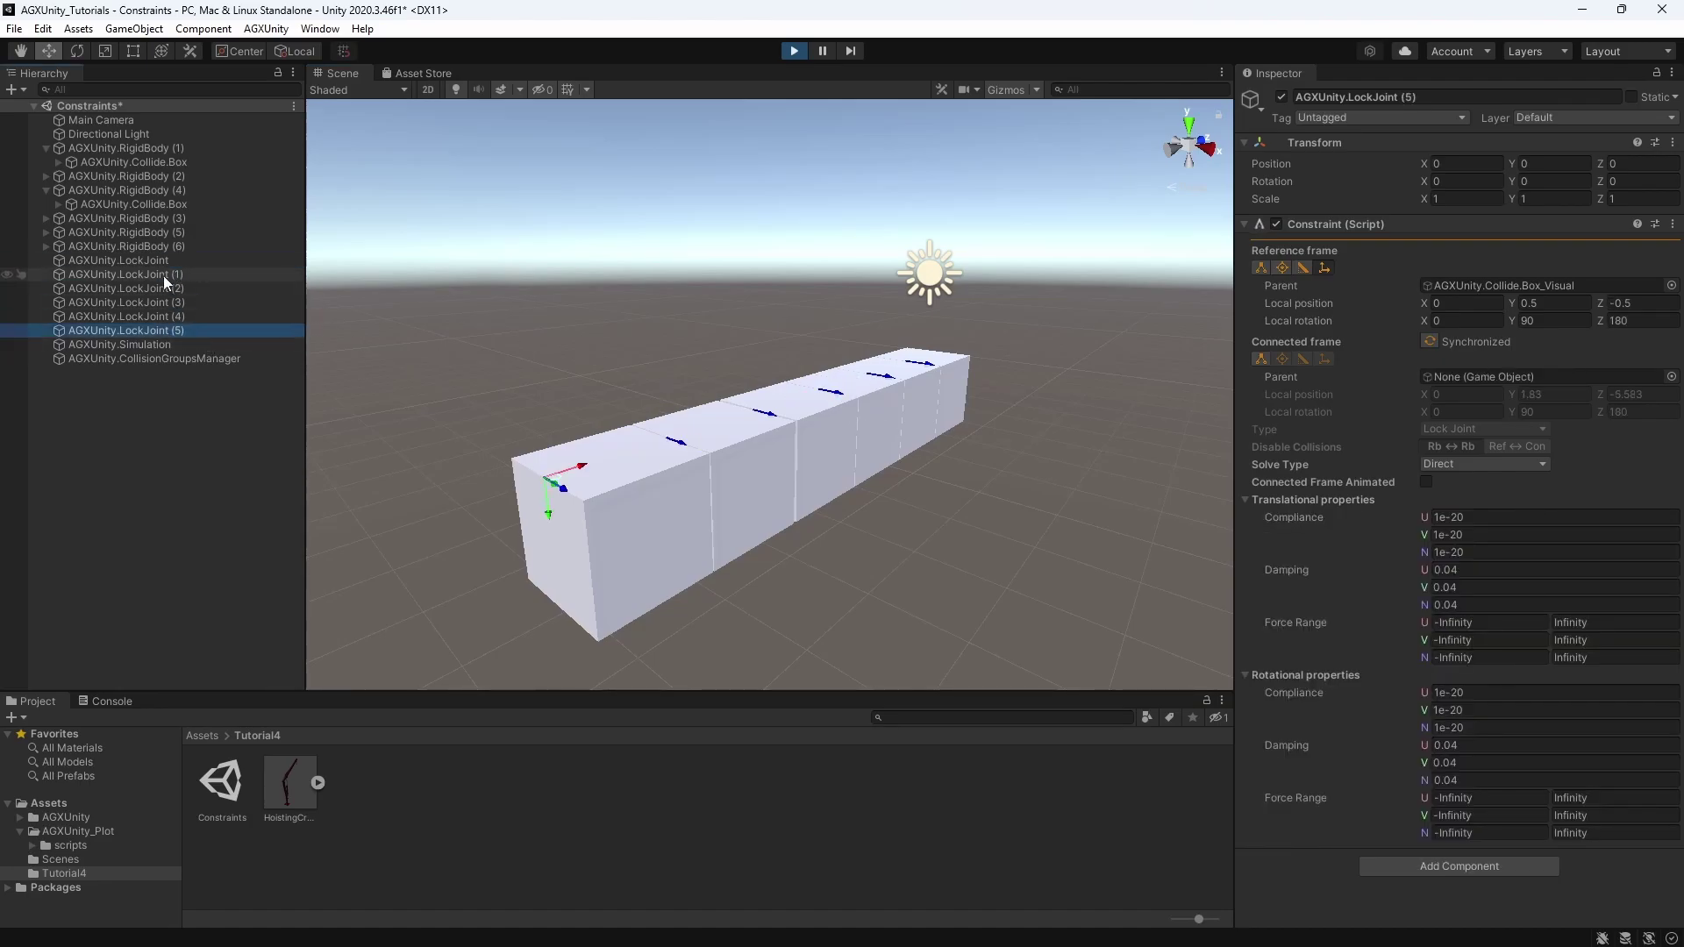
left_click(159, 261)
left_click(172, 330, "shift")
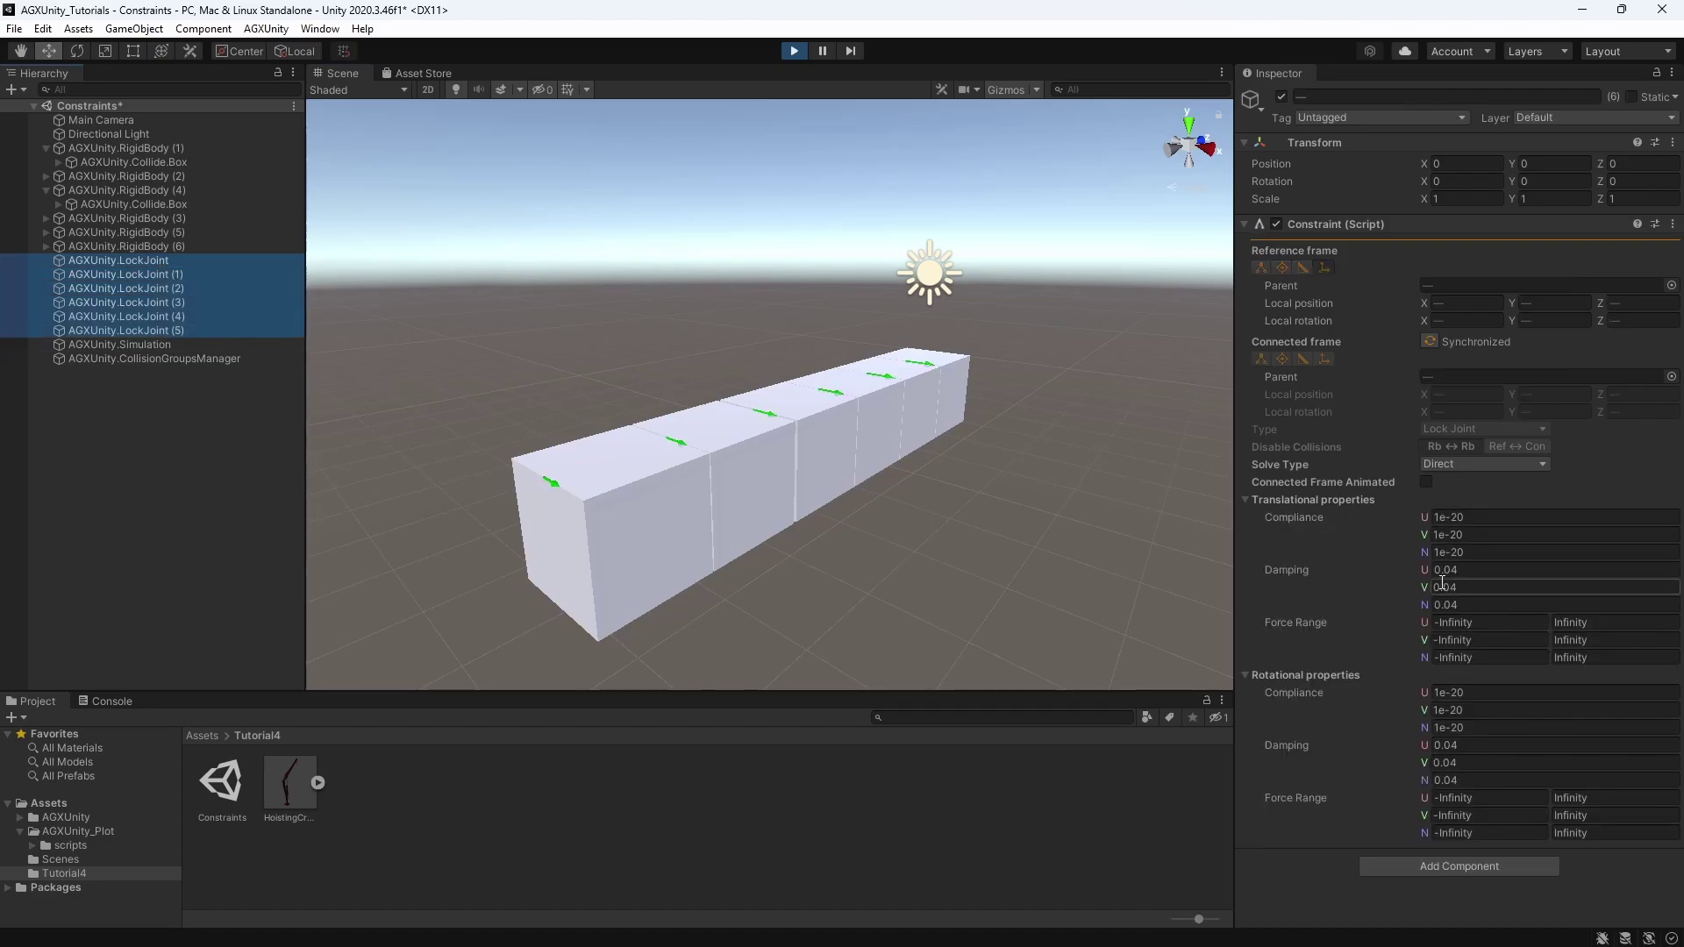
left_click(1467, 726)
left_click(1509, 735)
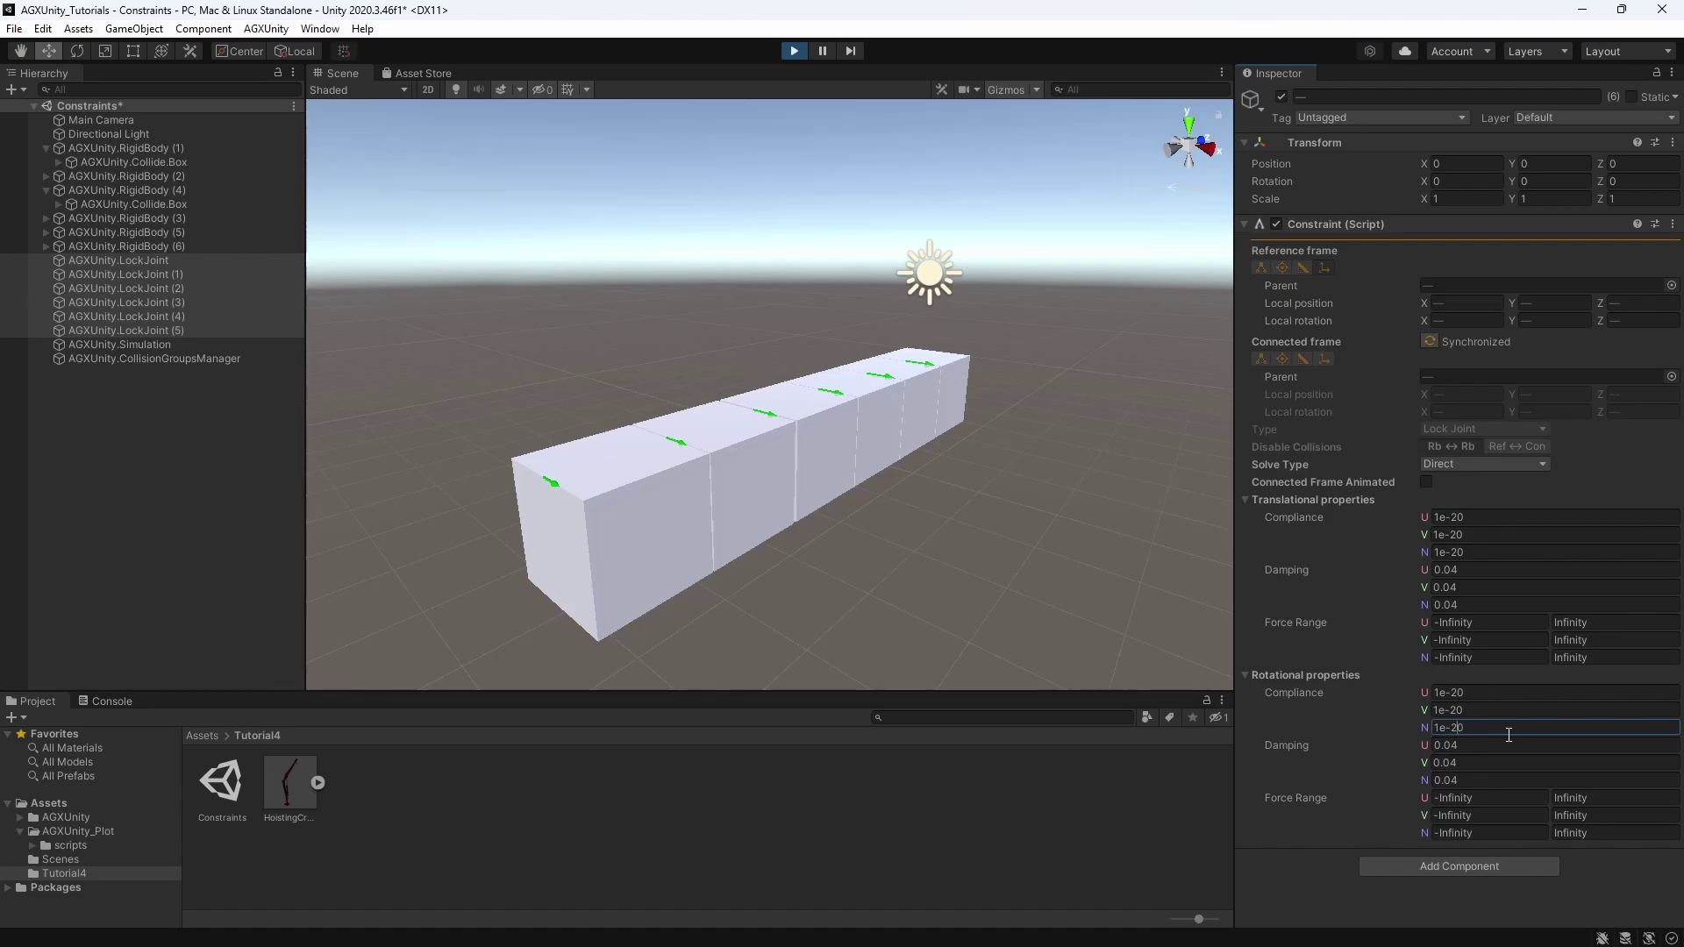
key("BackSpace")
key("BackSpace")
type("7")
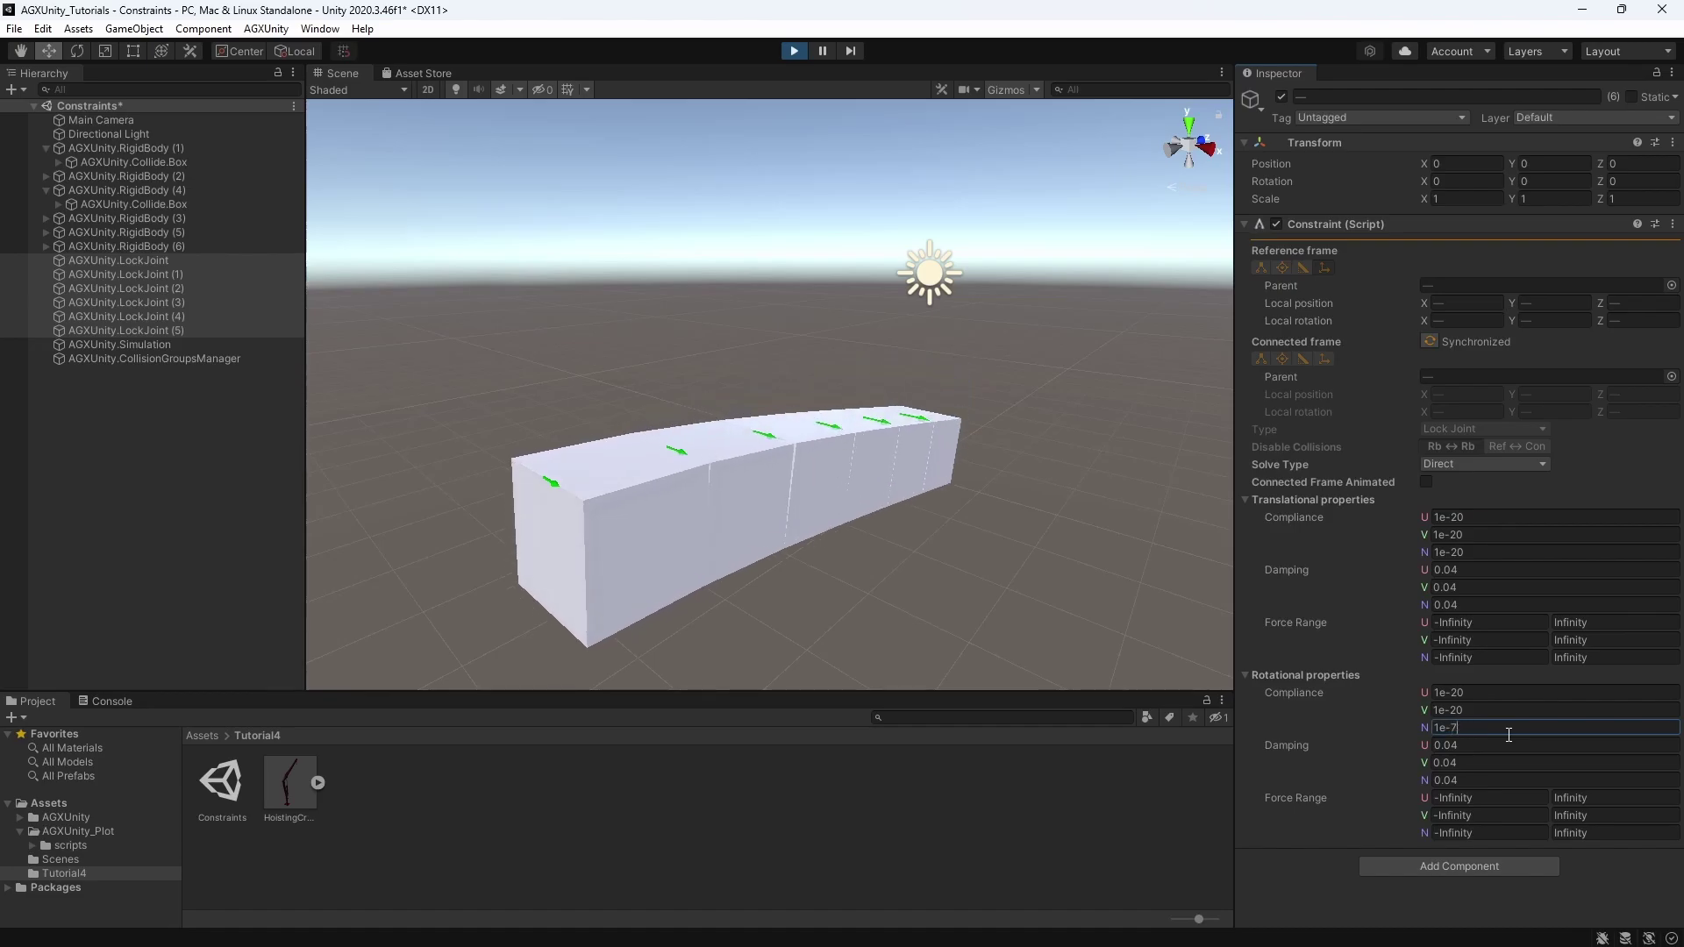
left_click(1052, 471)
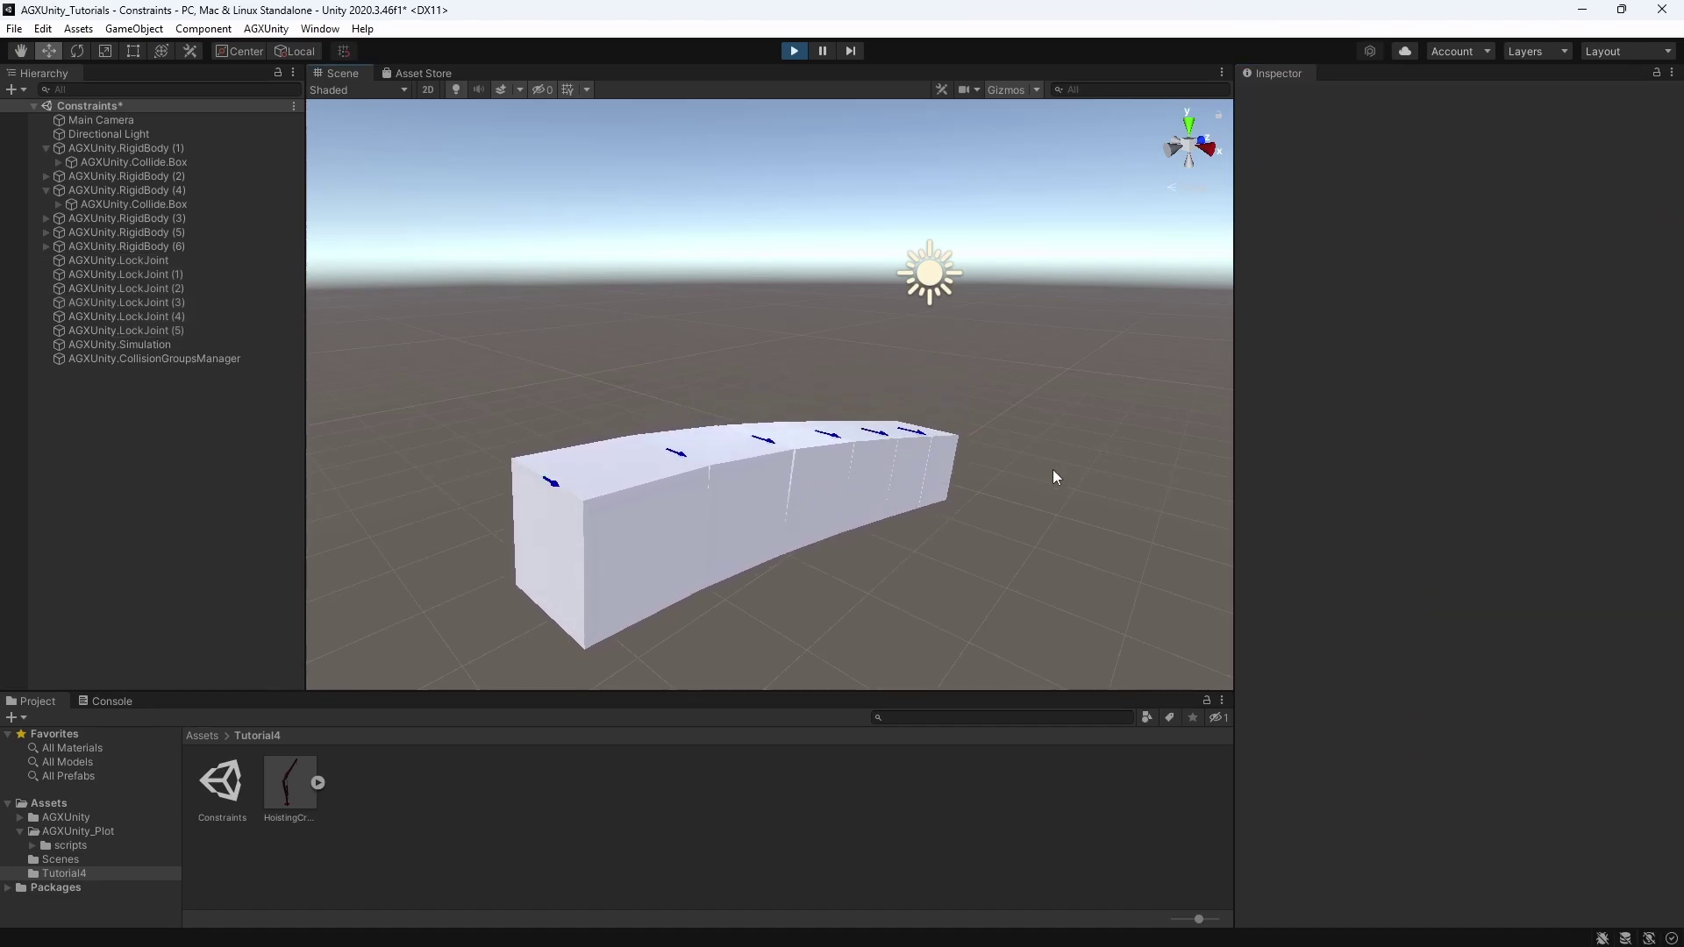
left_click_drag(936, 456, 1004, 271)
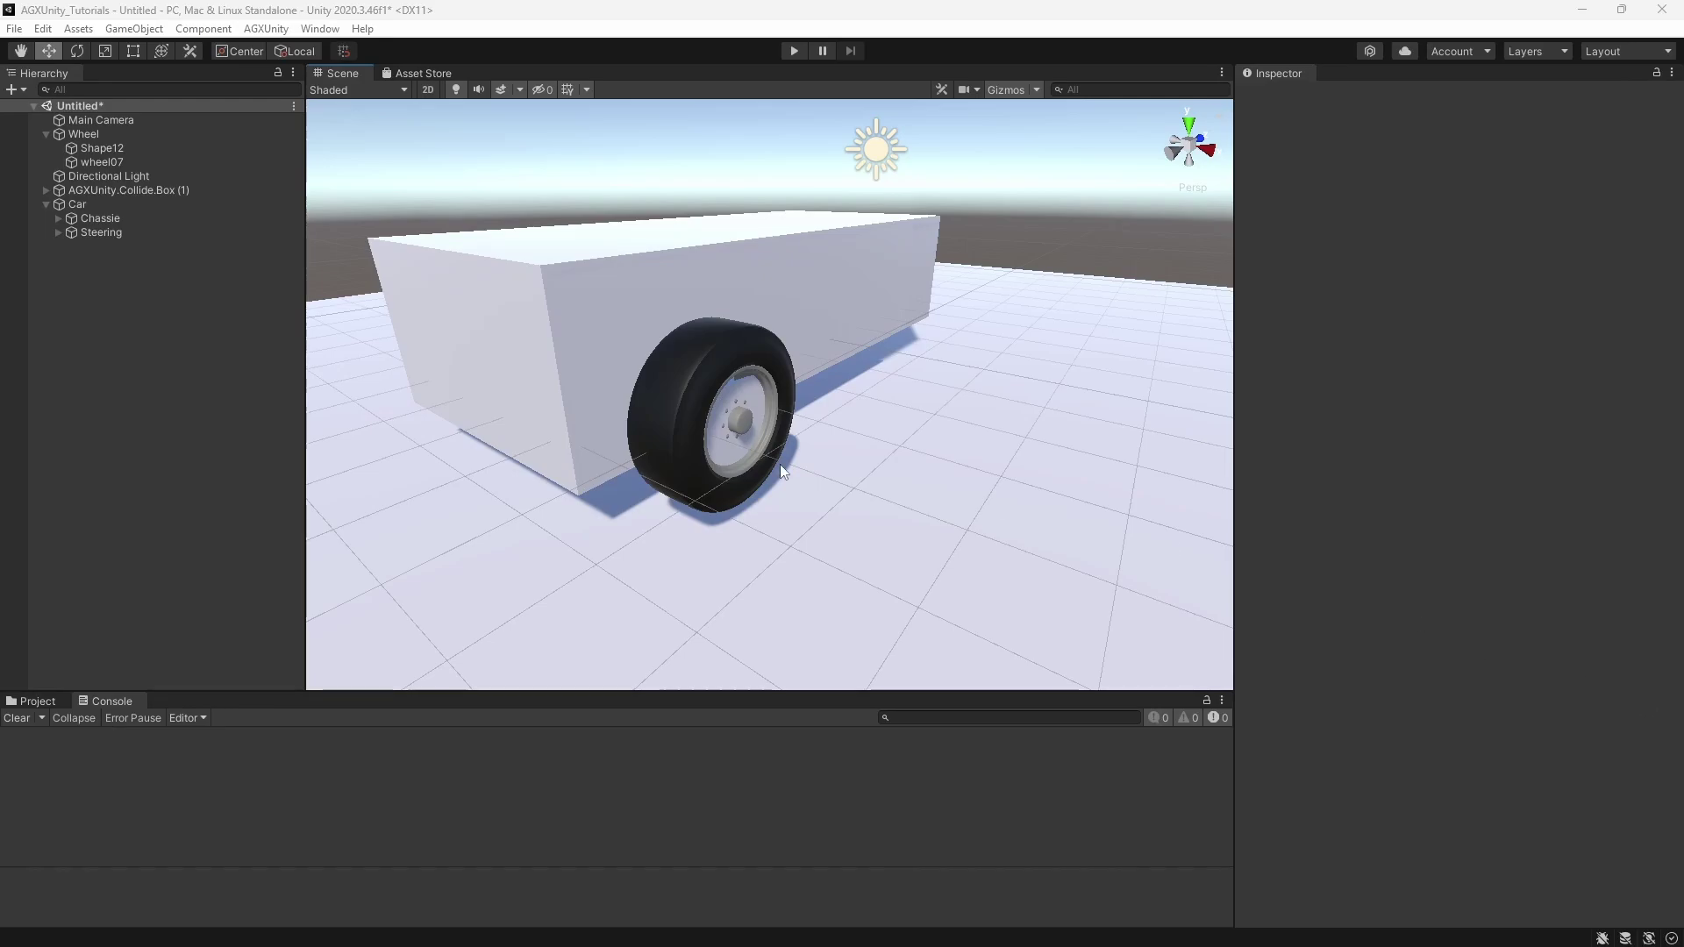
- Examine the Chassie and Steering rigid bodies under Car, including their mass properties and child collision boxes
mouse_move(684, 471)
middle_mouse_down()
mouse_move(718, 482)
mouse_move(680, 456)
middle_mouse_up()
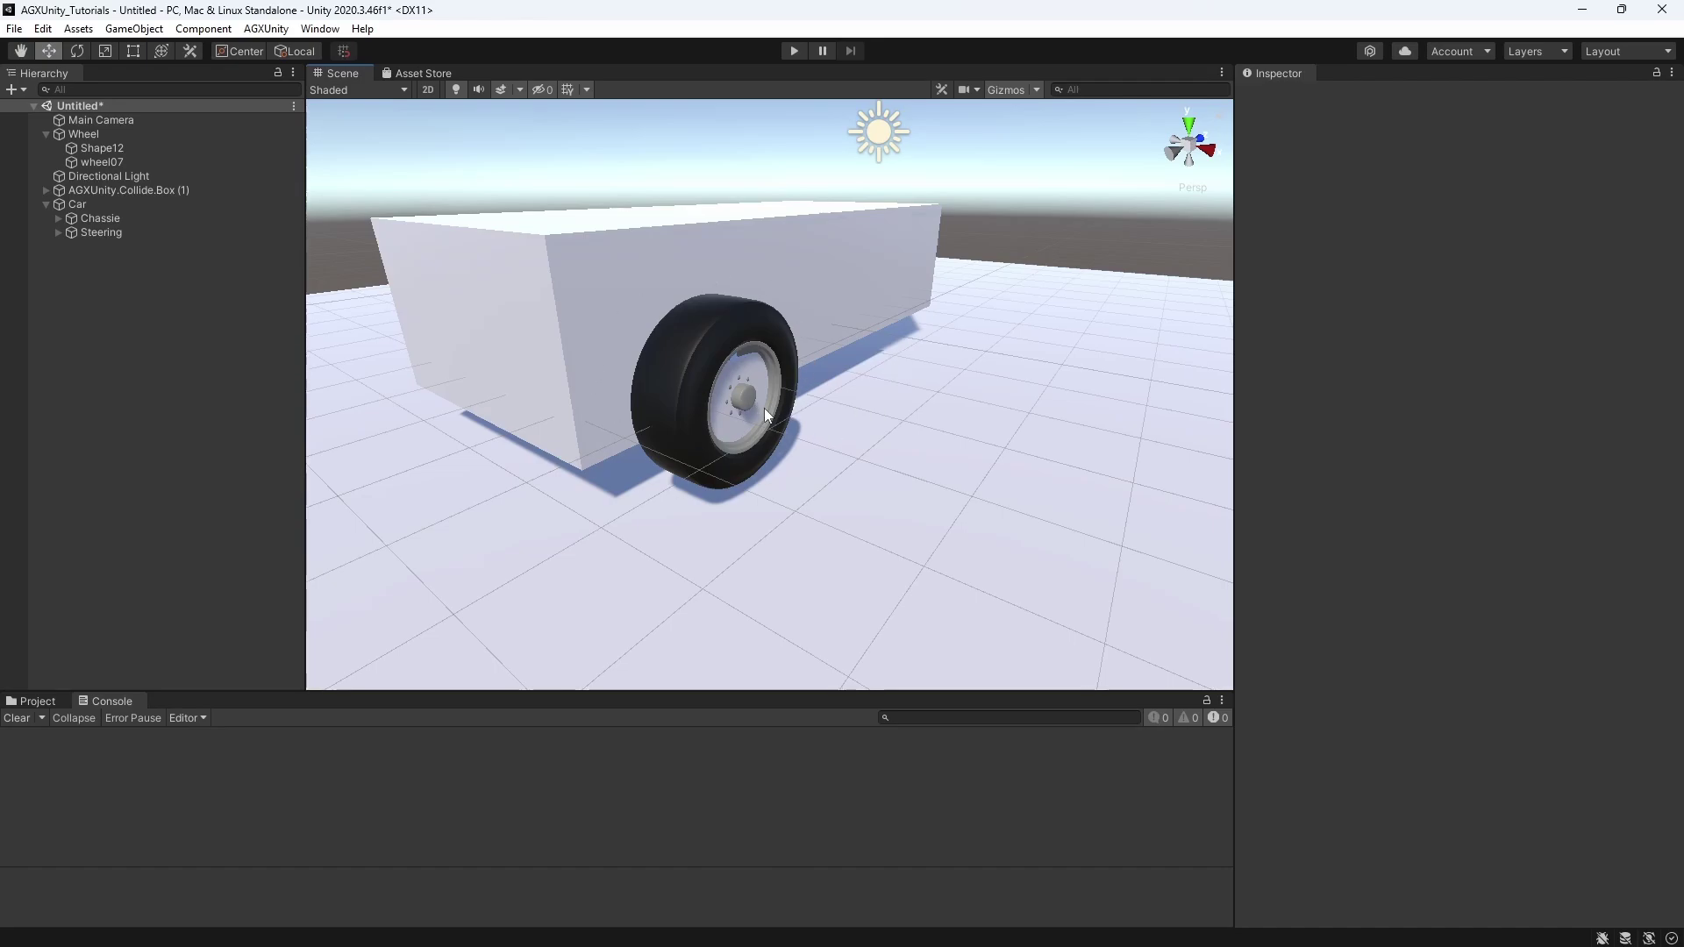
left_click(607, 285)
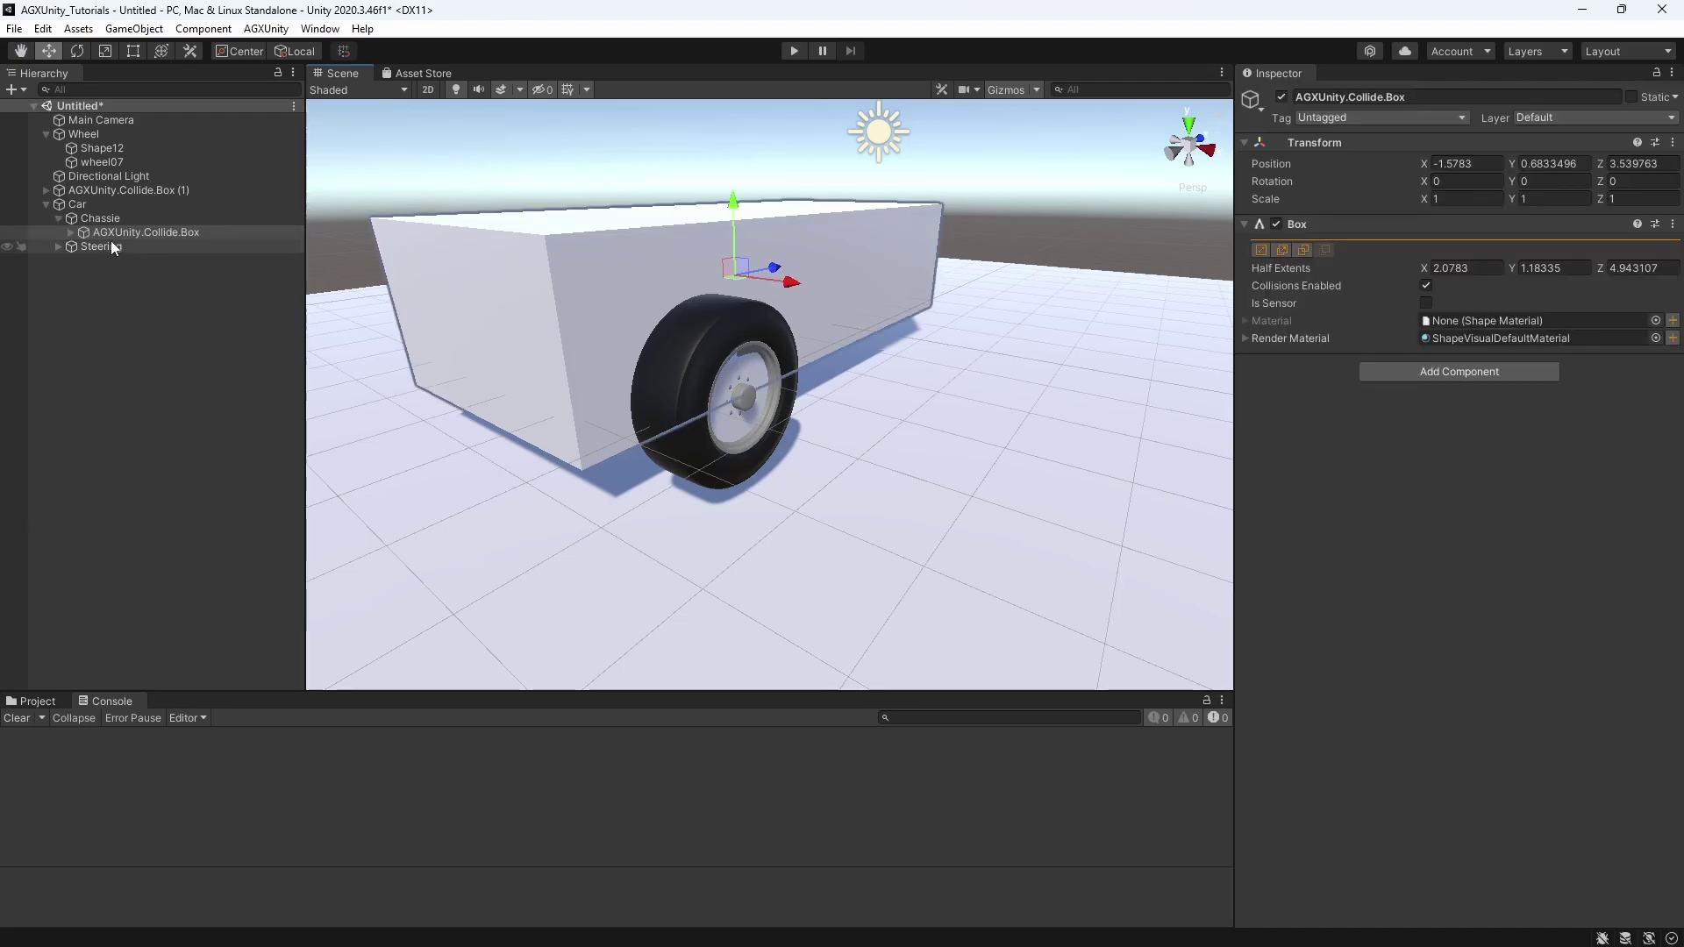
left_click(98, 219)
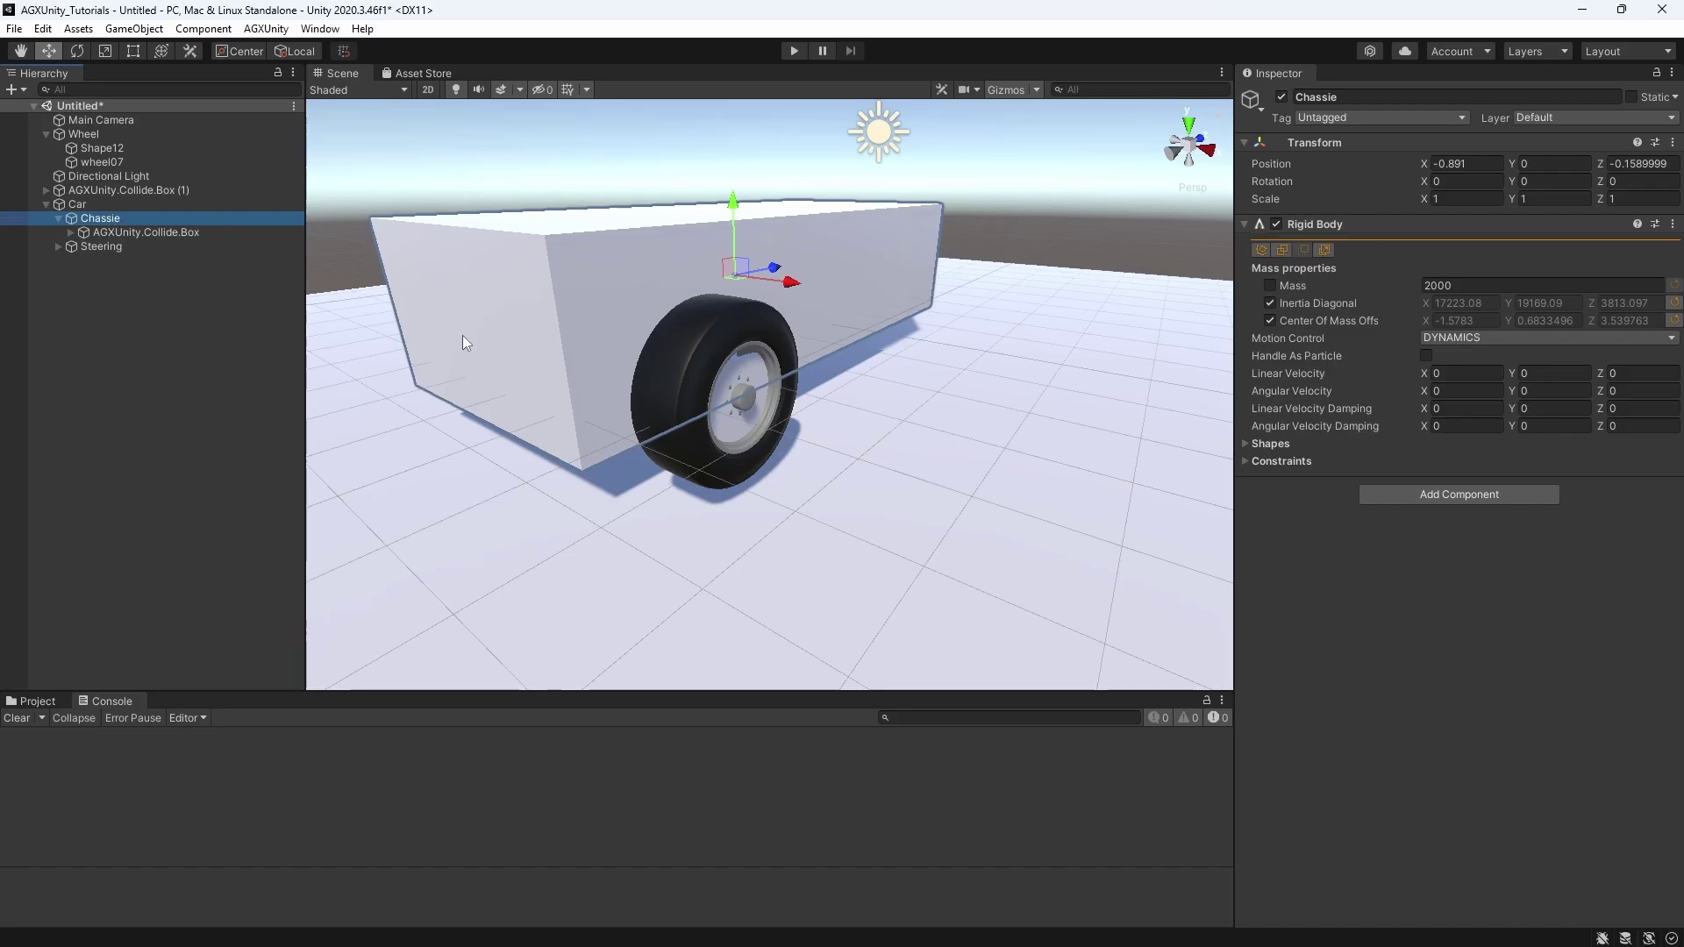
left_click(114, 231)
left_click(99, 248)
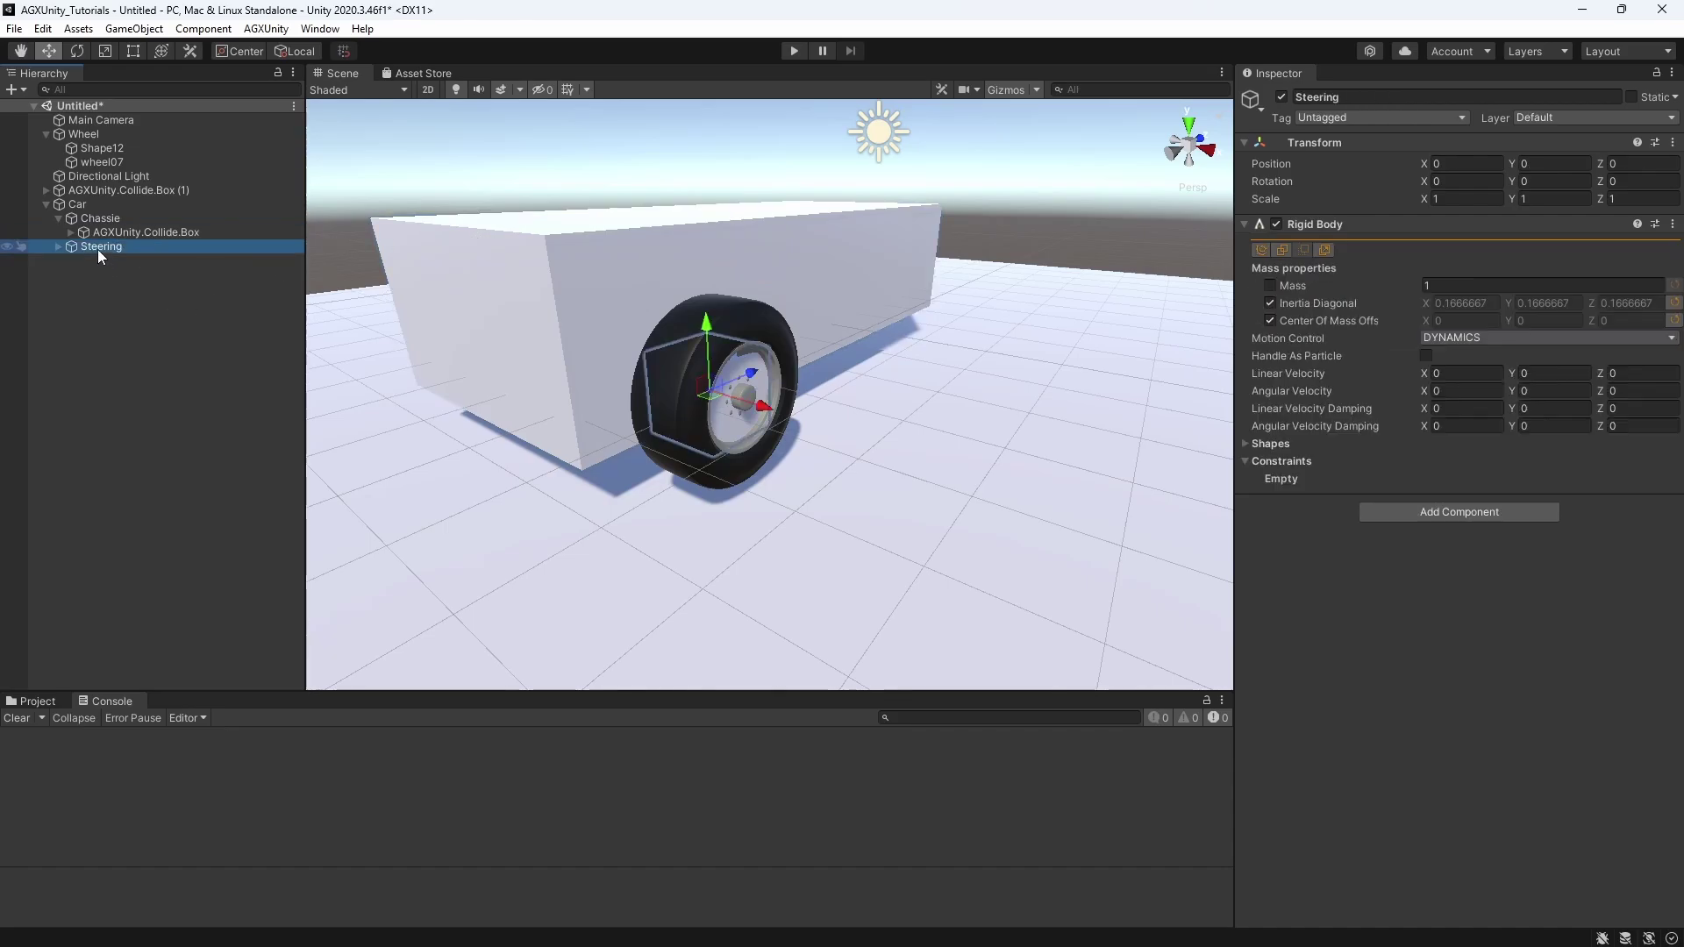
left_click(58, 247)
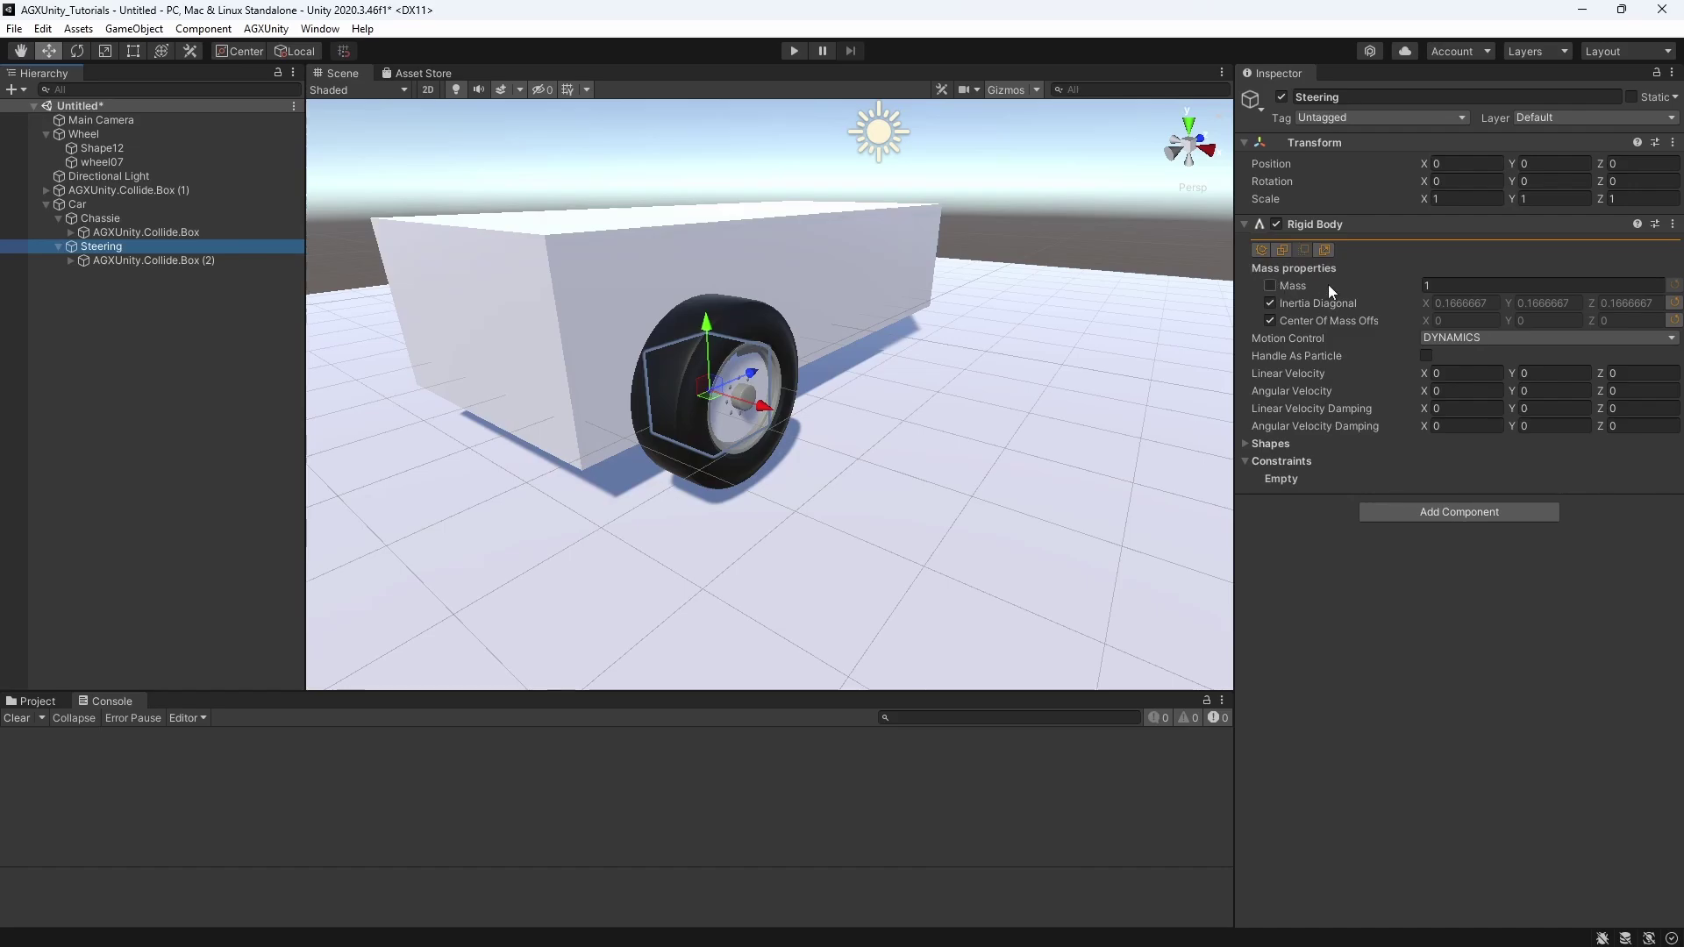
- Disable collisions on the collision box under the Steering body
mouse_move(781, 411)
middle_mouse_down()
mouse_move(837, 433)
mouse_move(979, 603)
mouse_move(1141, 518)
mouse_move(1120, 424)
mouse_move(939, 477)
mouse_move(807, 422)
middle_mouse_up()
left_click(144, 260)
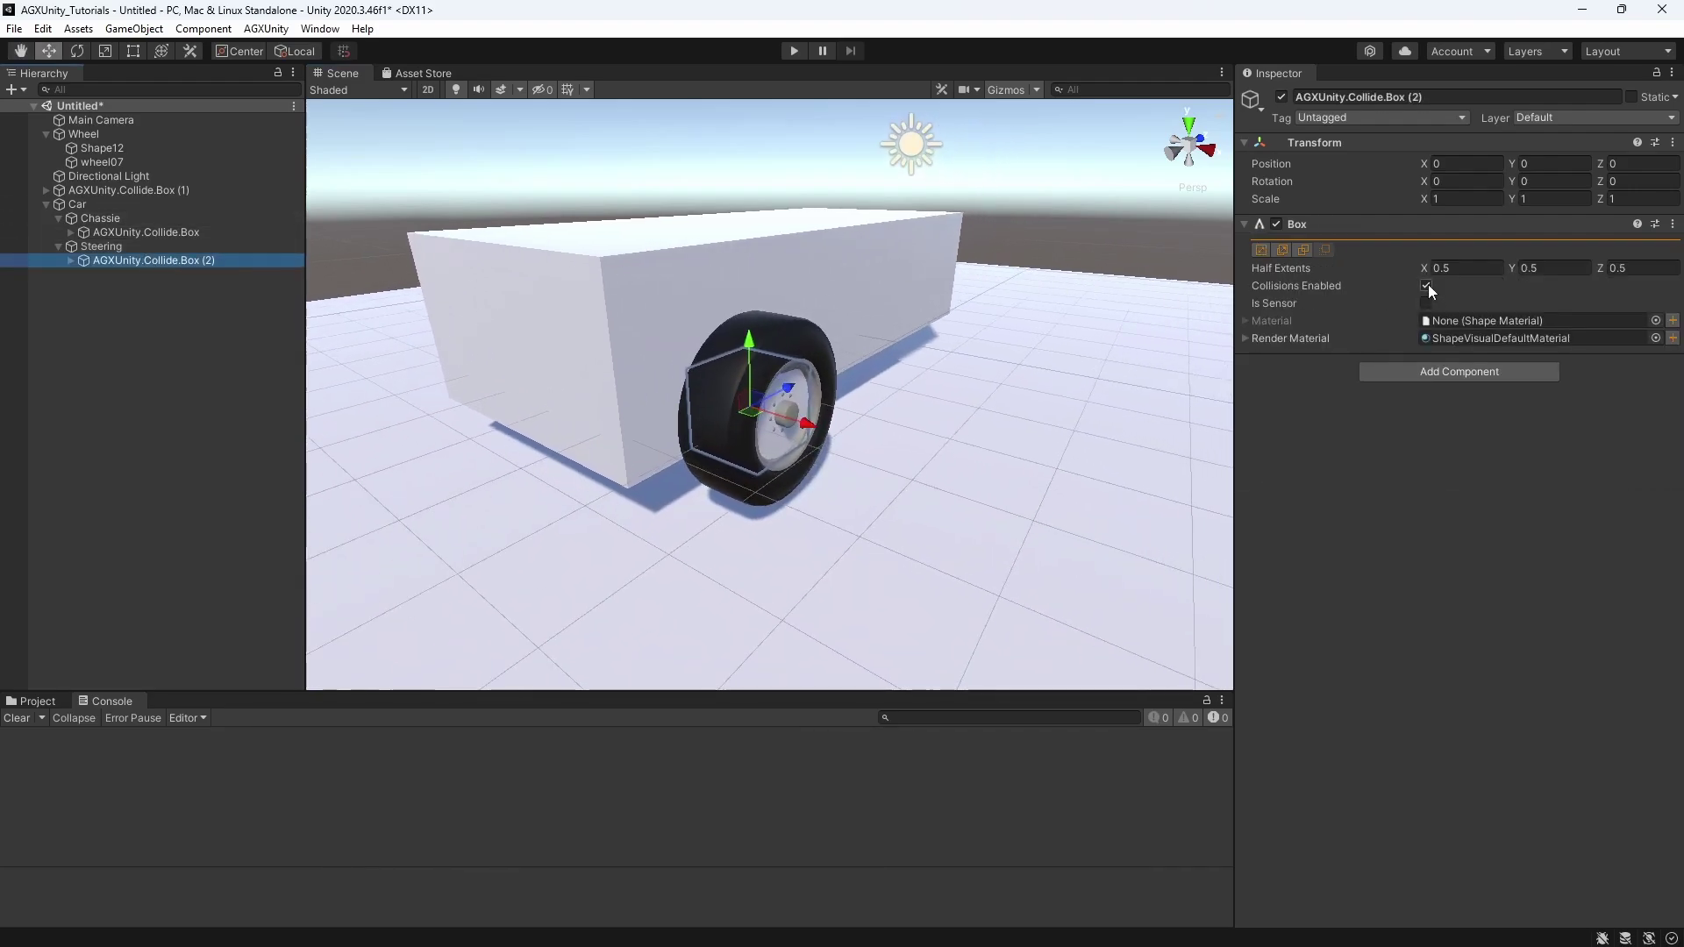
left_click(1428, 285)
- Examine the Wheel object and its two child meshes, Shape12 for the tyre and wheel07 for the rim
left_click_drag(795, 452, 735, 427)
scroll(858, 449, "up", 2)
middle_click_drag(734, 427, 659, 417)
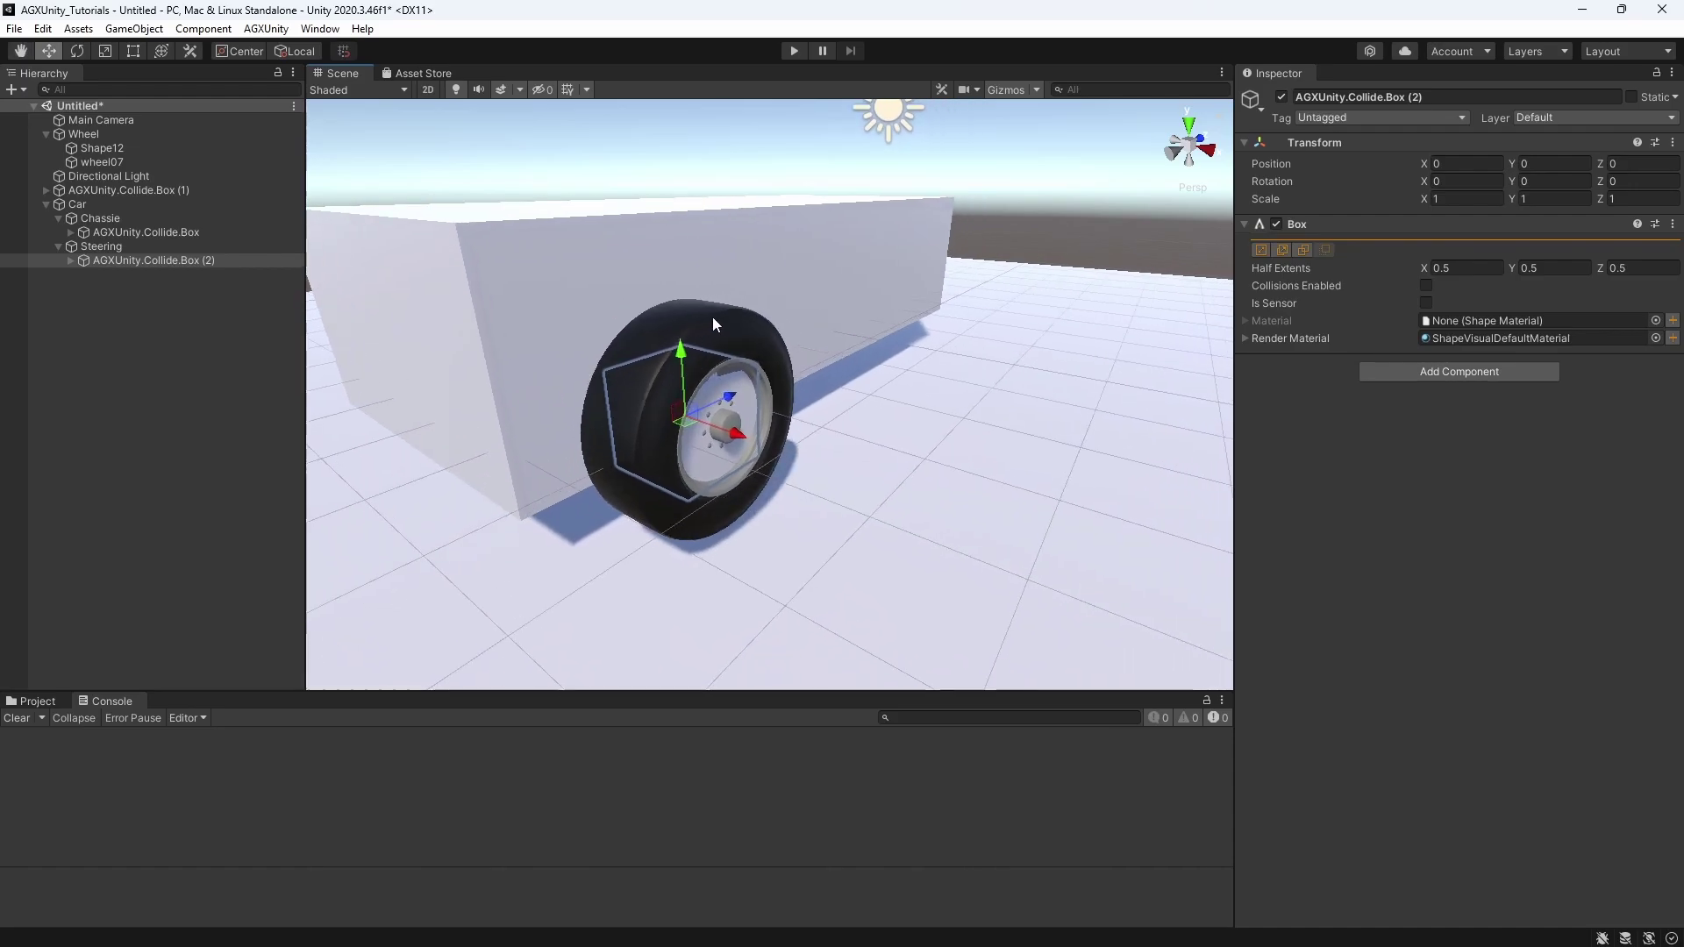
left_click(692, 318)
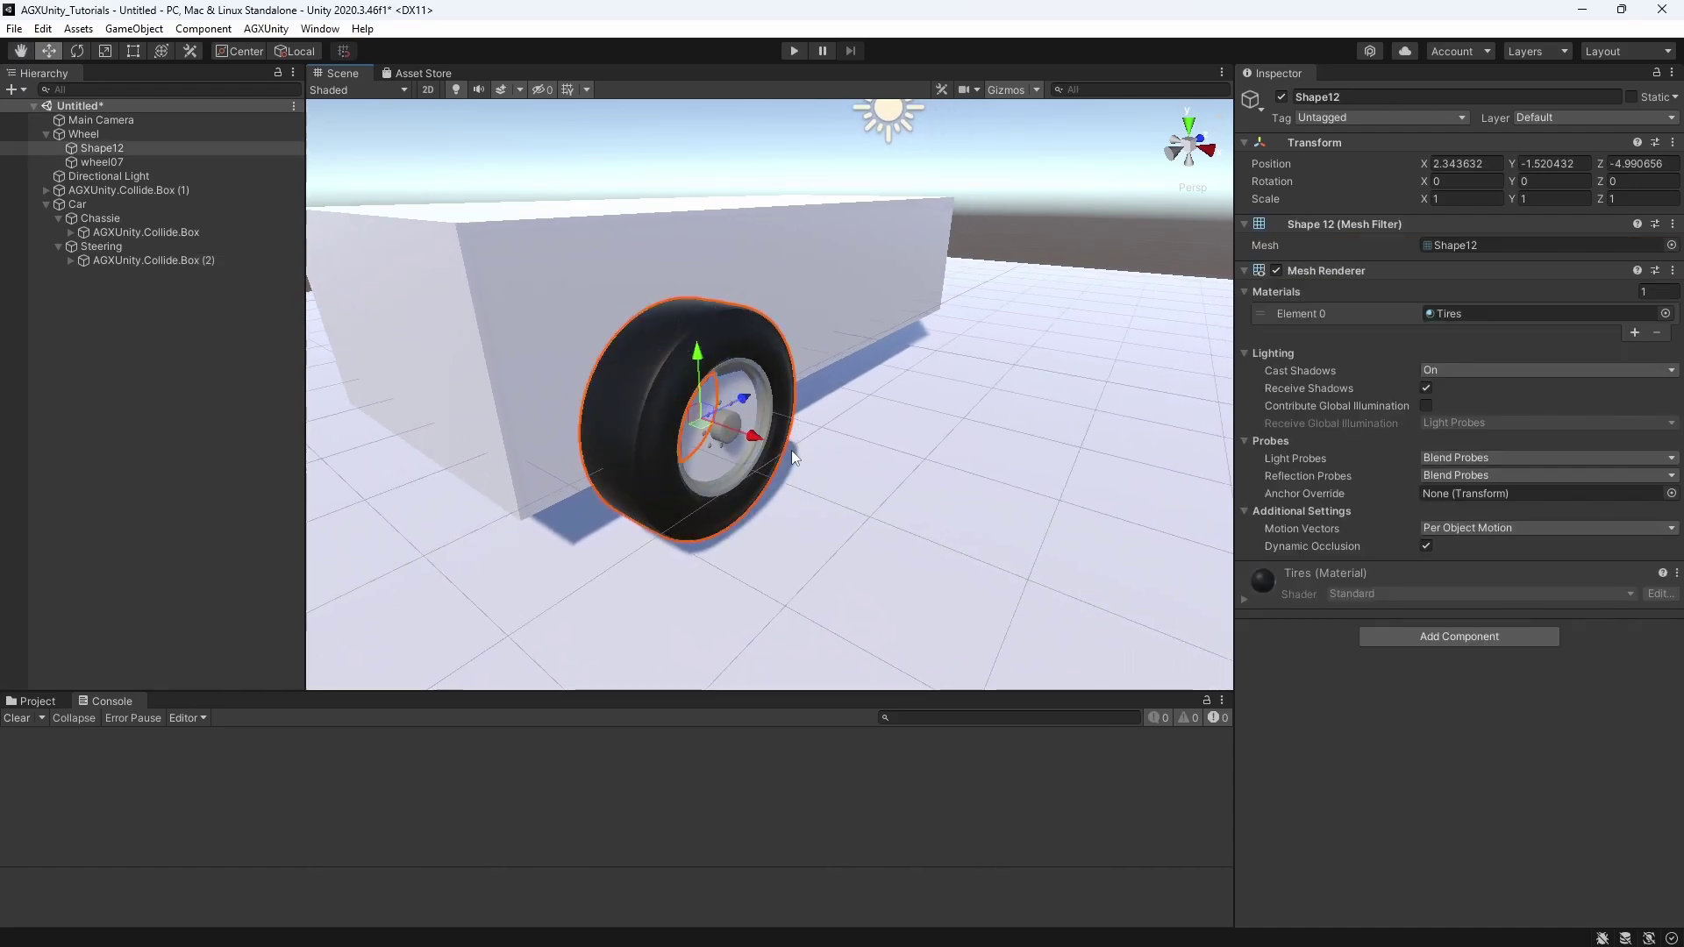
left_click(70, 133)
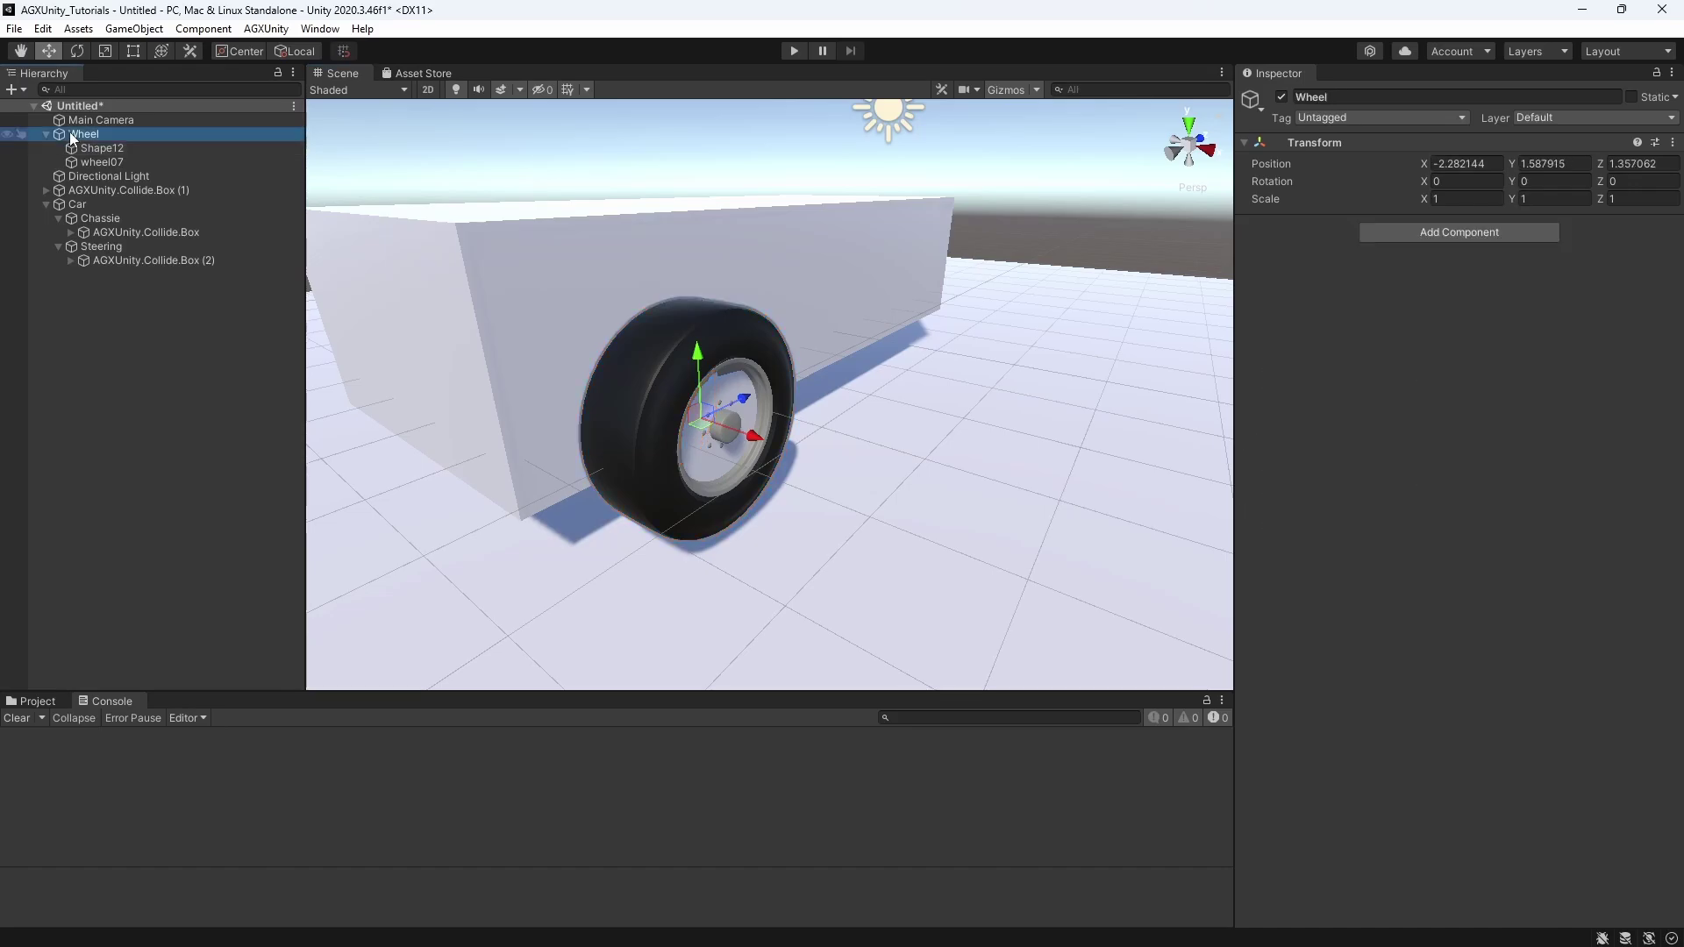
left_click(94, 149)
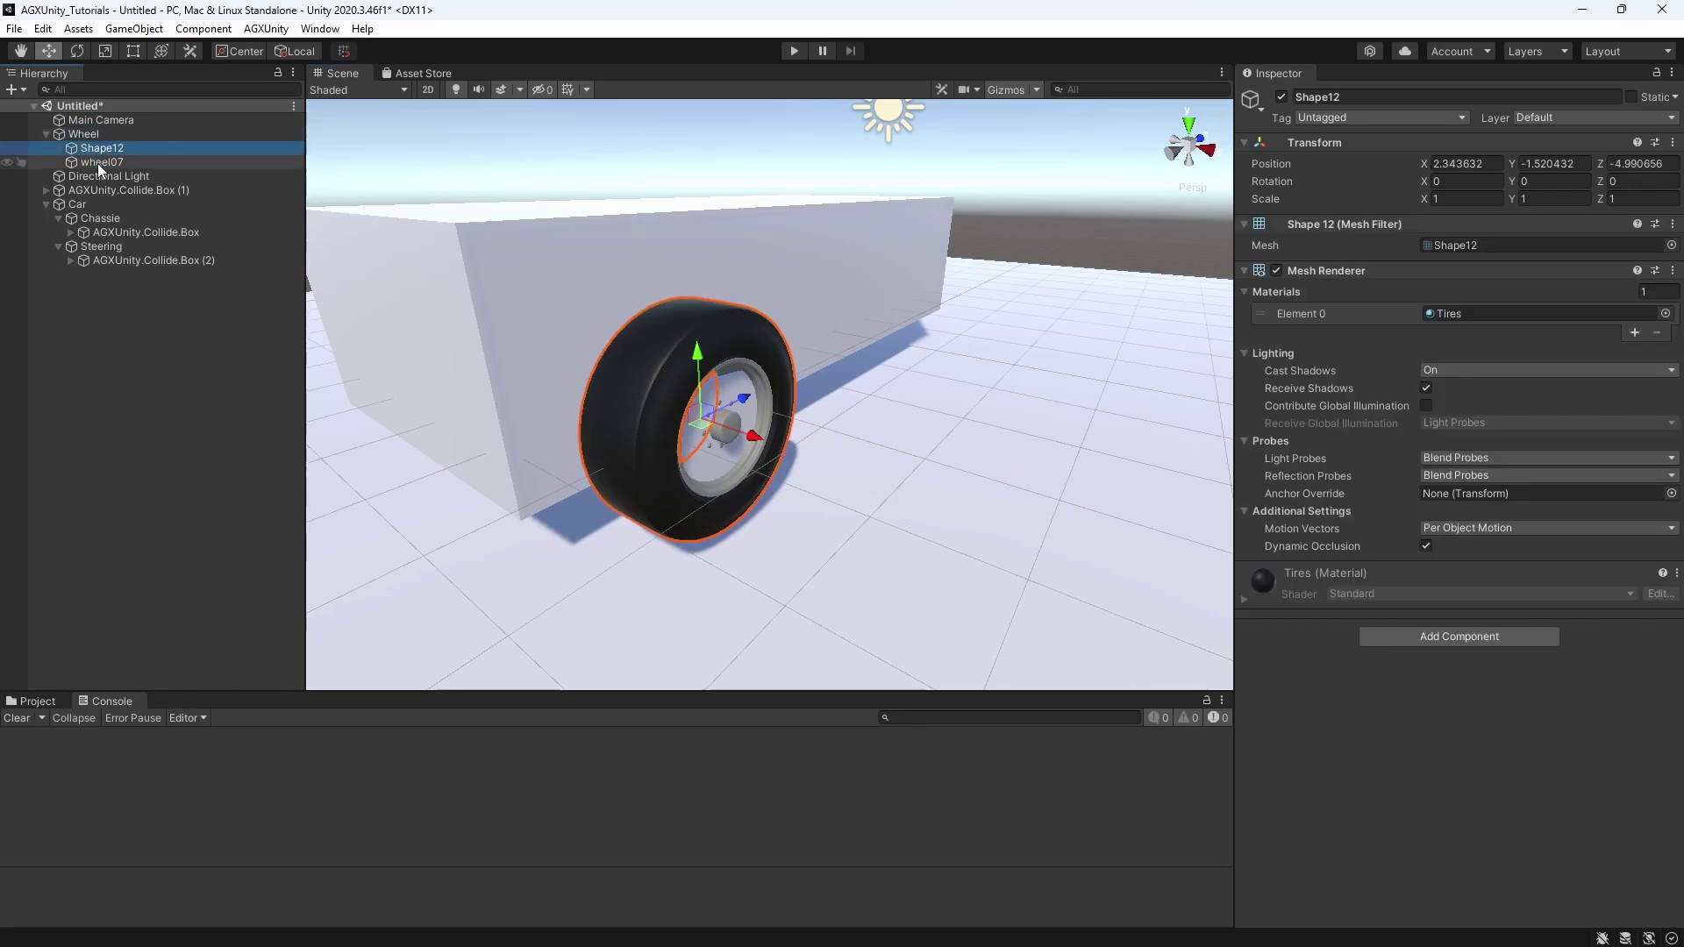
left_click(97, 163)
left_click(102, 149)
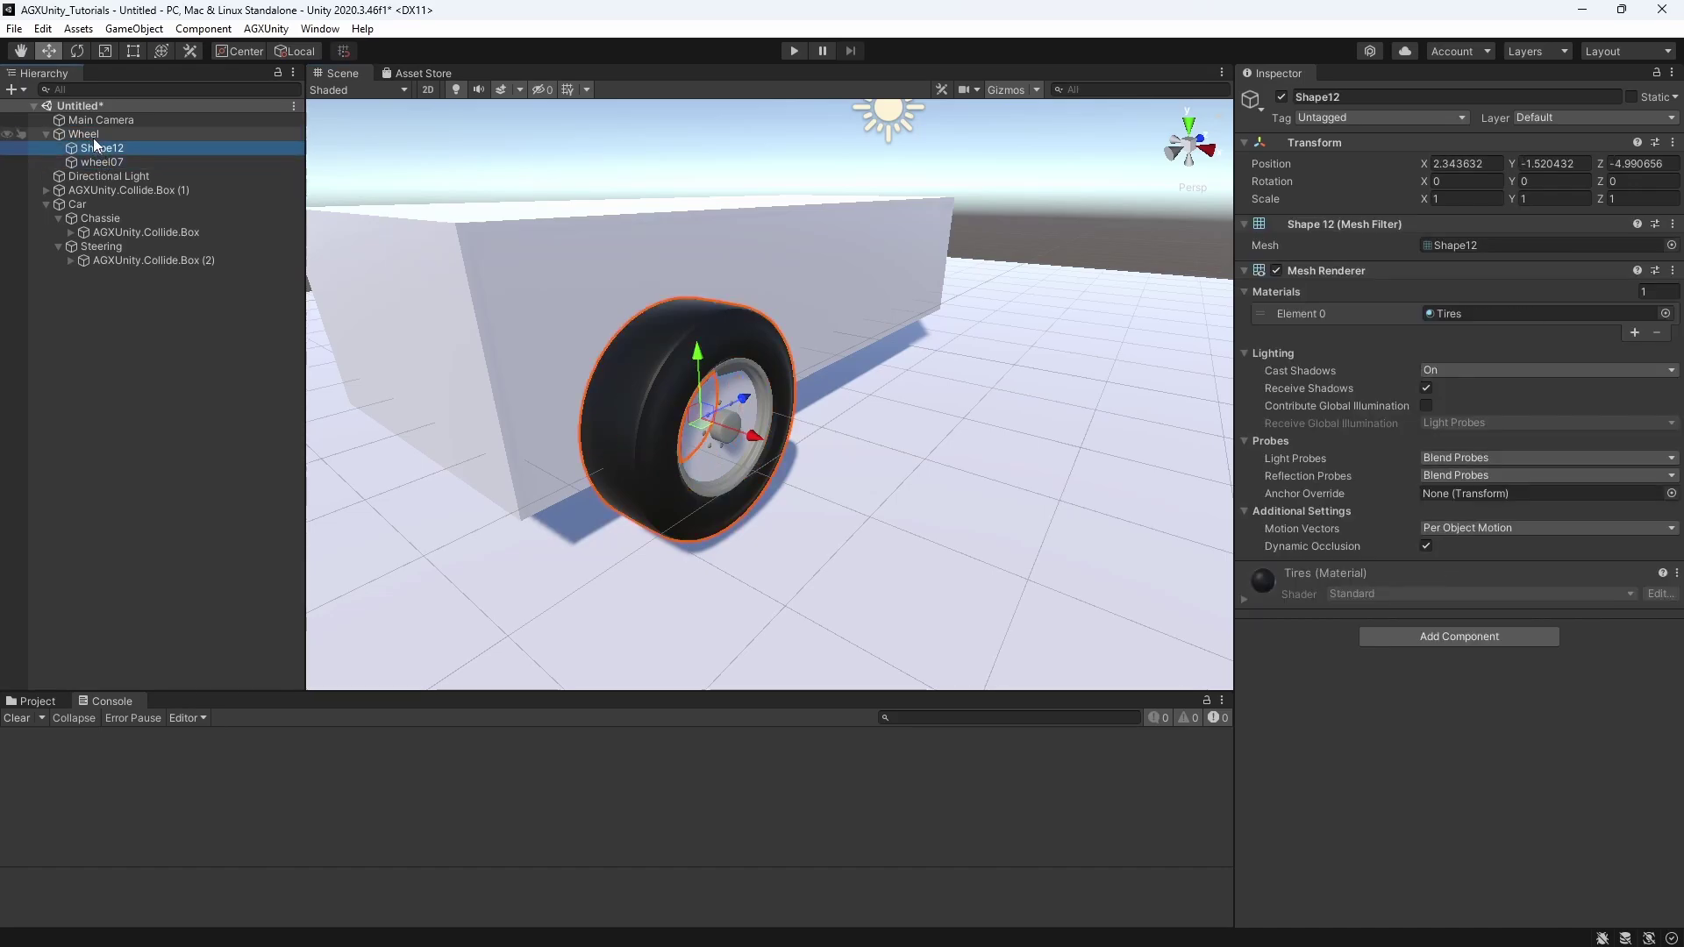
left_click(89, 133)
left_click(96, 150)
left_click(98, 161)
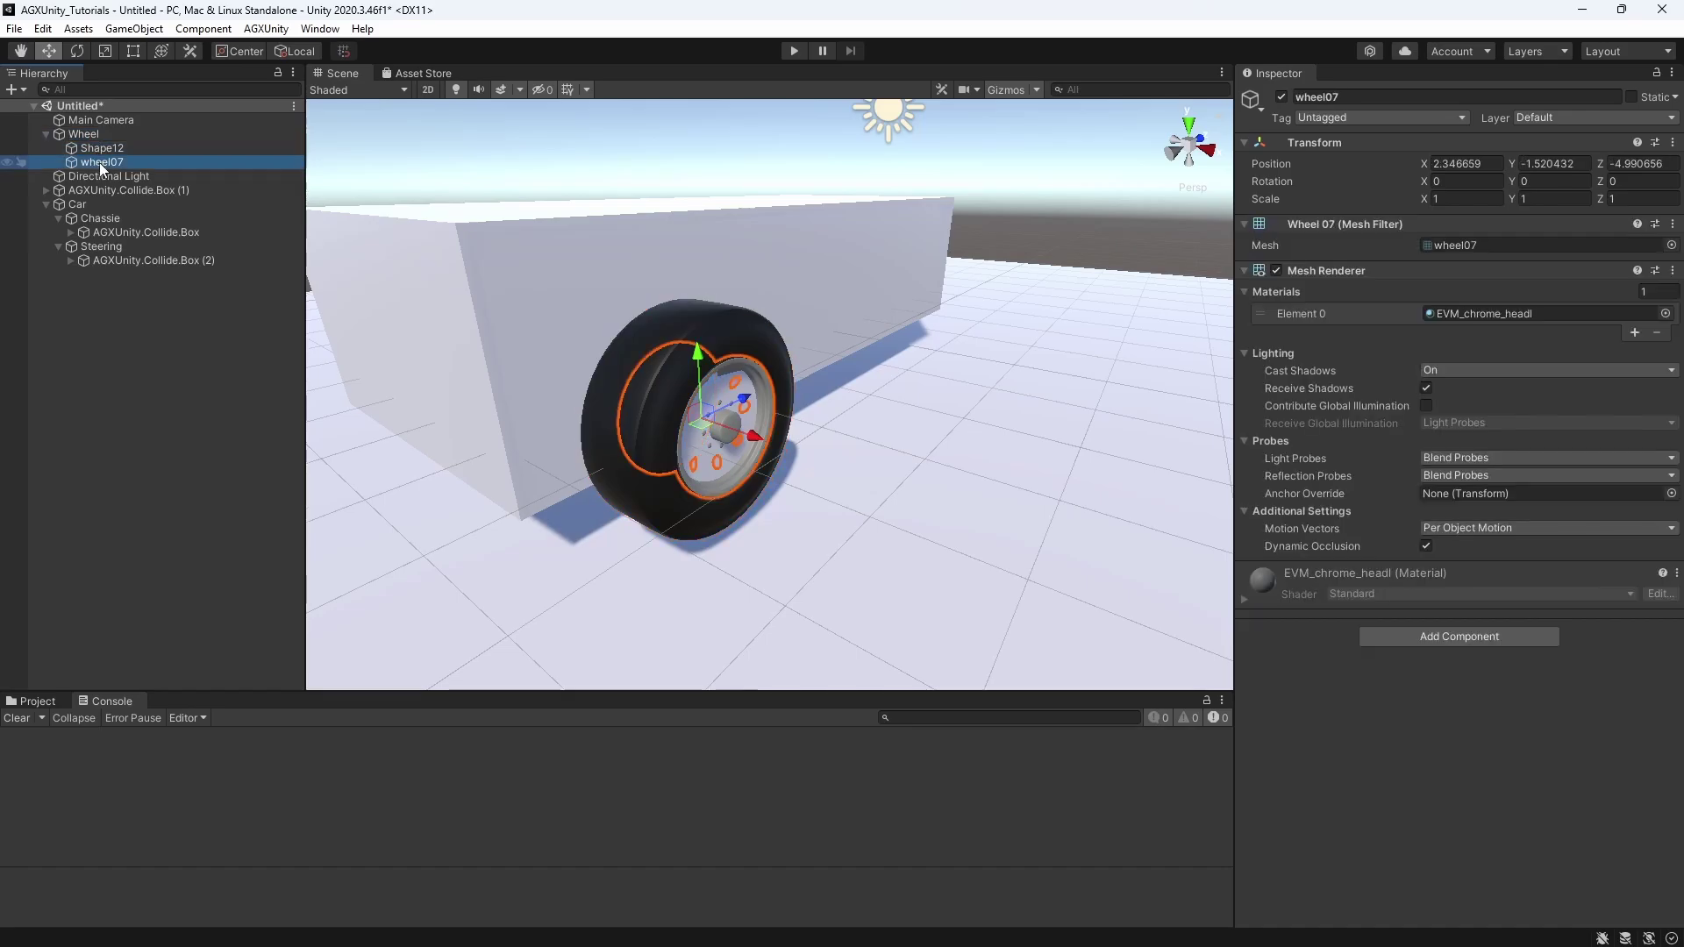
- Add an AGXUnity Rigid Body component to the Wheel object
left_click(83, 134)
left_click(1481, 237)
type("RT")
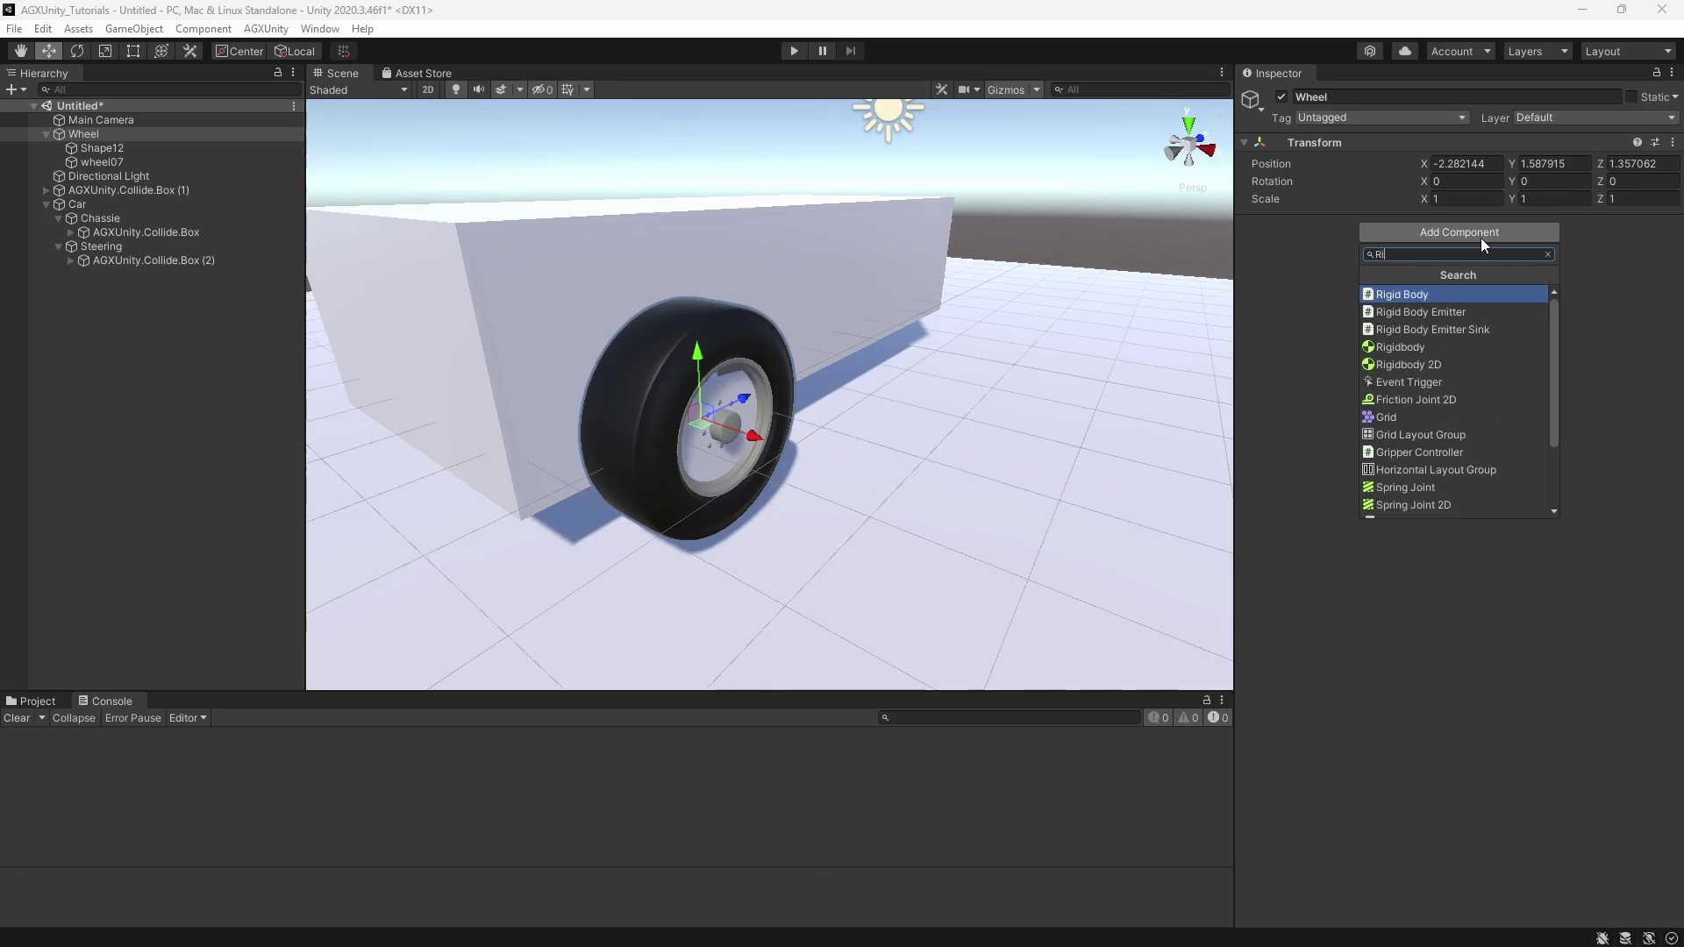
key("Return")
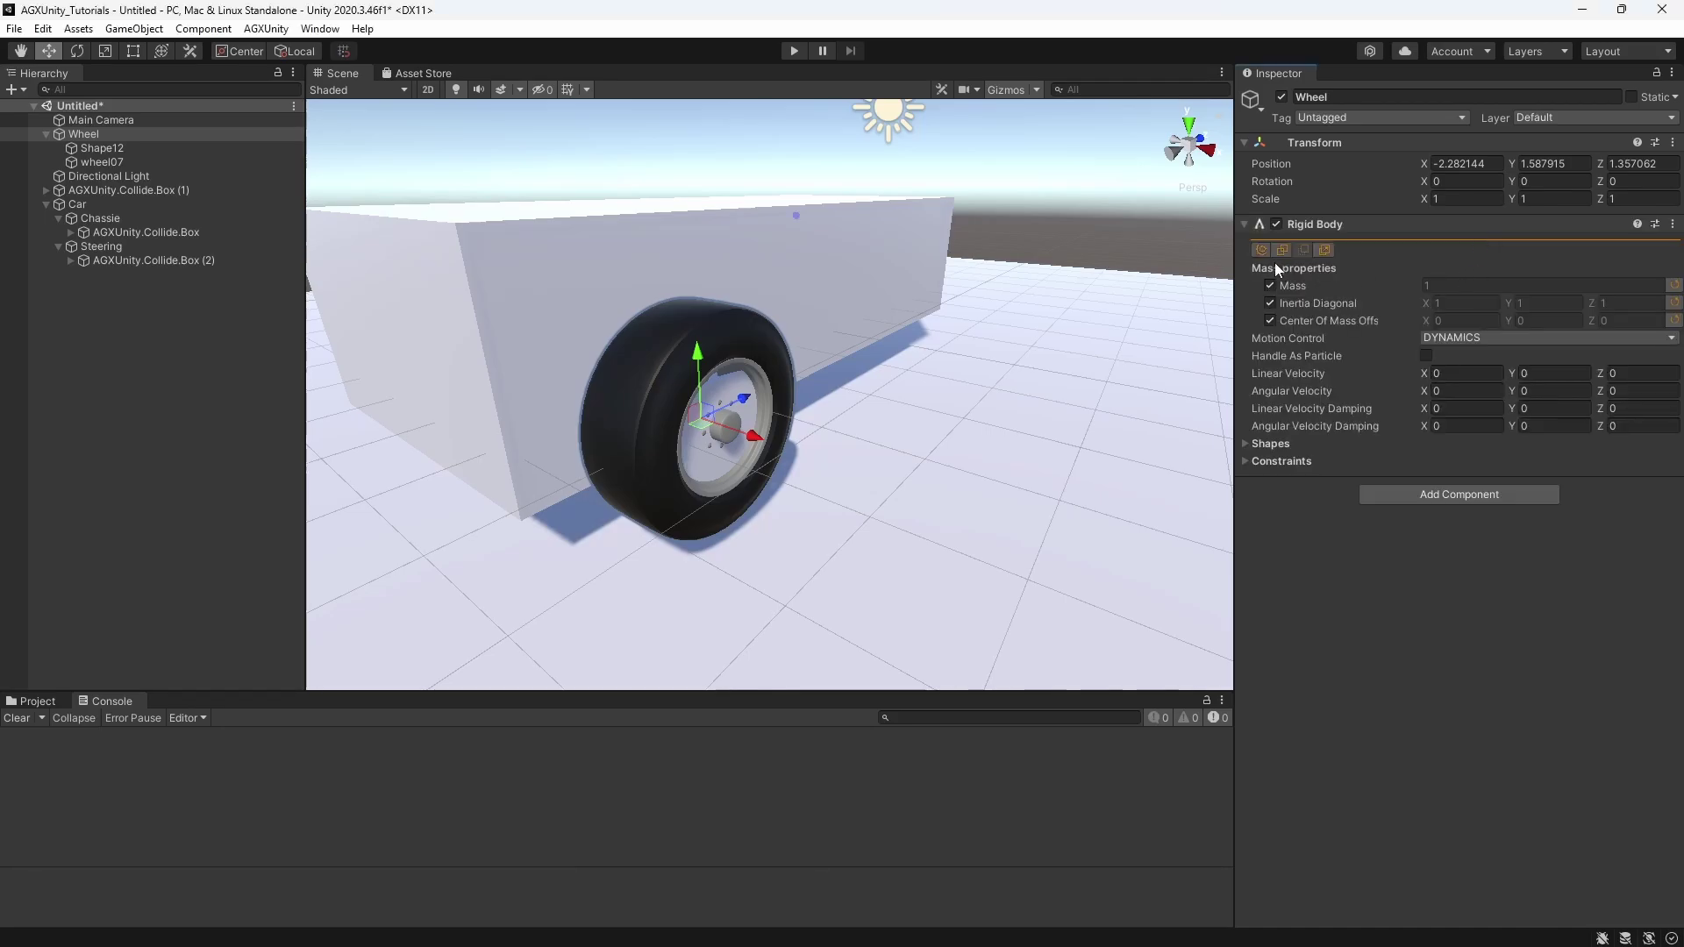
- Create a cylinder collision shape for the Wheel rigid body from the tyre's visual mesh
left_click(1325, 250)
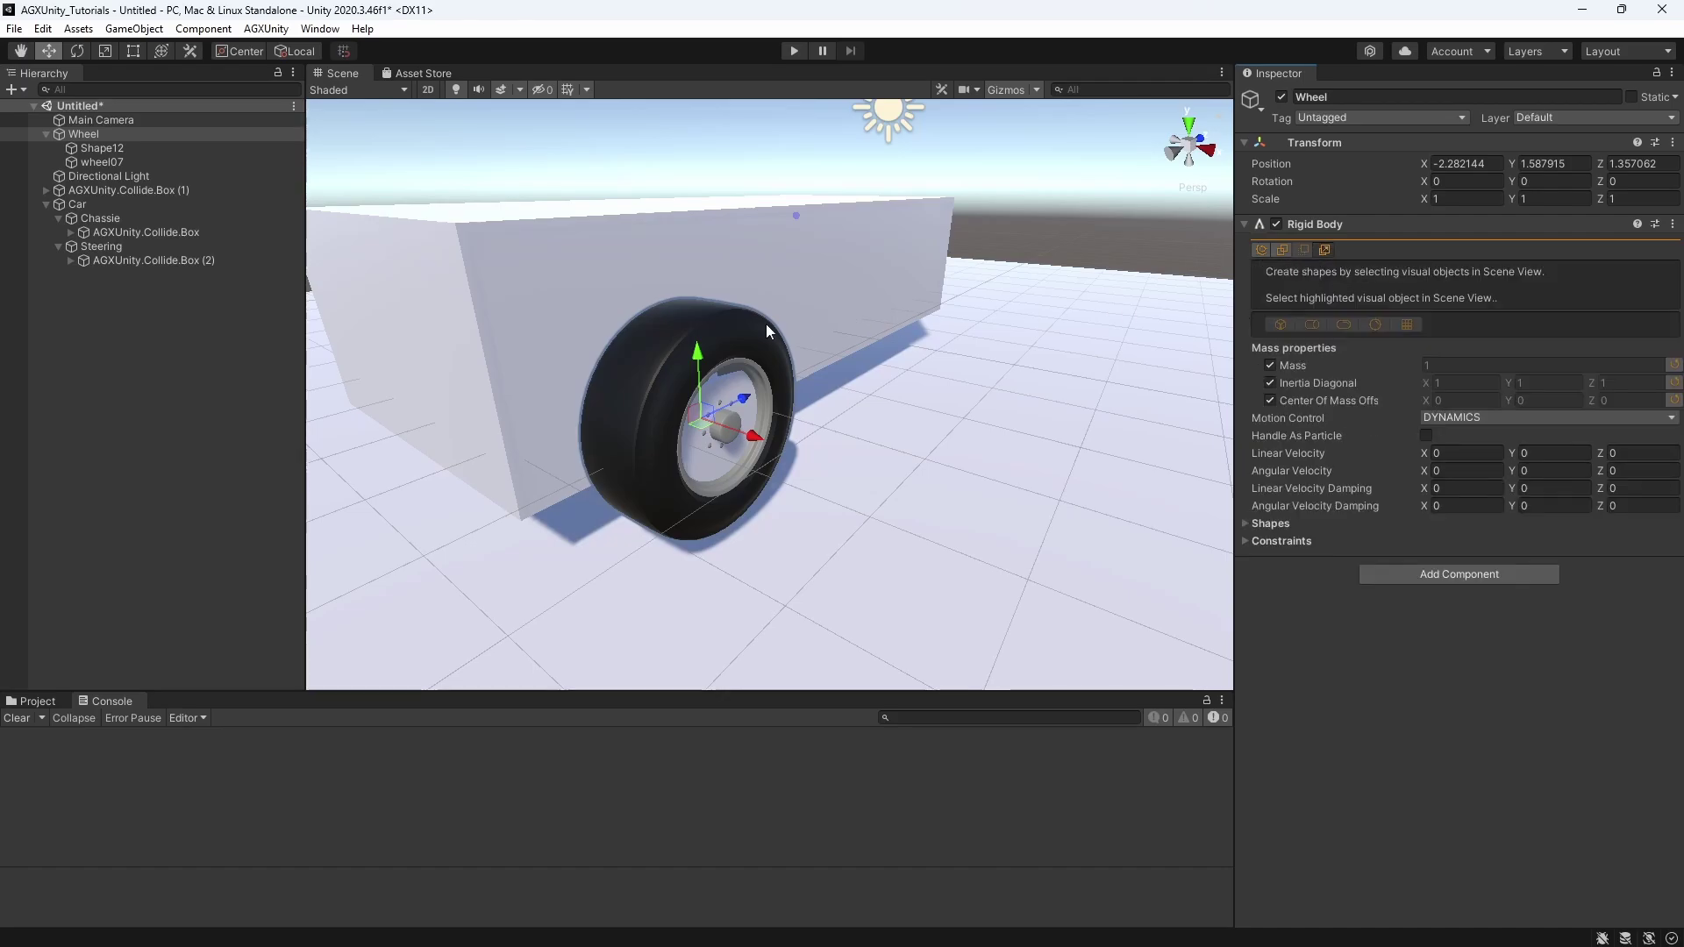
left_click(732, 336)
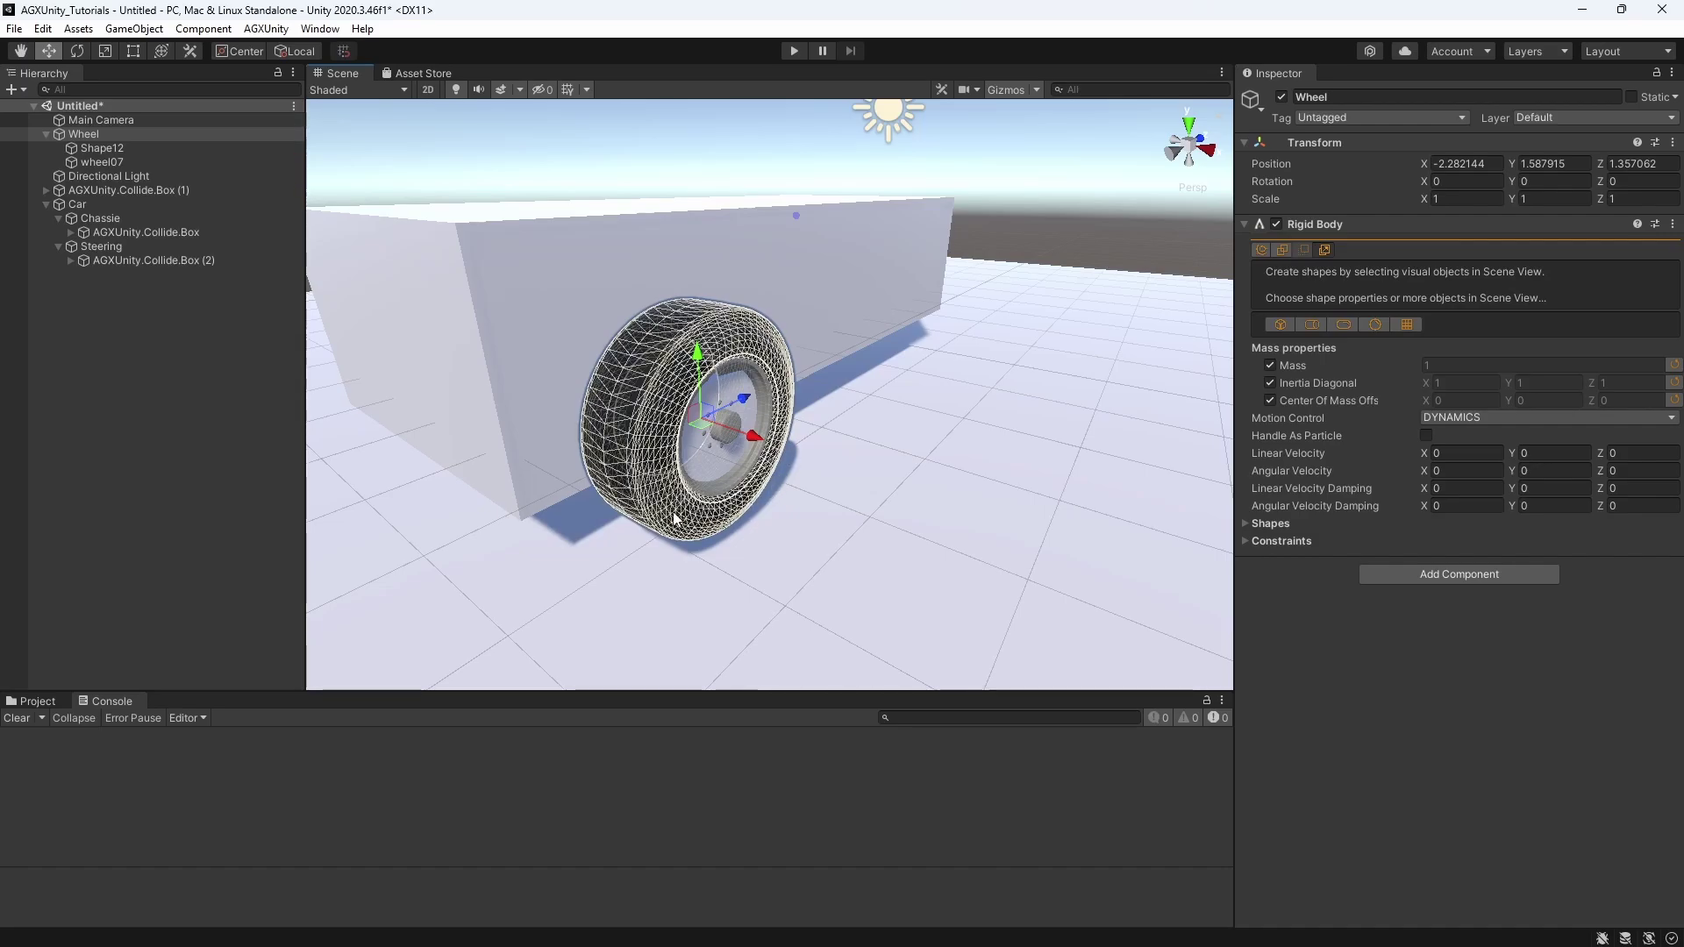
mouse_move(1269, 326)
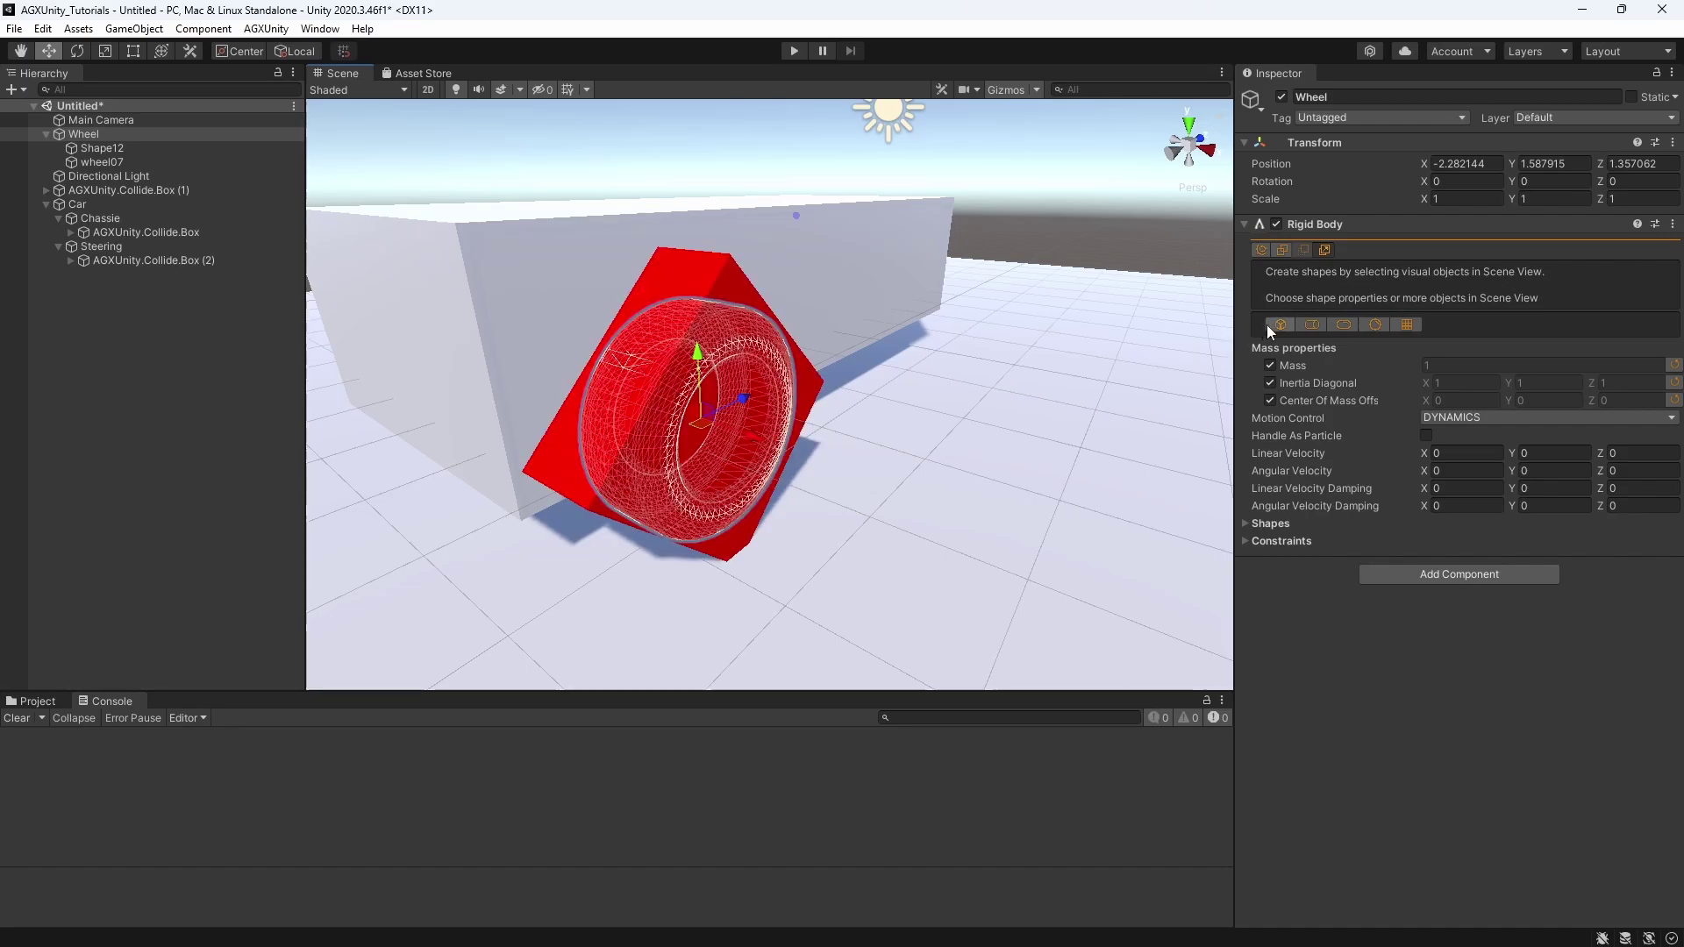
left_click(1312, 325)
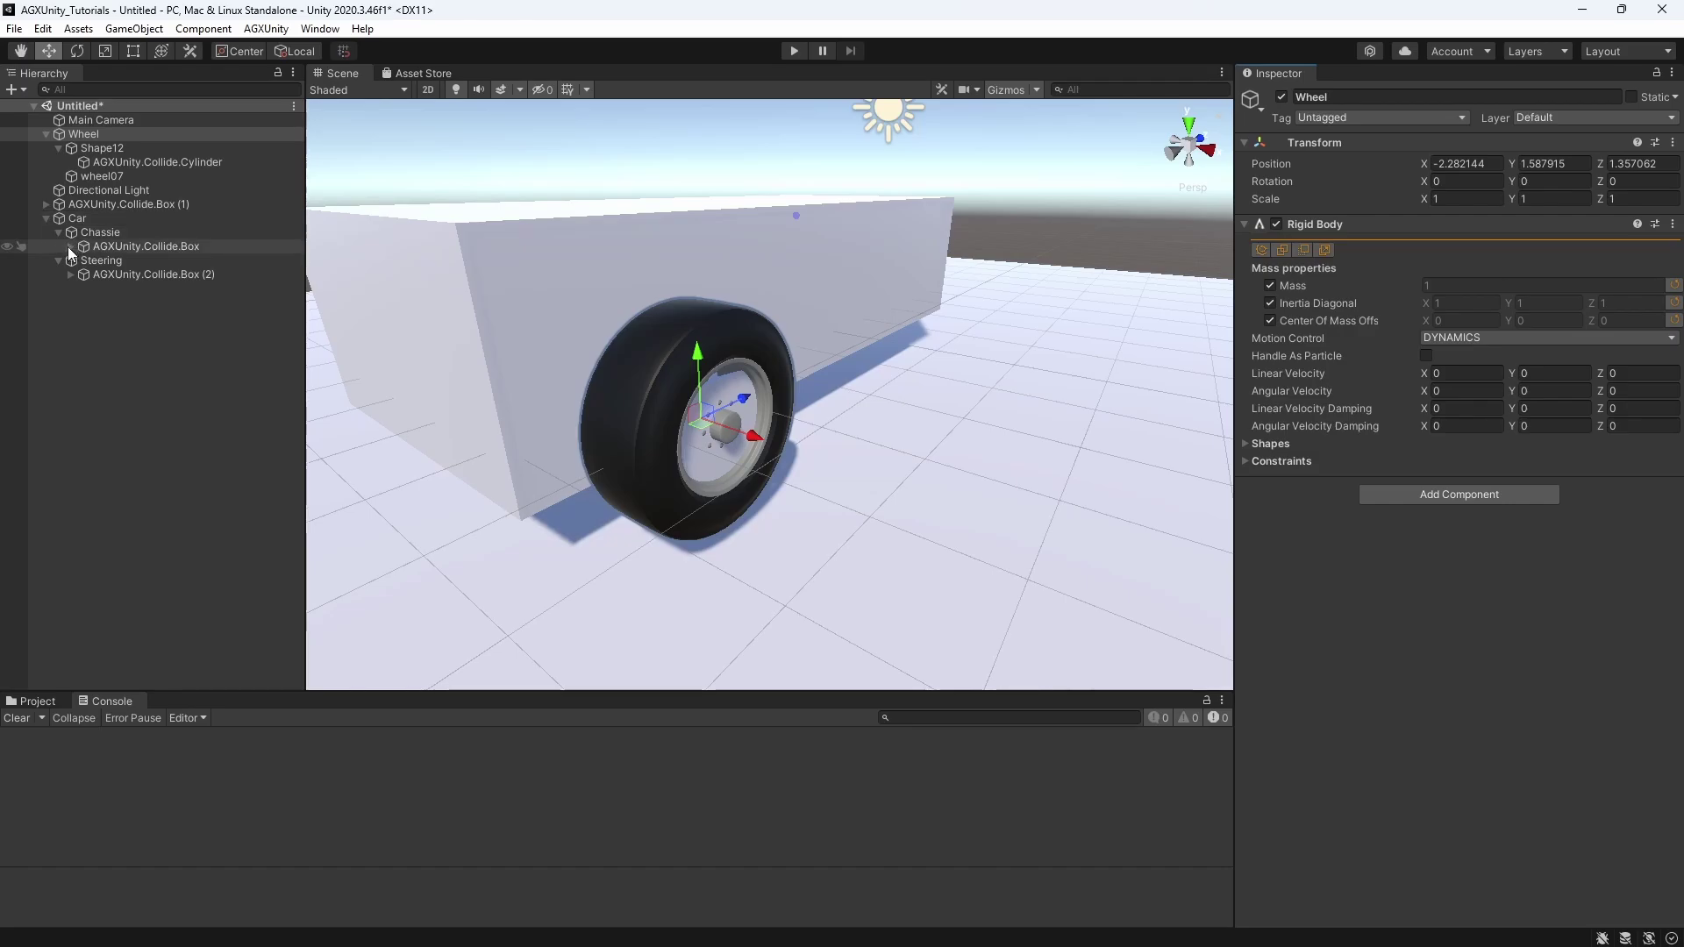
- Create a shape visual for the cylinder collider under Shape12 and inspect its fit around the tyre
left_click(89, 162)
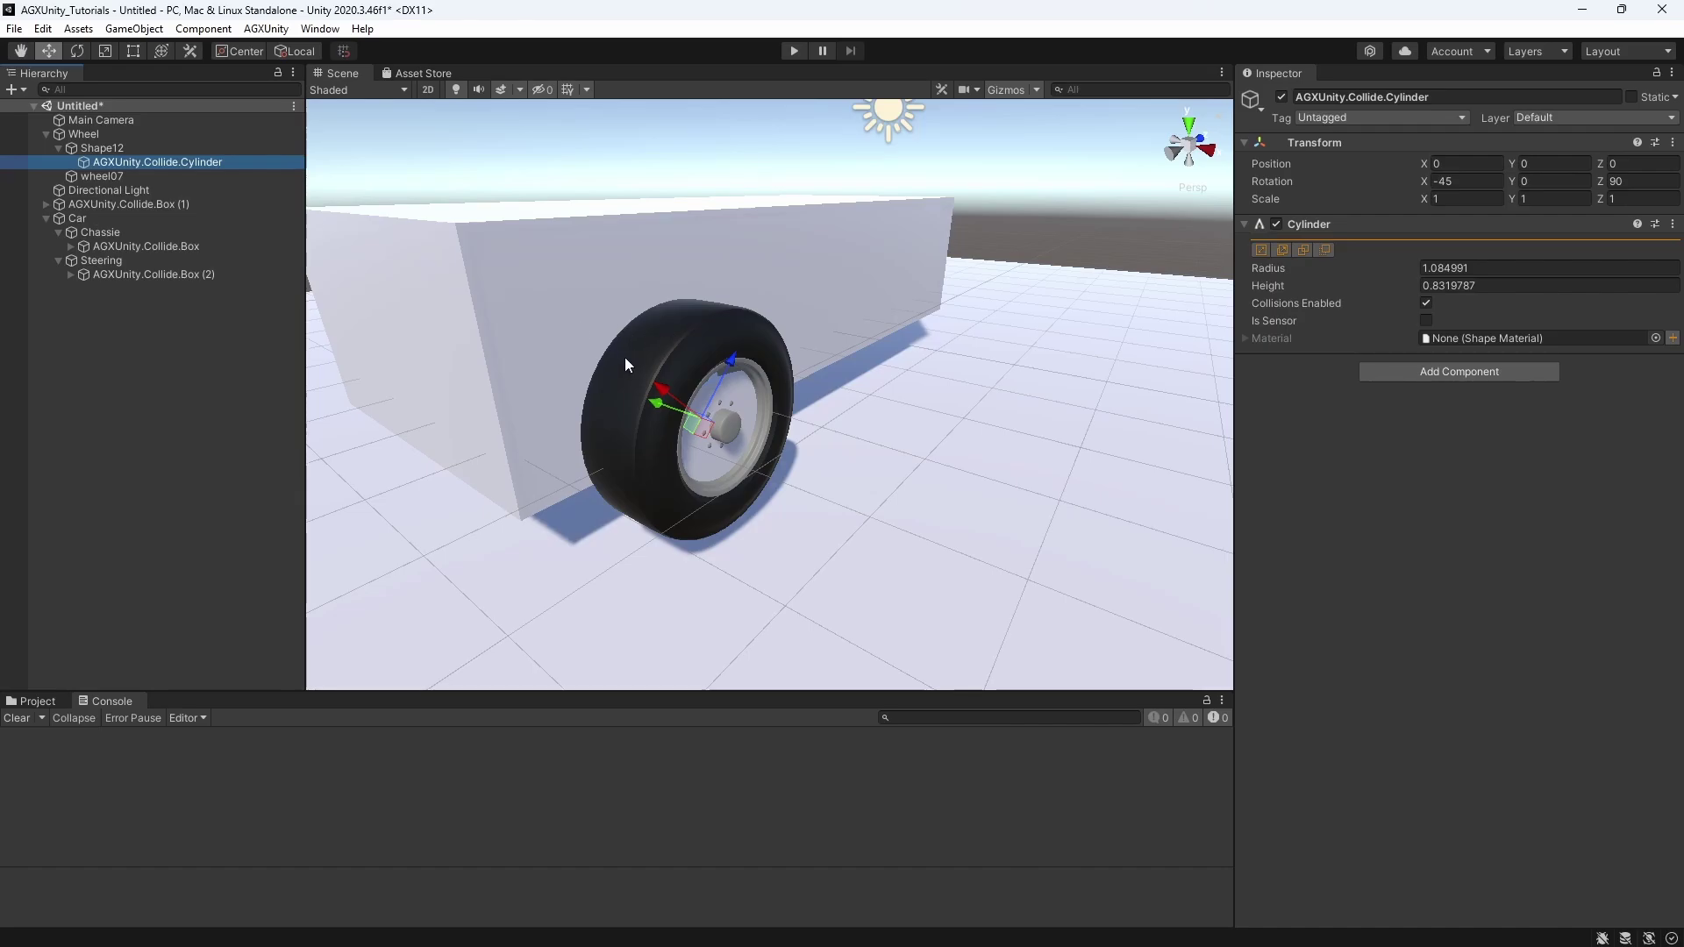
right_click(165, 161)
mouse_move(290, 532)
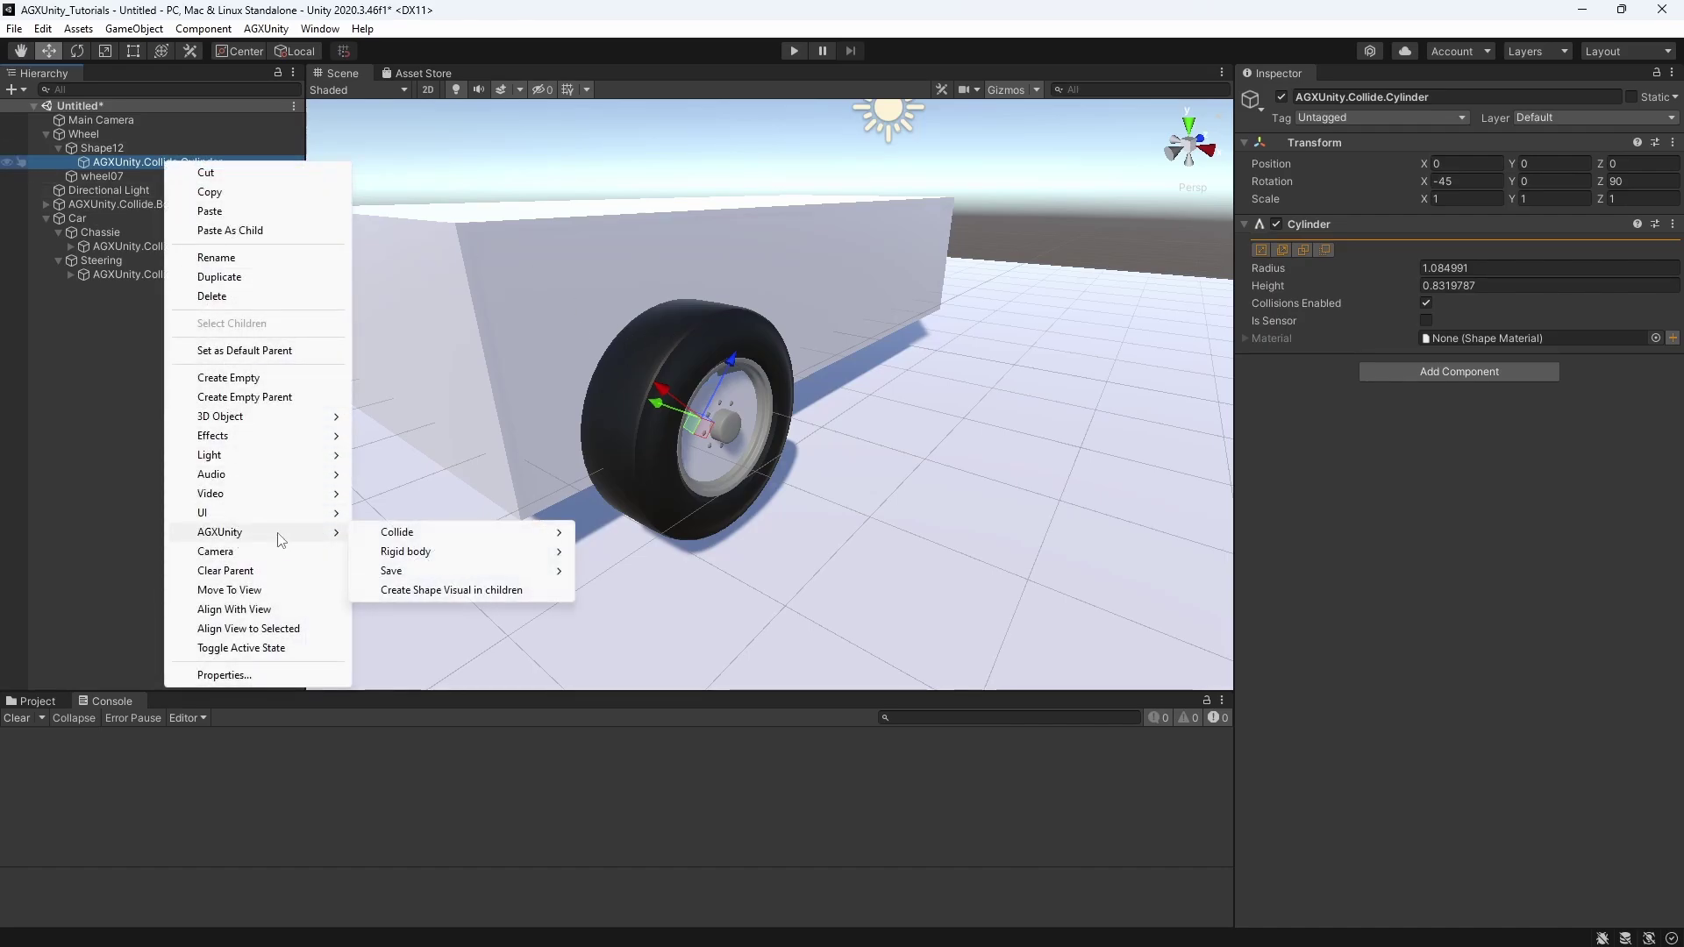
left_click(423, 591)
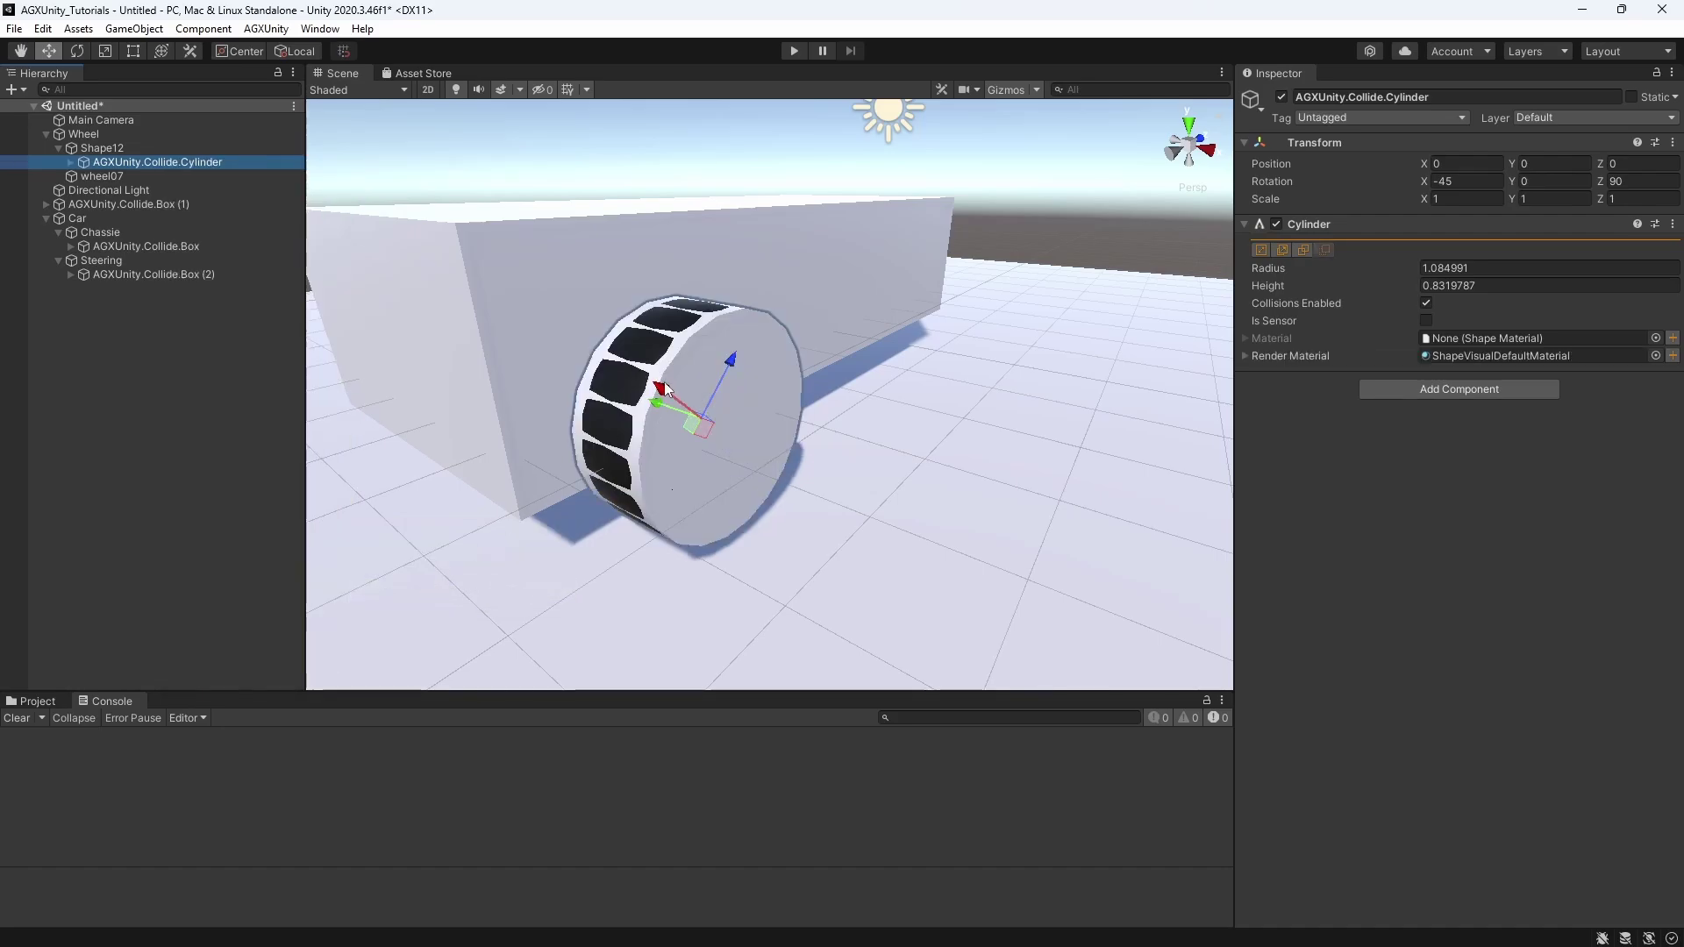
scroll(421, 590, "up", 5)
middle_click_drag(421, 589, 646, 335)
scroll(646, 335, "up", 4)
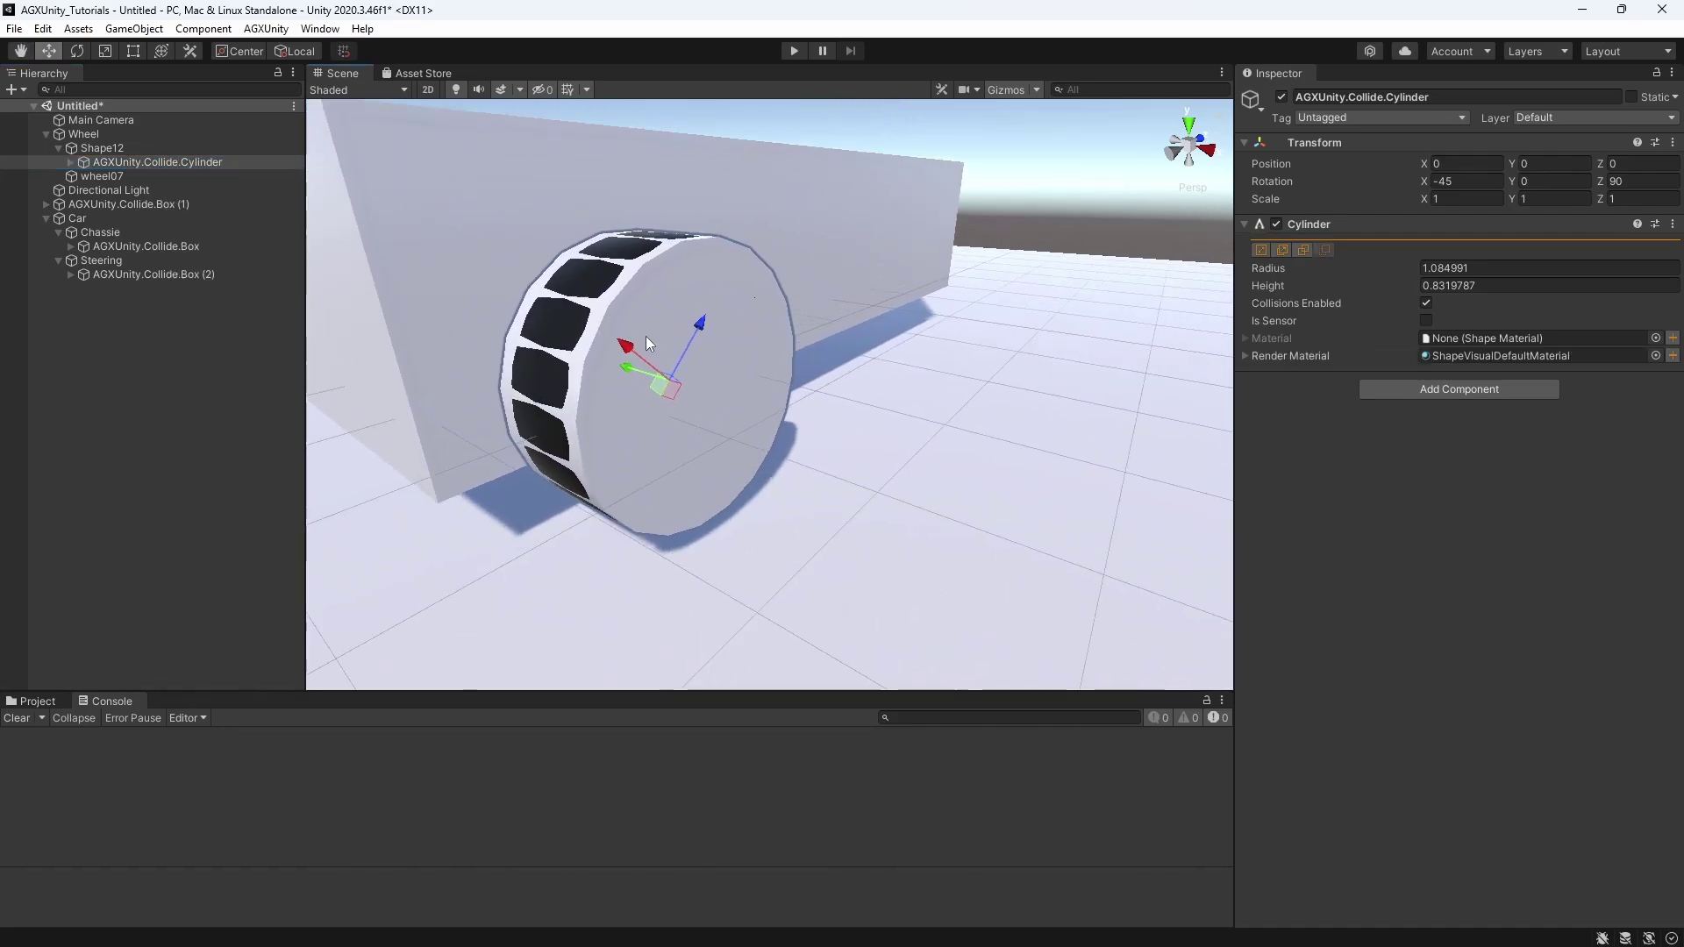
- Deactivate the AGXUnity.Collide.Cylinder_Visual object so that only the original wheel meshes are displayed
scroll(642, 335, "down", 5)
scroll(641, 342, "down", 1)
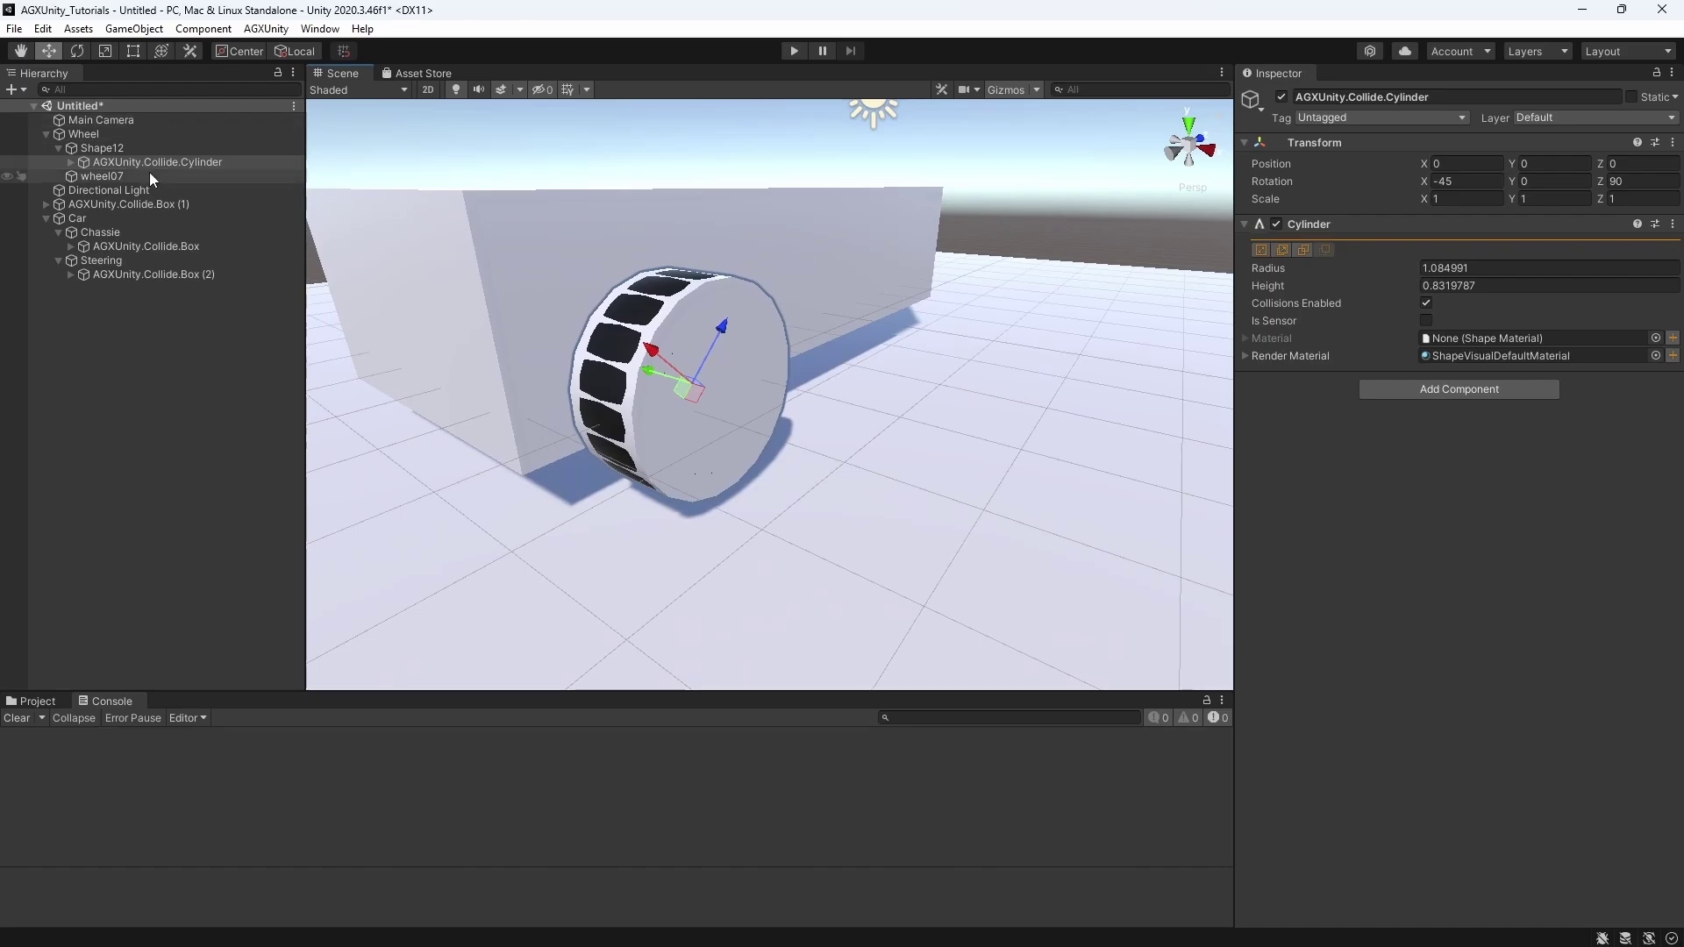
left_click(70, 163)
left_click(124, 177)
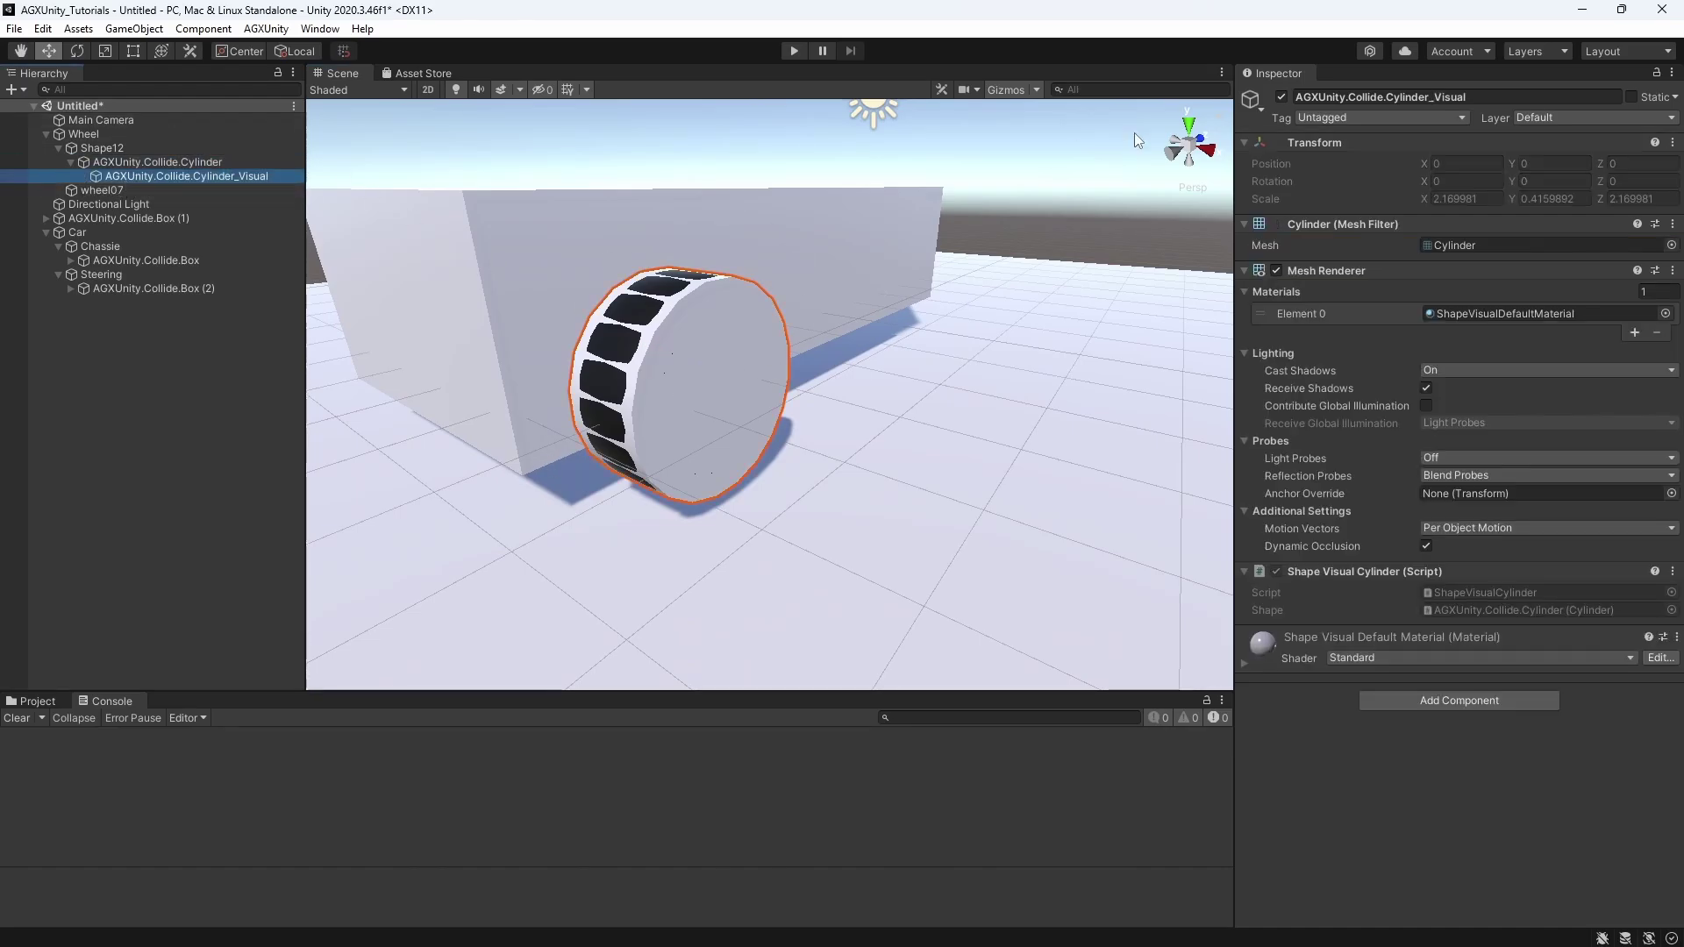
left_click(1281, 97)
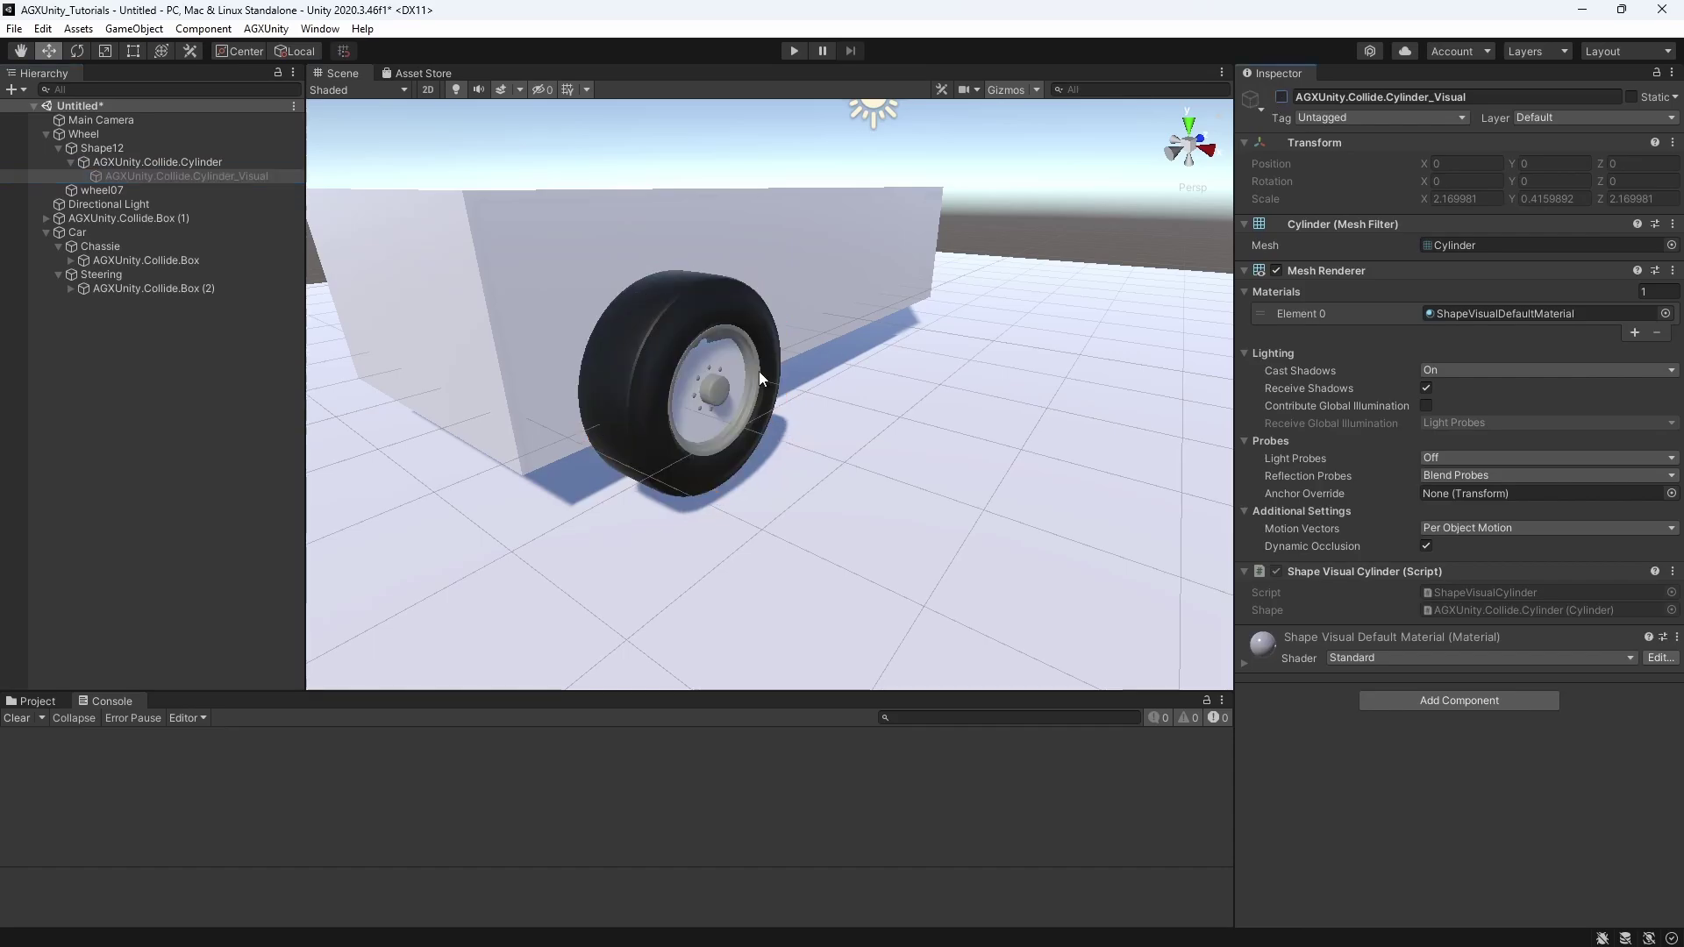
scroll(759, 371, "down", 3)
middle_click_drag(760, 371, 827, 444)
right_click_drag(827, 444, 771, 376)
middle_click_drag(771, 376, 887, 415)
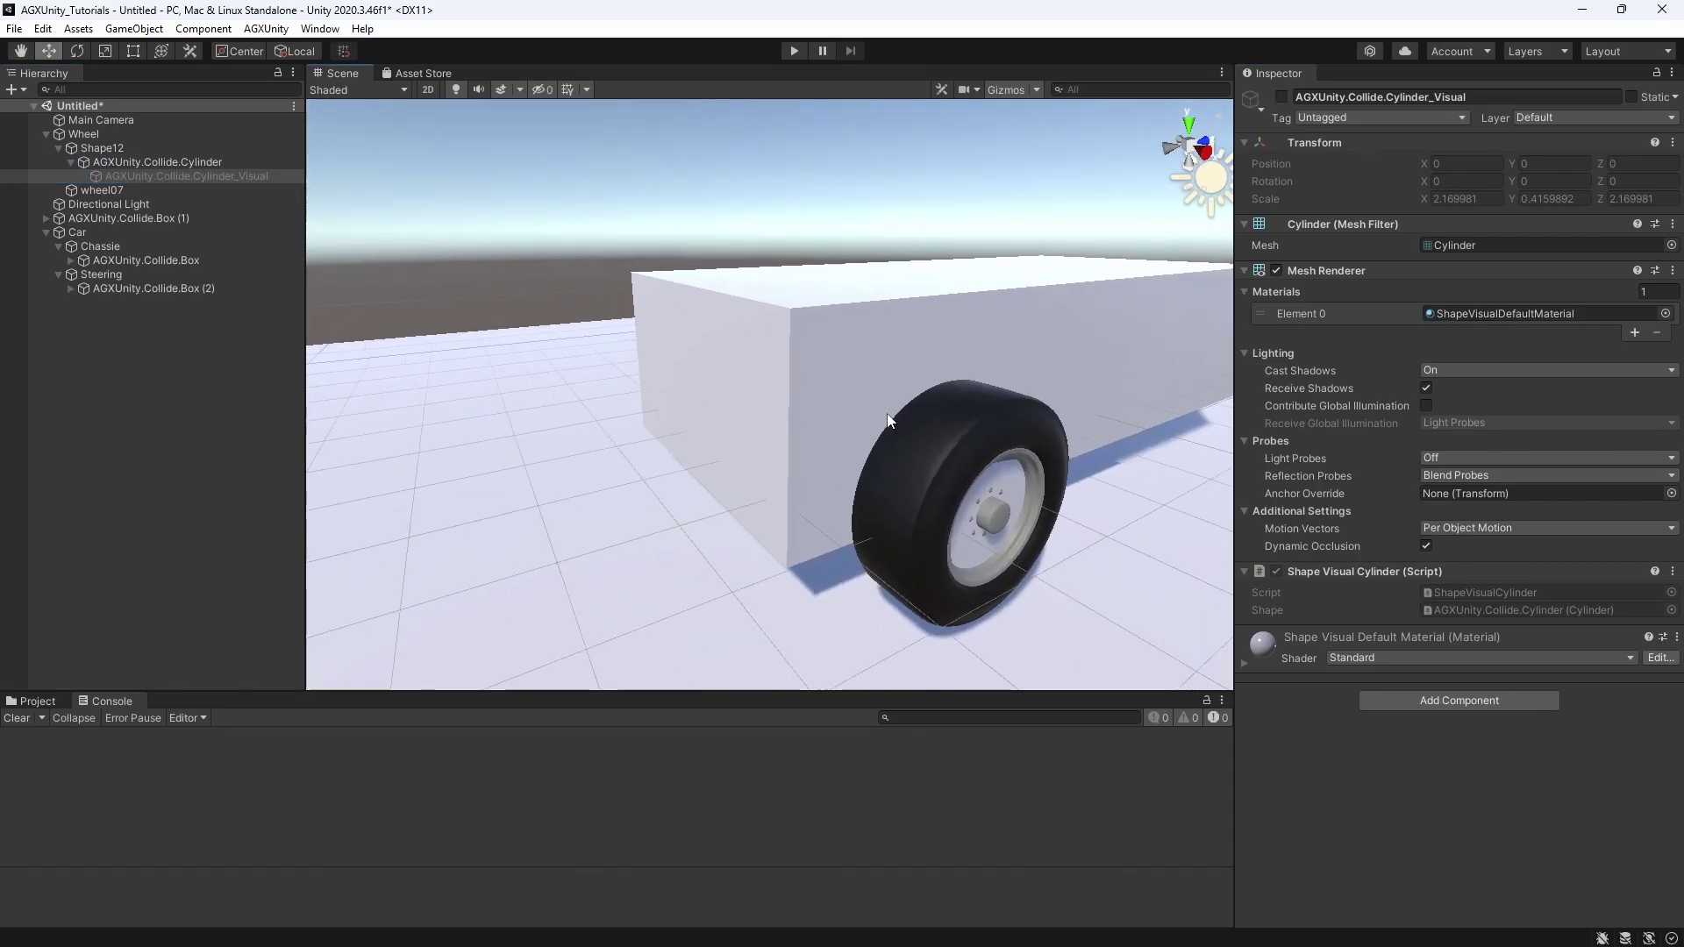
right_click_drag(888, 421, 954, 344)
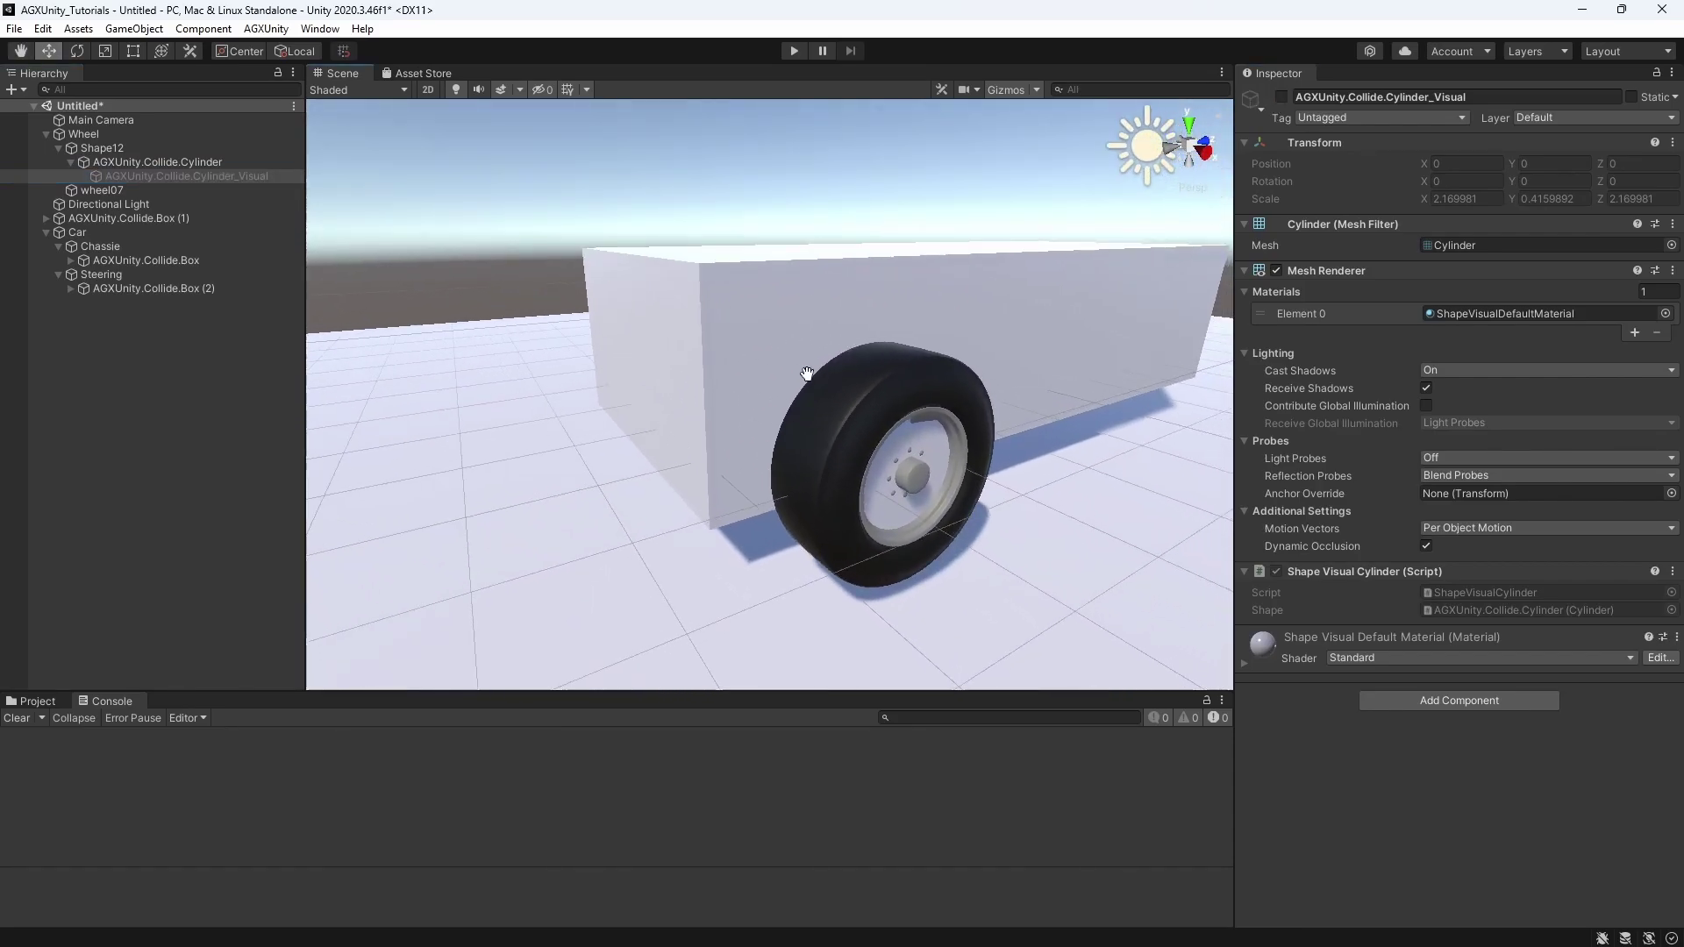
- Check which collision shapes belong to the Wheel rigid body
left_click(87, 137)
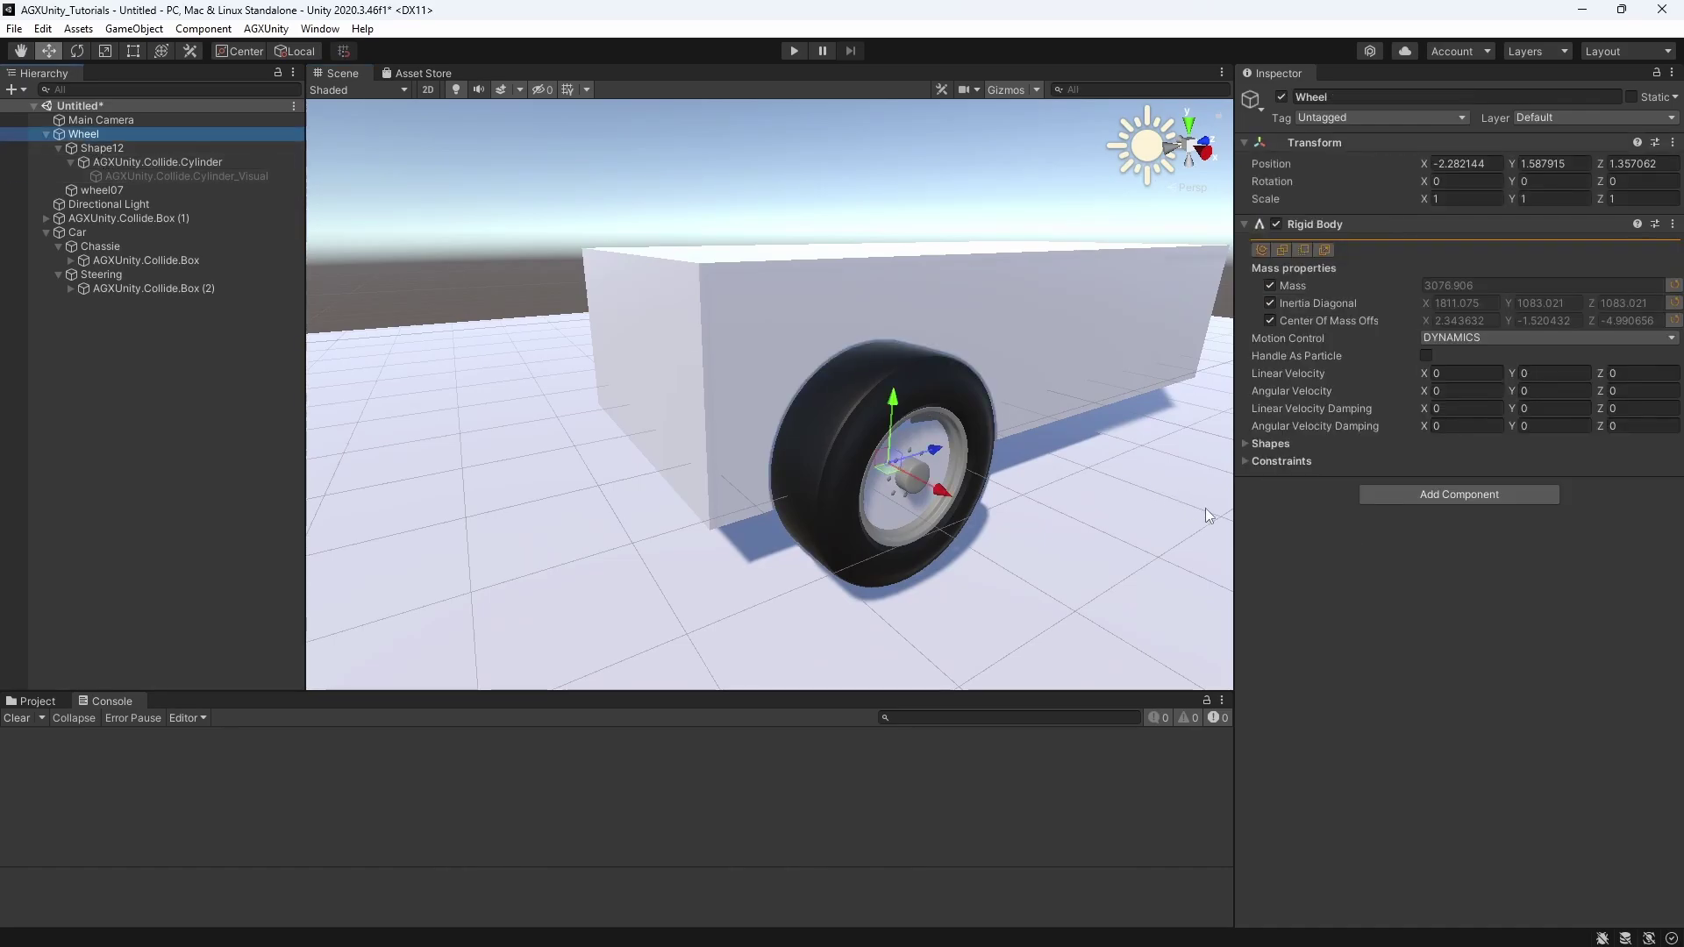
left_click(1247, 442)
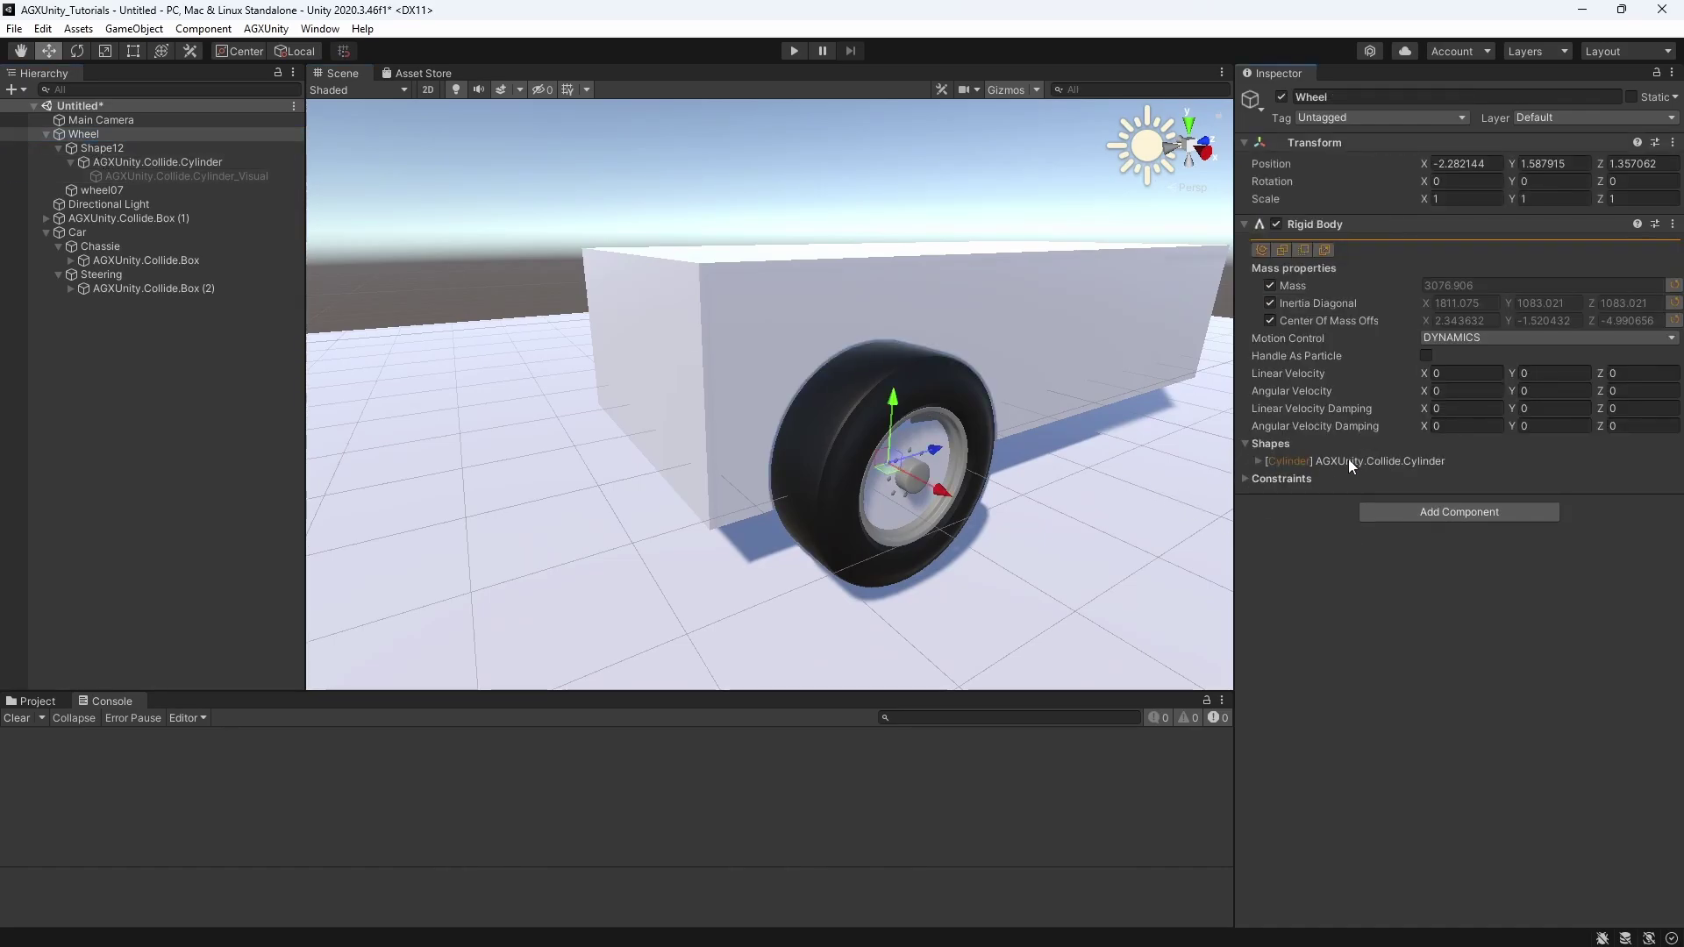
left_click(1247, 444)
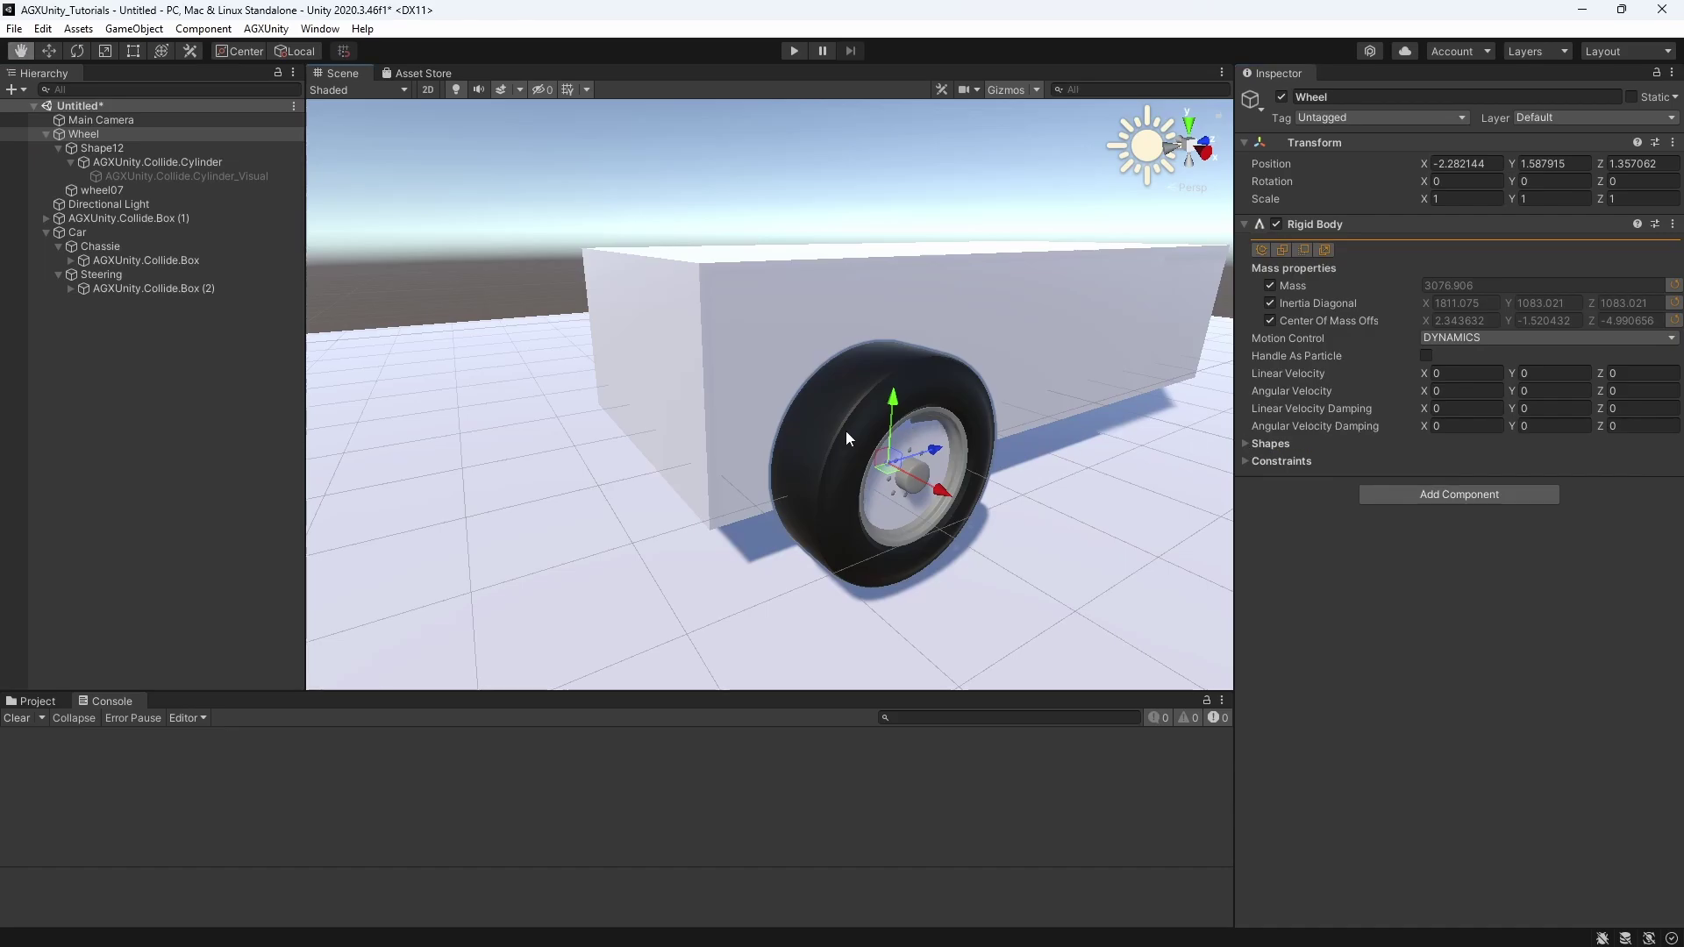
- Start a Hinge constraint on the Wheel, with its reference frame on AGXUnity.Collide.Cylinder along the axle axis, pointing outward from the car
right_click_drag(846, 430, 1122, 478)
right_click_drag(996, 474, 1004, 476)
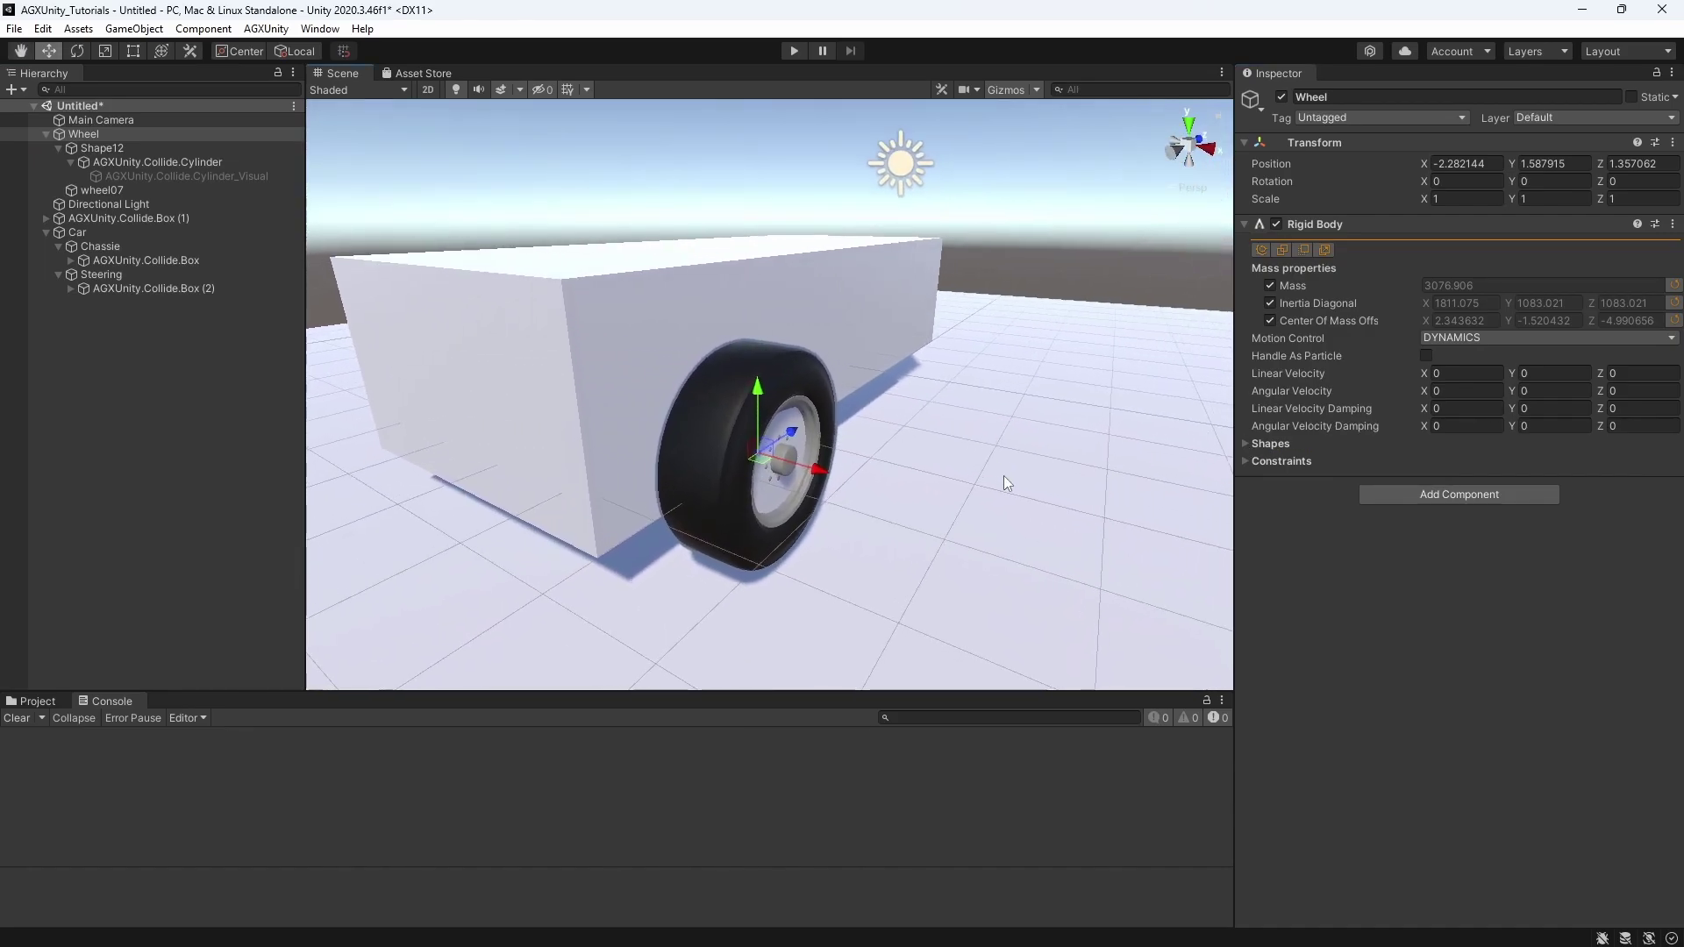
left_click(1261, 249)
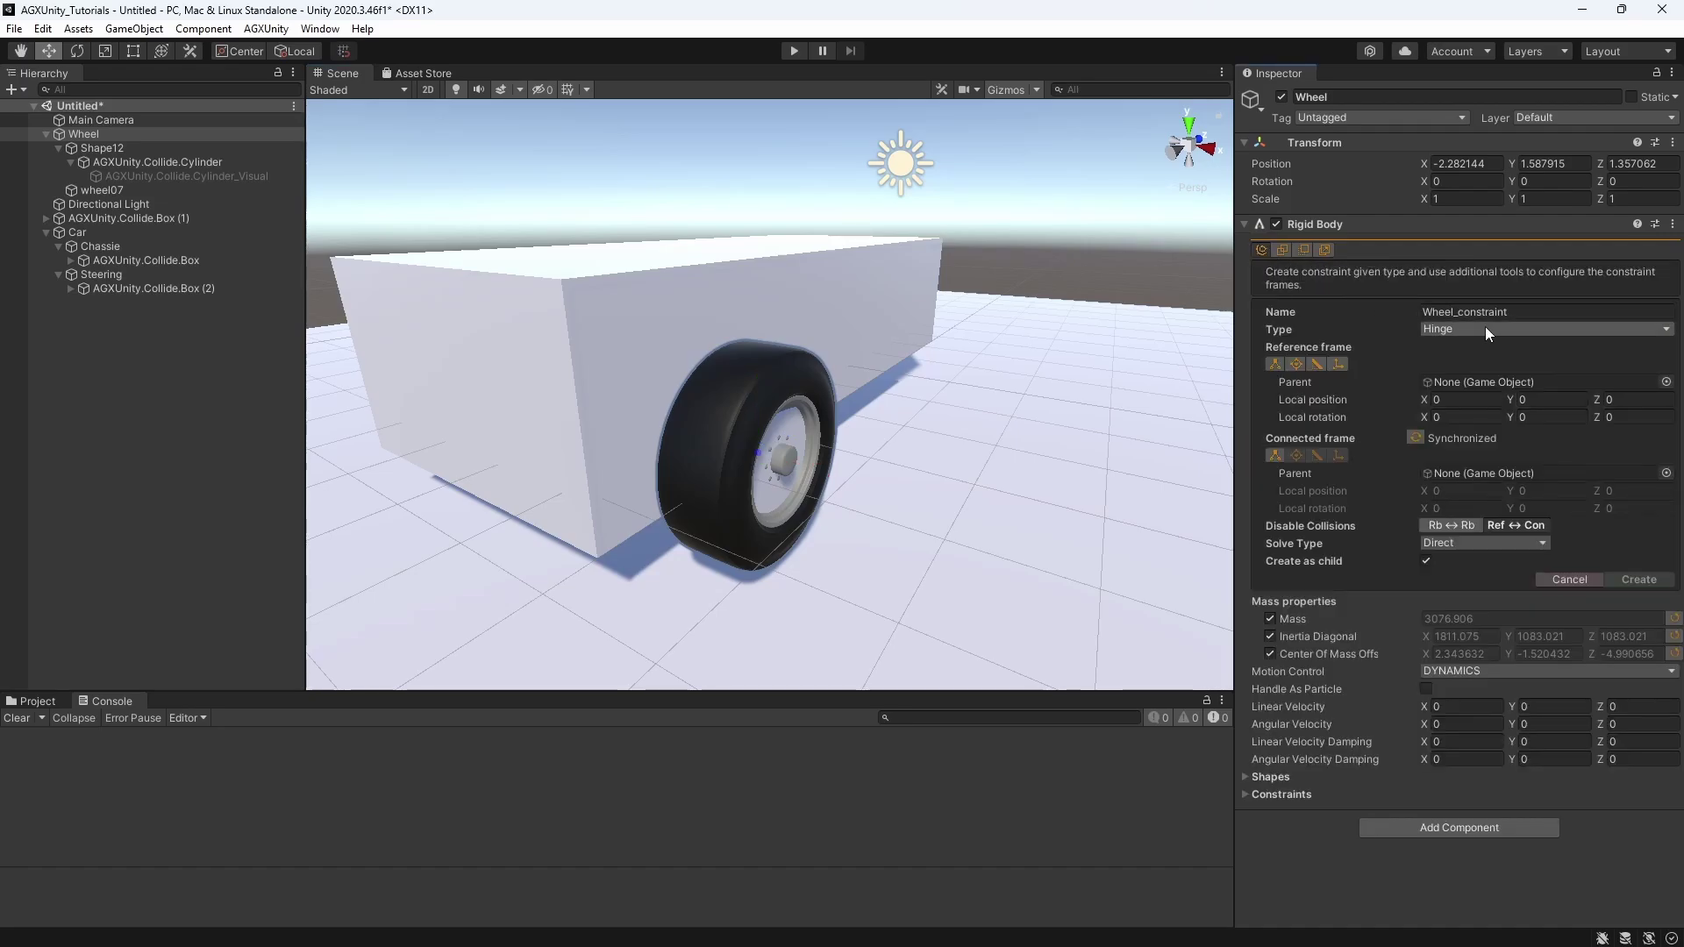
left_click(1316, 364)
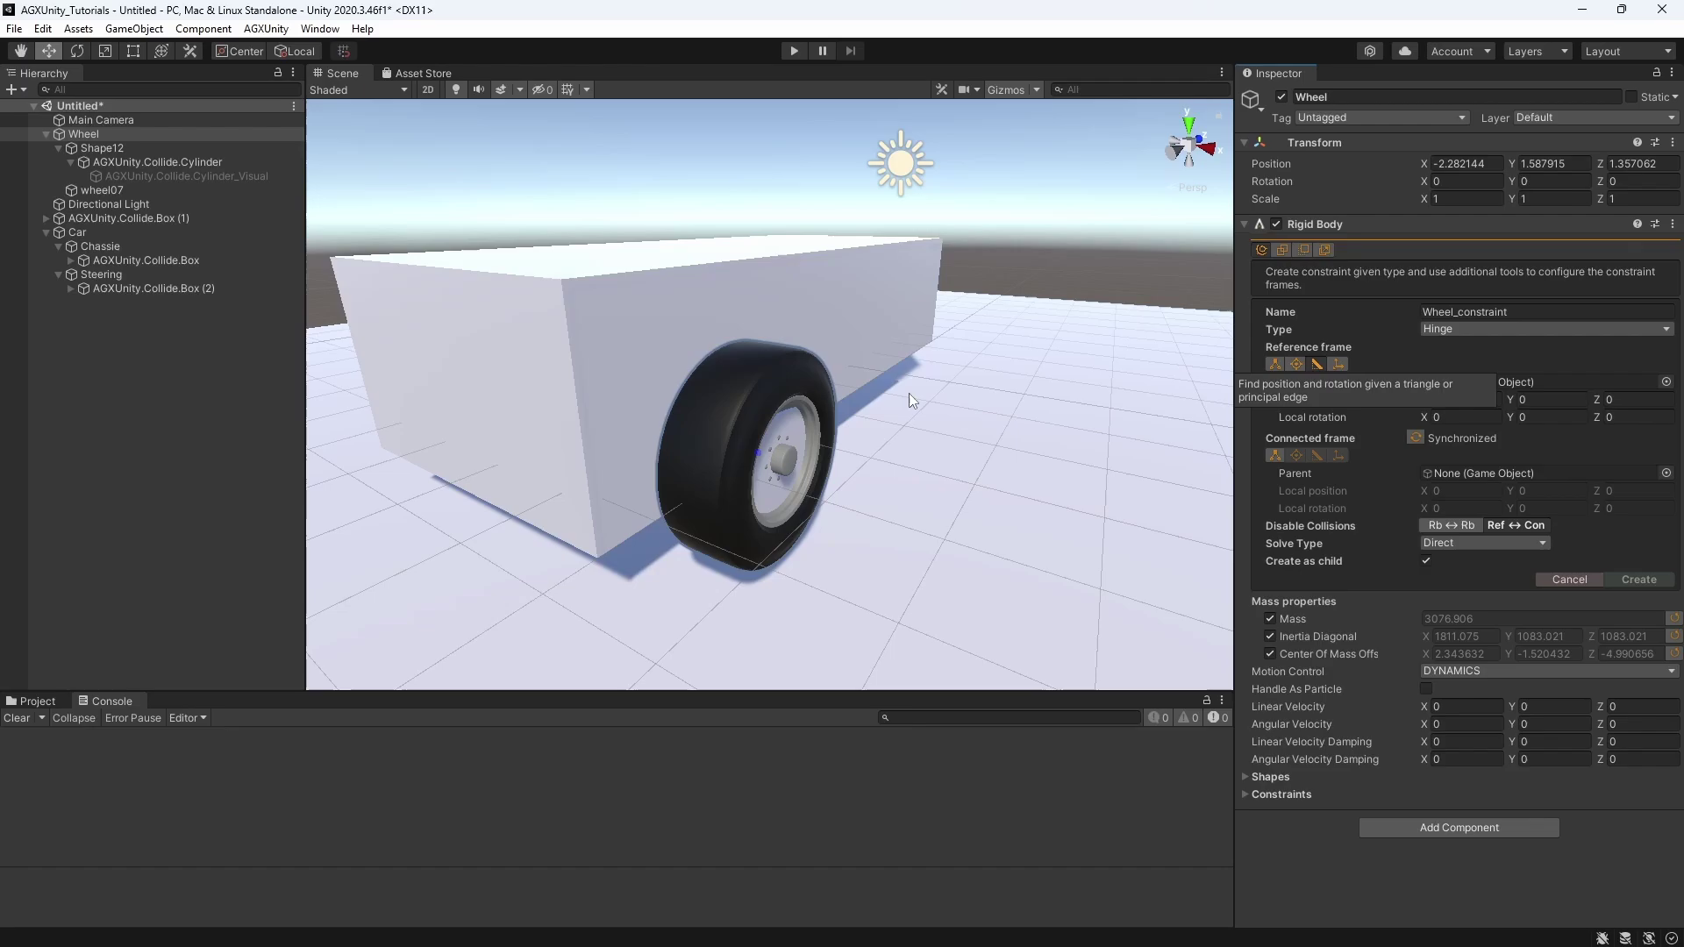
left_click(721, 408)
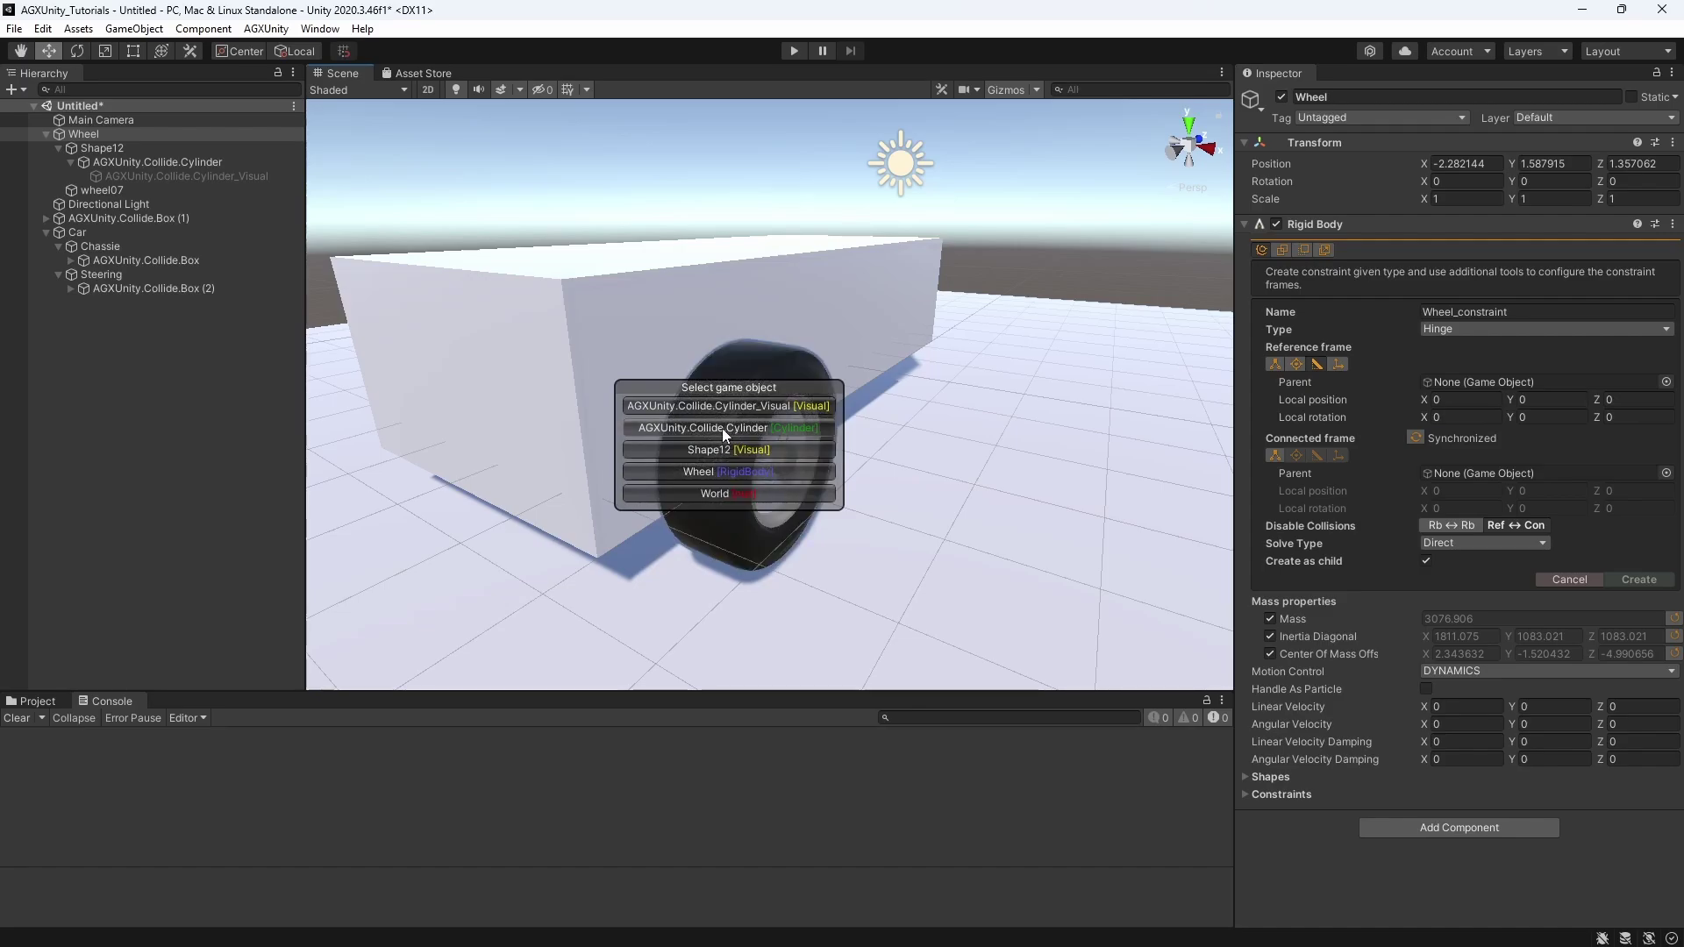
left_click(693, 430)
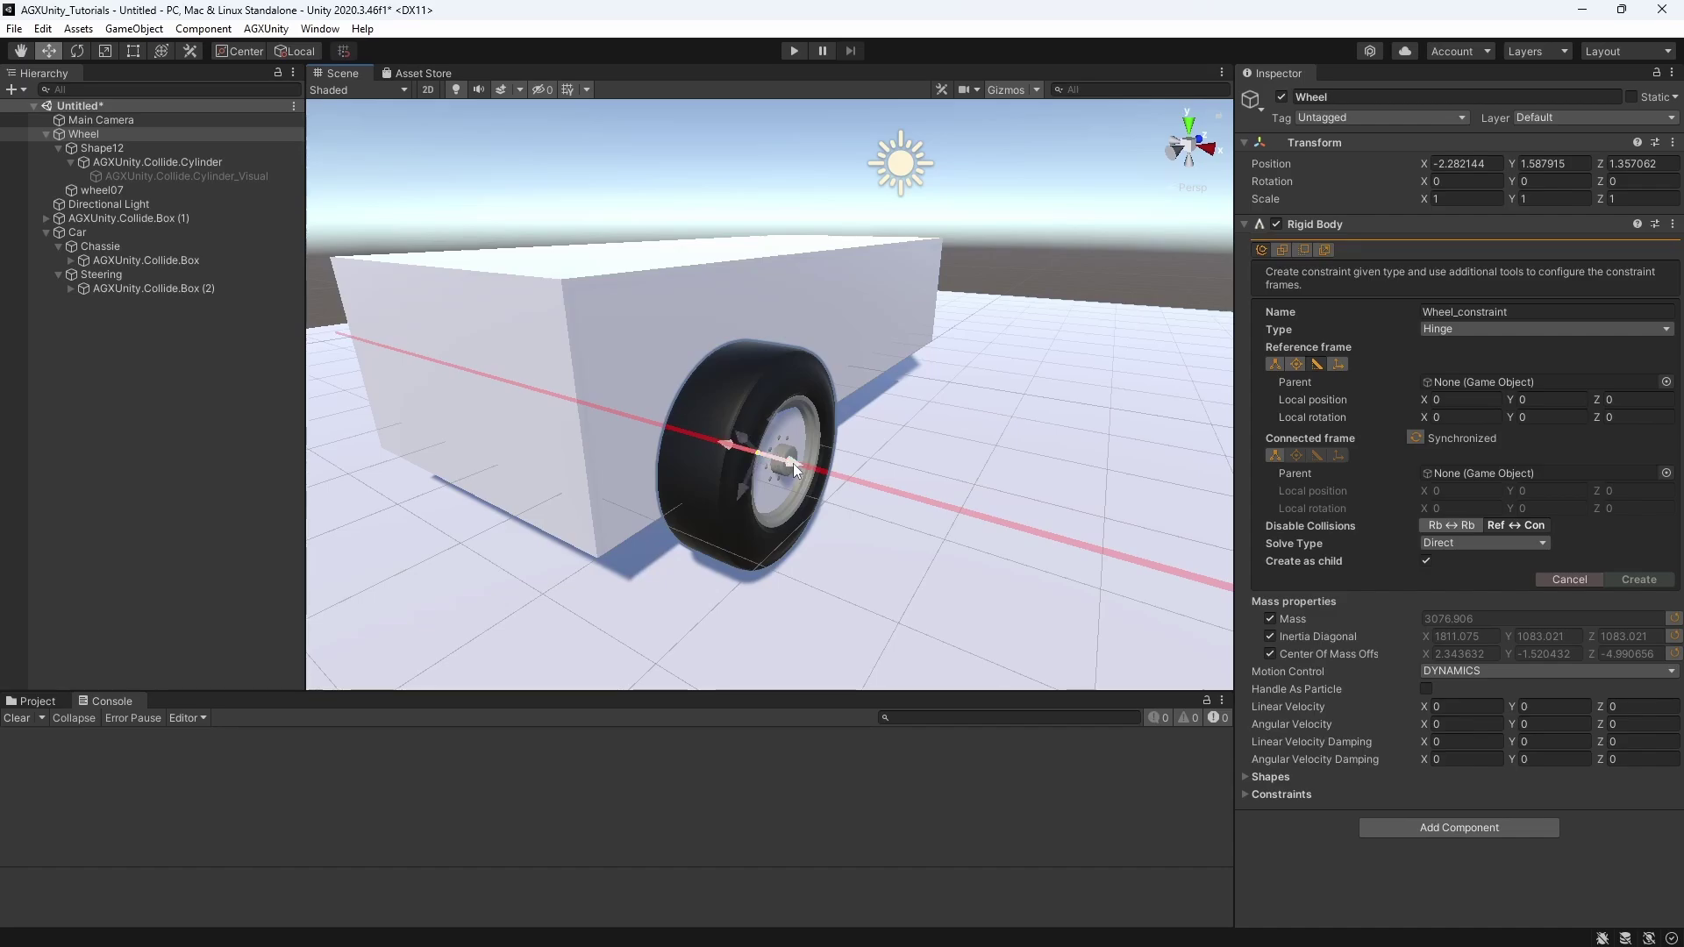
left_click(793, 463)
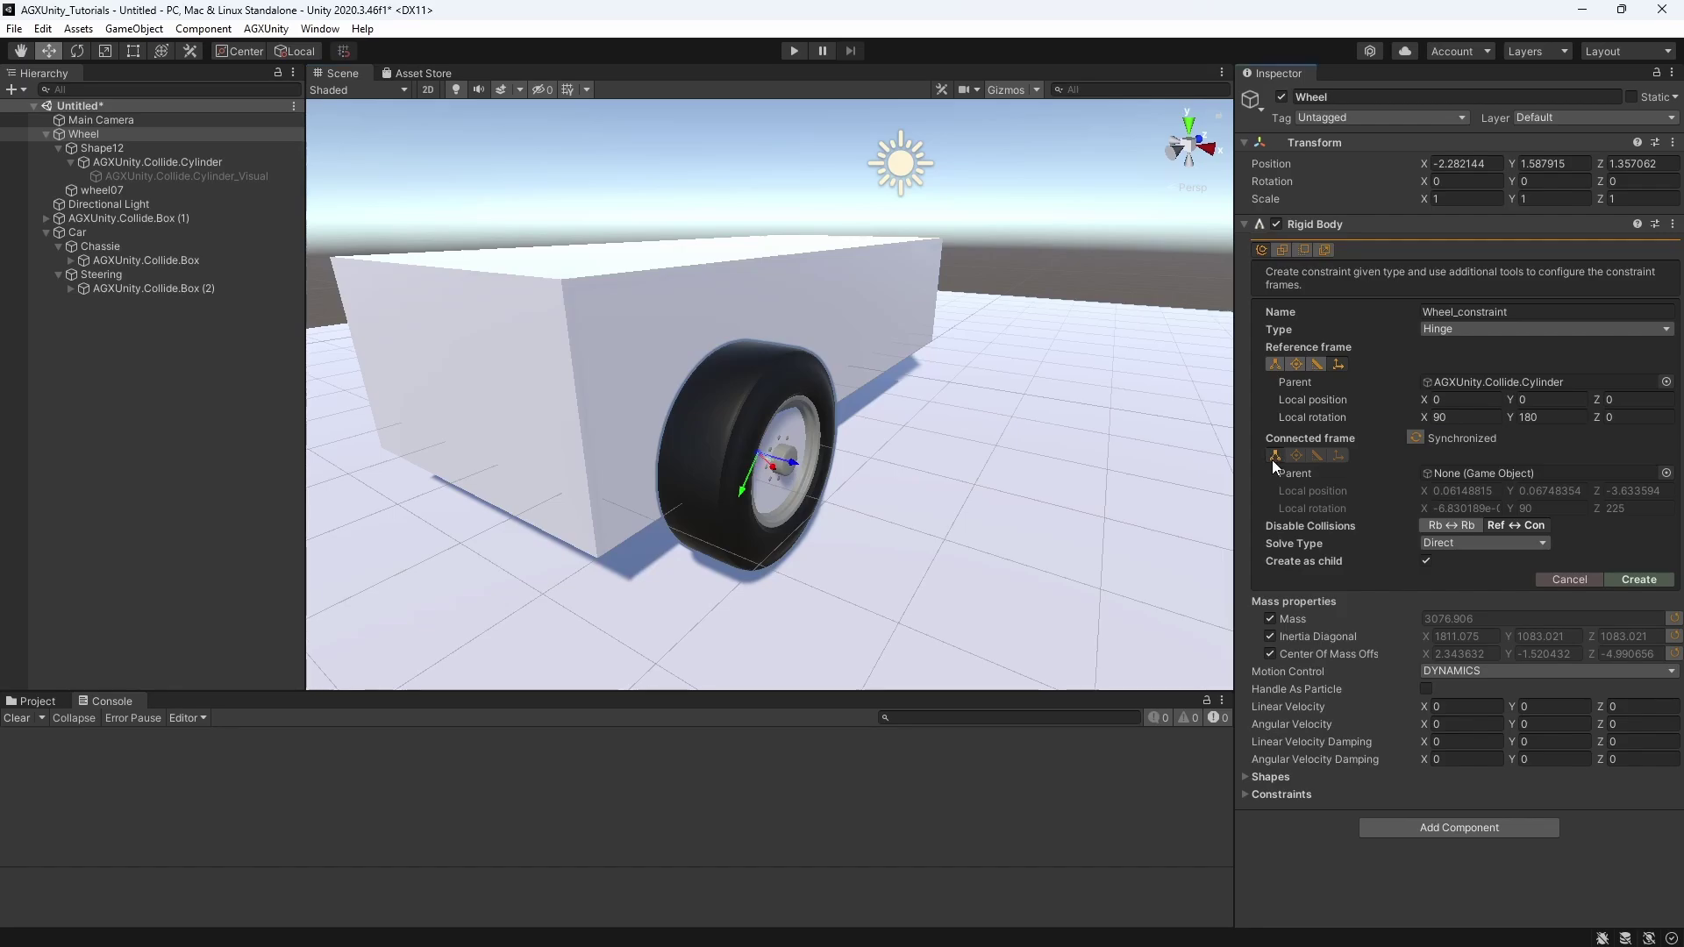
- Set the Steering rigid body as the hinge's connected parent and create the constraint
left_click(792, 418)
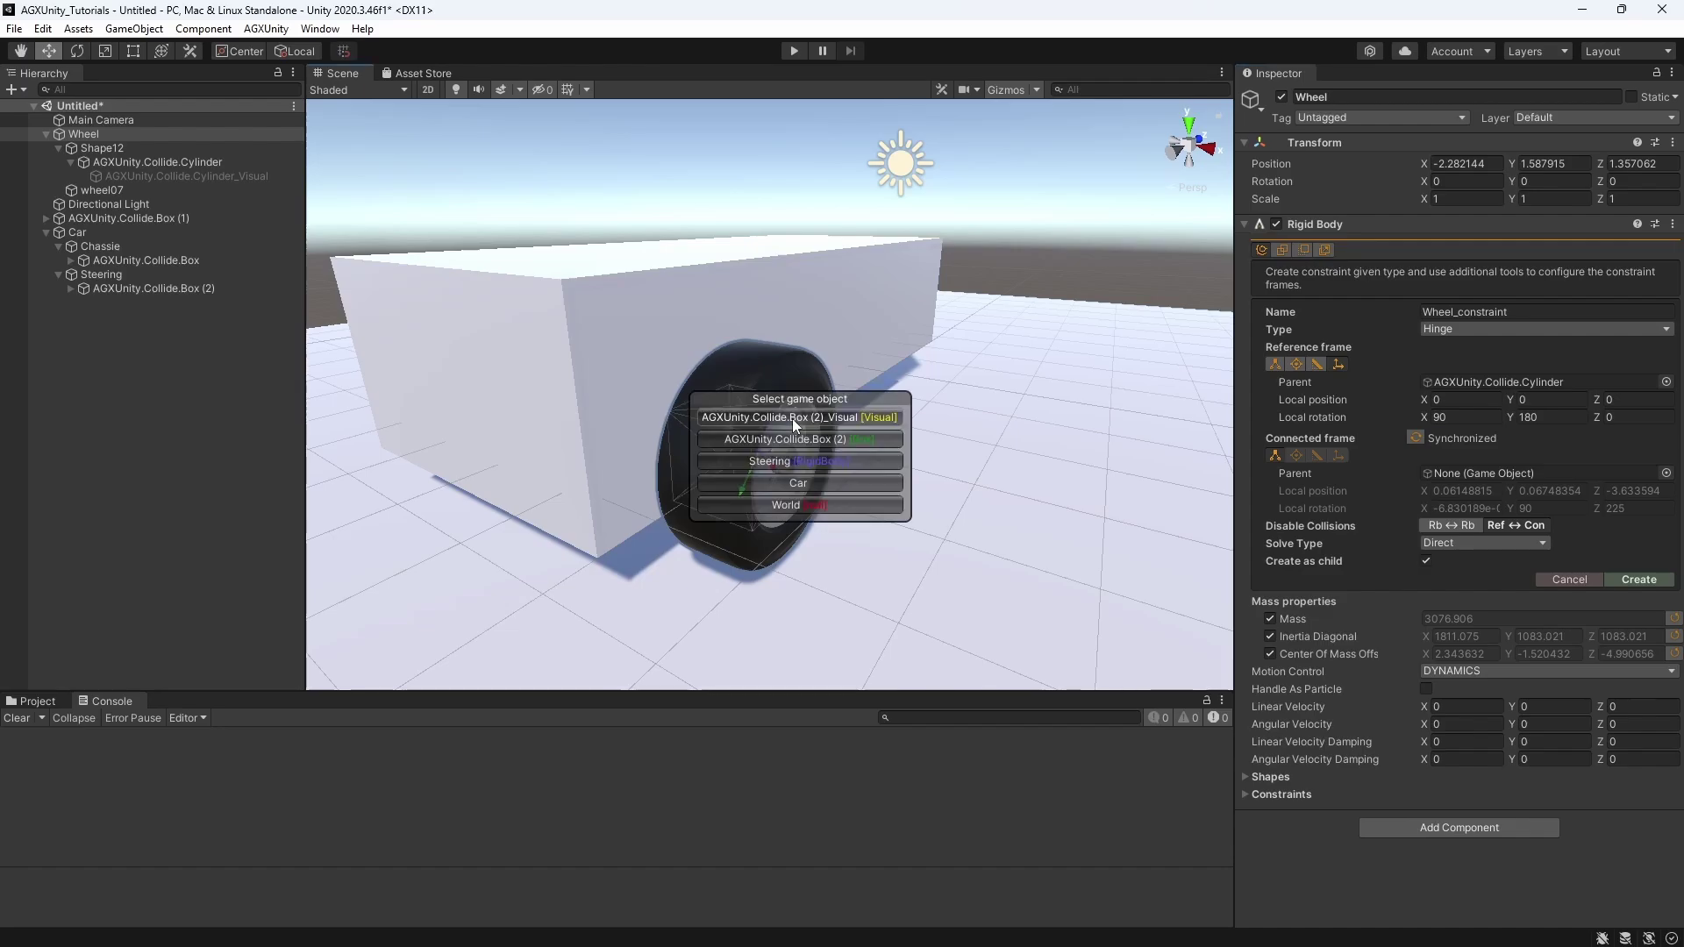
left_click(812, 463)
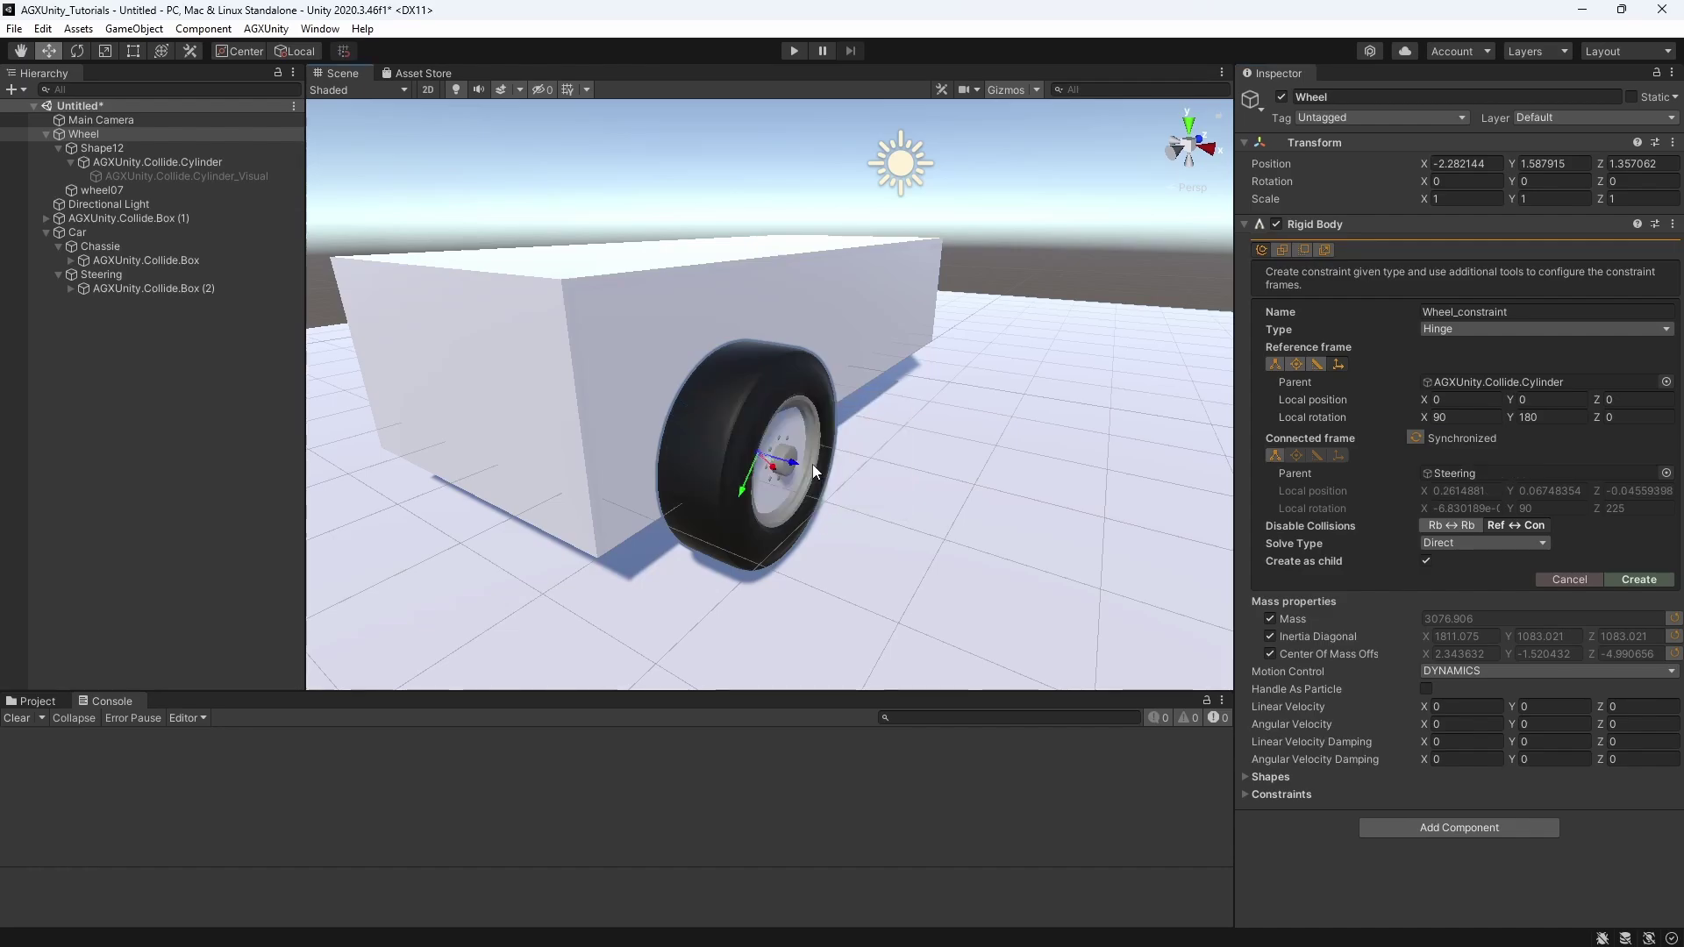
left_click(1644, 580)
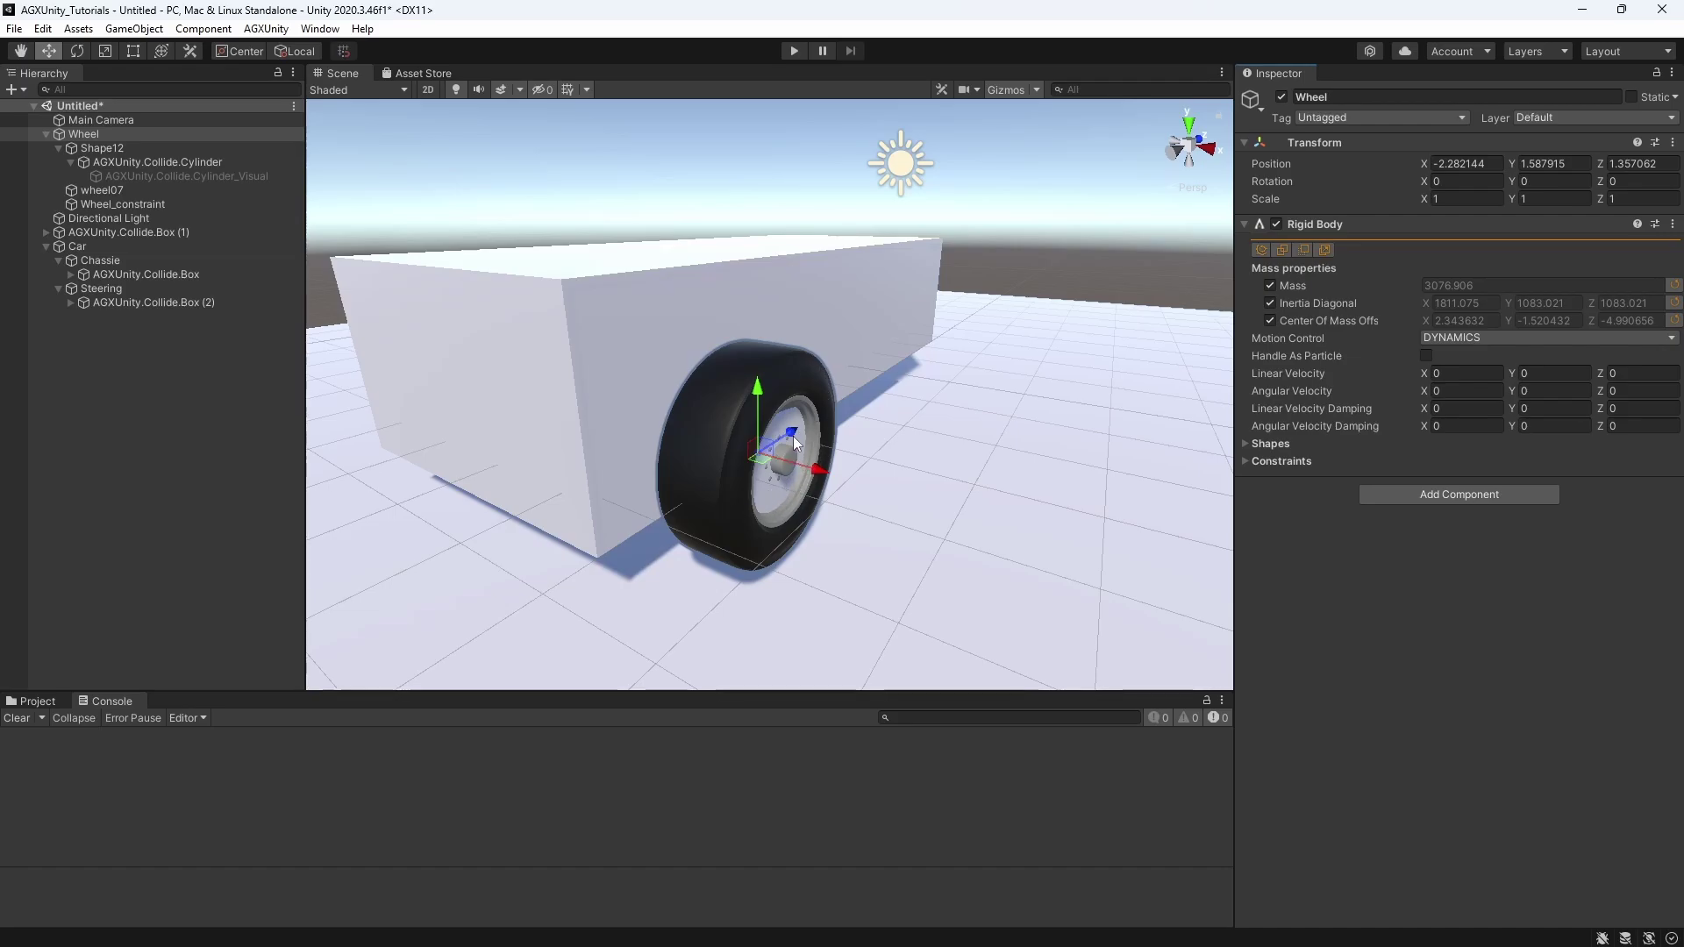
- Start a second constraint of type Cylindrical Joint, with its reference frame on the Steering body along the vertical axis, pointing up
middle_click_drag(793, 435, 1067, 478)
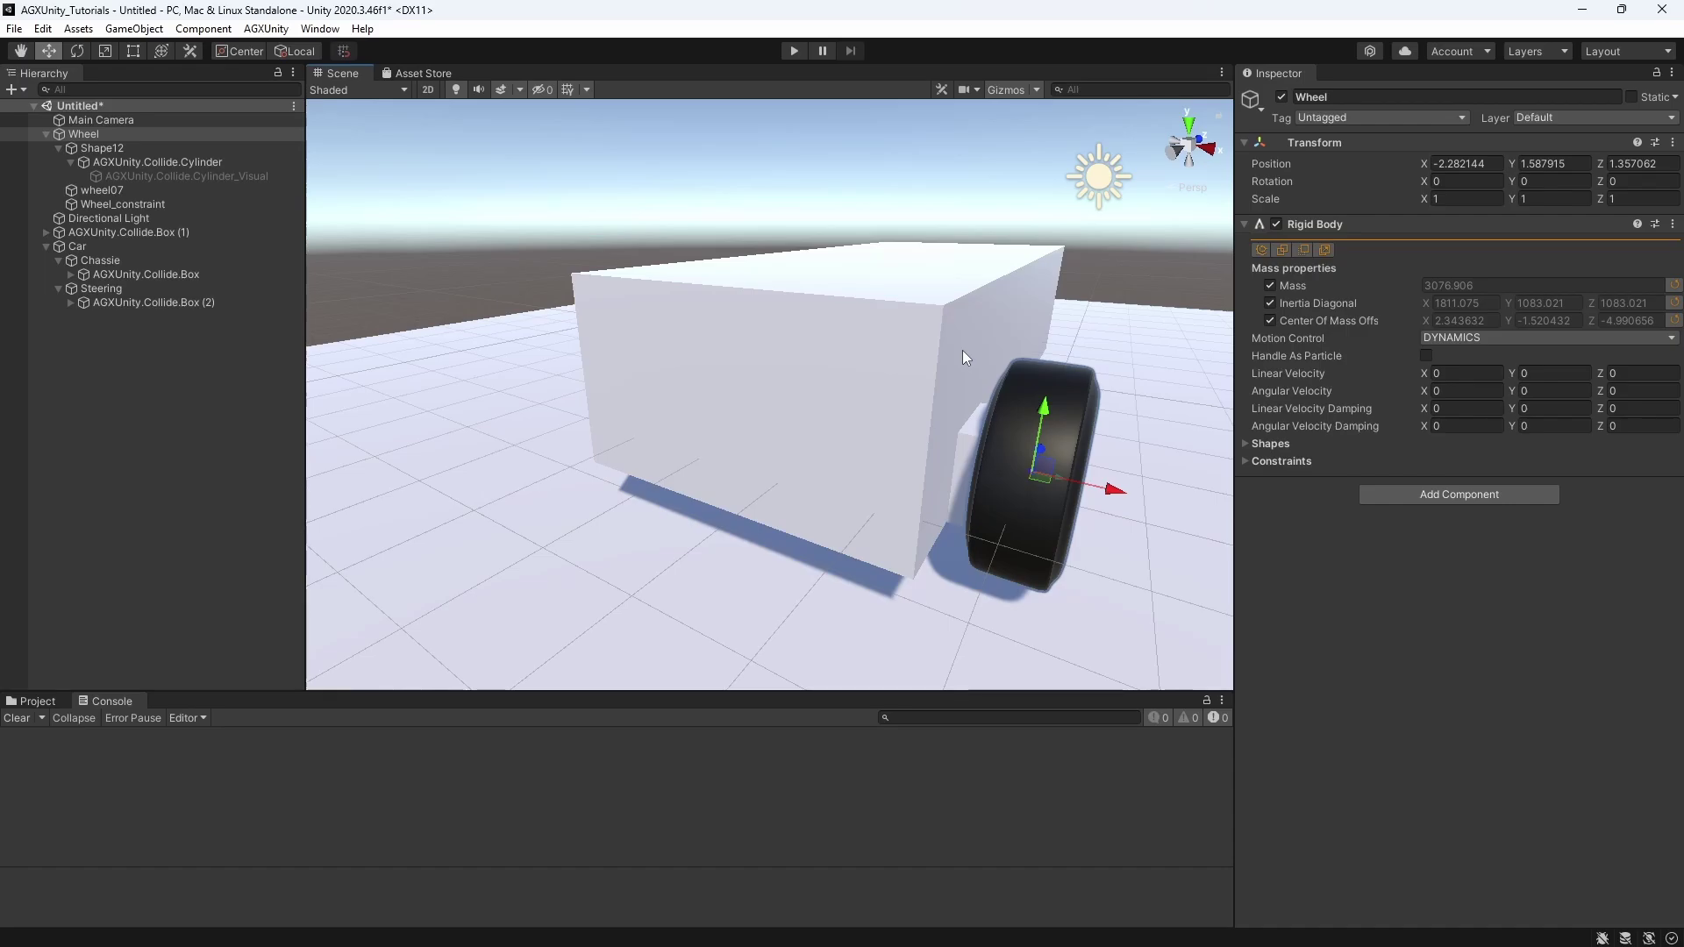
left_click_drag(961, 350, 949, 365, "alt")
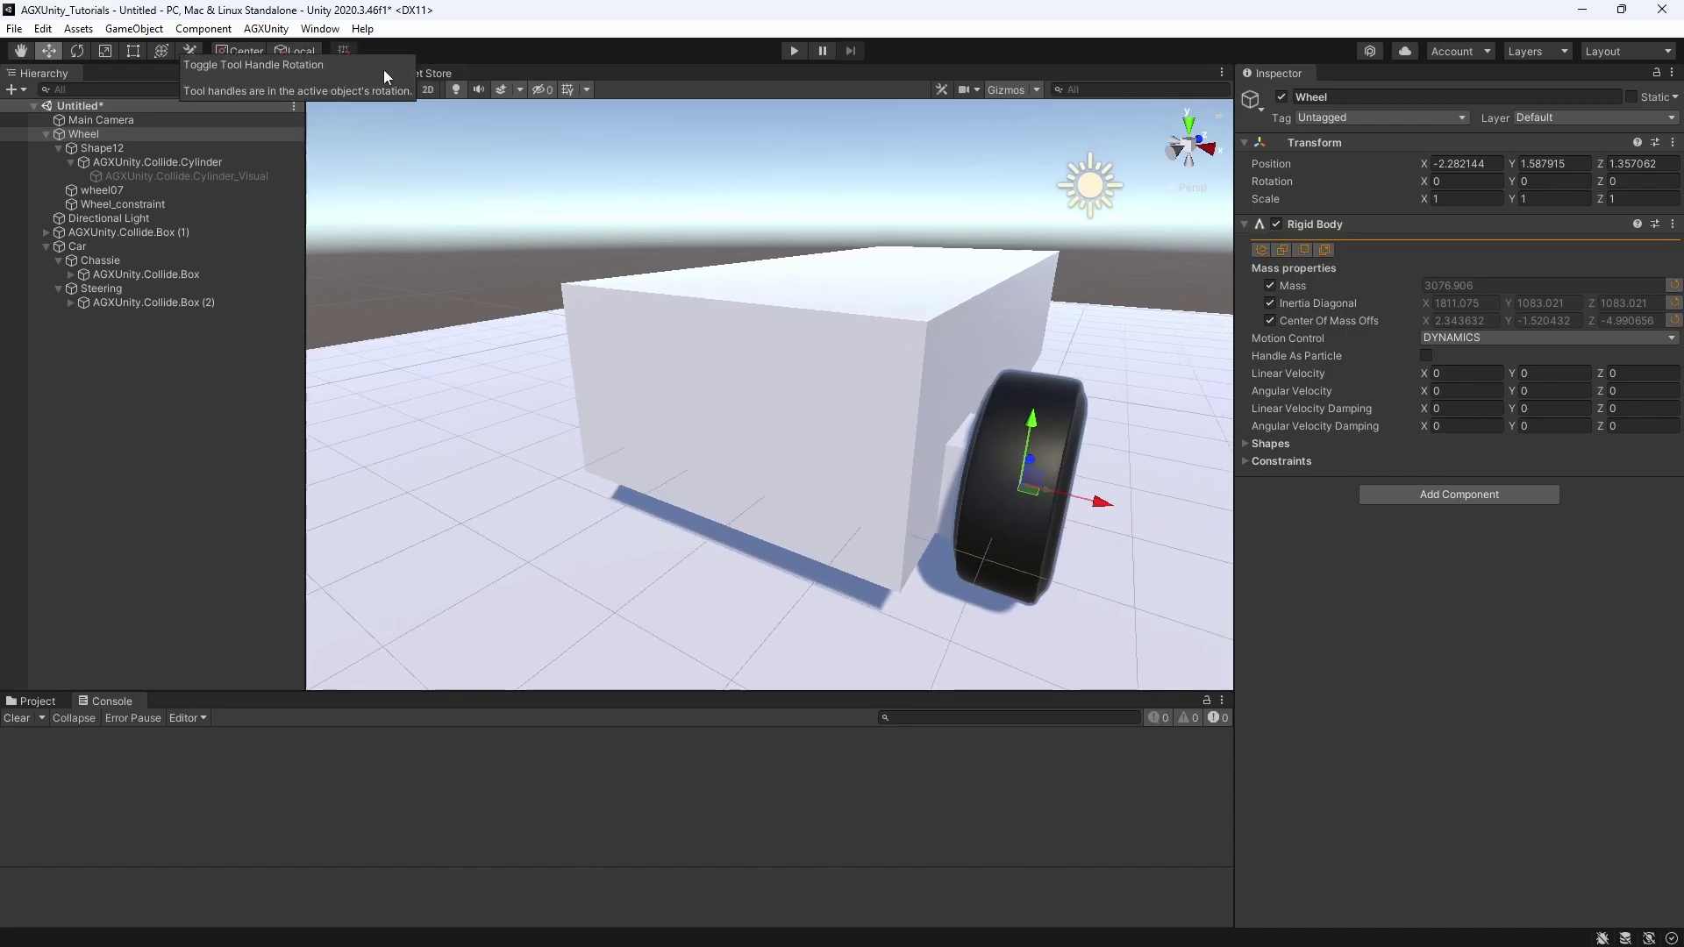
left_click(1261, 250)
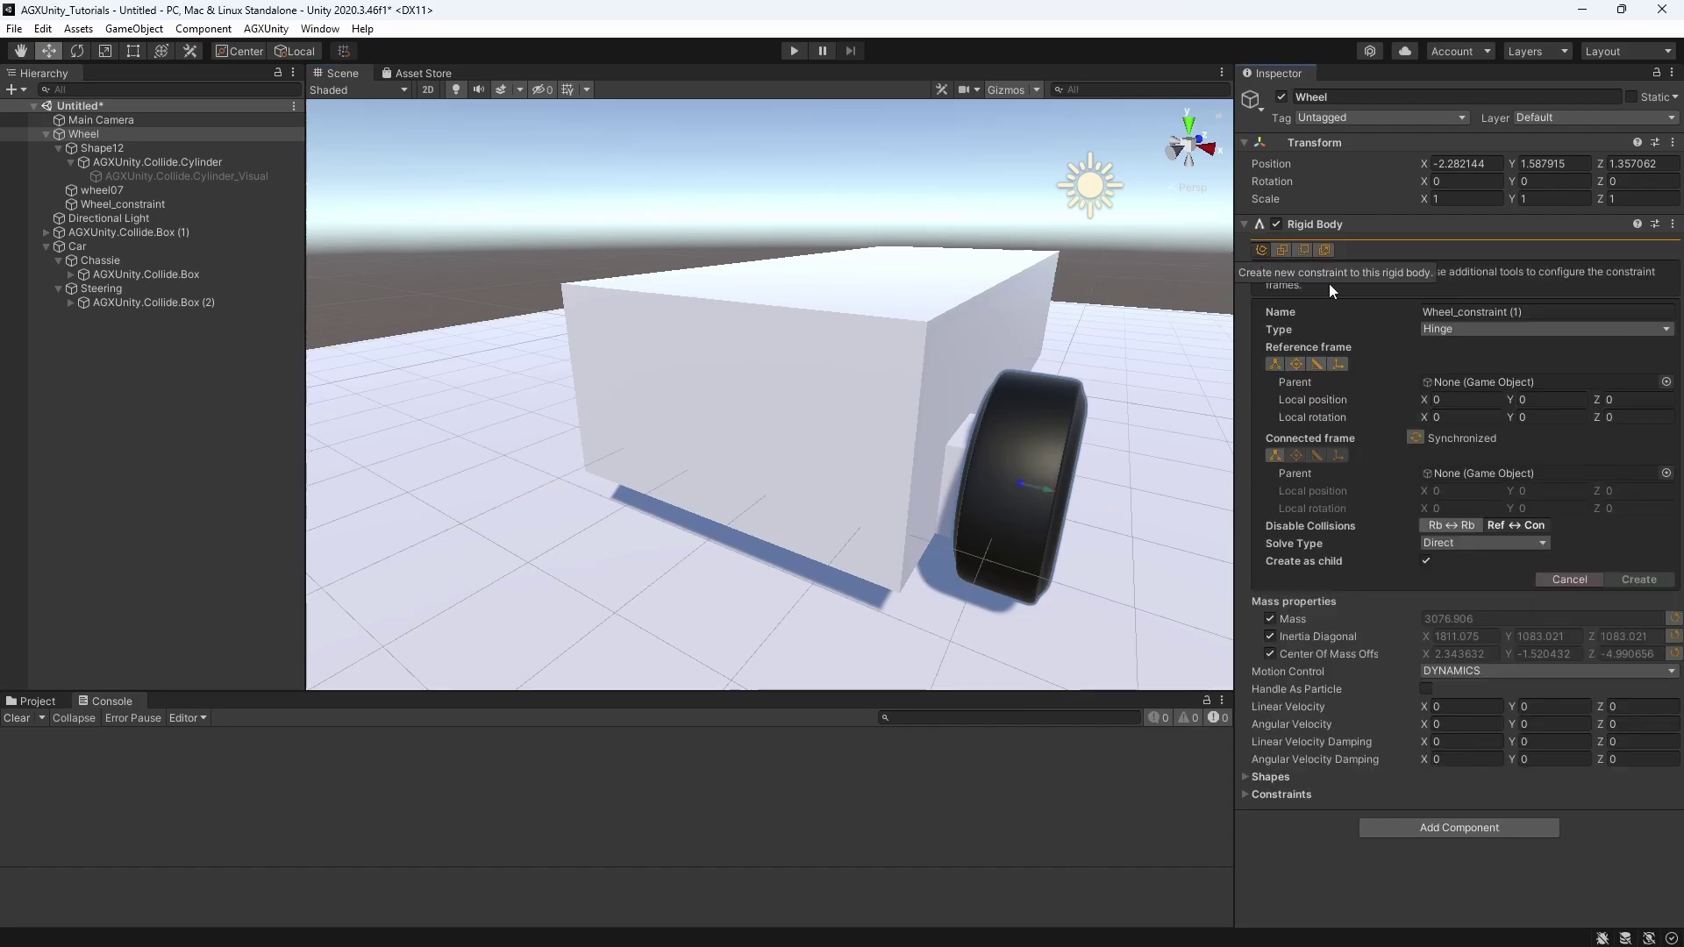
left_click(1449, 330)
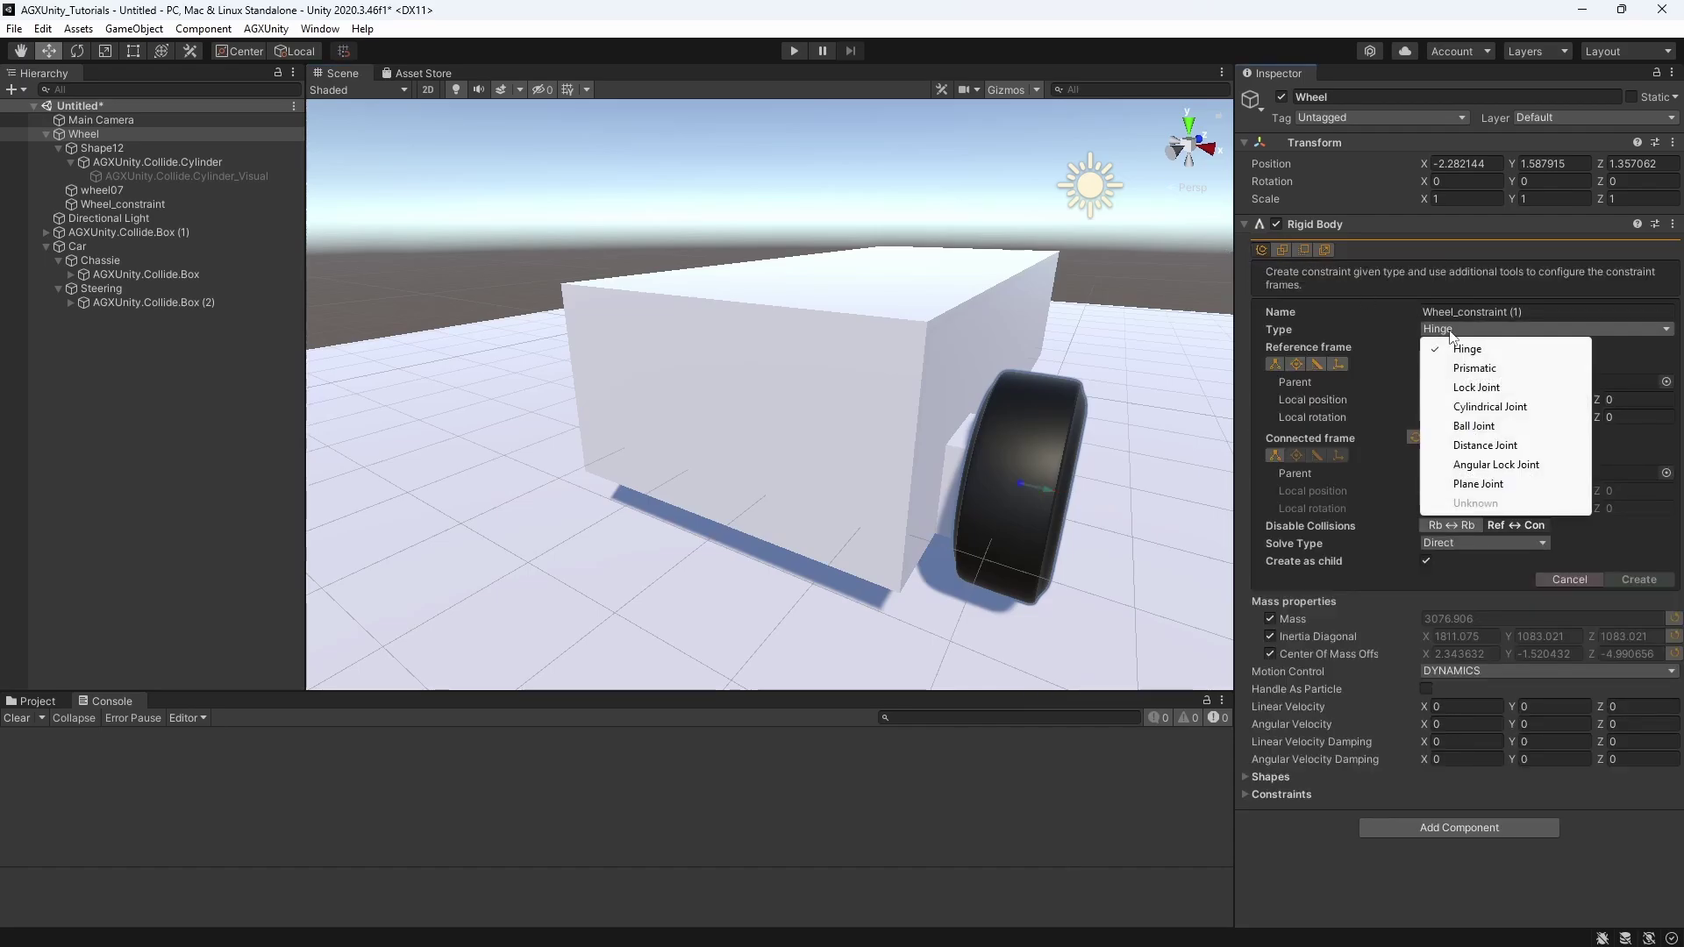
left_click(1461, 408)
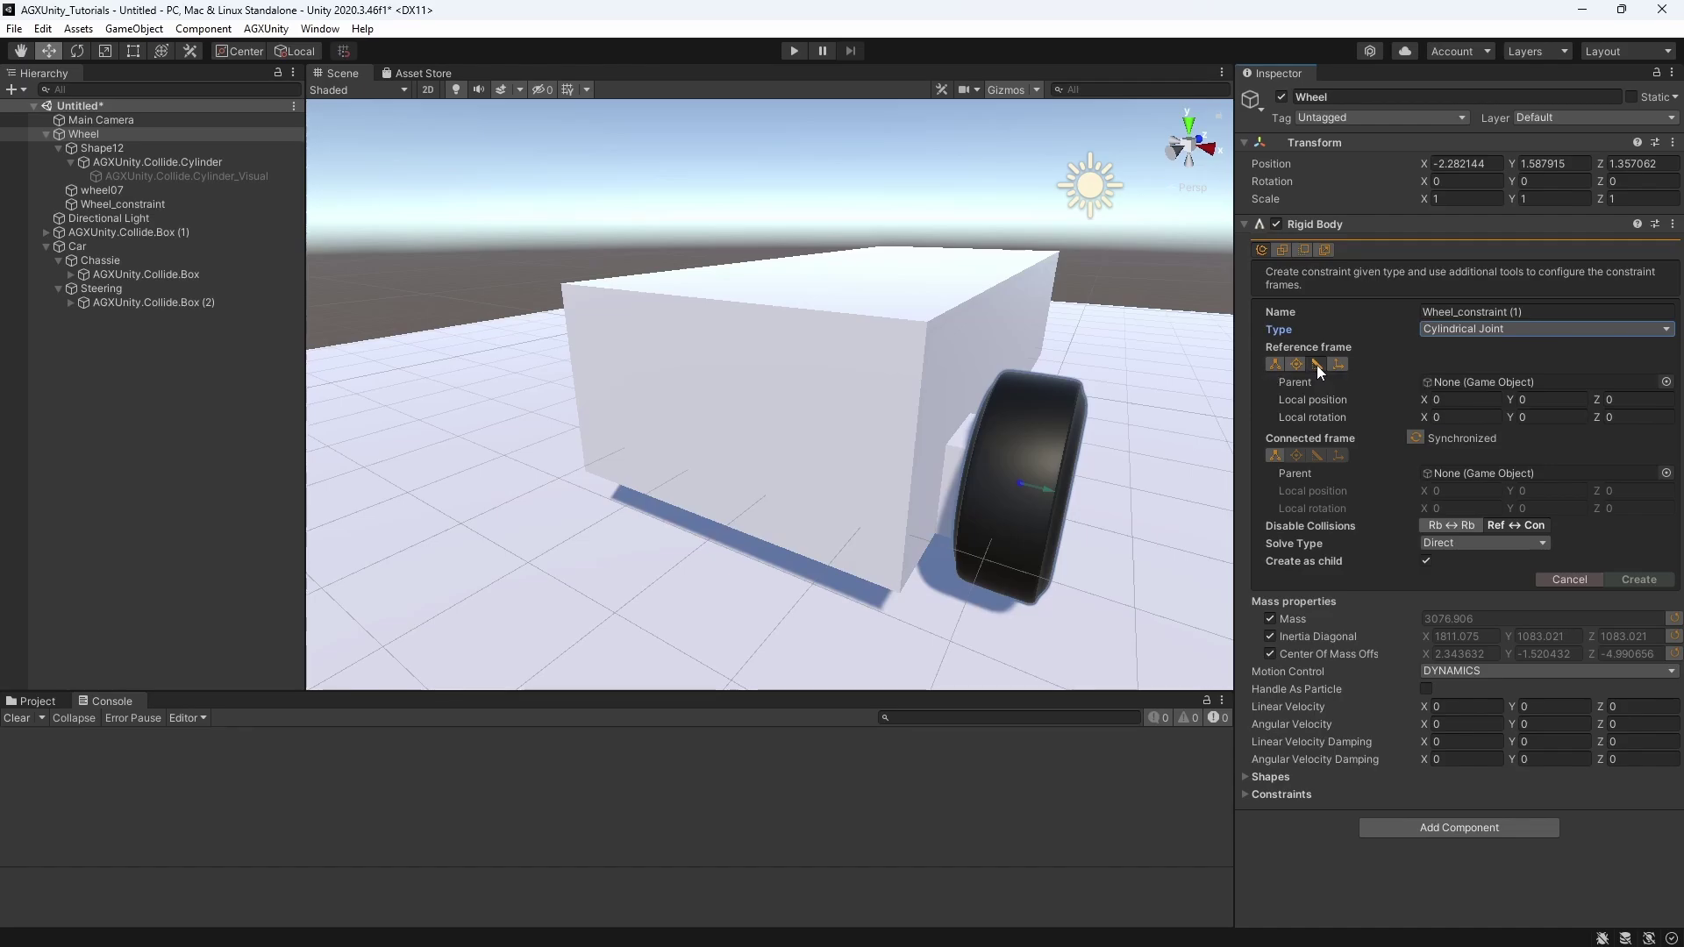
left_click(951, 465)
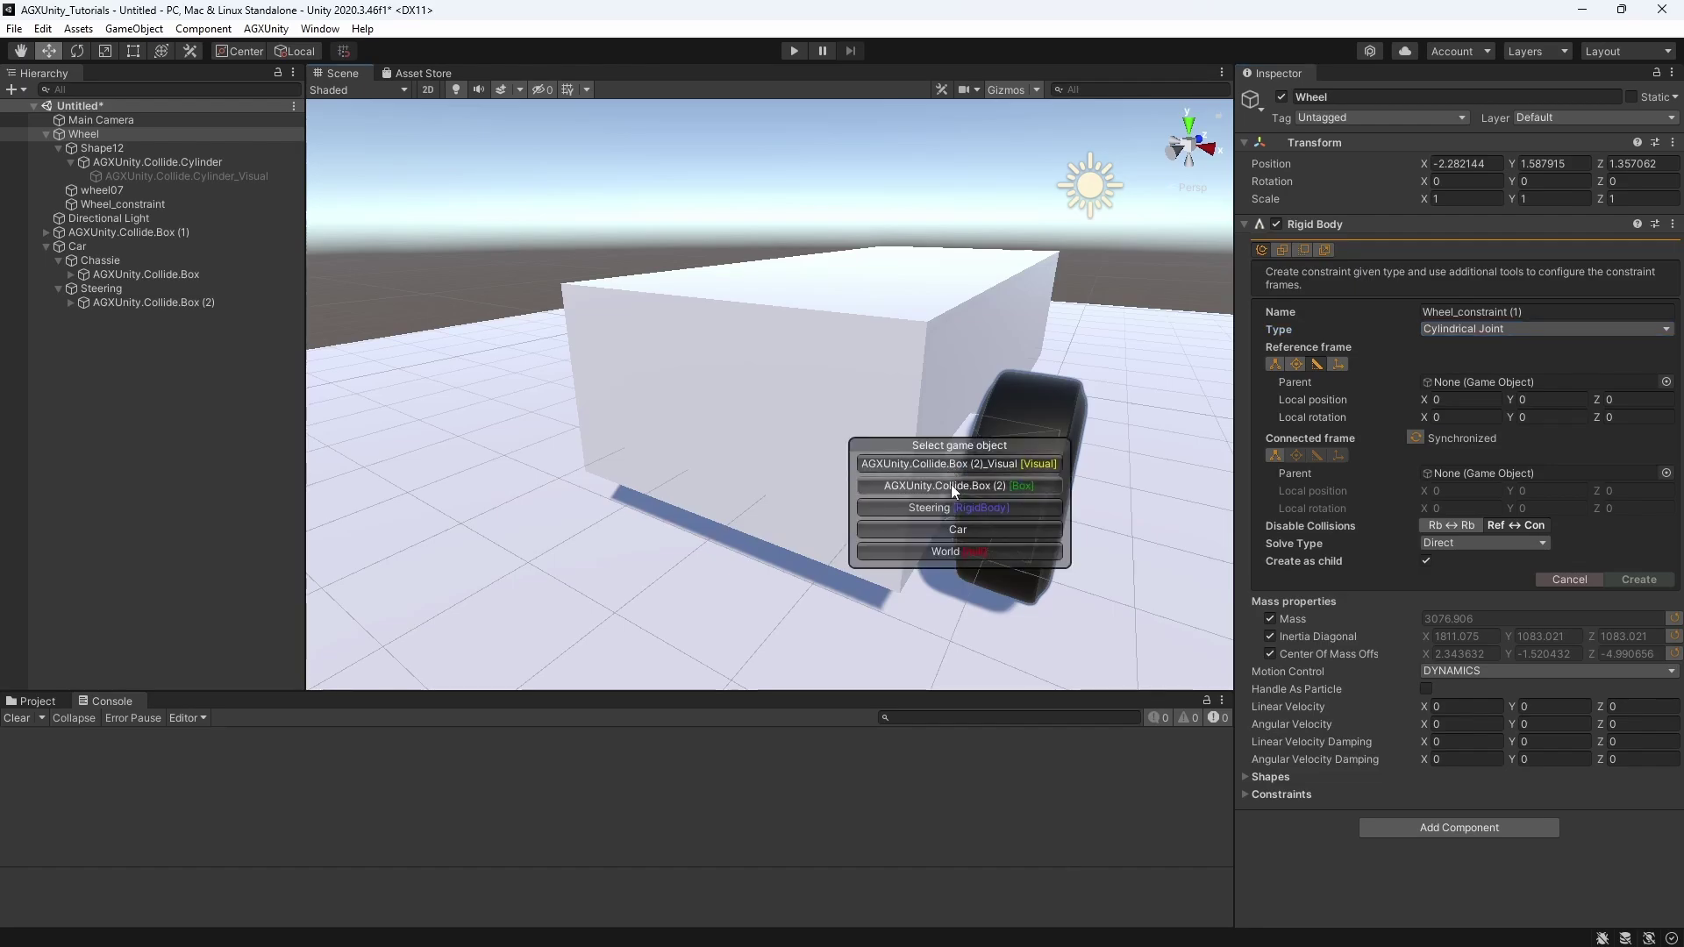
left_click(950, 506)
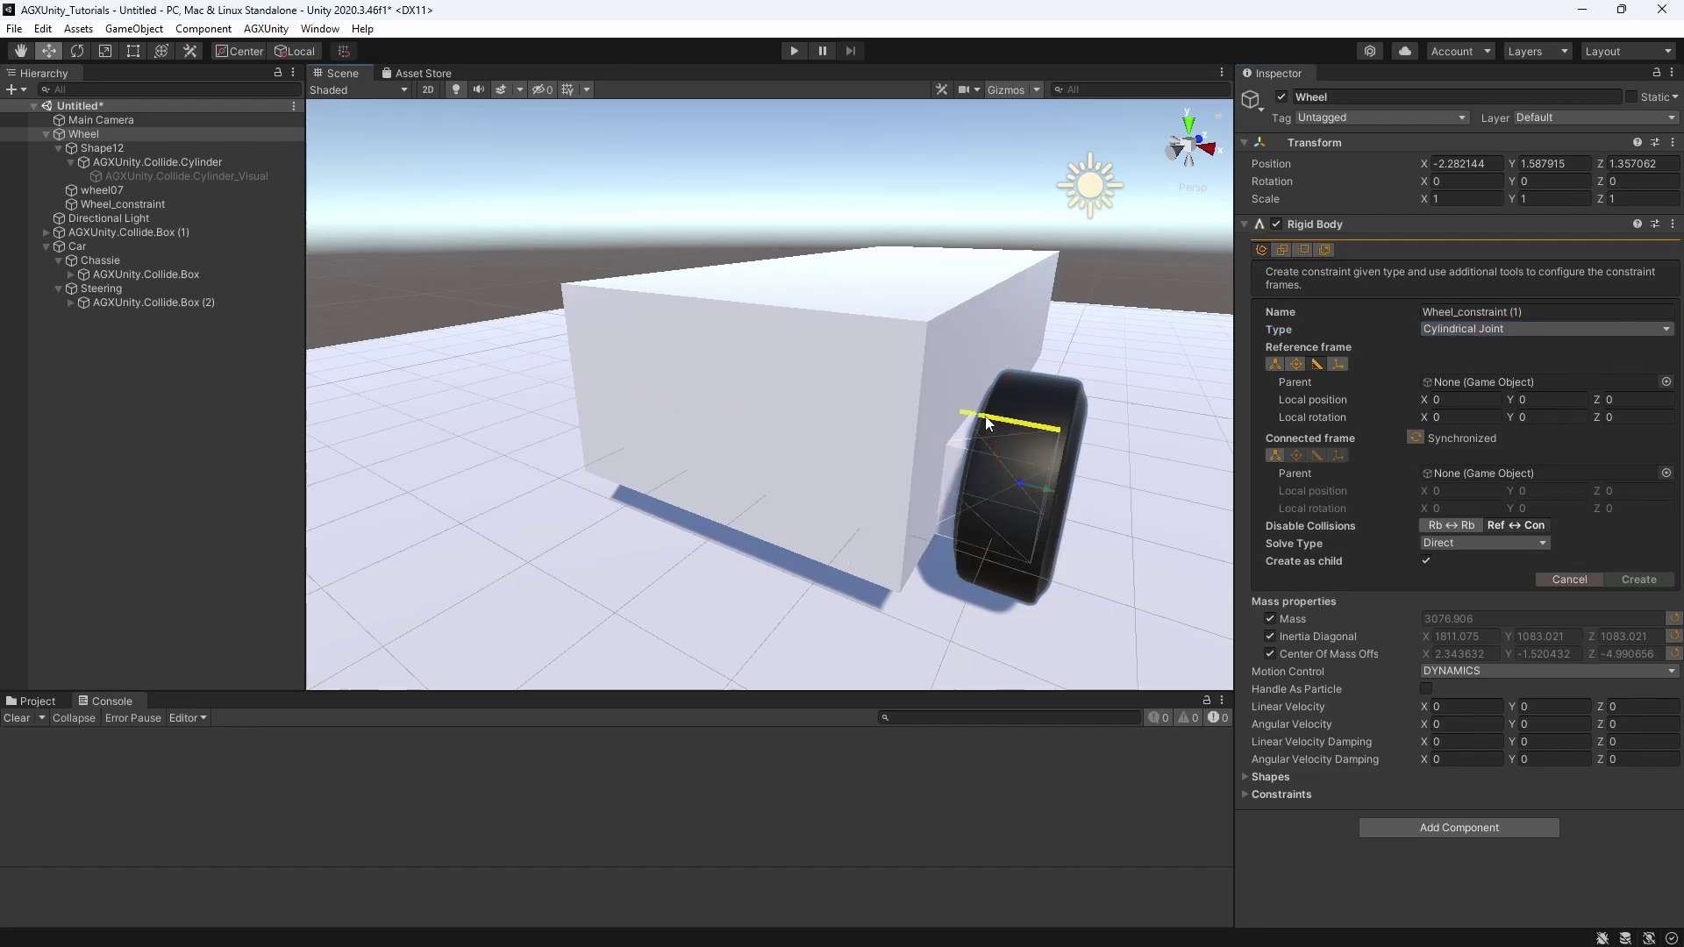
left_click(1009, 423)
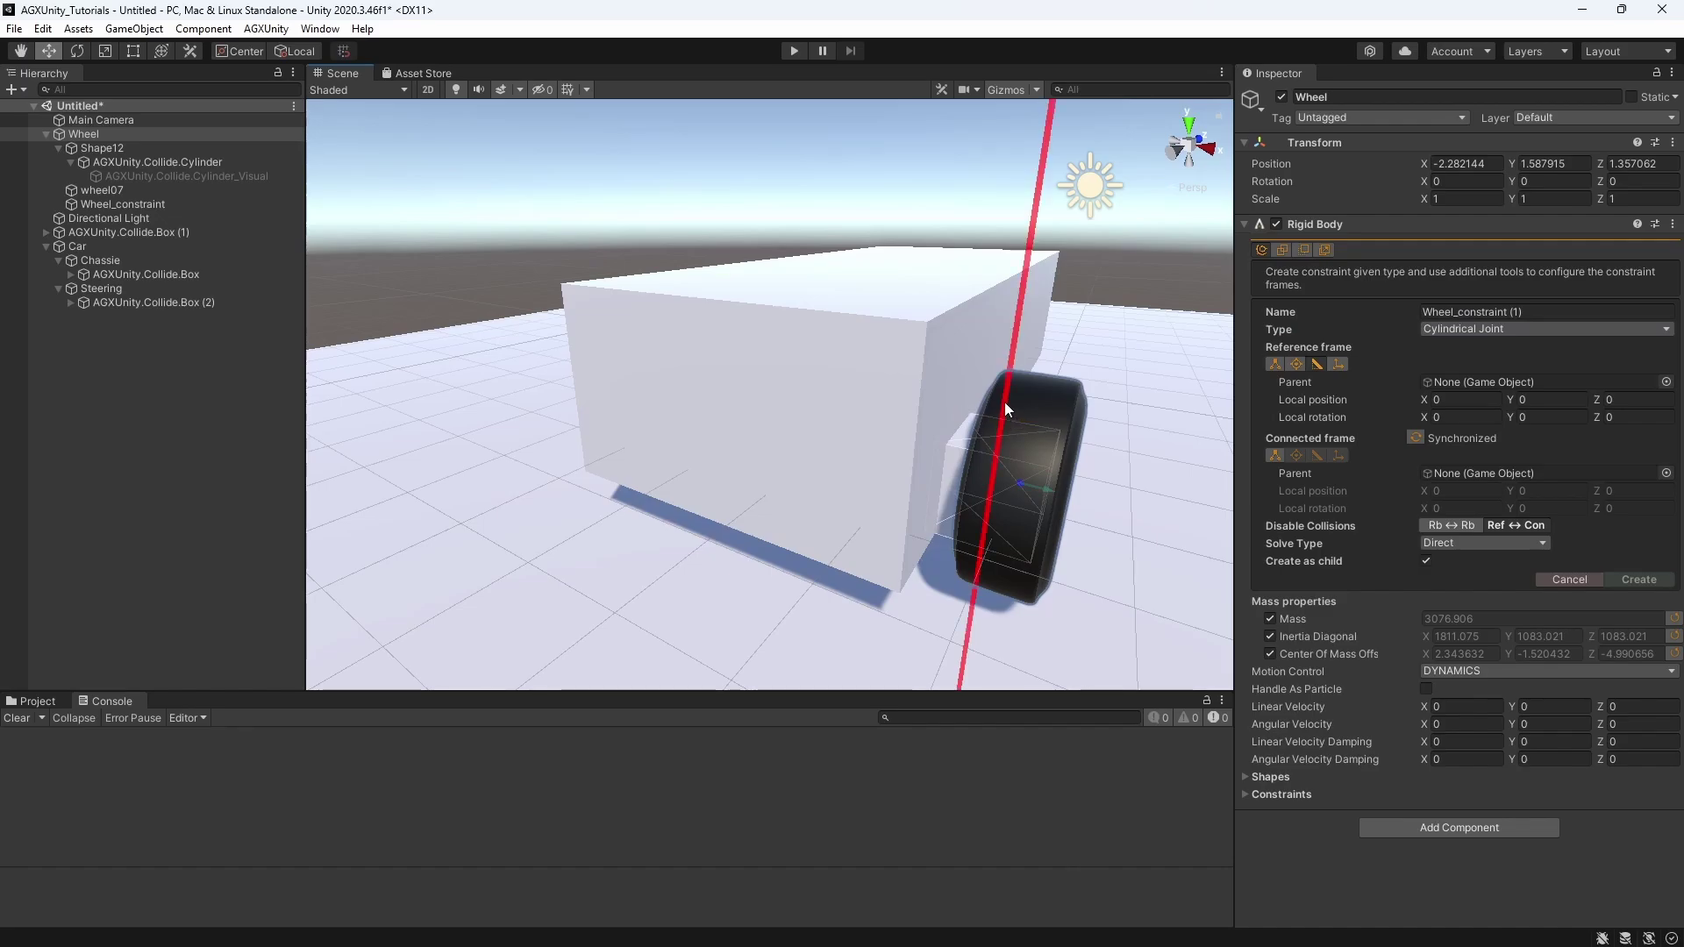
left_click(991, 480)
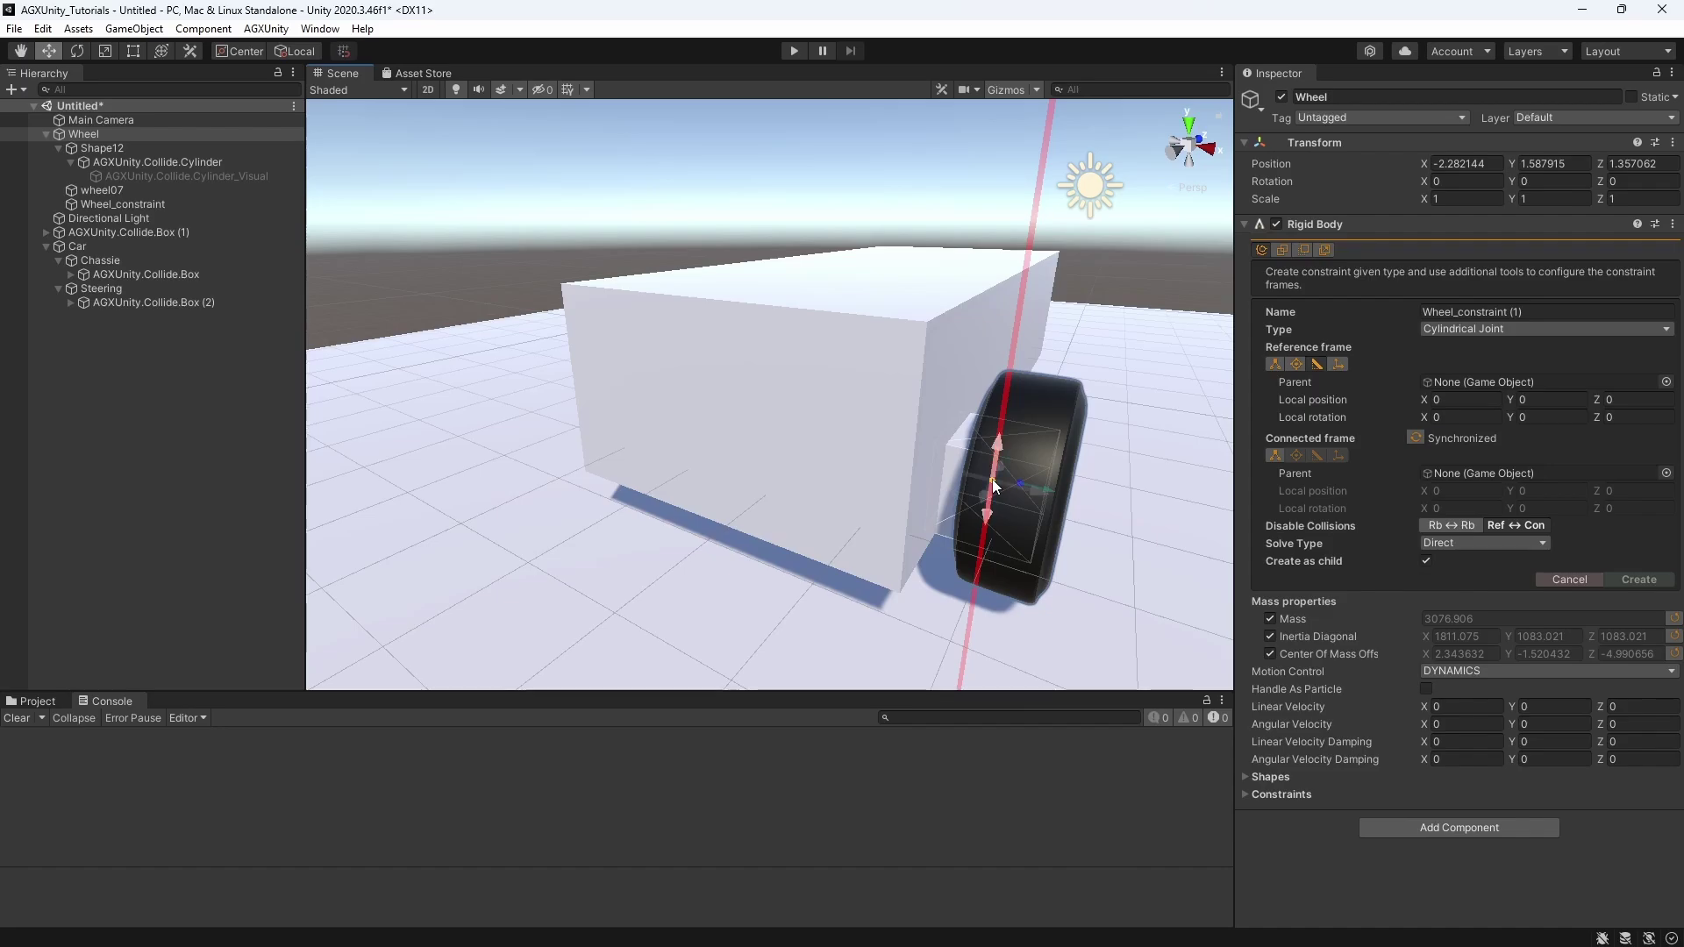
left_click(998, 446)
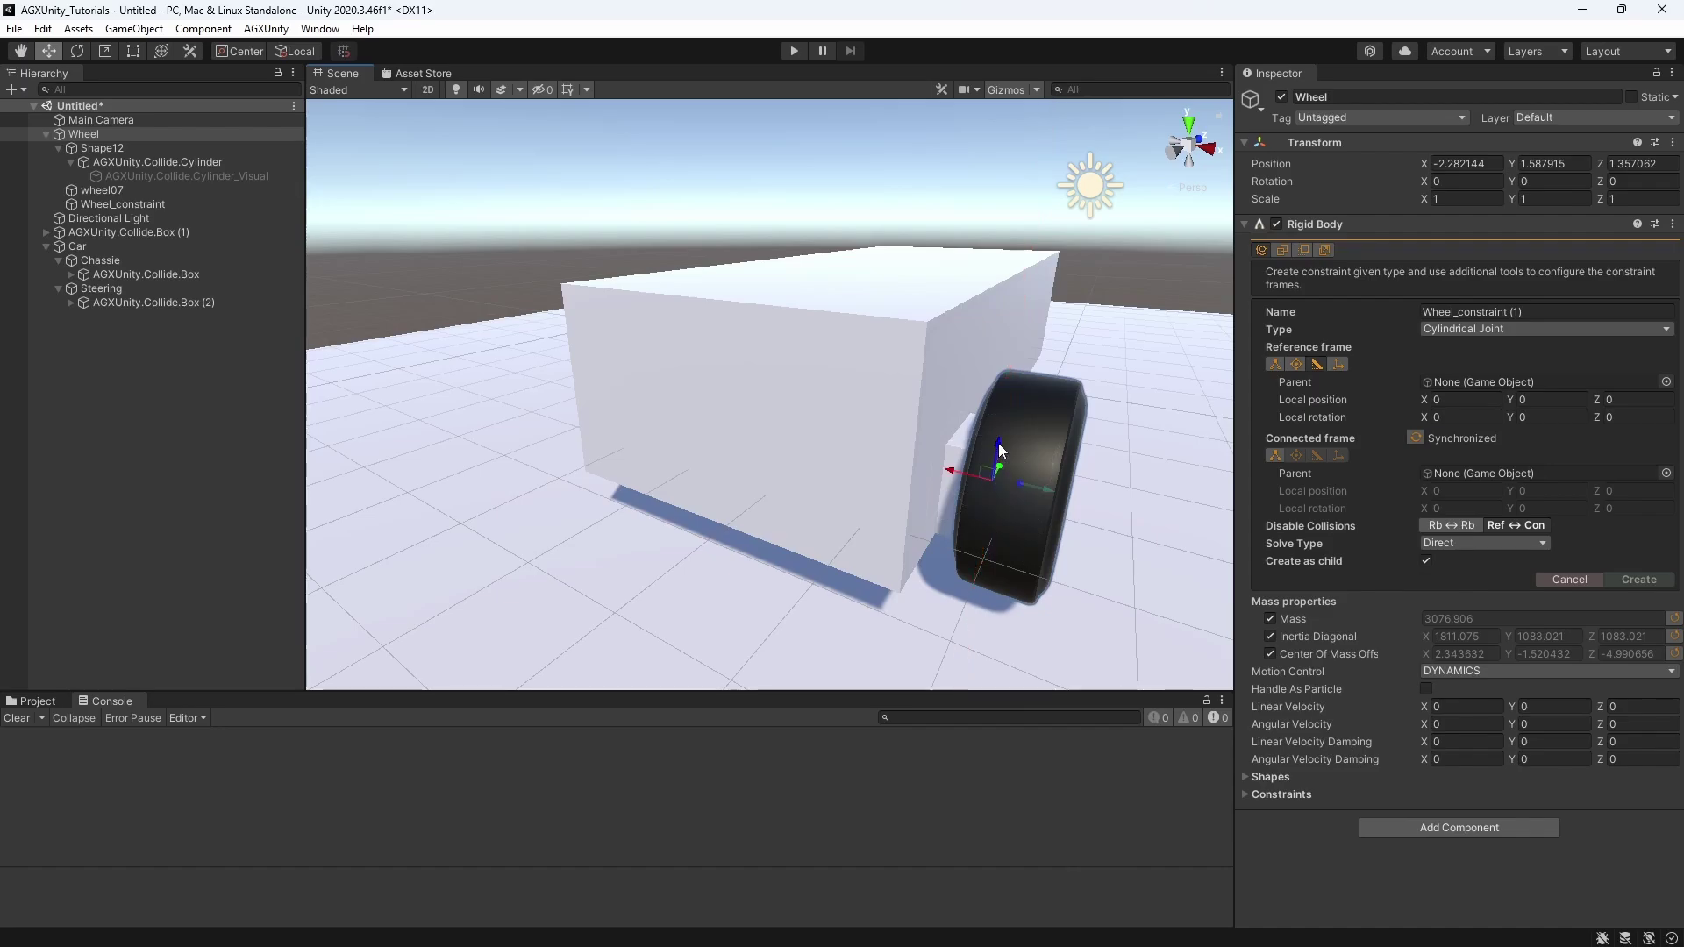
- Set the Chassie rigid body as the cylindrical joint's connected parent and create the constraint
left_click(1277, 460)
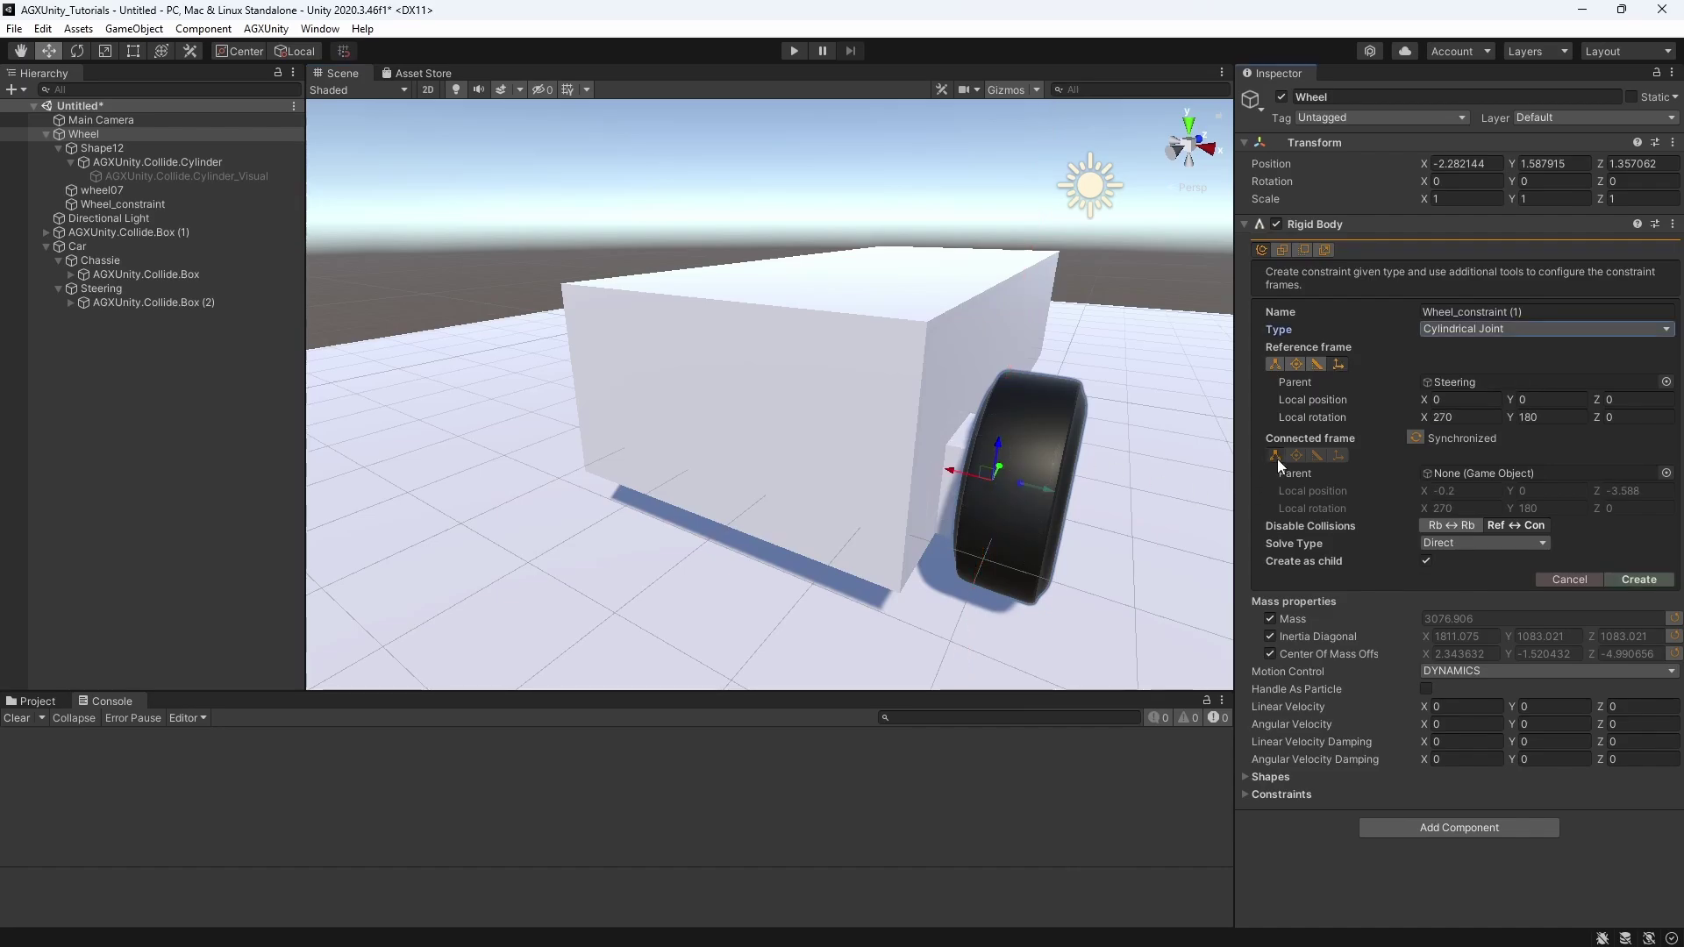
left_click(947, 363)
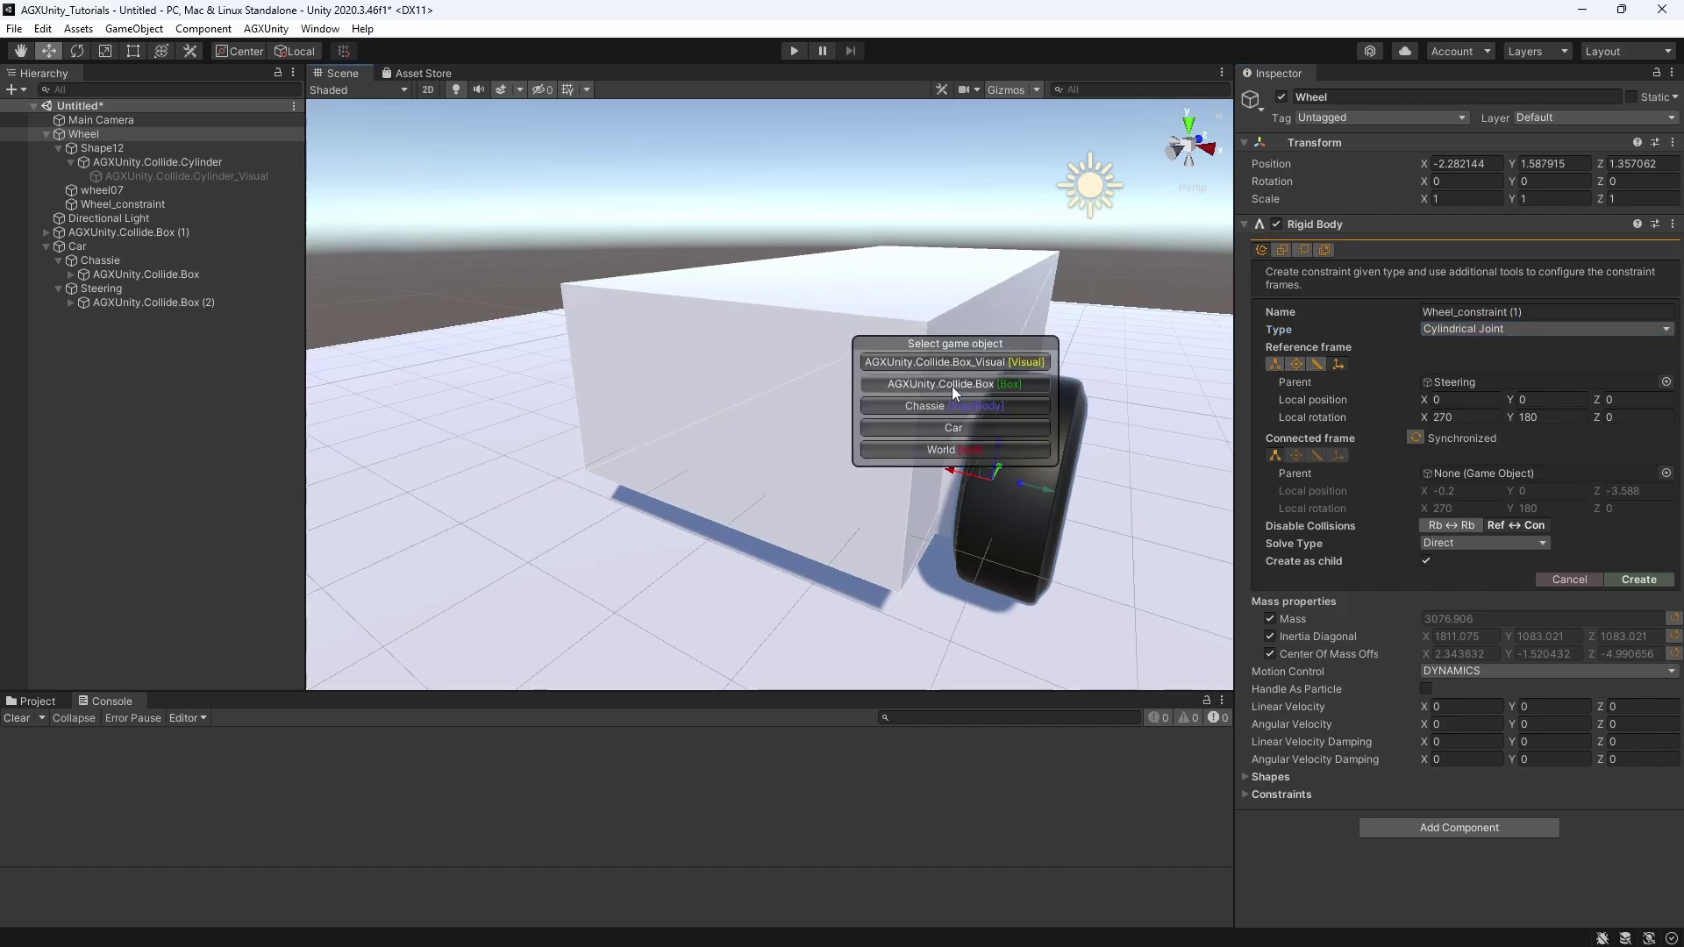
left_click(950, 403)
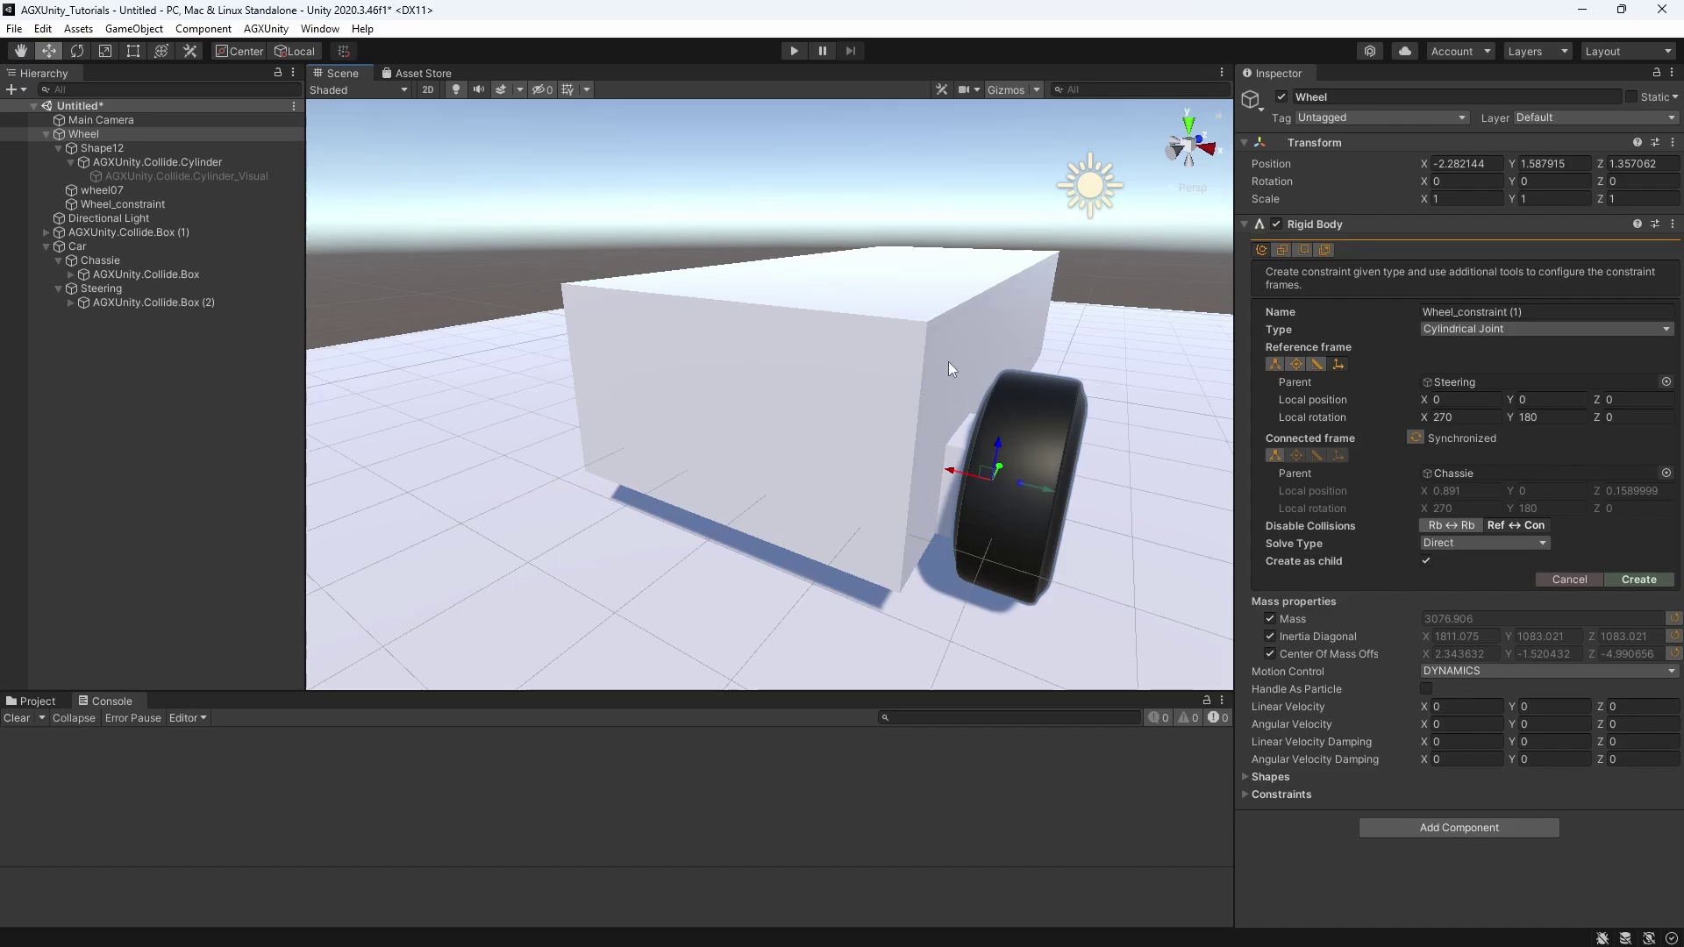
left_click(1627, 581)
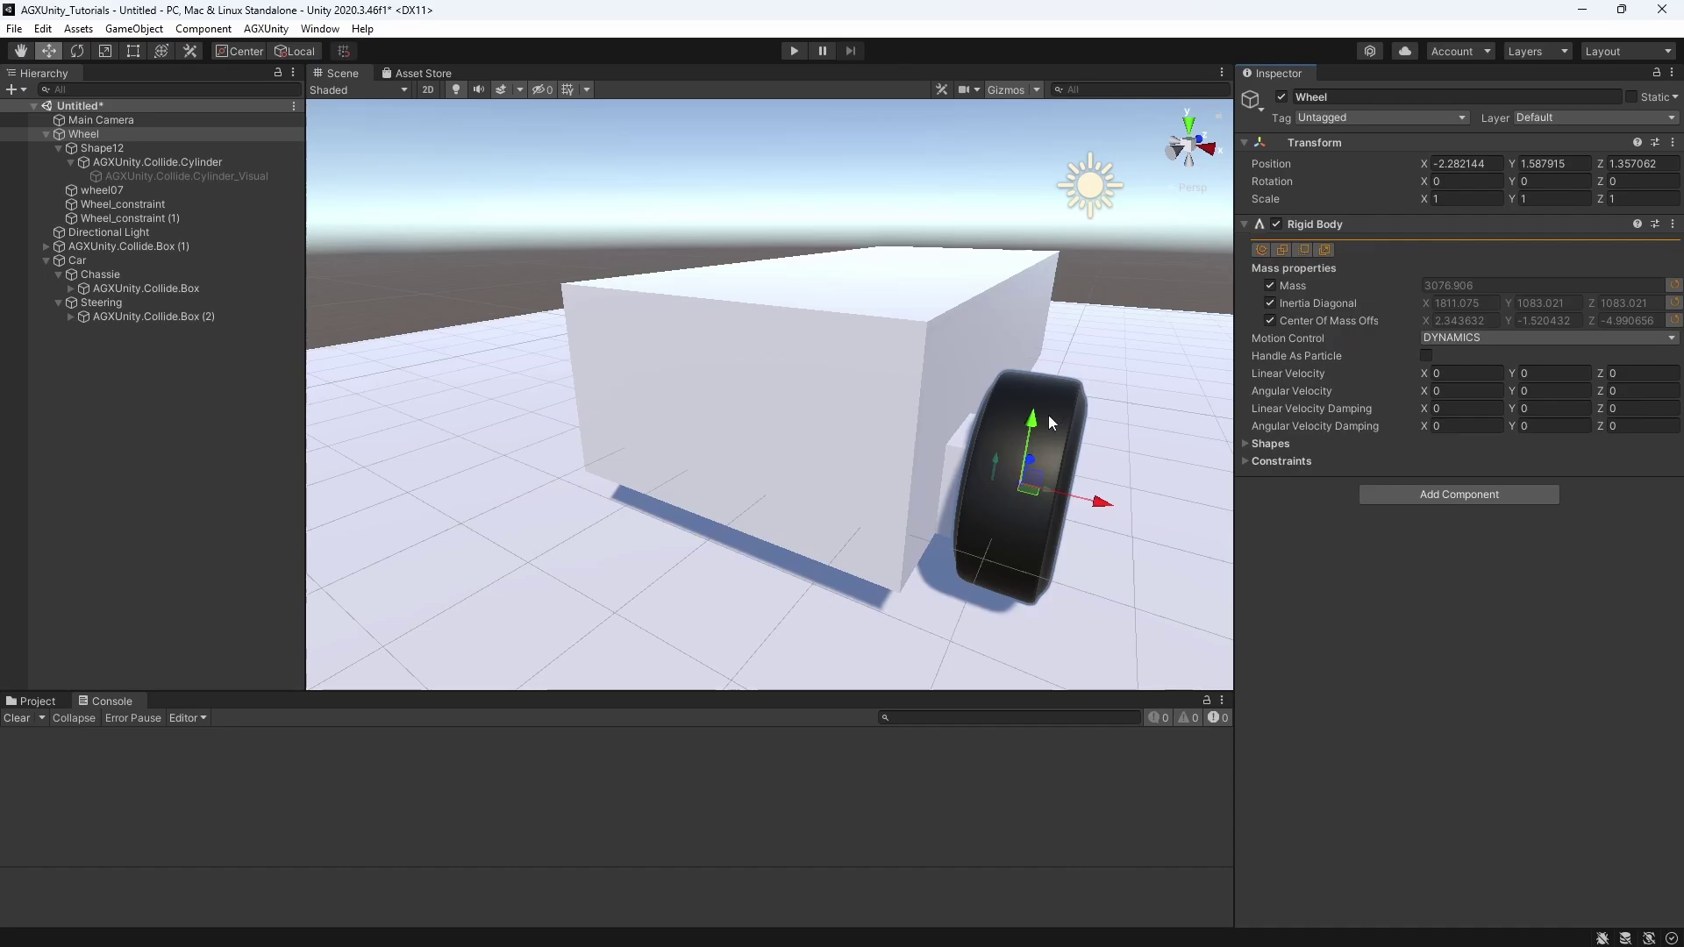
- Run the simulation, pull on the chassis and the wheel to test the constraints, and stop it
left_click_drag(1049, 414, 798, 406, "alt")
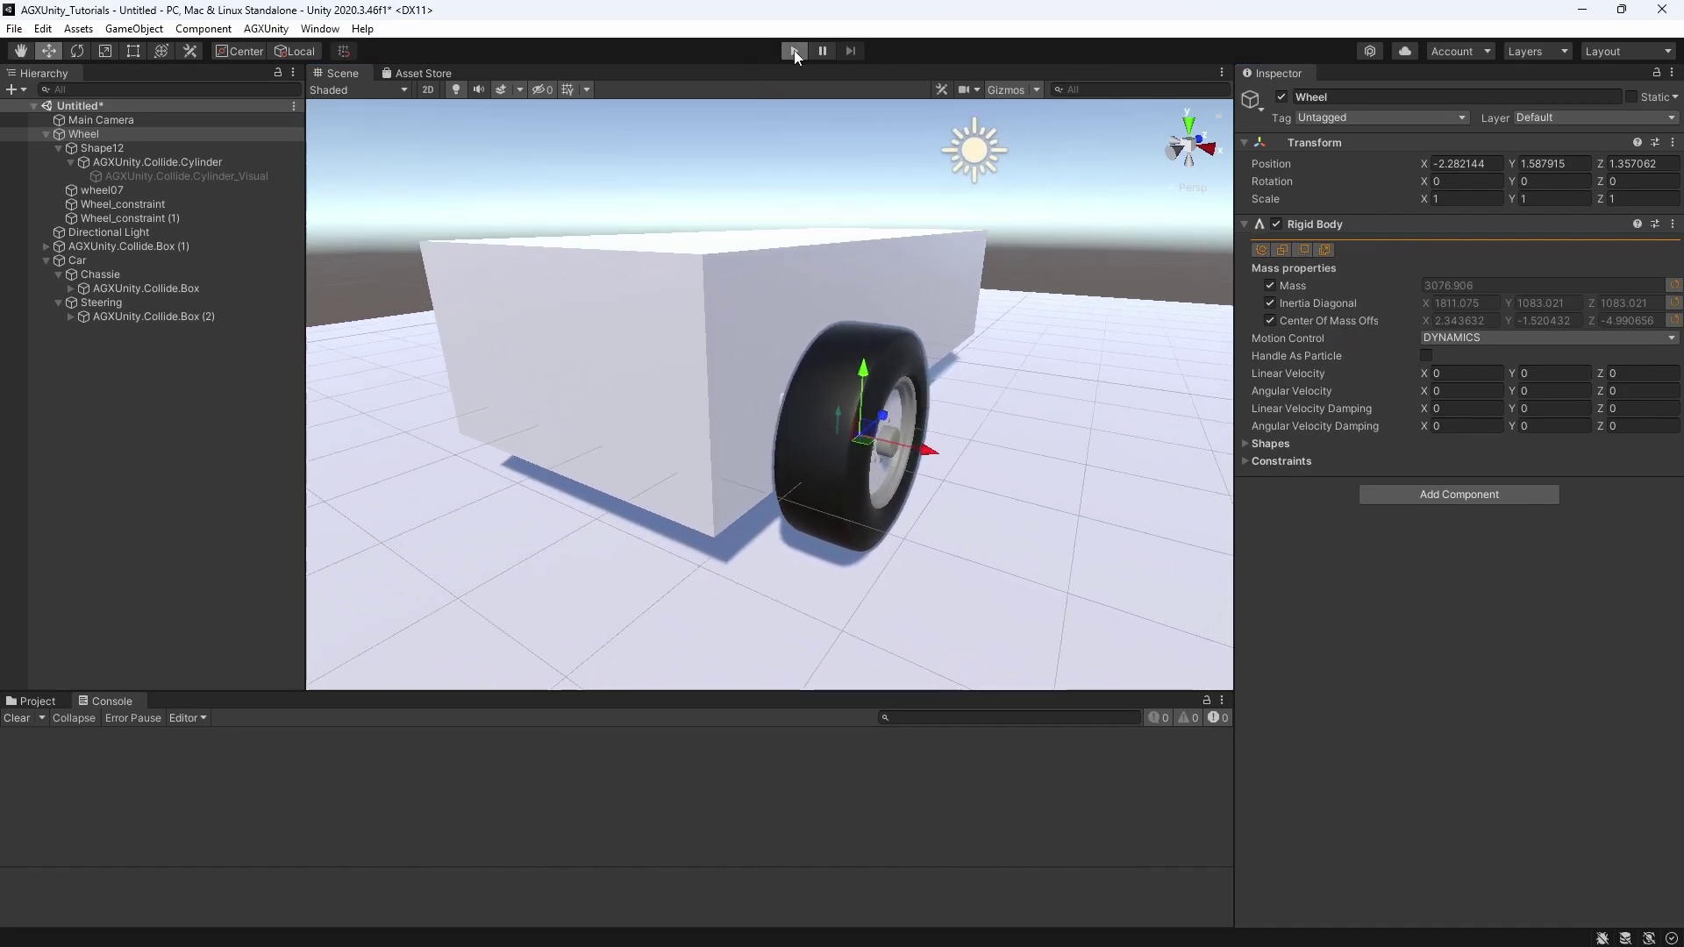
left_click(793, 50)
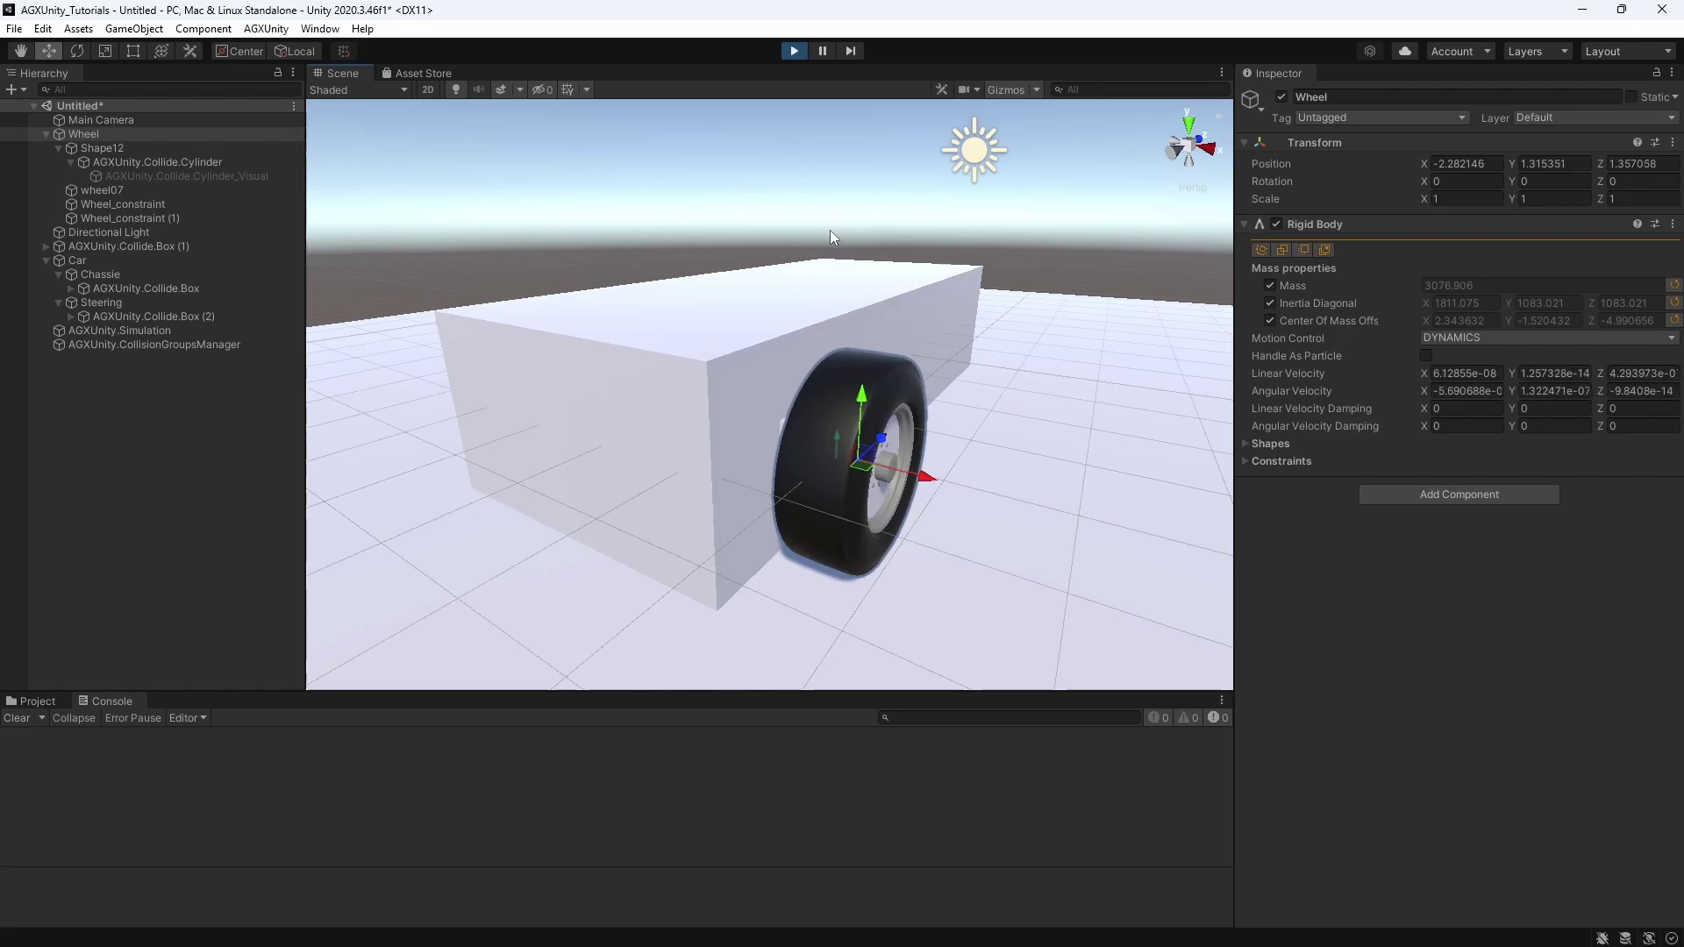
left_click_drag(844, 381, 872, 253)
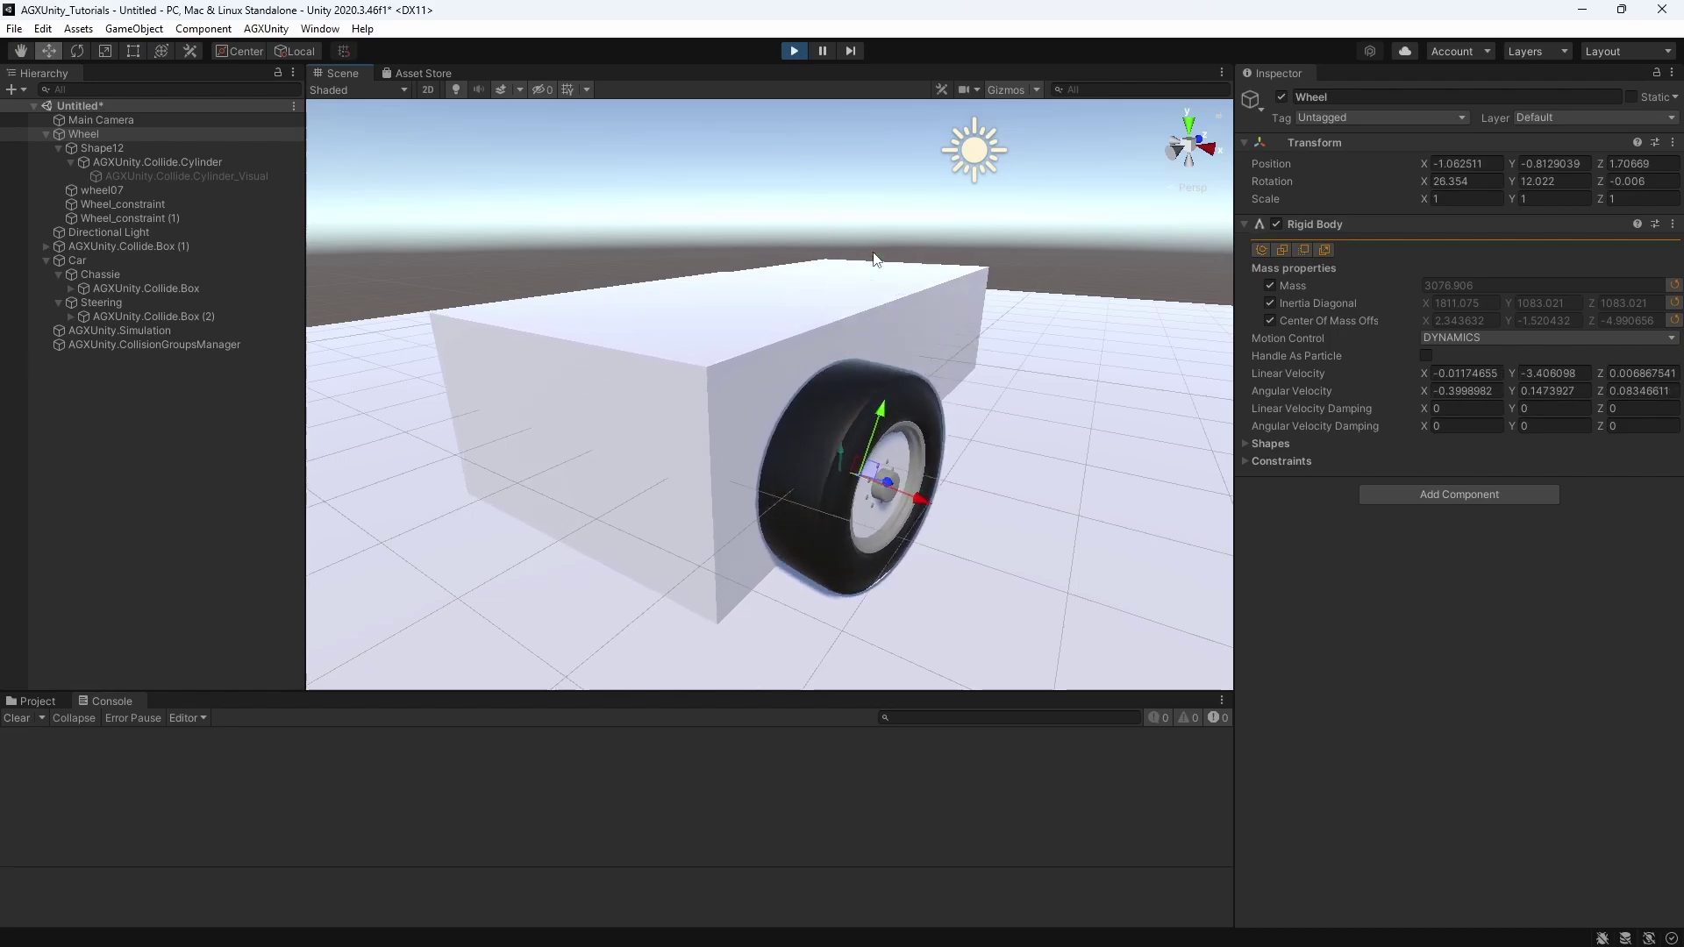
mouse_move(825, 534)
left_mouse_down()
mouse_move(906, 543)
mouse_move(814, 519)
mouse_move(871, 519)
mouse_move(849, 519)
left_mouse_up()
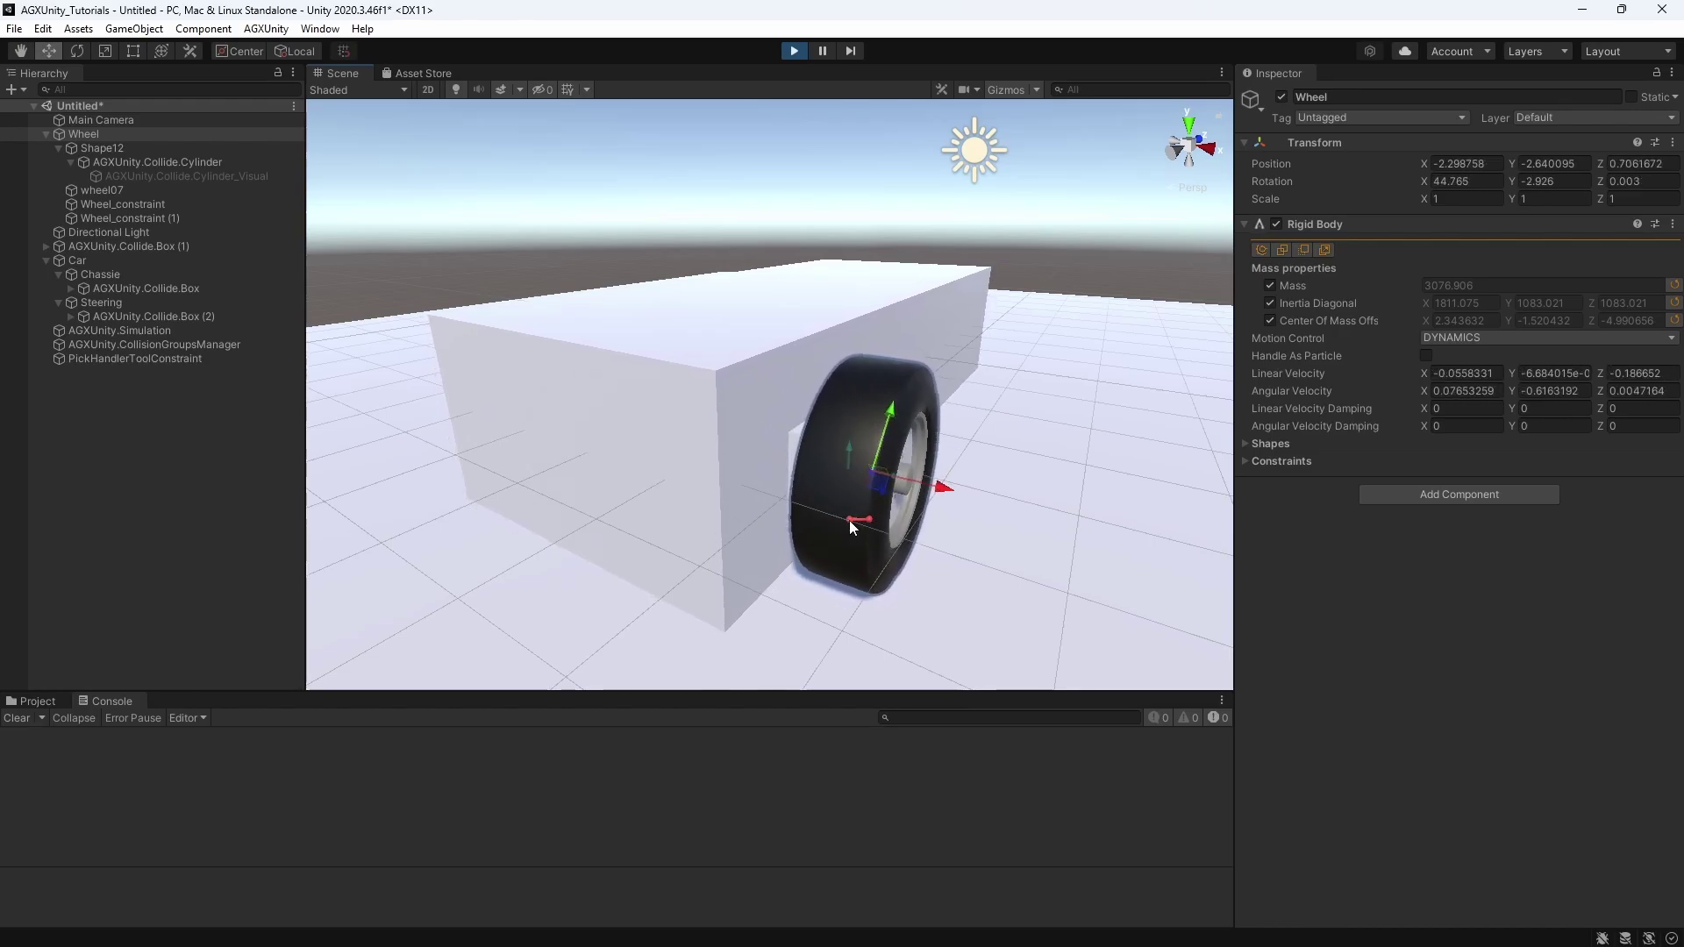
key("ctrl+p")
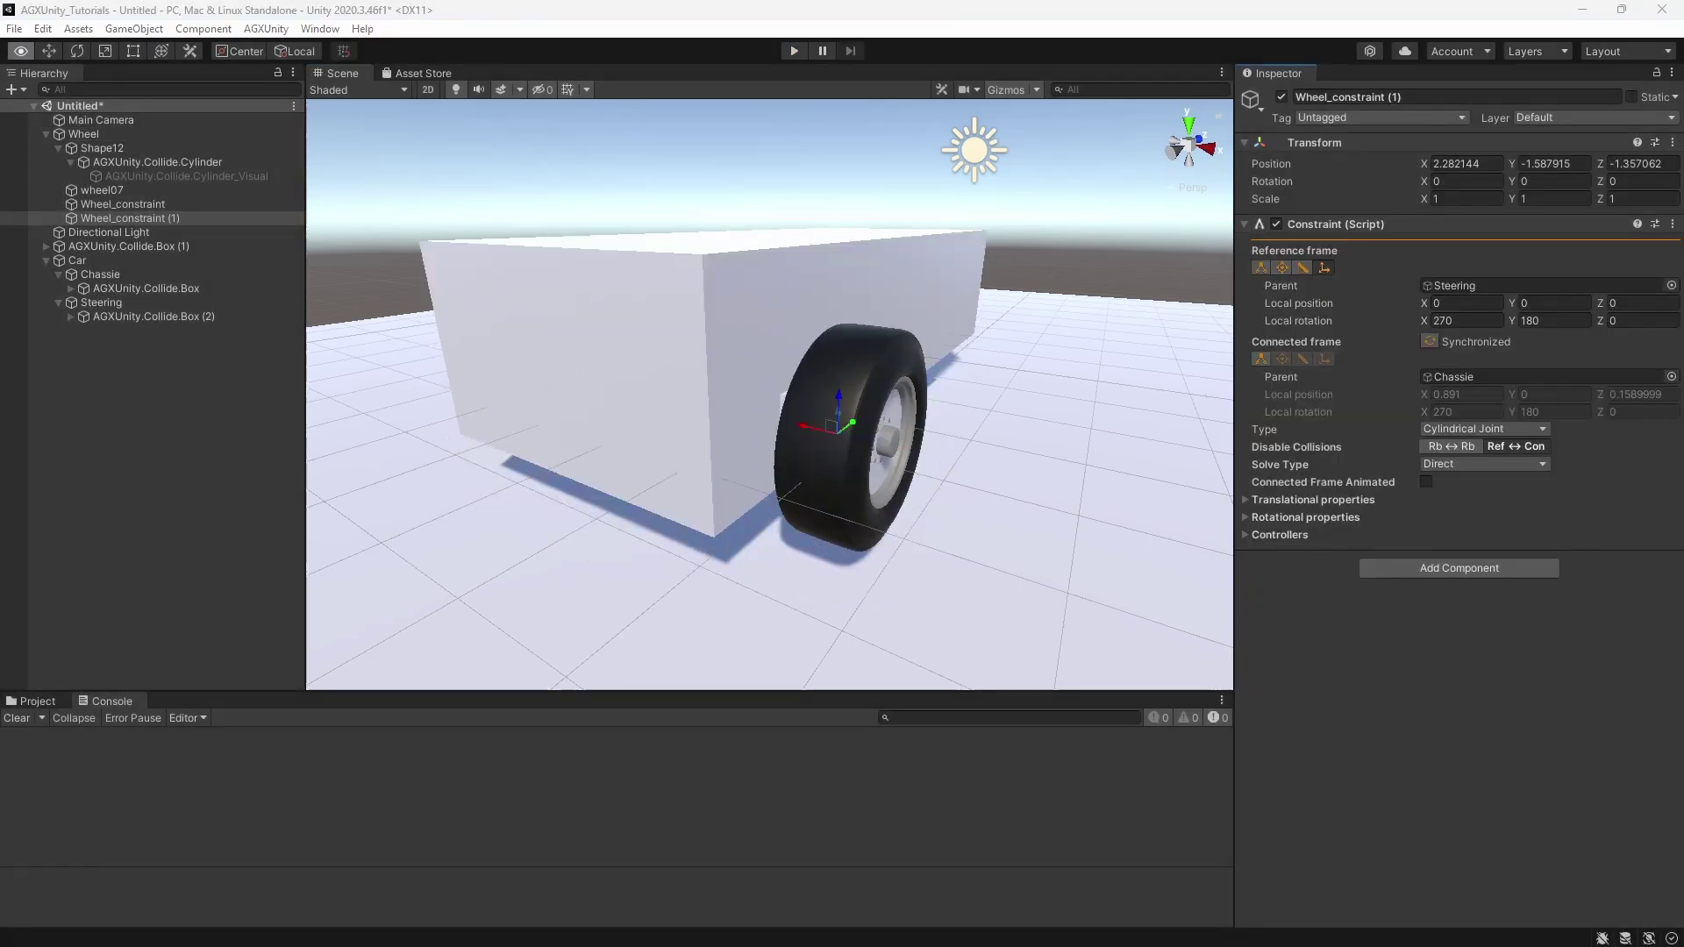
- Rename the second wheel constraint, the cylindrical joint, as WheelCylindricalJoint
left_click(148, 221)
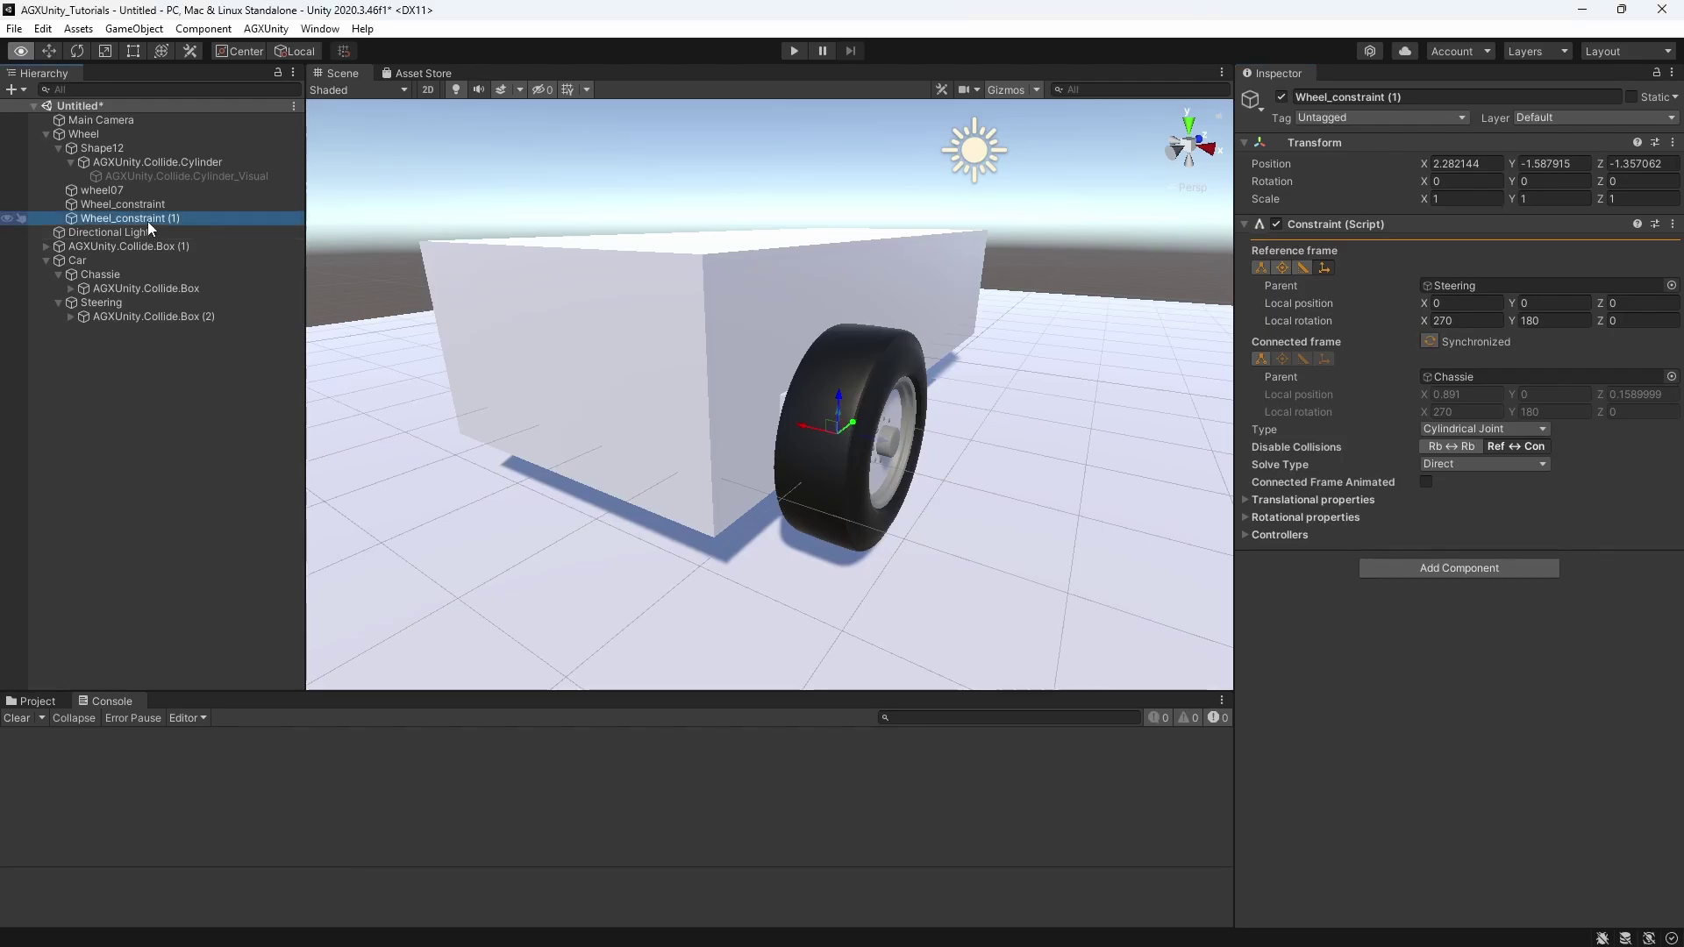
key("F2")
type("Wheel")
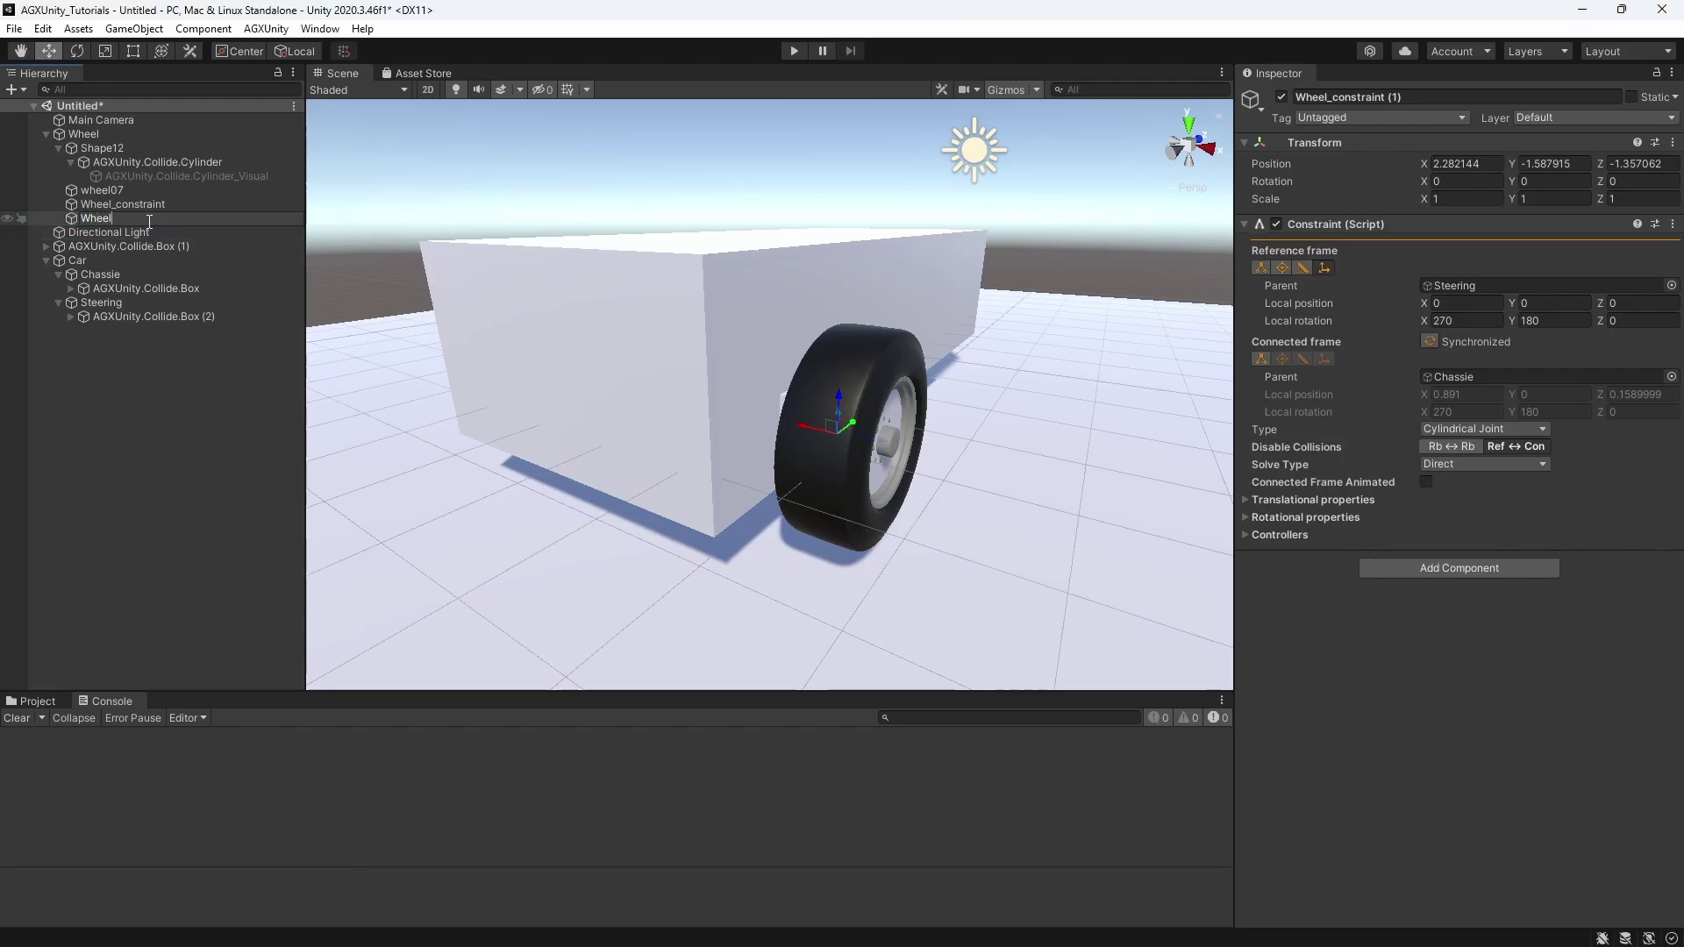
type("CylindricalJoint")
key("Return")
- Rename the Wheel_constraint object as WheelHinge
left_click(140, 205)
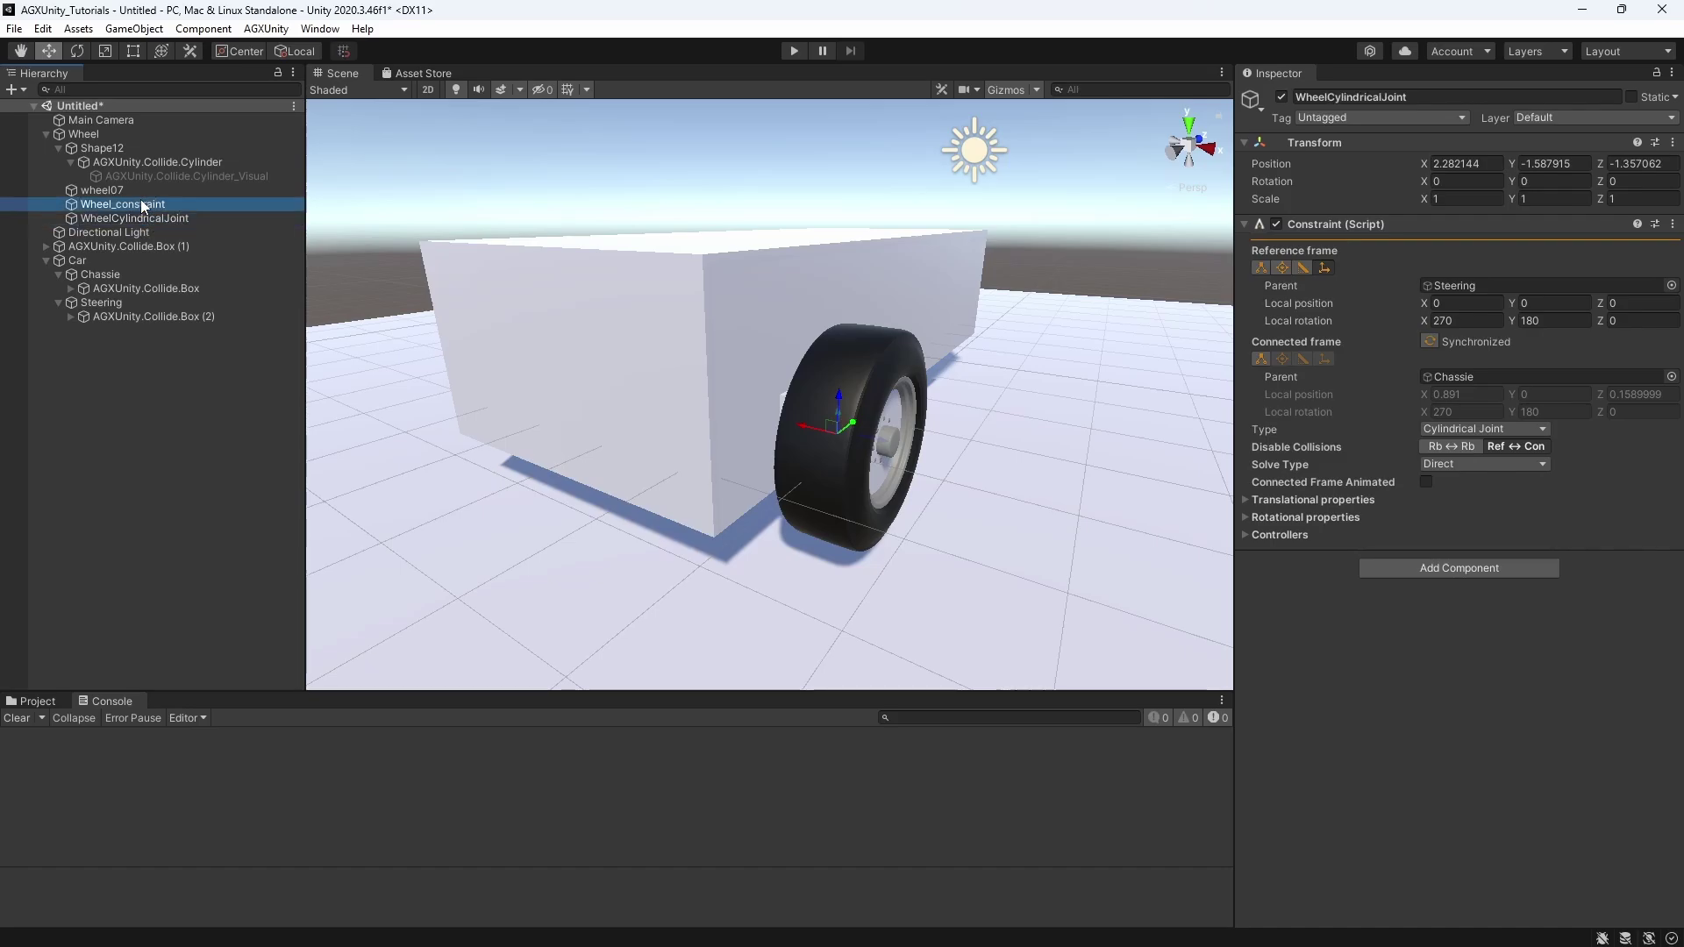
key("F2")
type("WheelHinge")
key("Return")
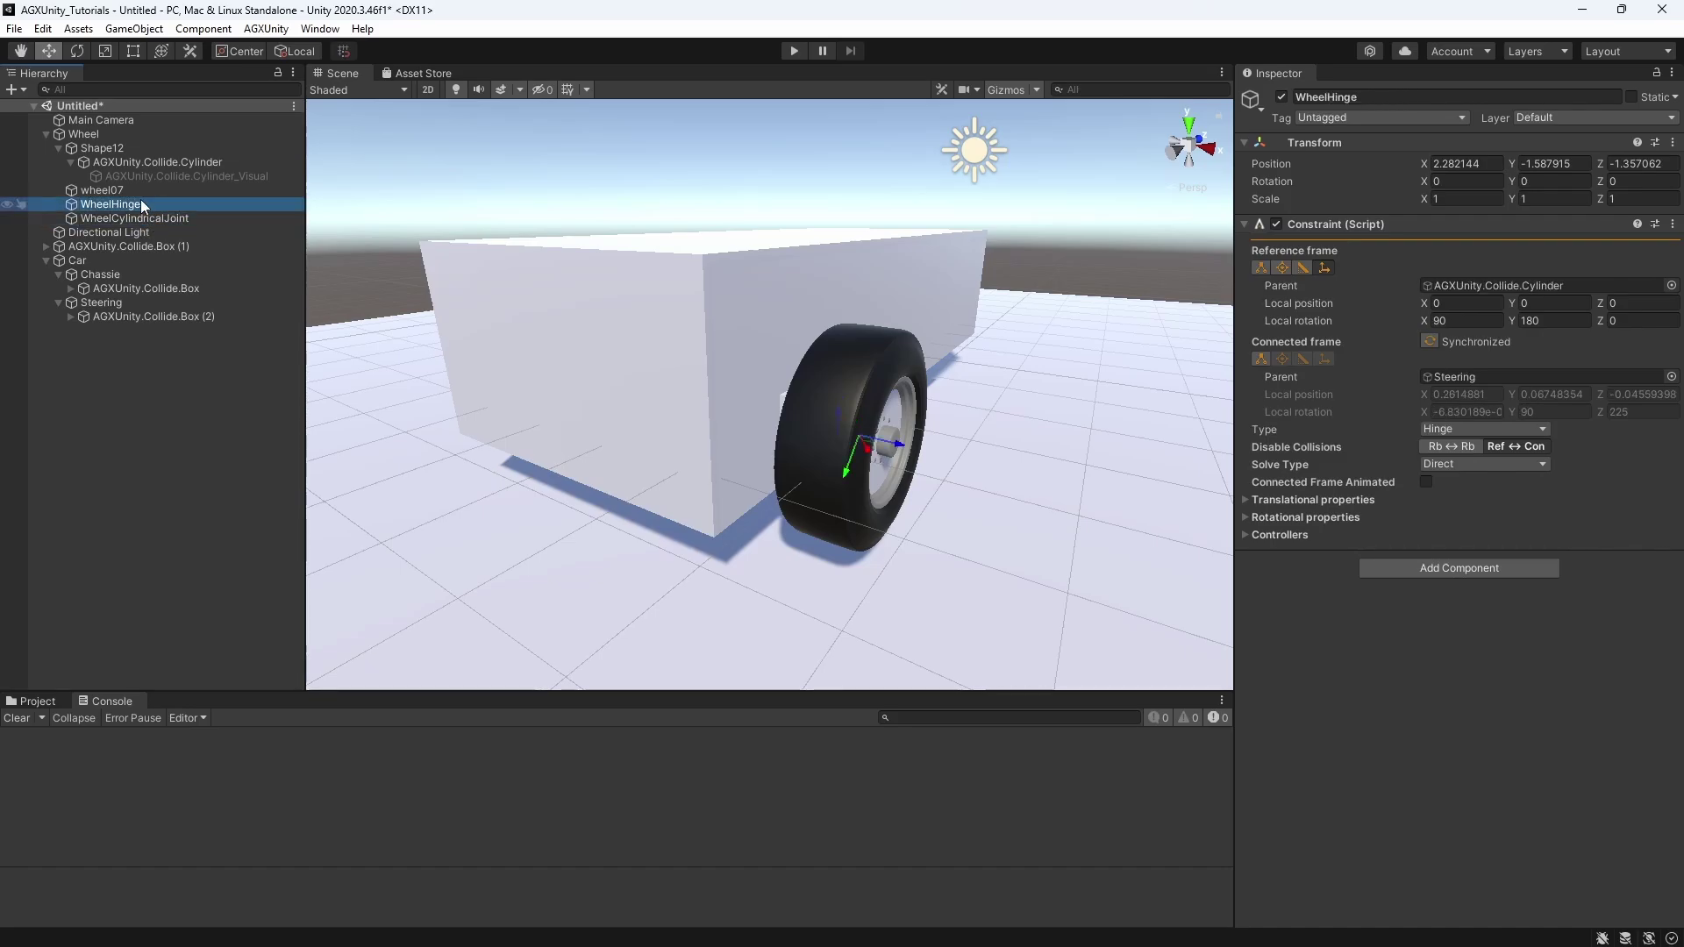
- On WheelCylindricalJoint, enable the translational lock with compliance 2e-05 and damping 0.1, and enable the rotational lock
left_click(90, 218)
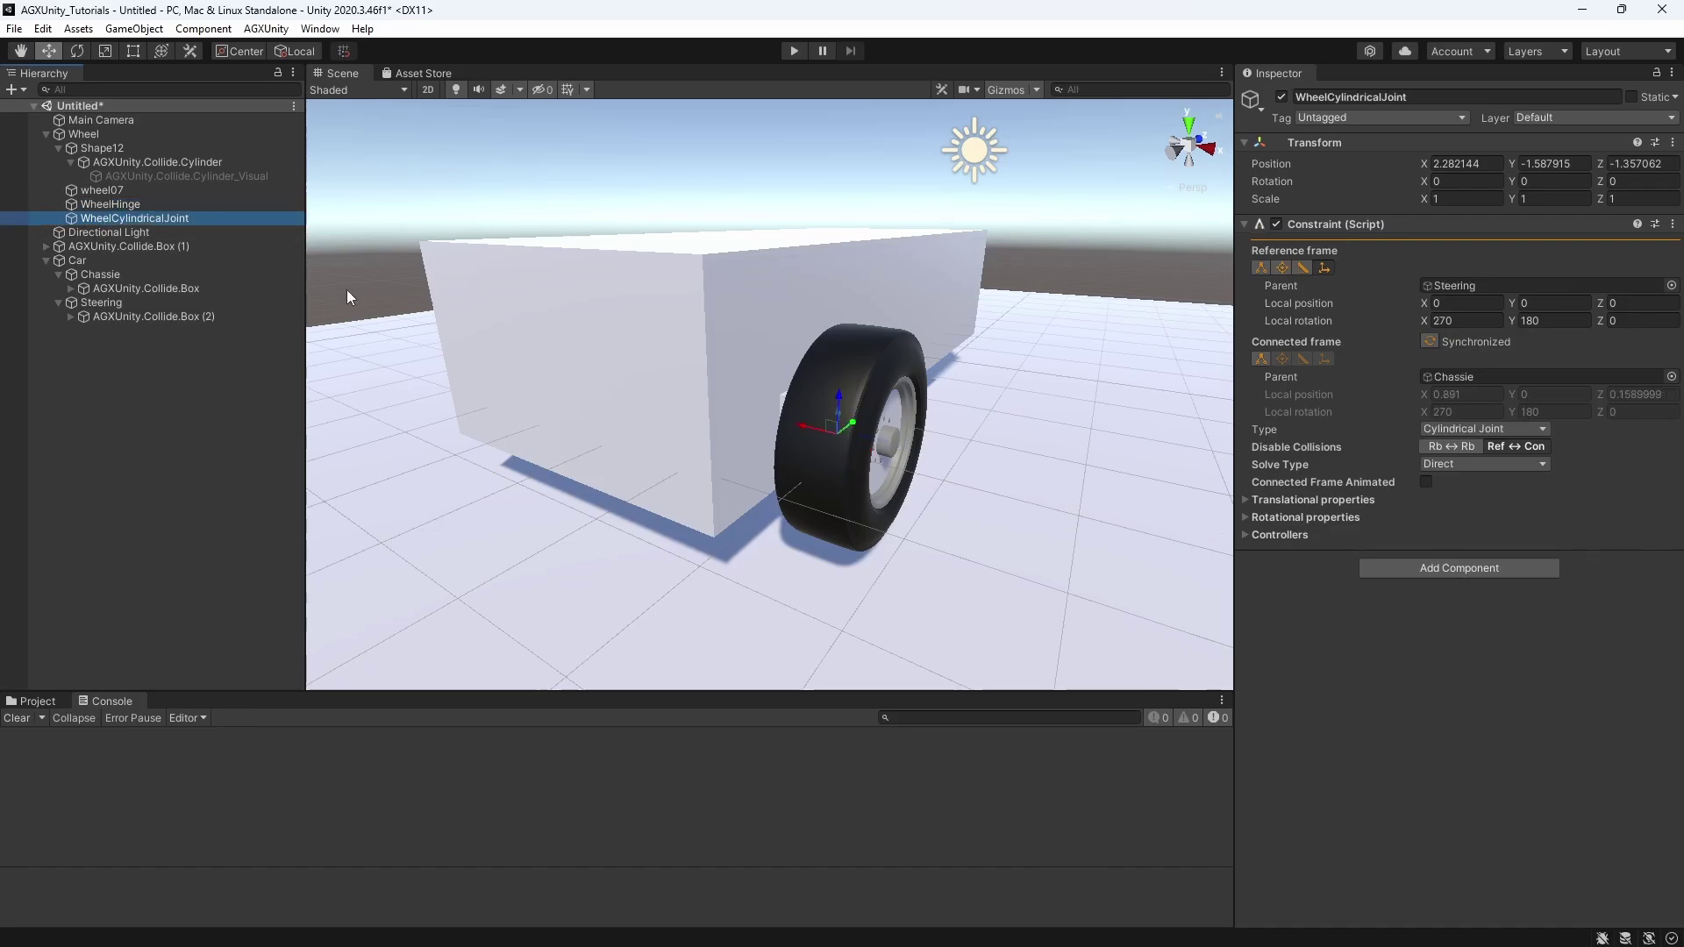
left_click(1245, 534)
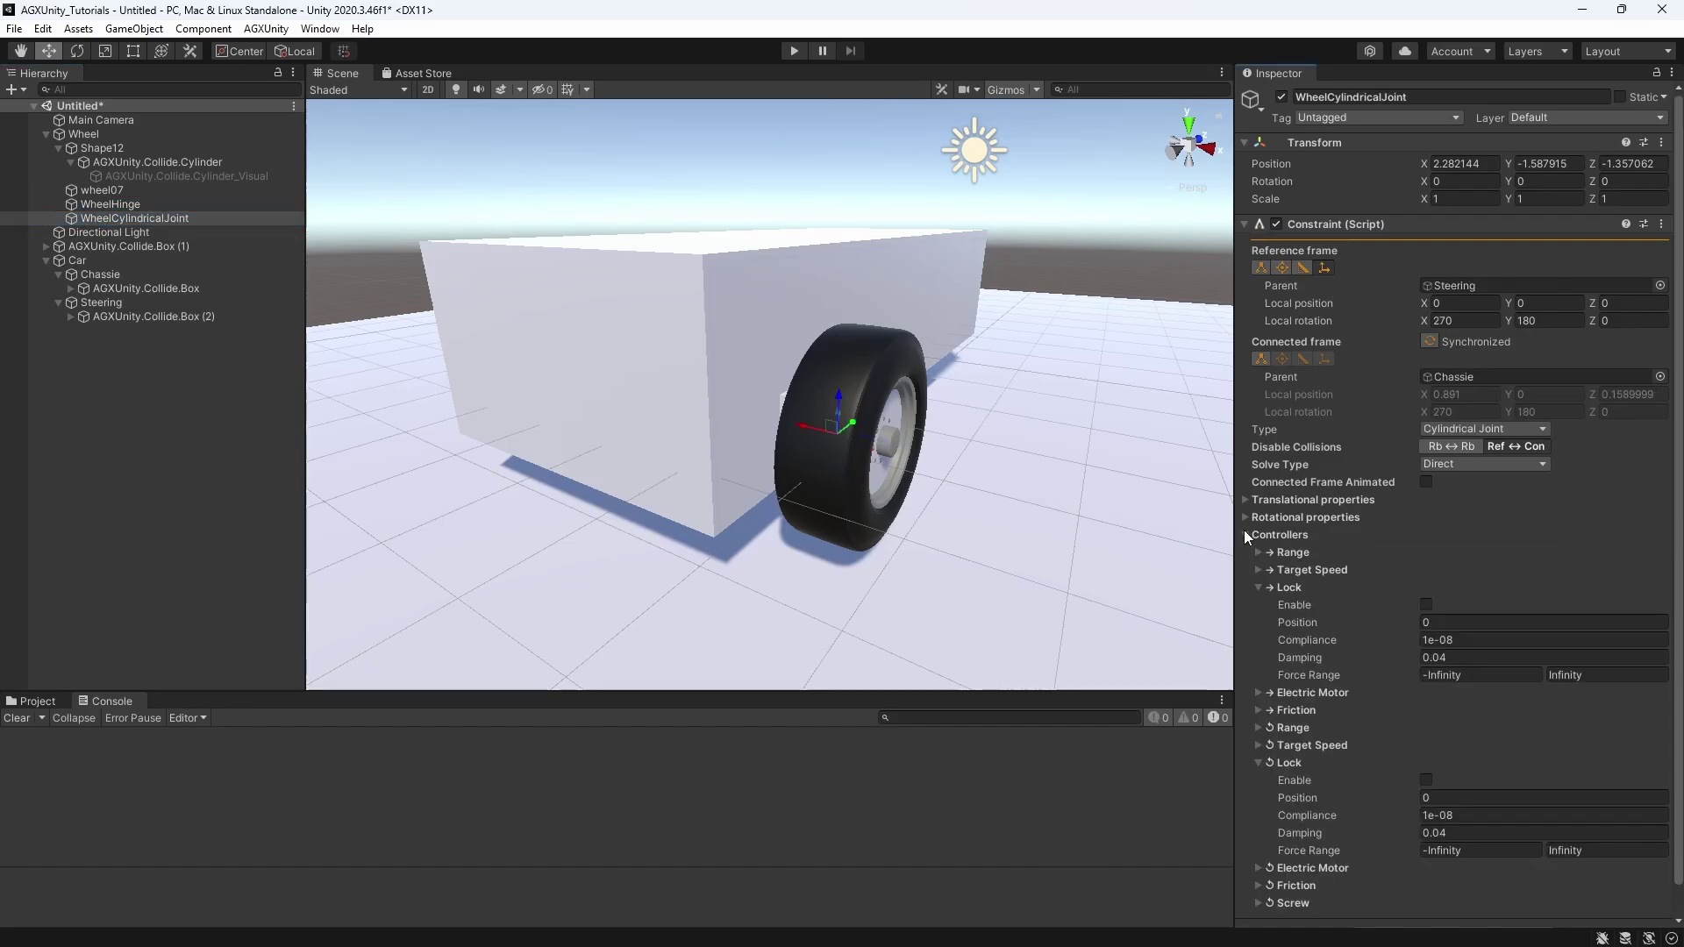
left_click(1258, 587)
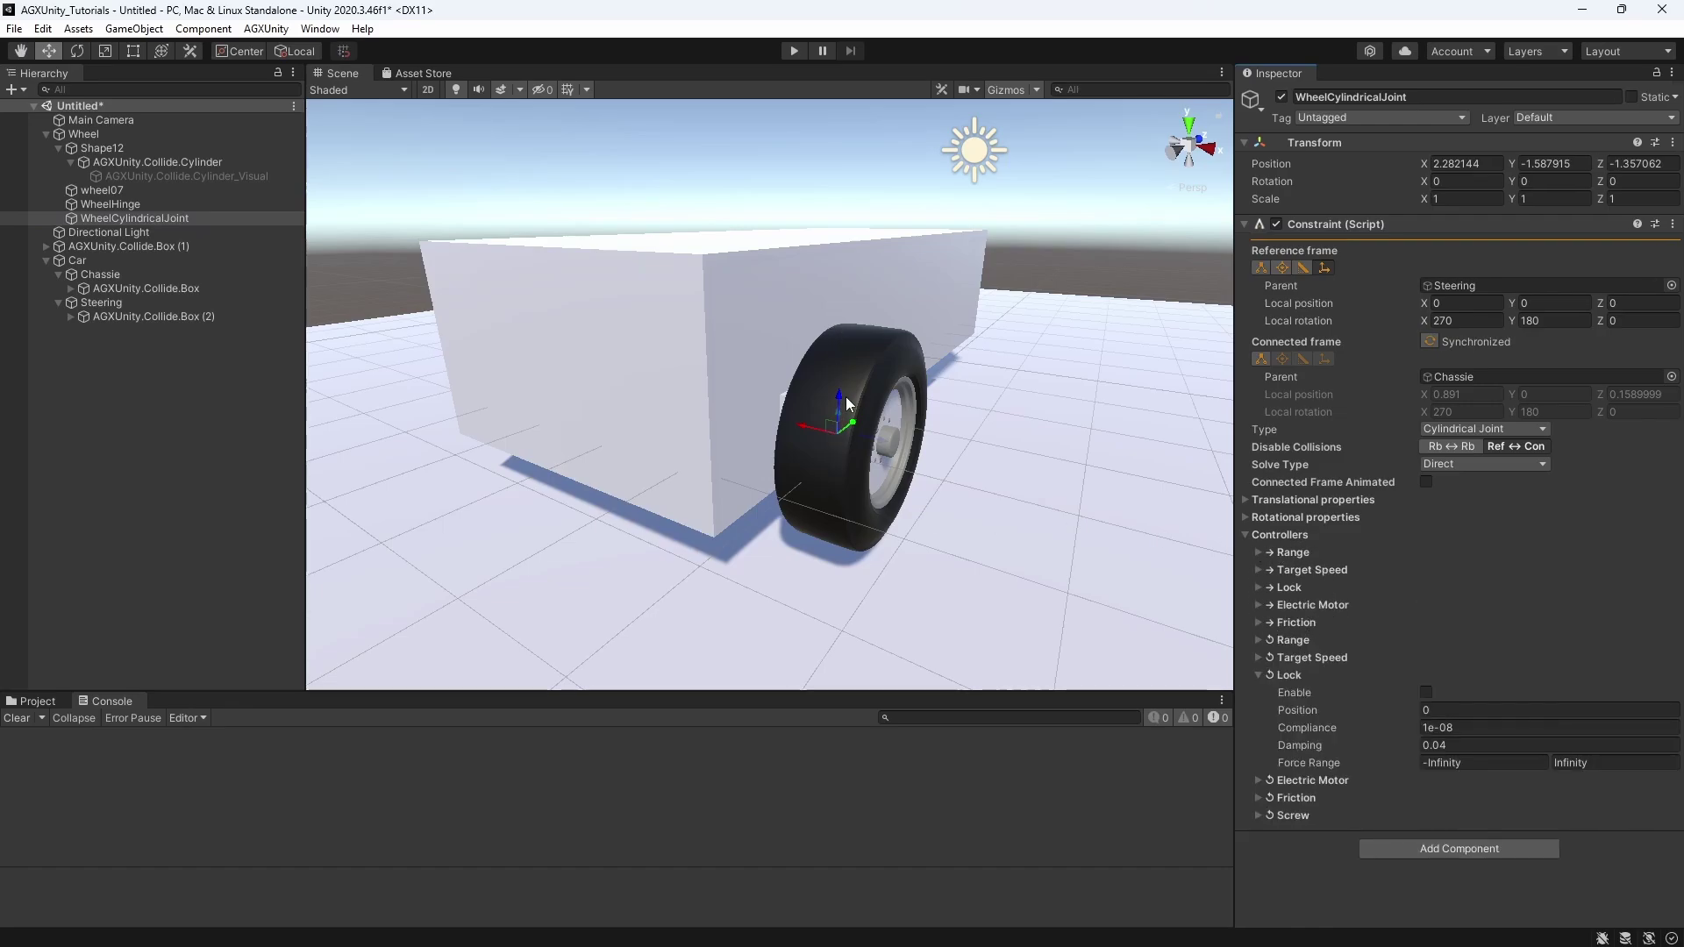
left_click(1260, 674)
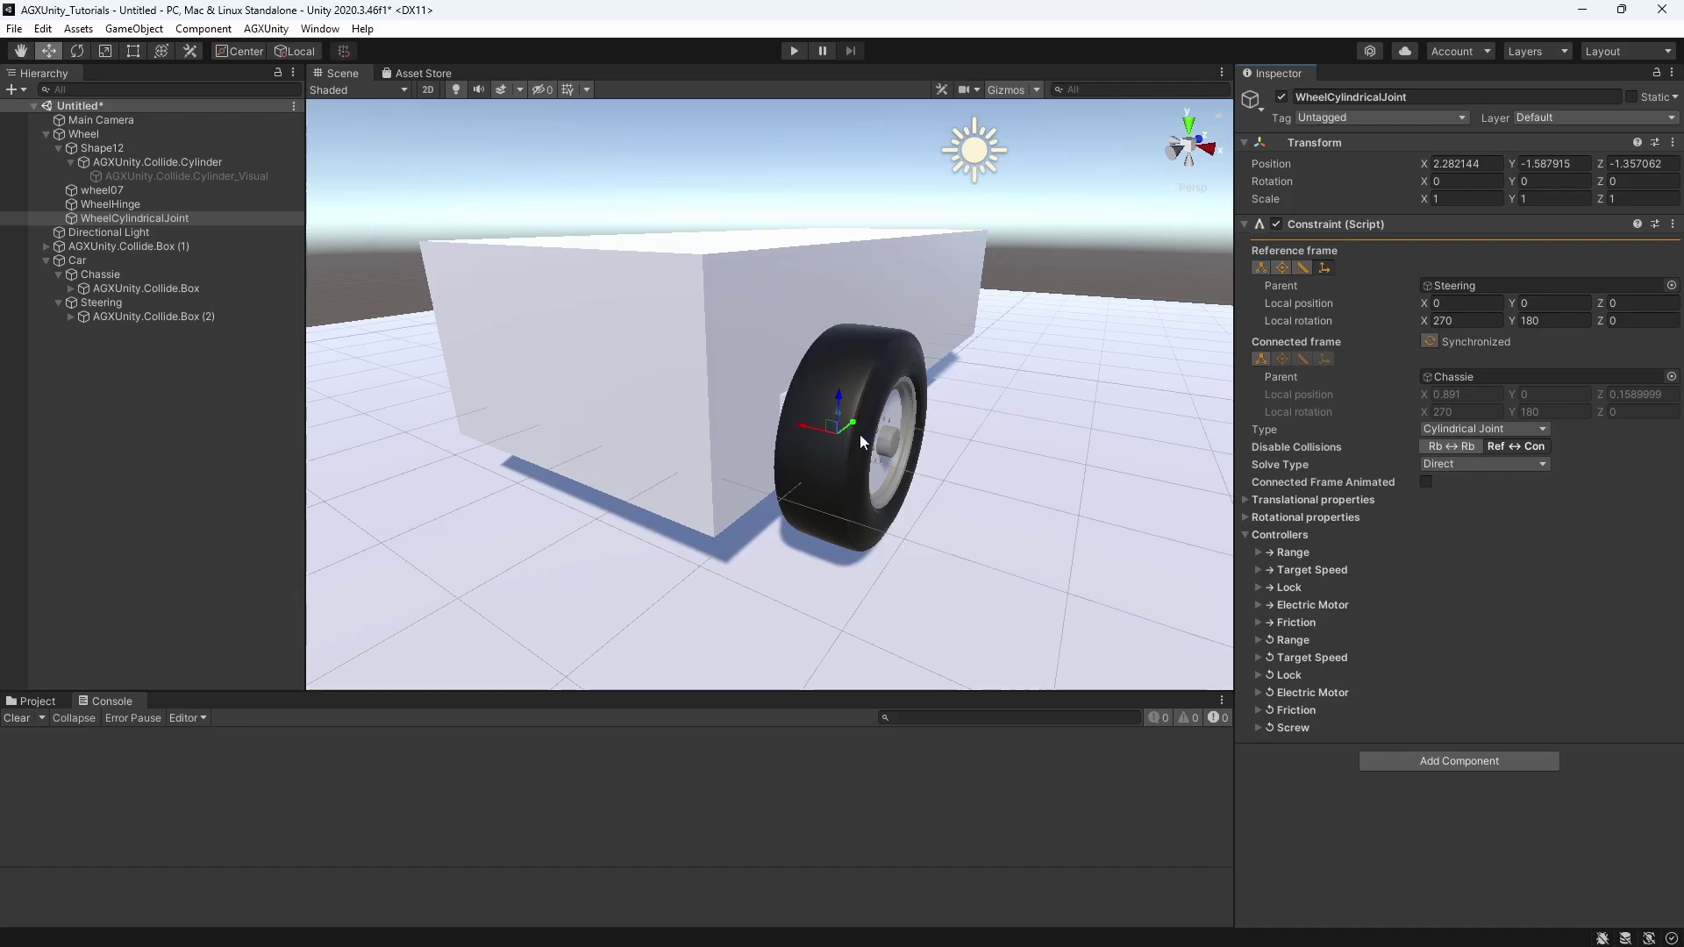
left_click(1260, 587)
left_click(1473, 639)
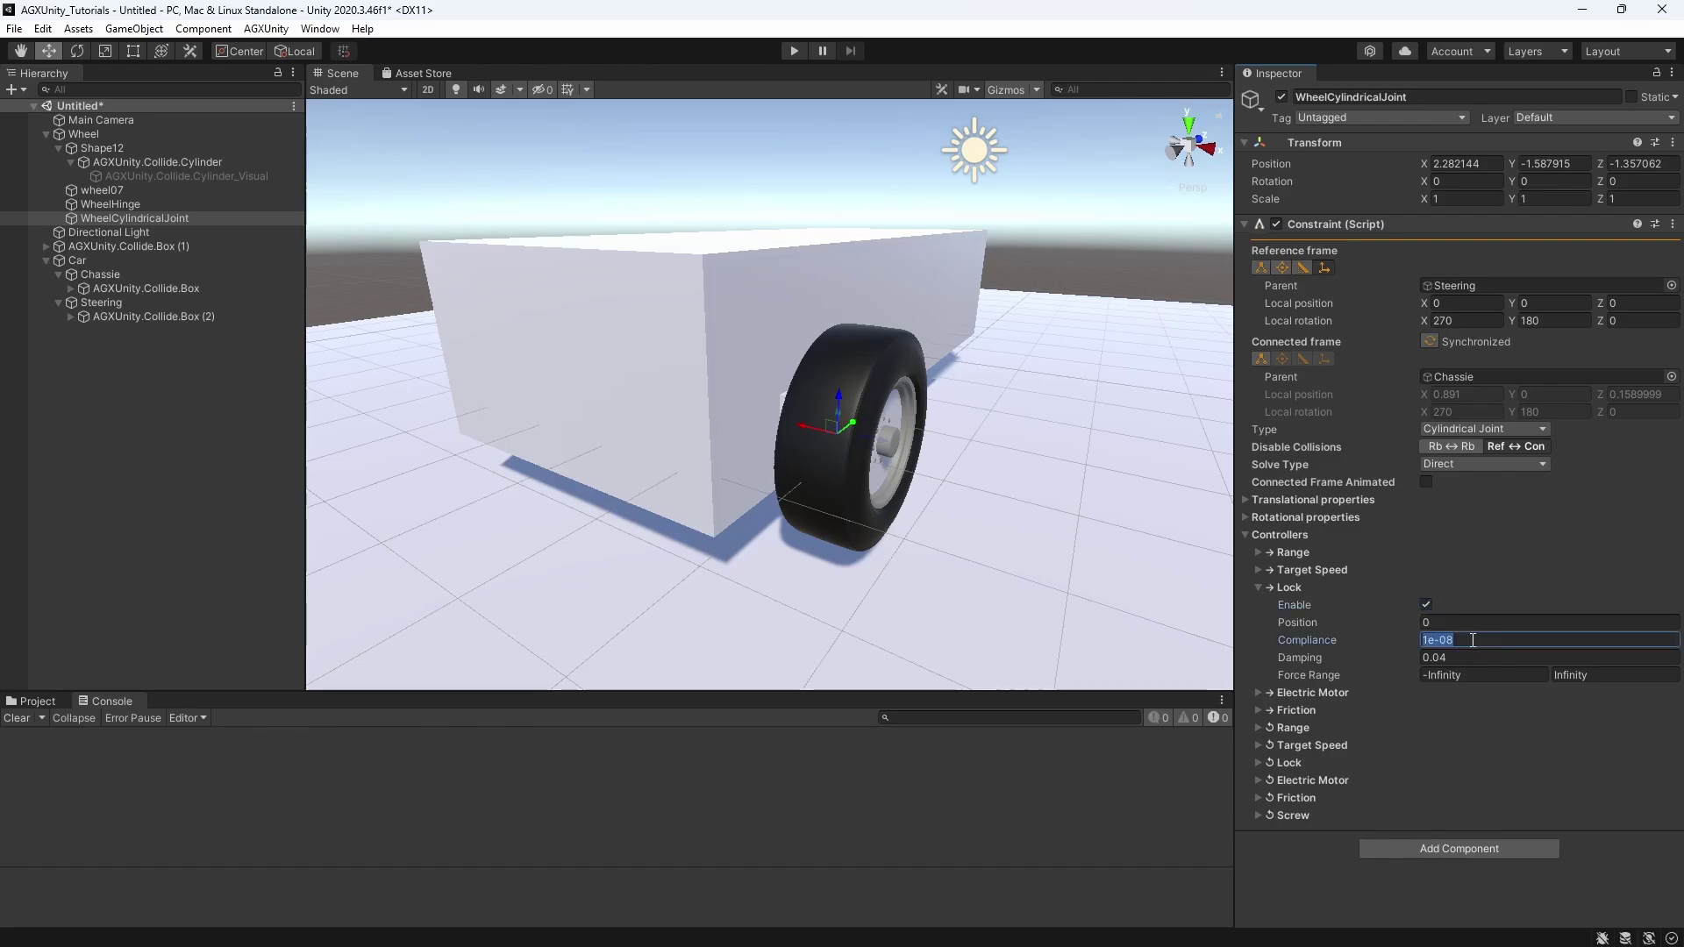
type("2e-05")
key("Tab")
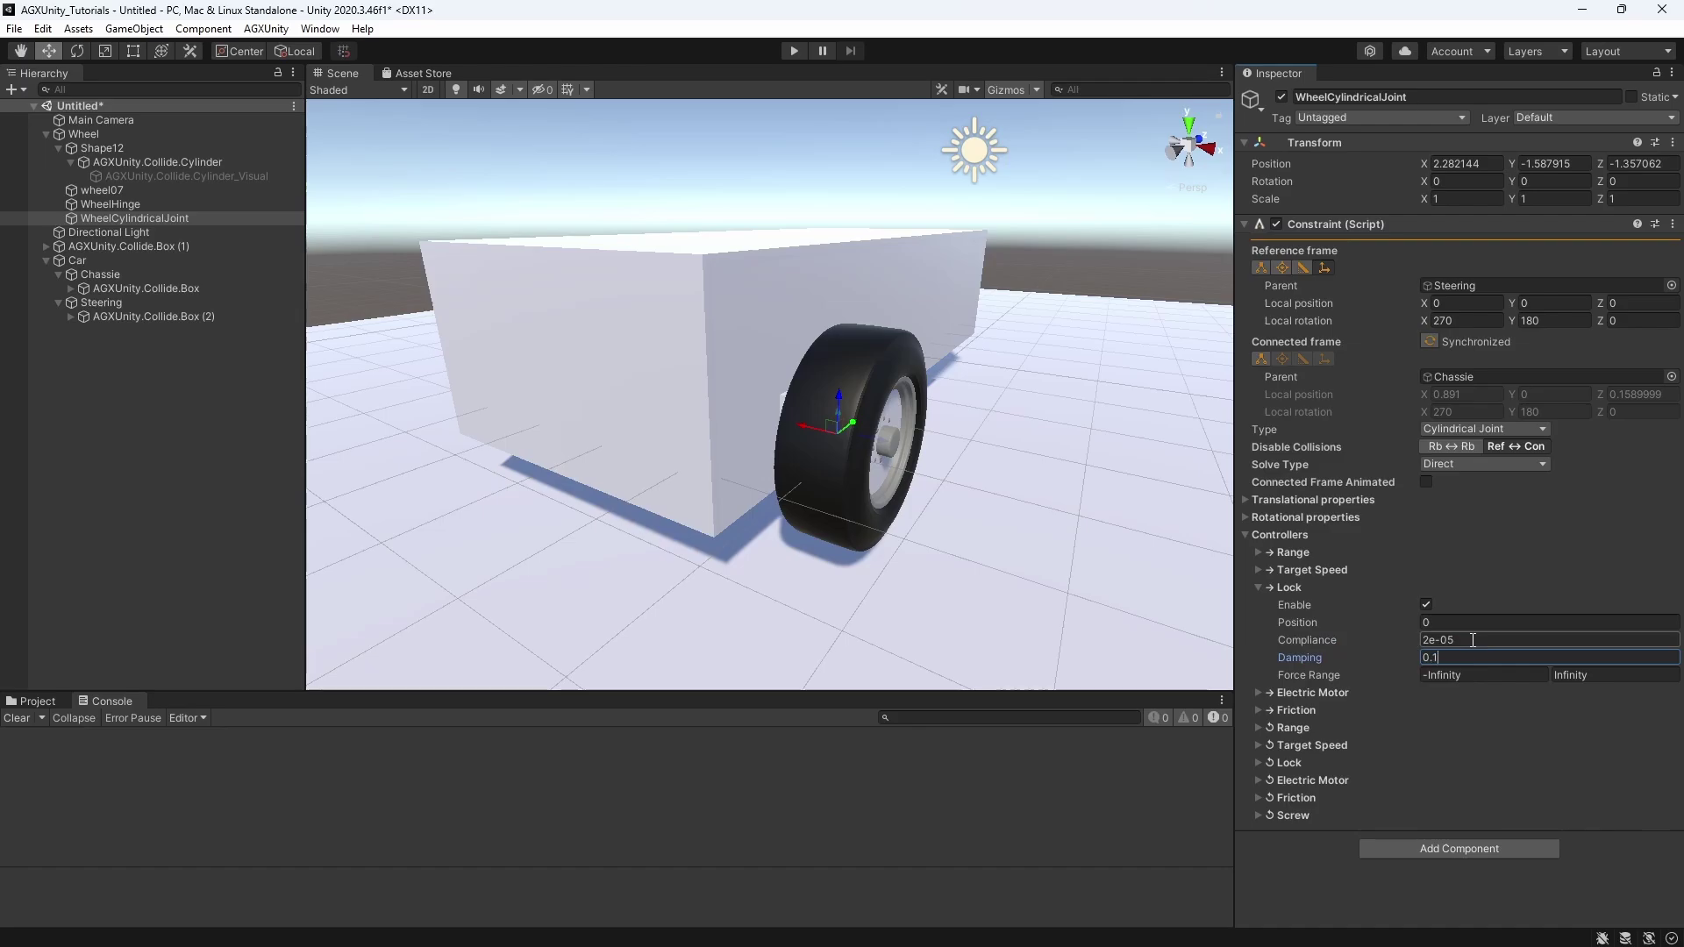
left_click(1260, 761)
left_click(1427, 780)
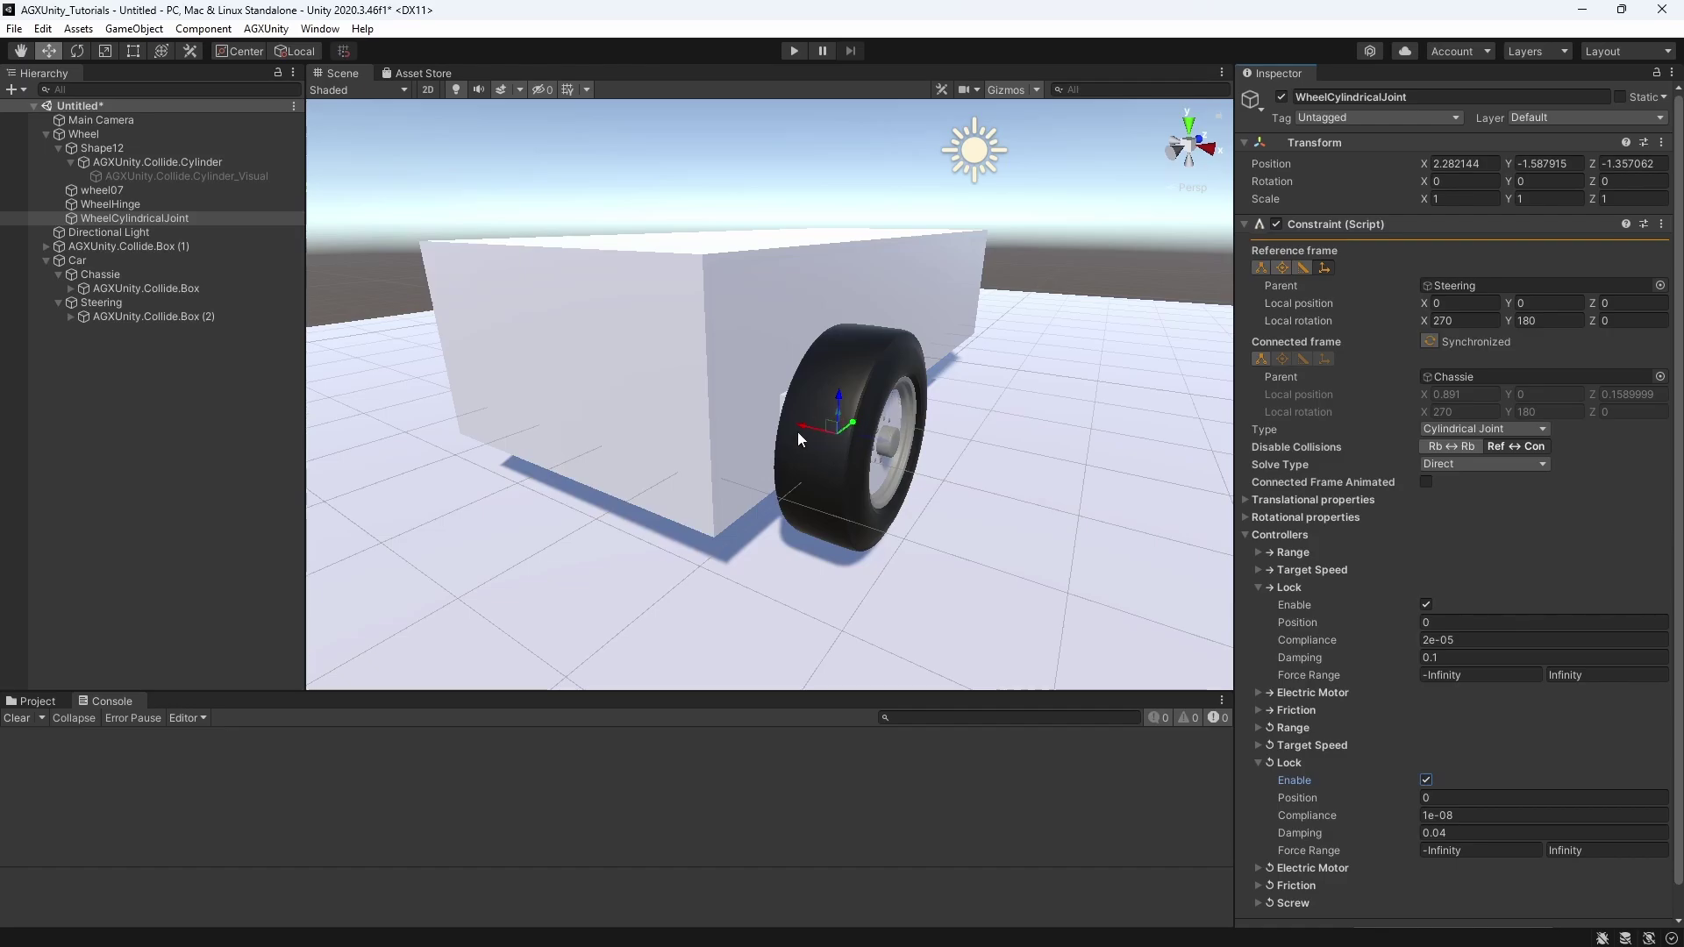
- Run the simulation, pull on the chassis, and set WheelCylindricalJoint's rotational lock position to -0.01 to test the steering
left_click(794, 51)
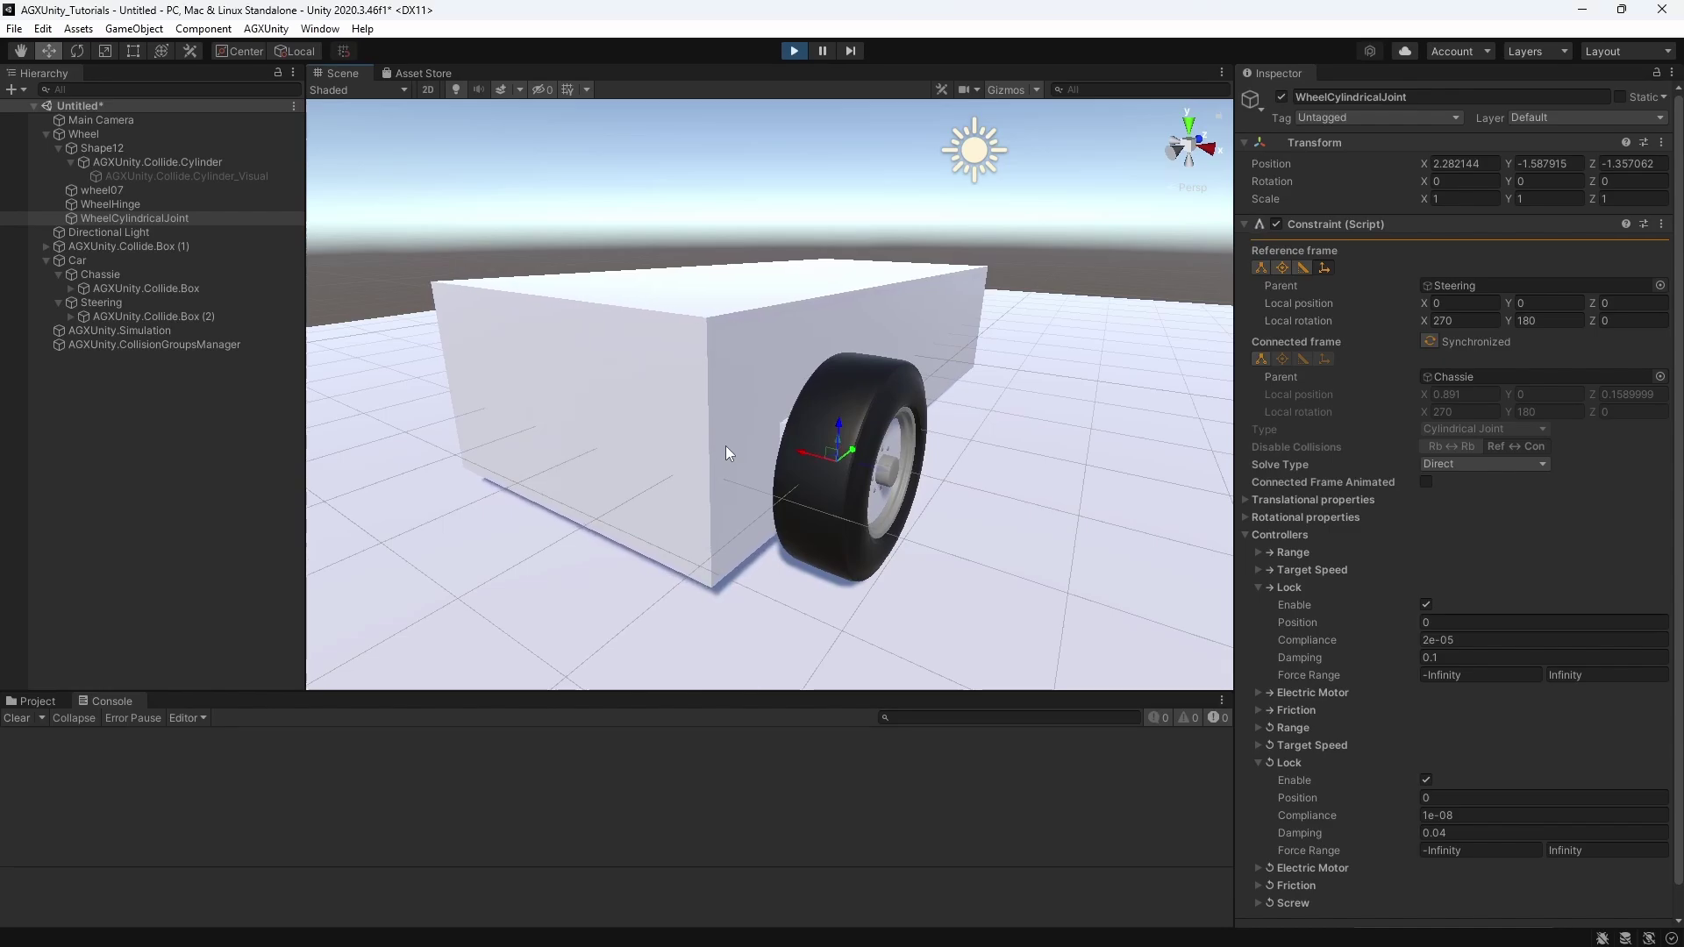
left_click_drag(709, 414, 783, 426)
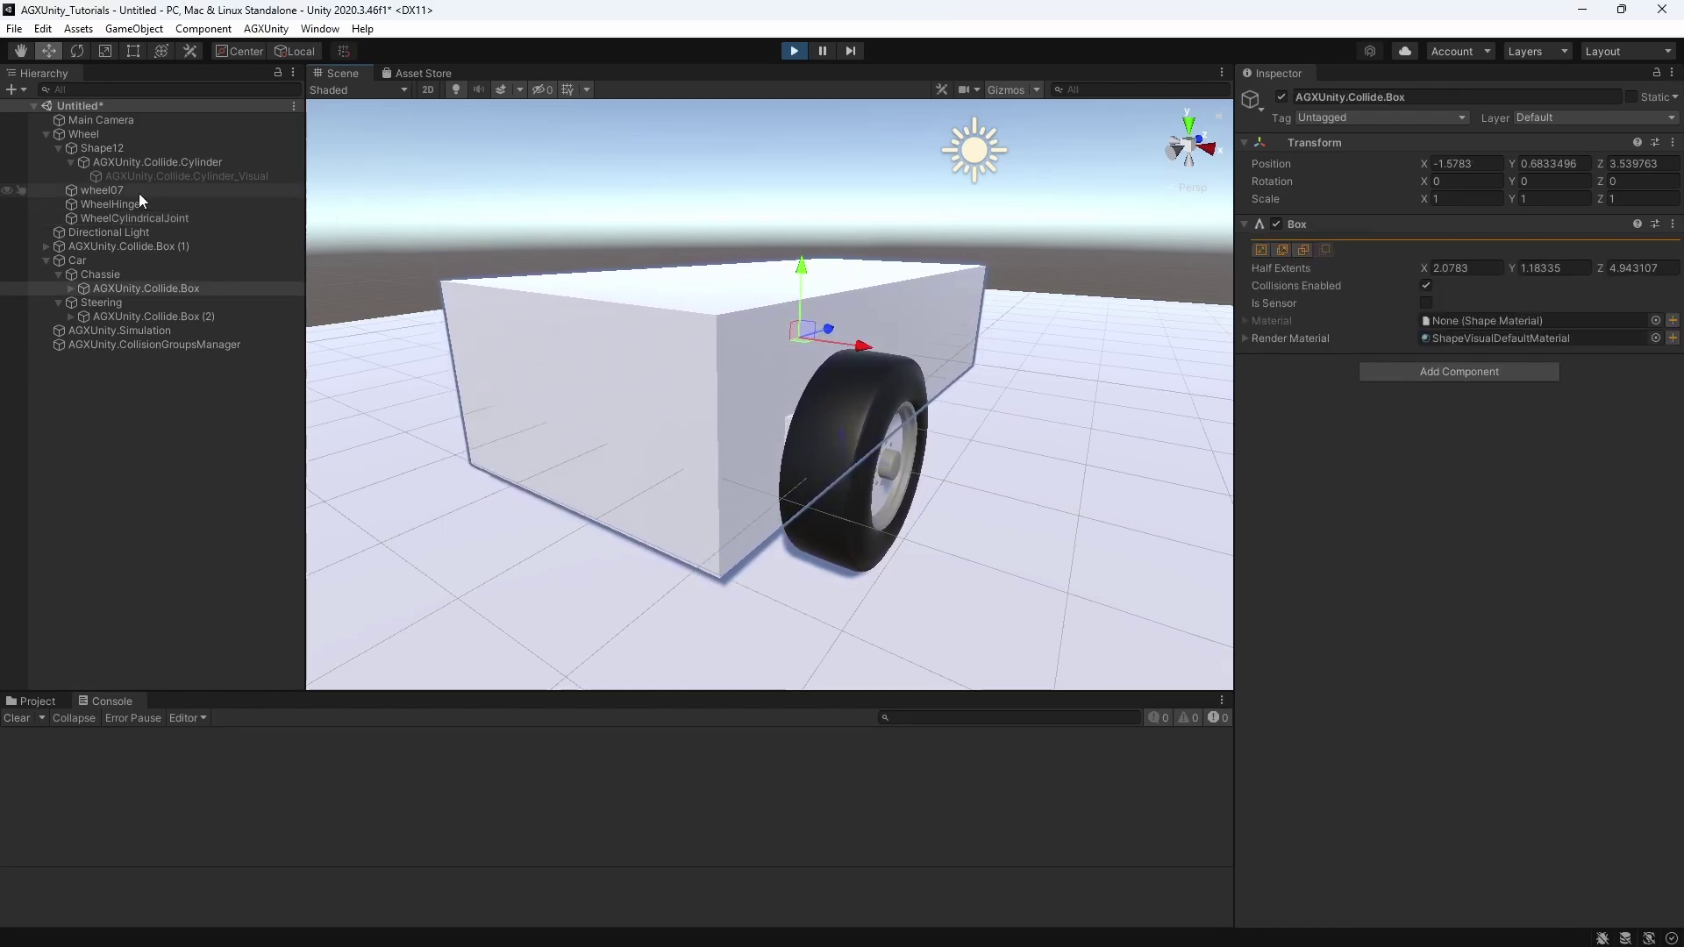
left_click(132, 218)
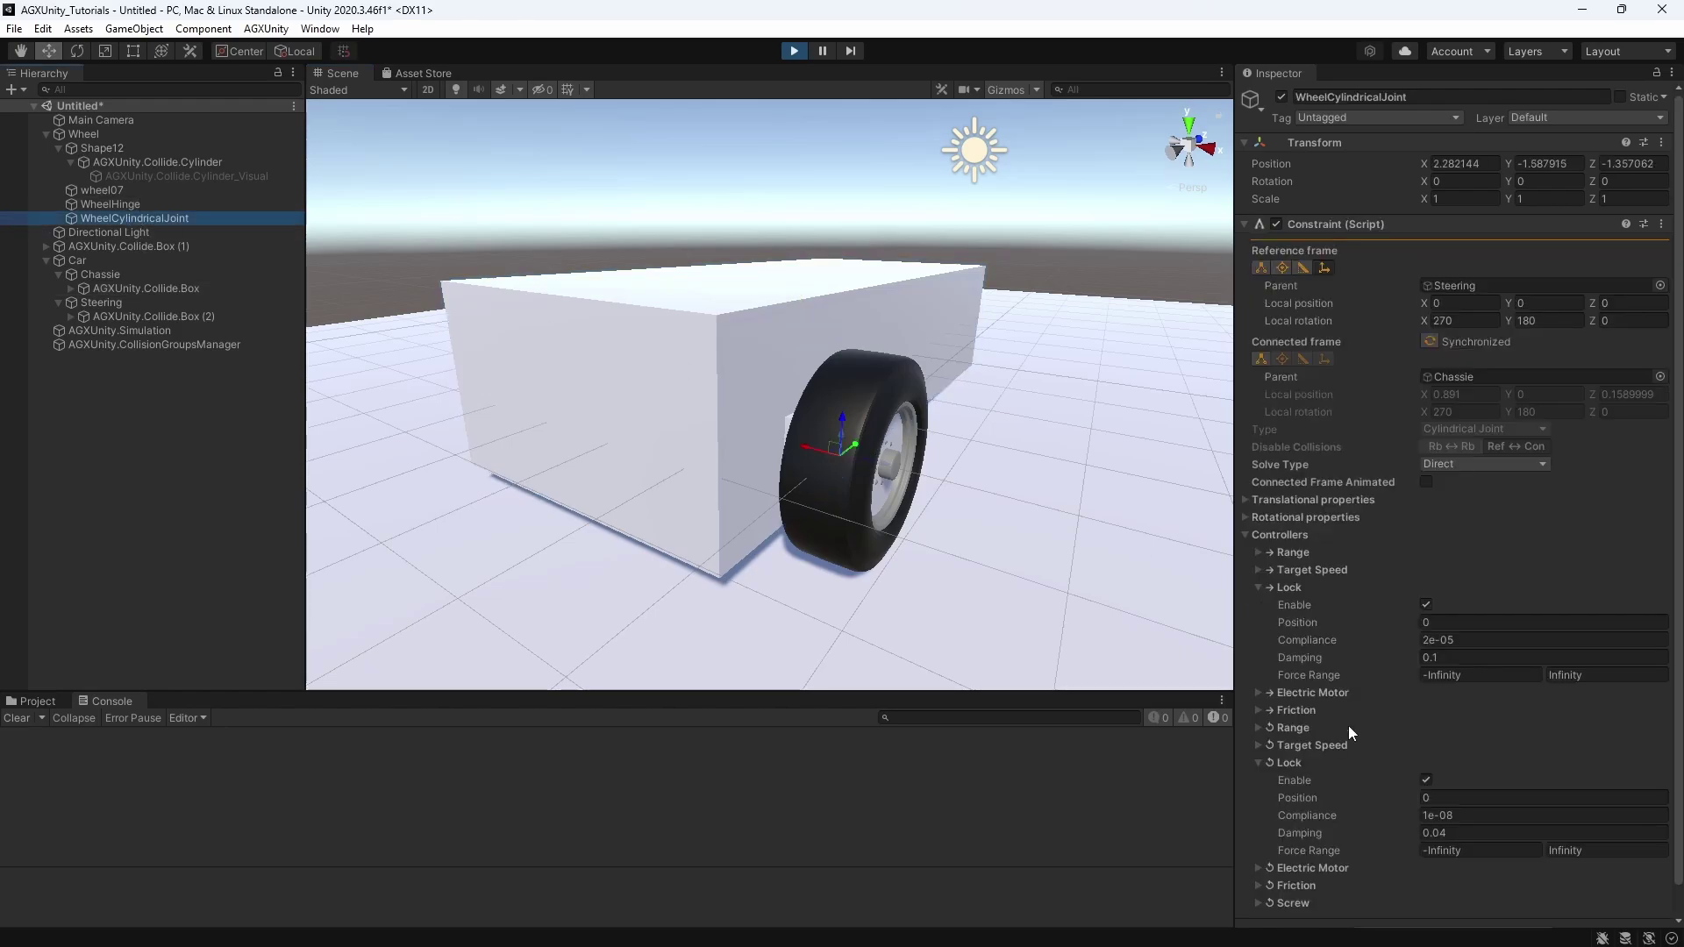
left_click(1419, 797)
type("-0.01")
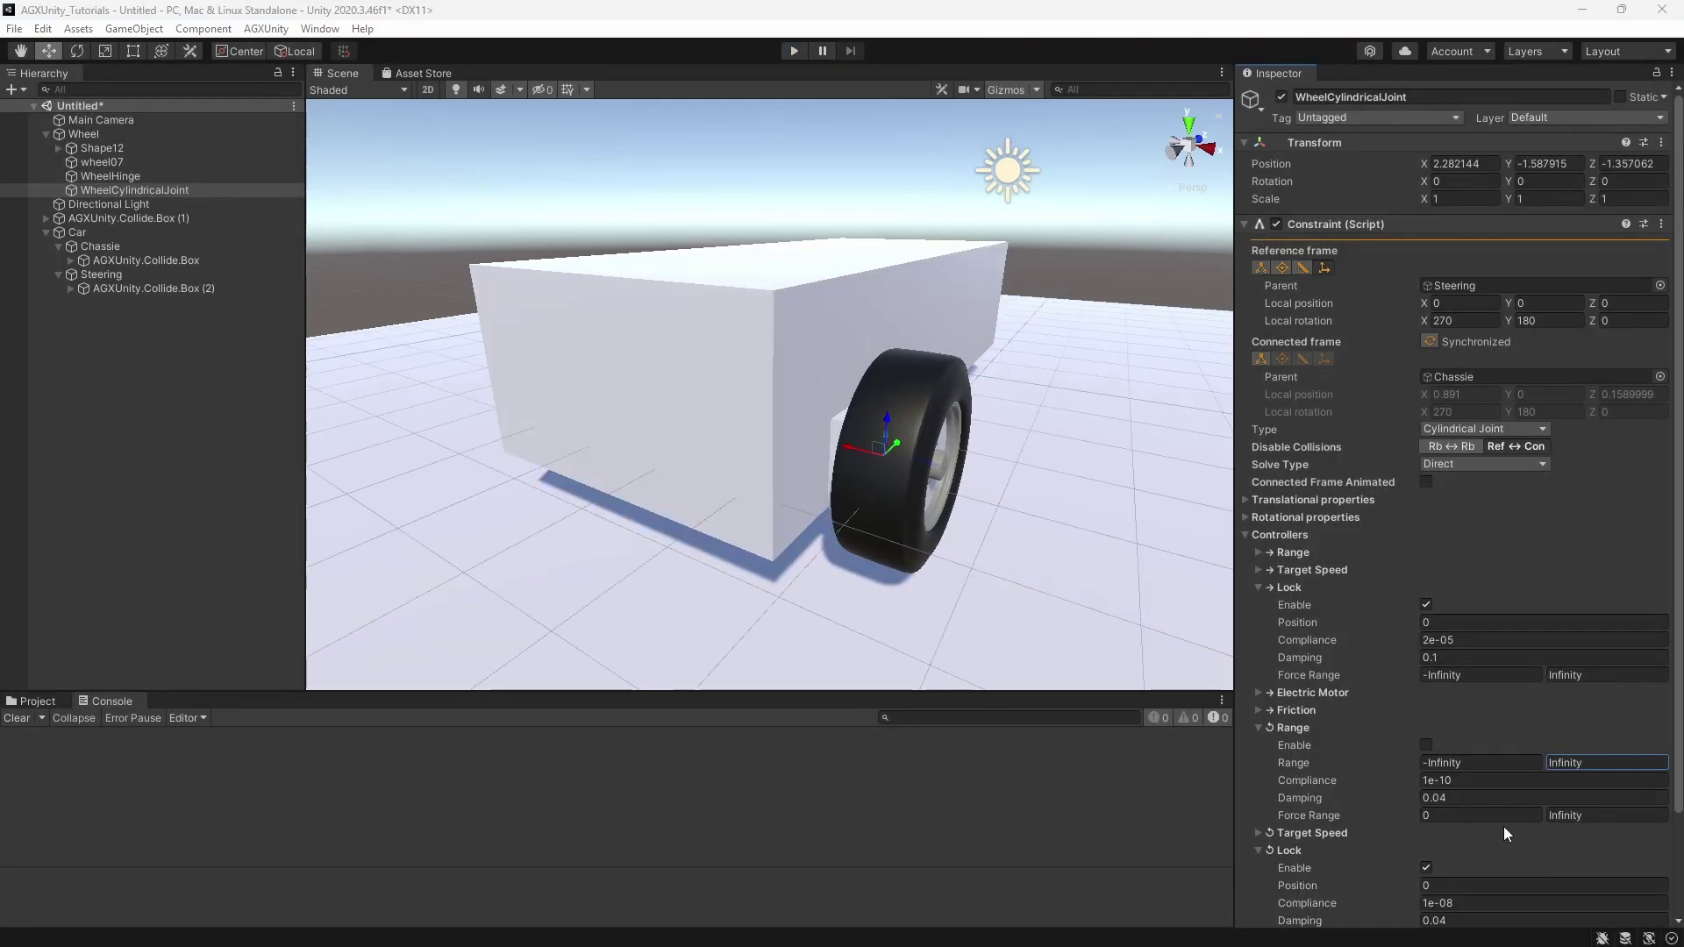
- Enable the rotational range on WheelCylindricalJoint and limit it from -0.2 to 0.2
left_click(1425, 746)
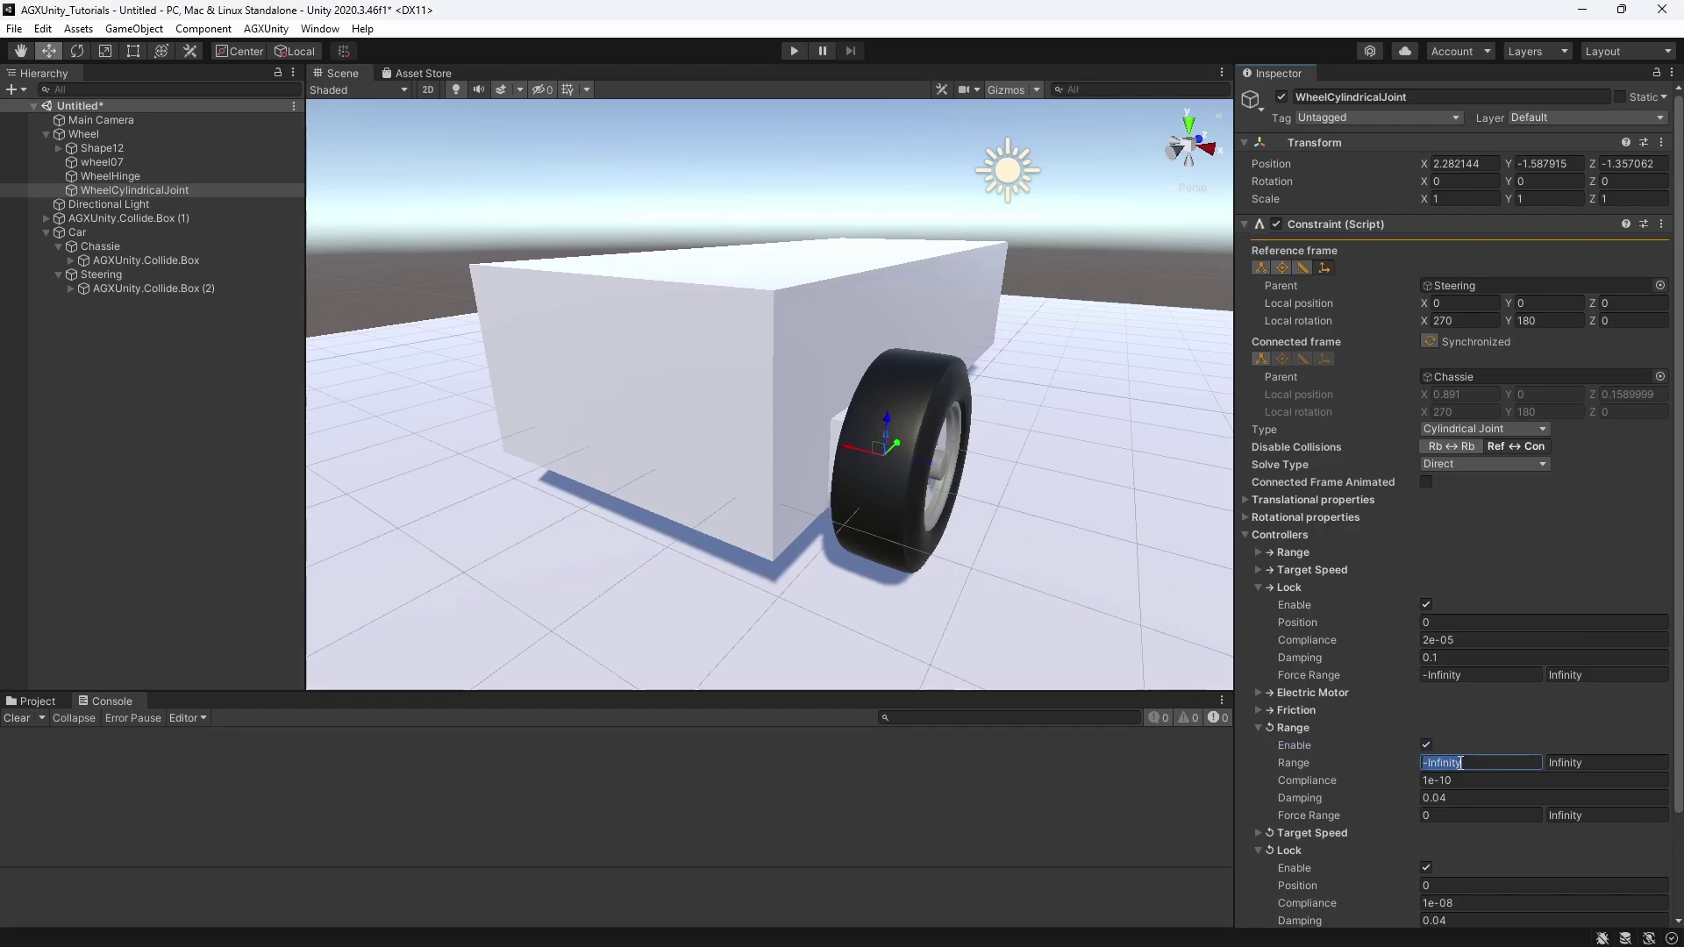
type("-0.2")
key("Tab")
- Run the simulation and vary the rotational lock position to test the limited steering of the wheel
left_click(795, 50)
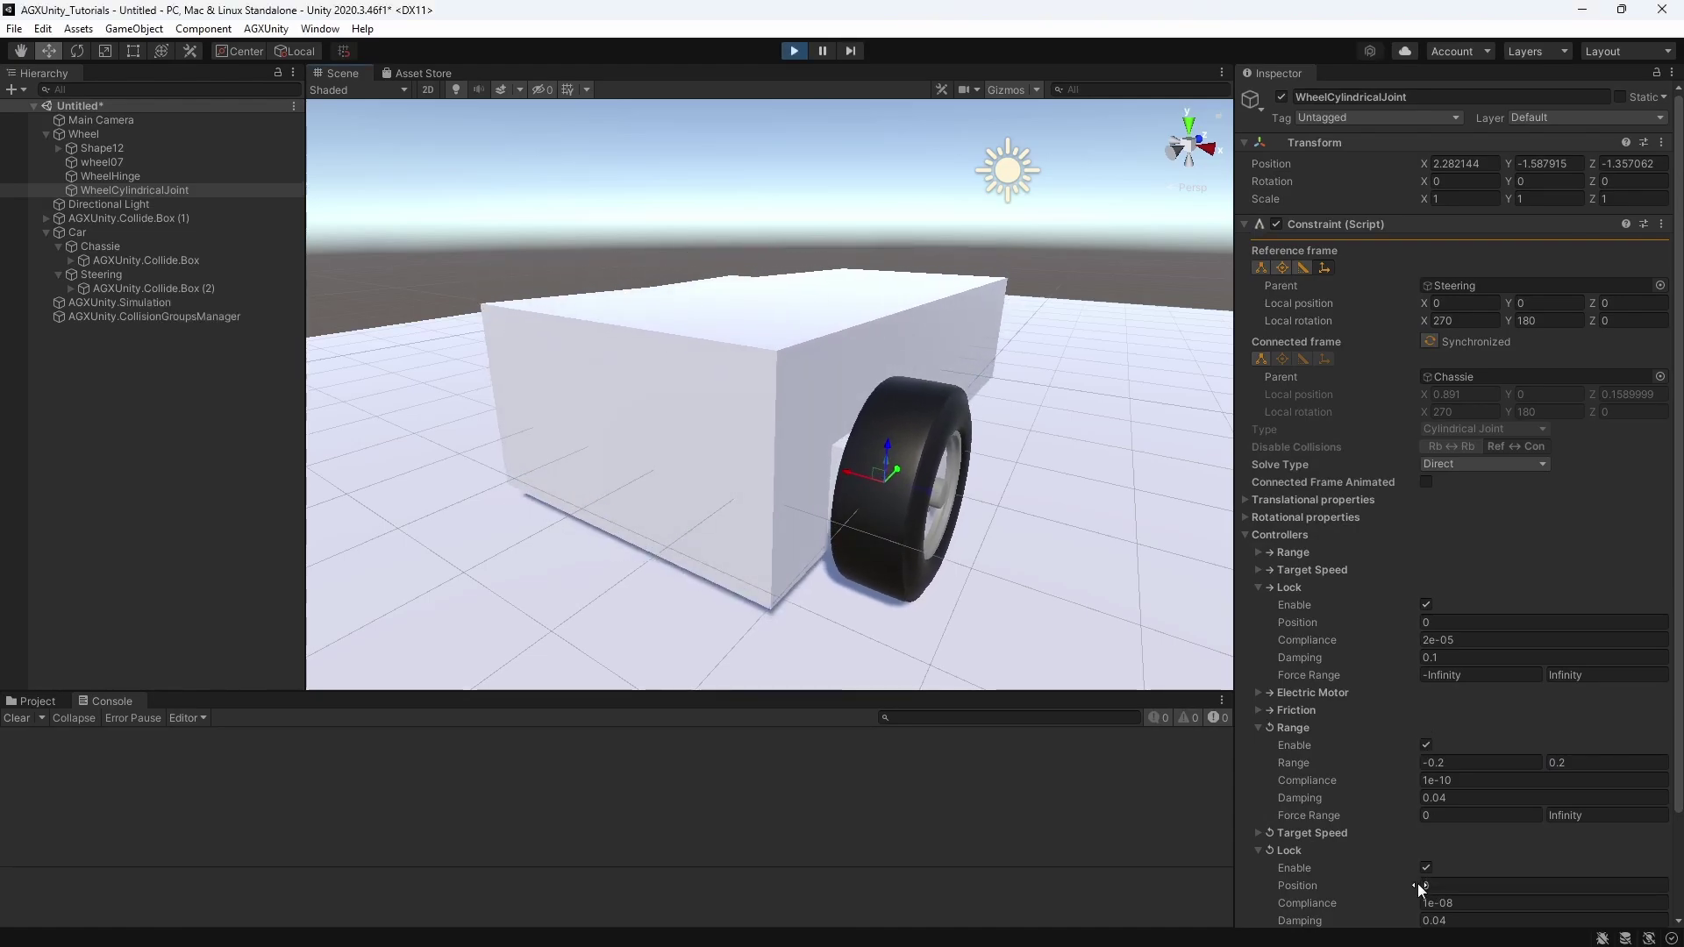
left_click_drag(1417, 882, 1421, 877)
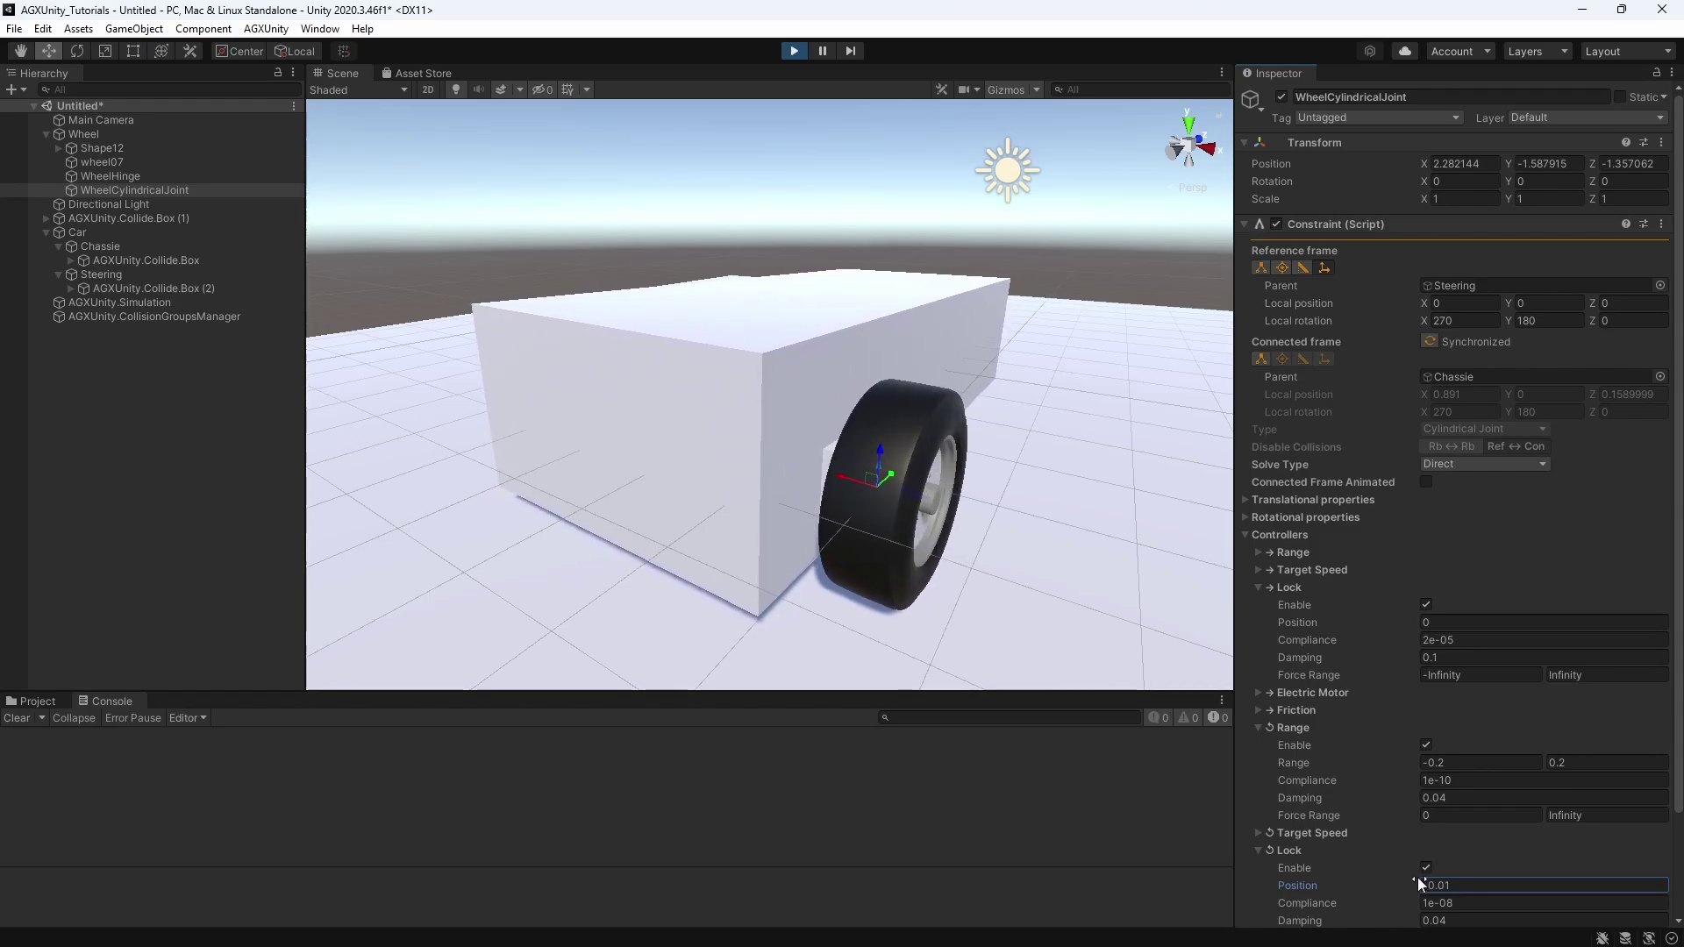